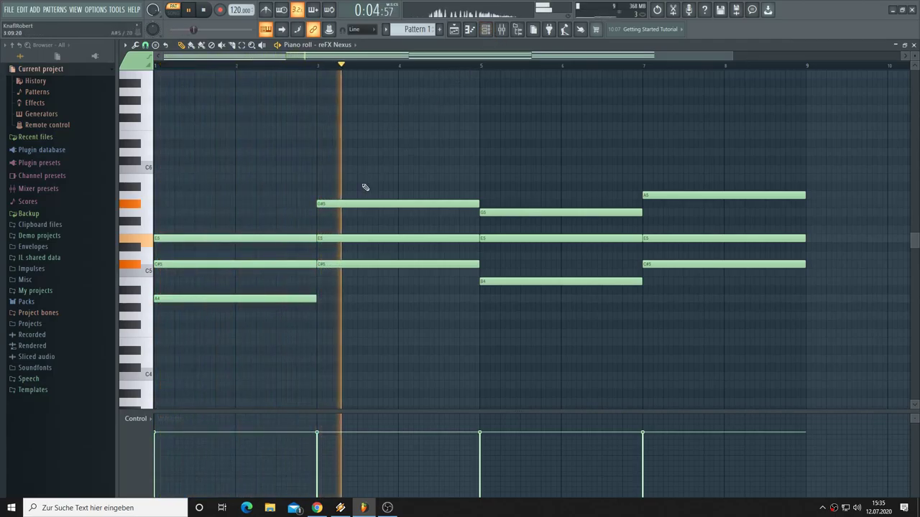
Step: Show the playlist arrangement and switch playback to song mode
key("F5")
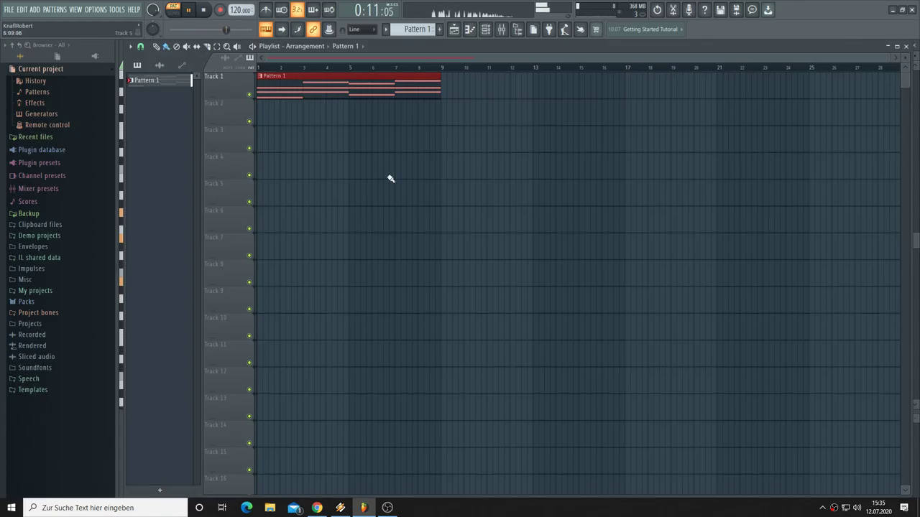
left_click(177, 13)
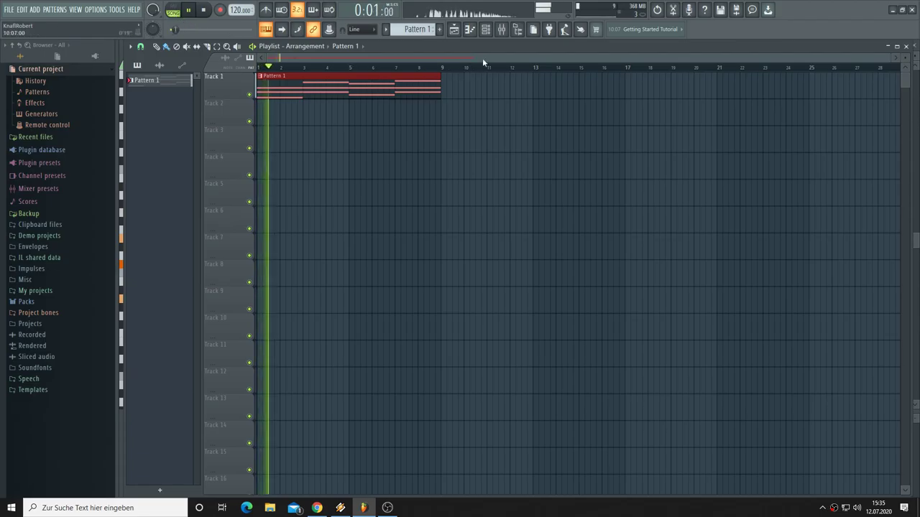
Step: Clone the first reFX Nexus channel, load the ST Cello 6Pl conSordino preset in the clone and route it to mixer track 2
left_click(485, 29)
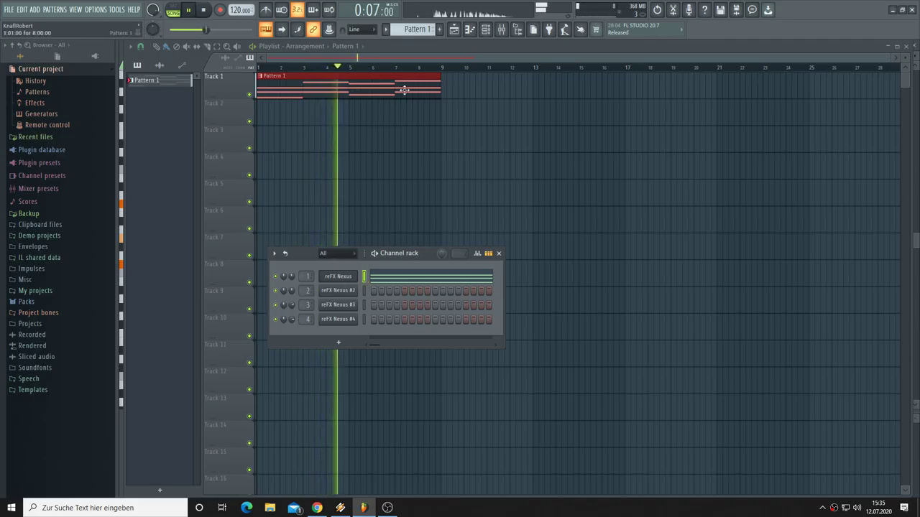
right_click(347, 280)
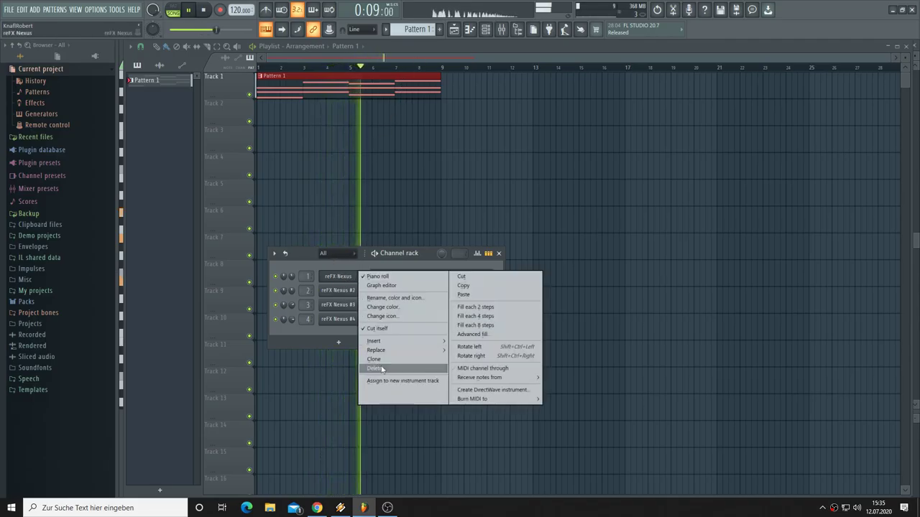
left_click(375, 361)
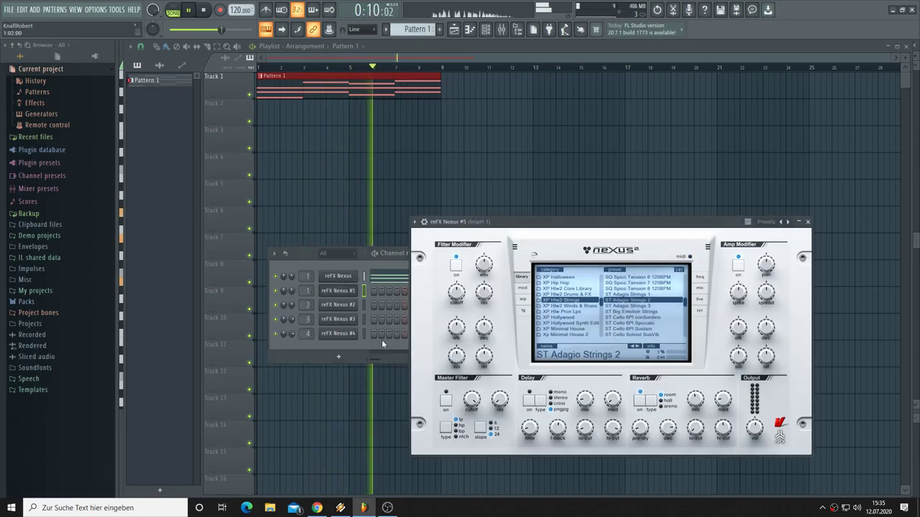
left_click(656, 317)
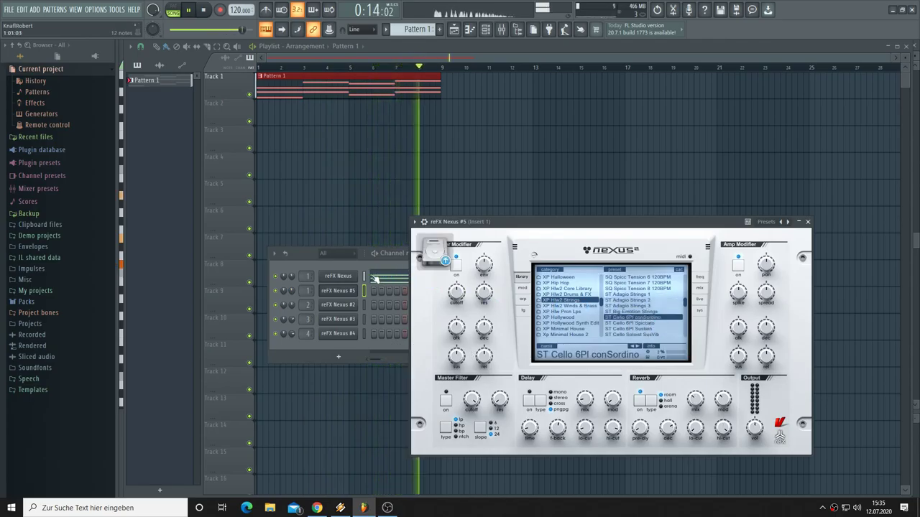
left_click(305, 290)
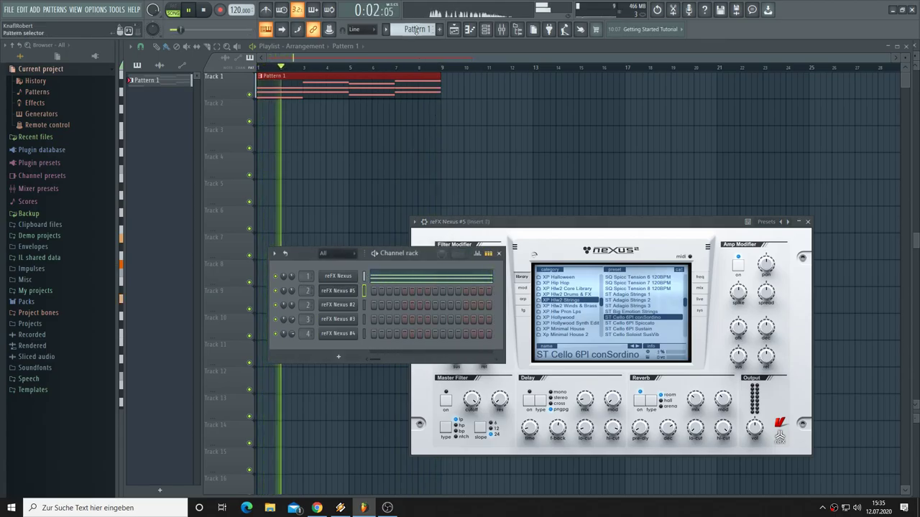
Step: Create Pattern 2, place it at bar 1 of Track 2, and paste the chord notes into its reFX Nexus #5 channel
key("F4")
left_click(263, 111)
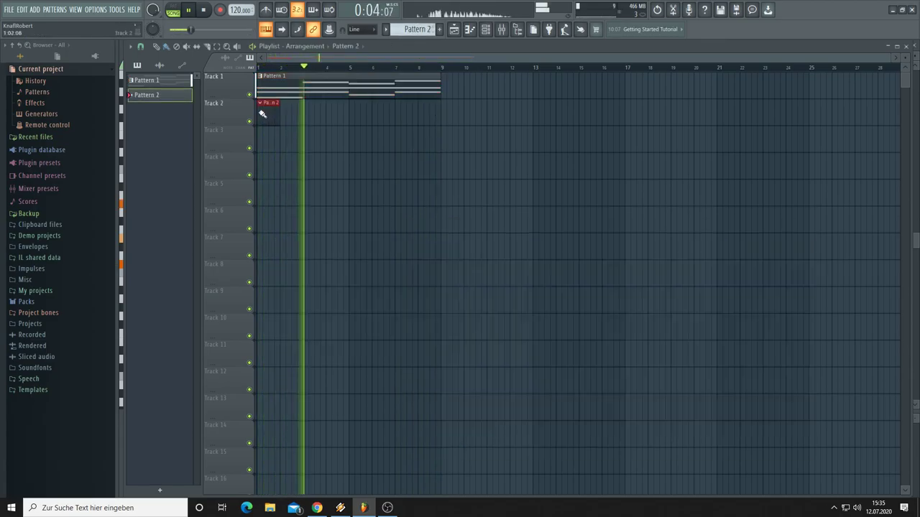
left_click(486, 29)
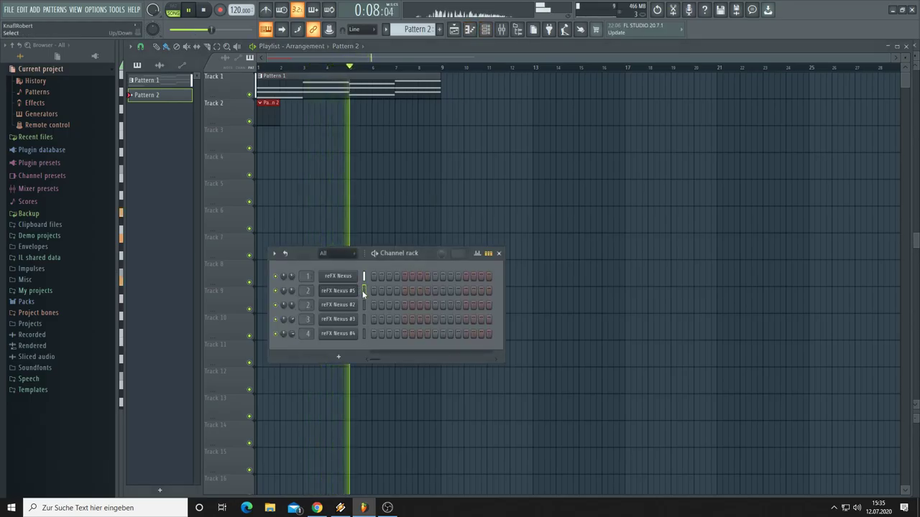
key("ctrl+v")
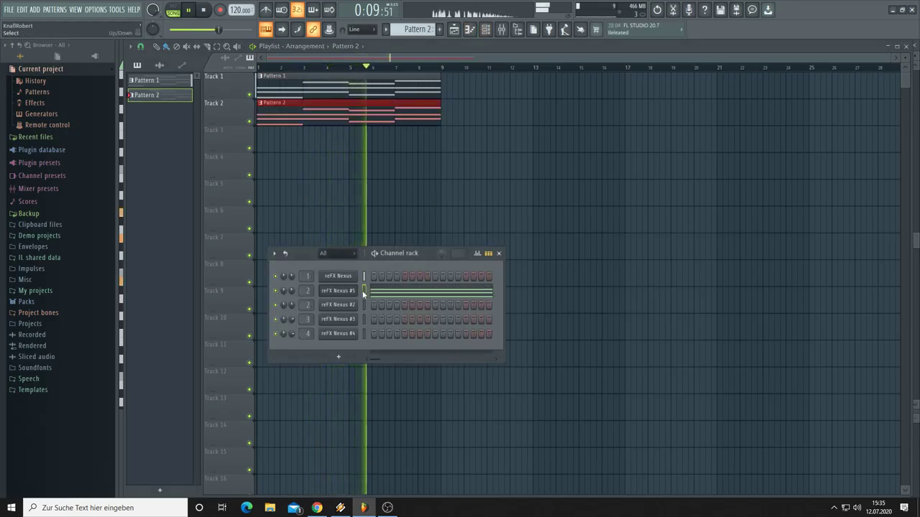
Step: Open the reFX Nexus #5 instrument window to check its preset and mixer routing
left_click(316, 167)
left_click(484, 32)
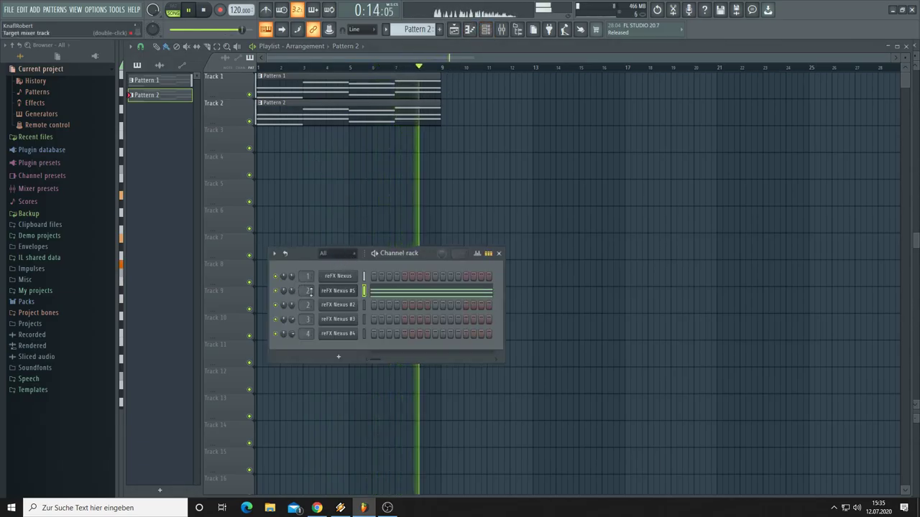
left_click(329, 293)
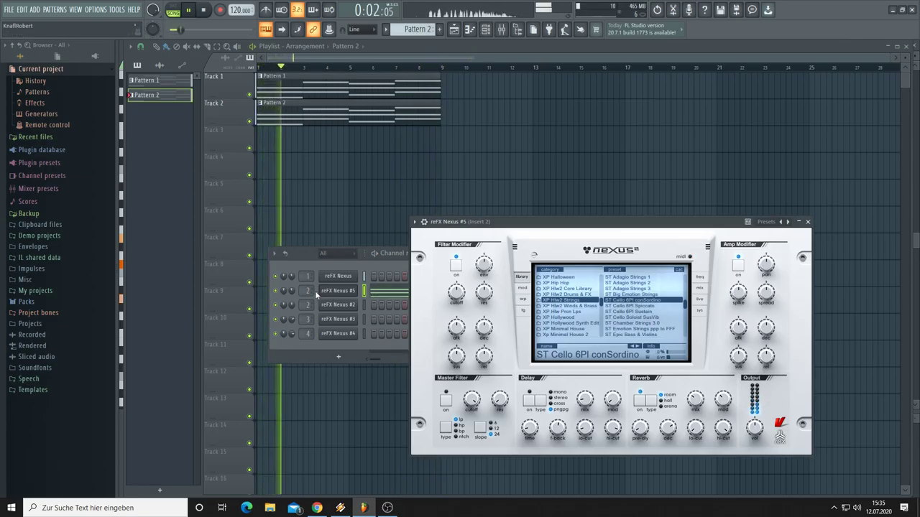
left_click(335, 100)
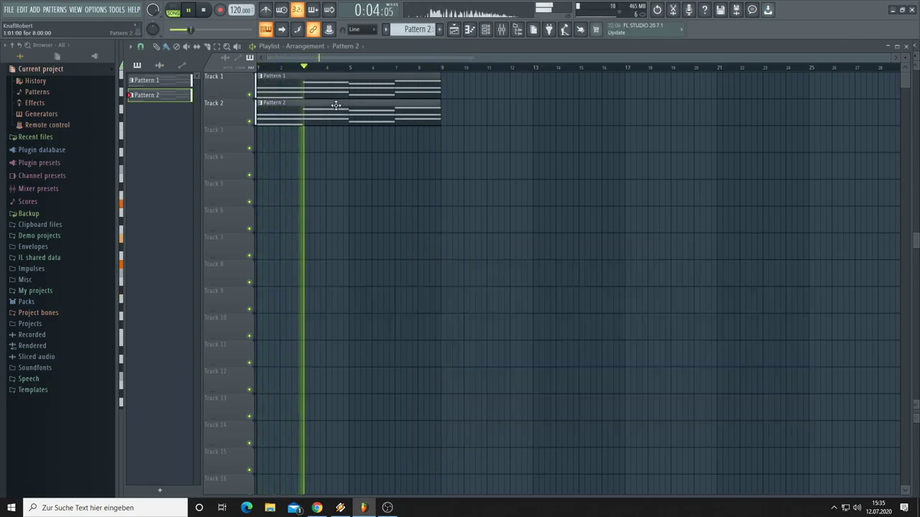
Step: Open Pattern 2's notes in the piano roll and duplicate all chords one octave higher
double_click(336, 106)
scroll(251, 216, "down", 2)
key("ctrl+a")
left_click_drag(154, 296, 146, 191)
scroll(207, 335, "up", 1)
scroll(207, 335, "up", 3)
Step: Delete the C#6 note from the first chord and the E6 notes from the other three chords
left_click(182, 240)
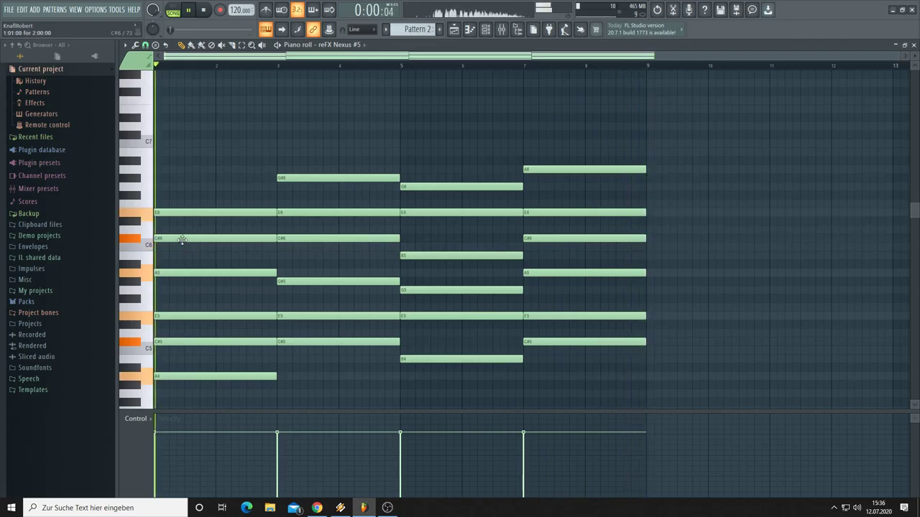
right_click(182, 239)
right_click(304, 212)
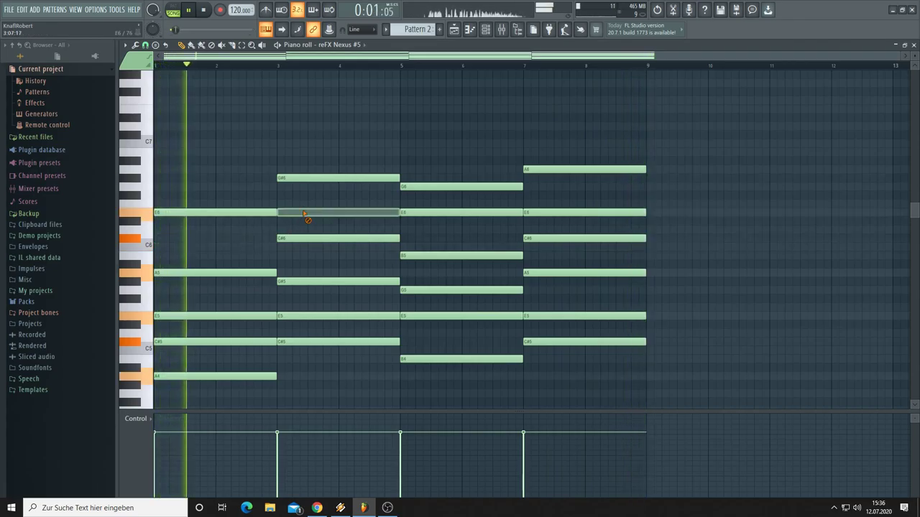
right_click(439, 212)
right_click(543, 210)
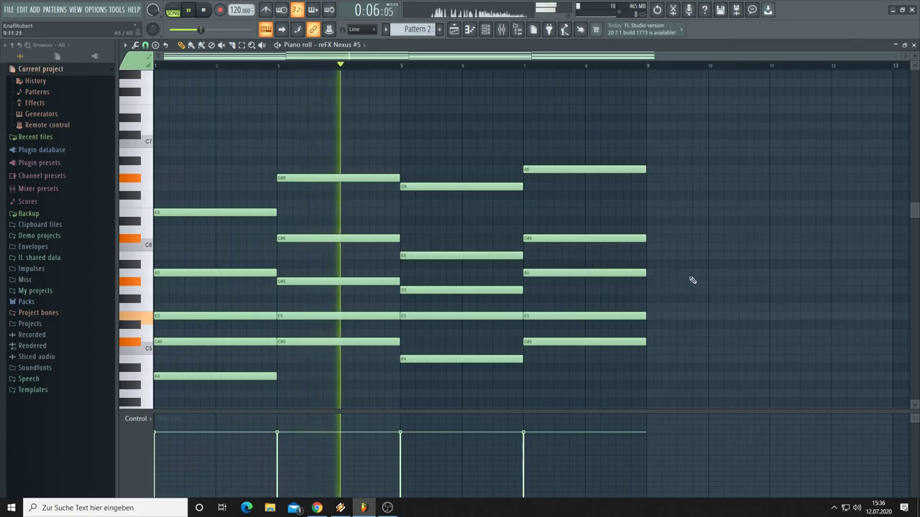
Step: Move the first chord's A4 note up two octaves to A6 and return to the playlist
scroll(691, 281, "down", 3)
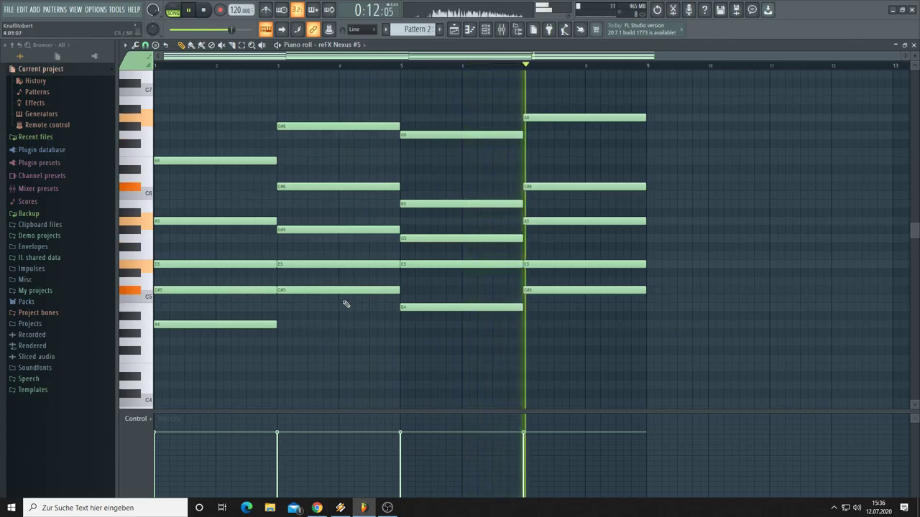
left_click_drag(159, 323, 155, 109)
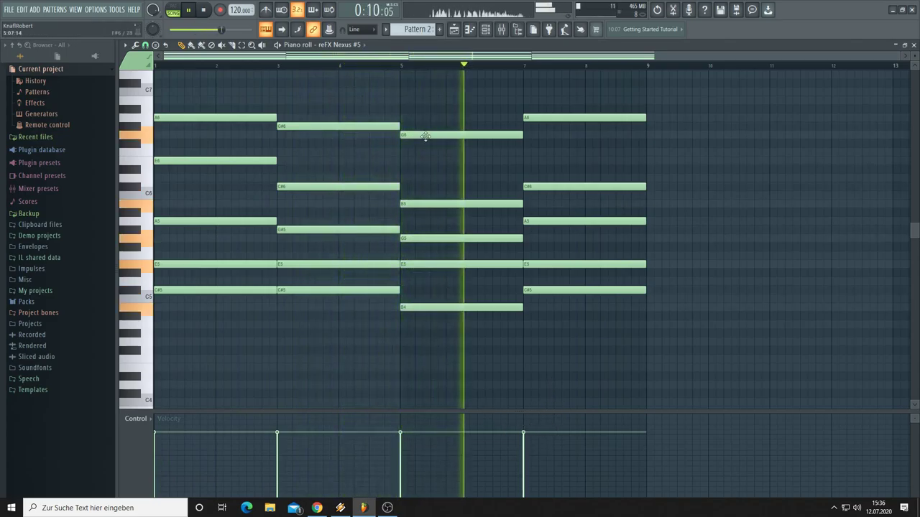
key("F5")
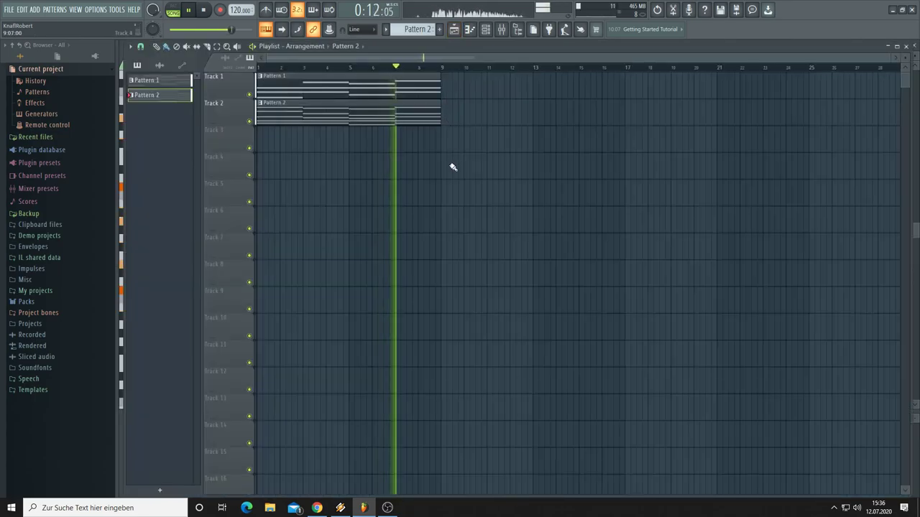
Step: Create Pattern 3 and load the BR Damped Lead Horns preset from the XP Hollywood category into reFX Nexus #2
left_click(486, 31)
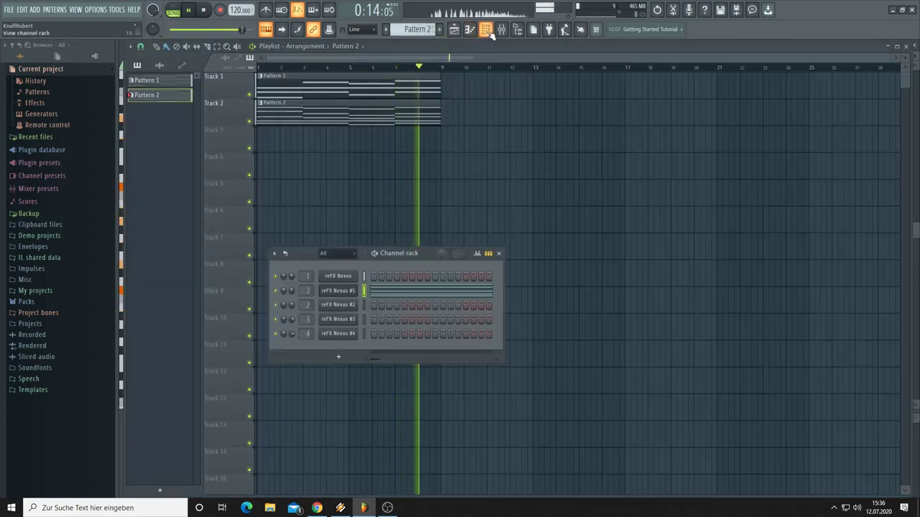
key("F4")
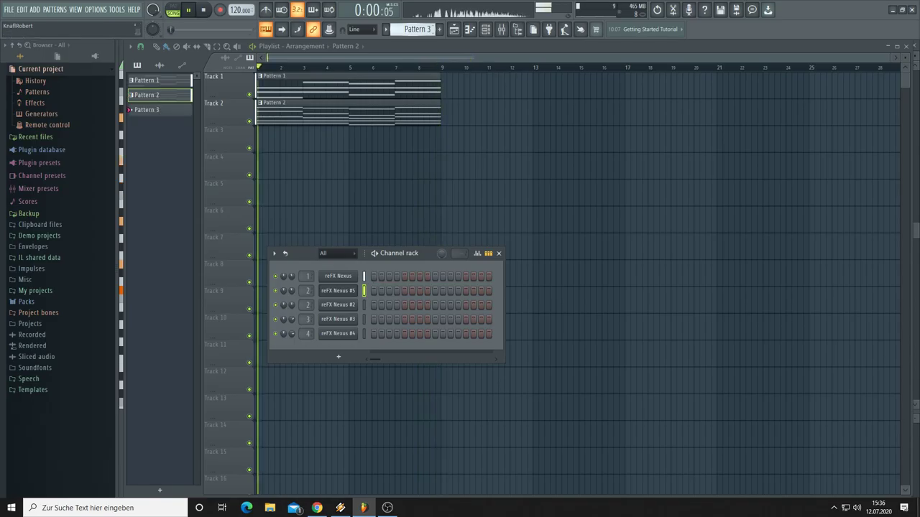
left_click(327, 305)
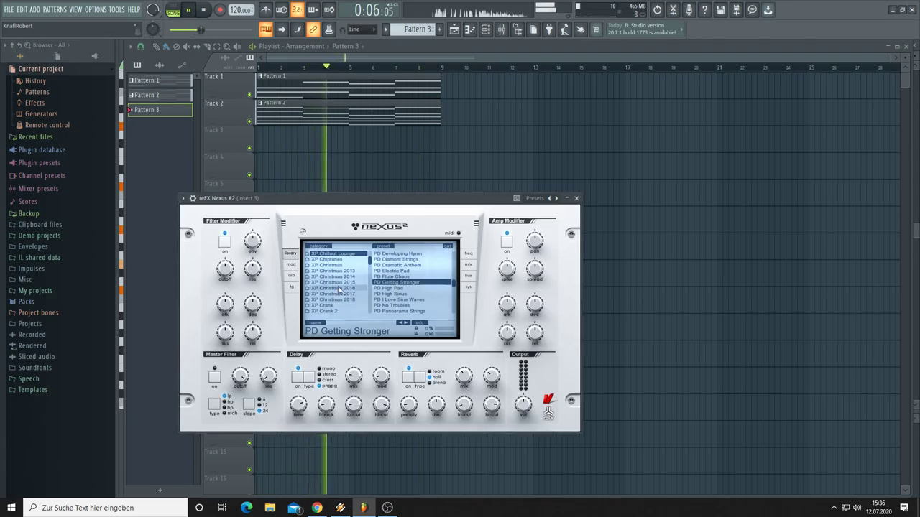
scroll(339, 289, "down", 5)
scroll(339, 290, "down", 4)
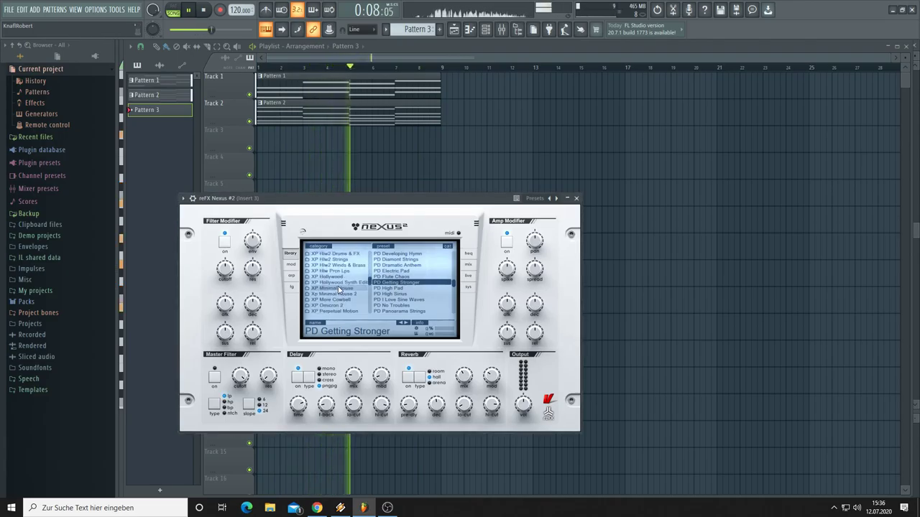
left_click(327, 278)
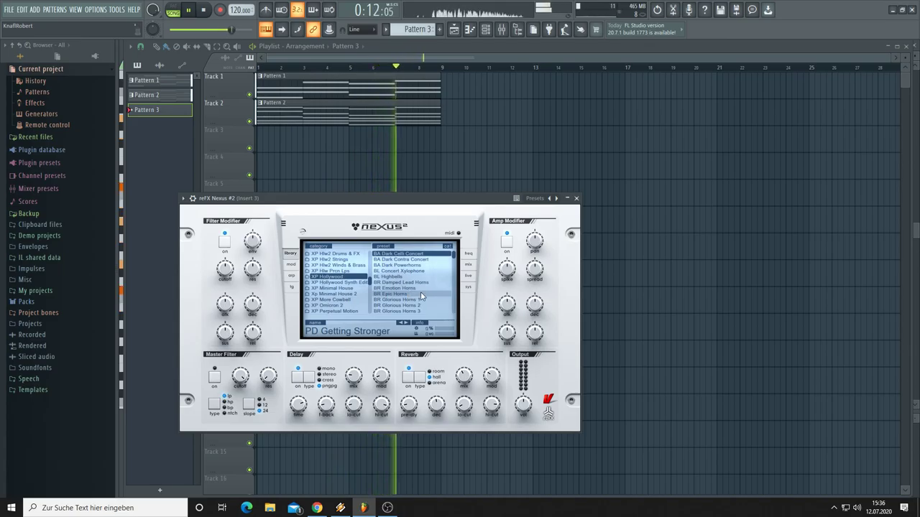
scroll(389, 291, "down", 1)
left_click(389, 271)
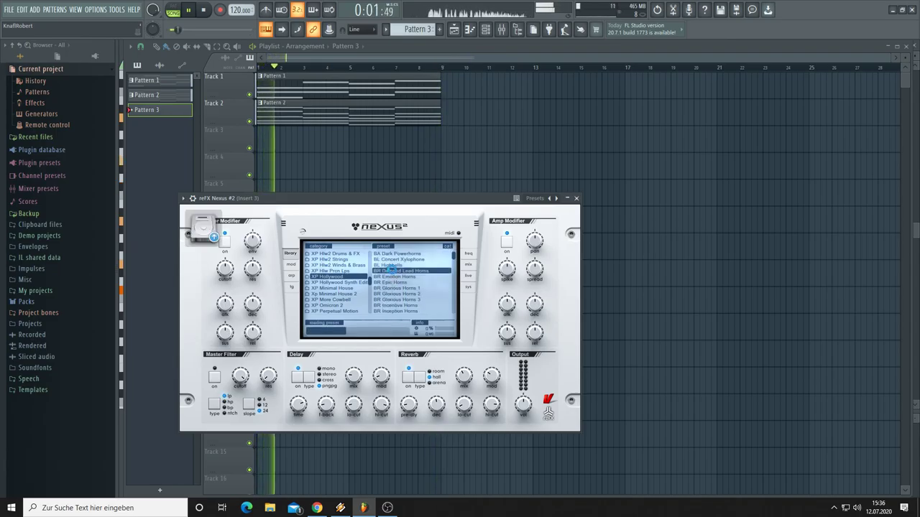
Step: Copy the reFX Nexus #5 notes from Pattern 2 and paste them into the reFX Nexus #2 channel of Pattern 3
left_click_drag(340, 210, 355, 316)
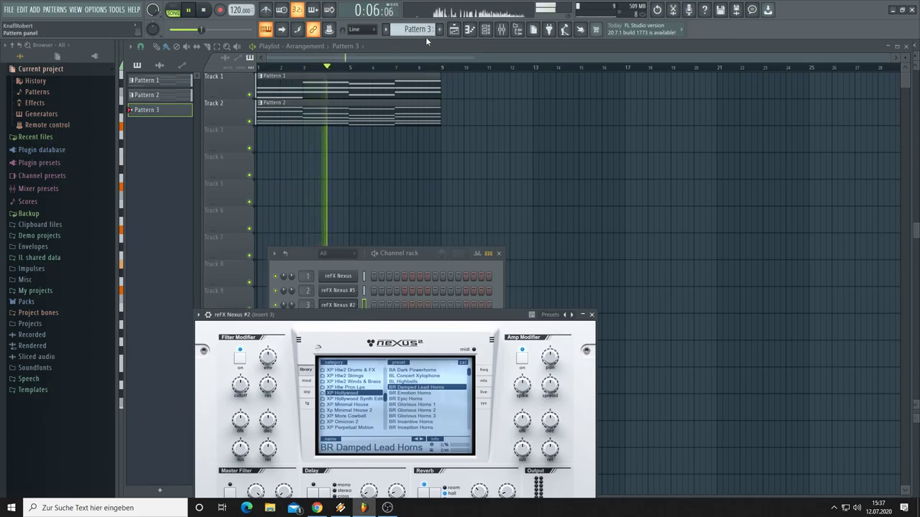
scroll(417, 30, "down", 1)
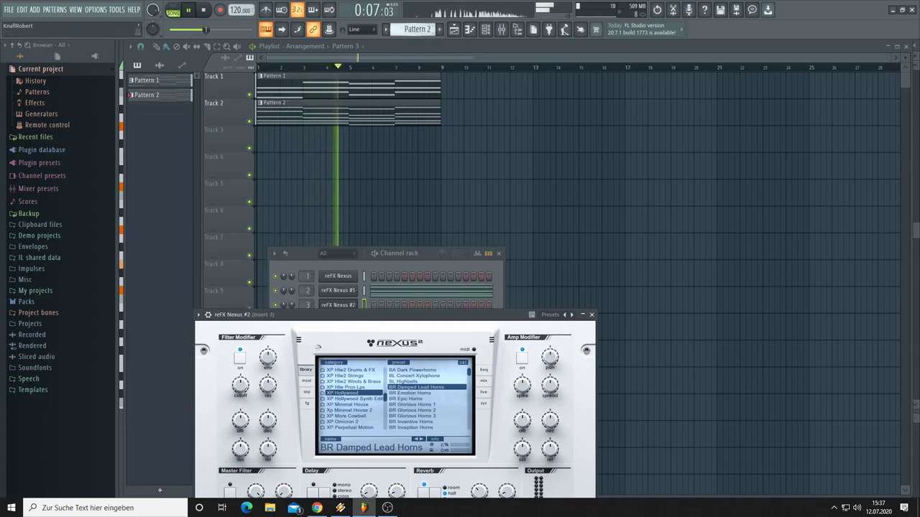
left_click(364, 289)
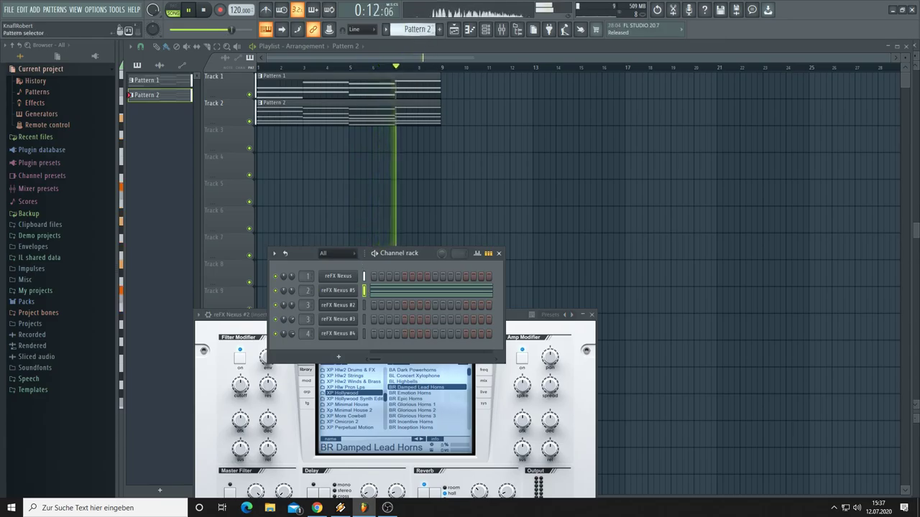
scroll(416, 29, "up", 1)
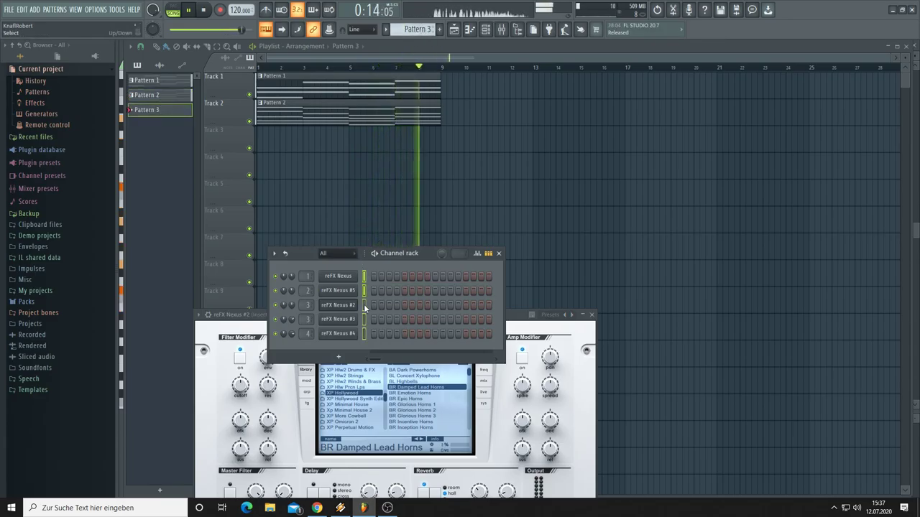
key("ctrl+v")
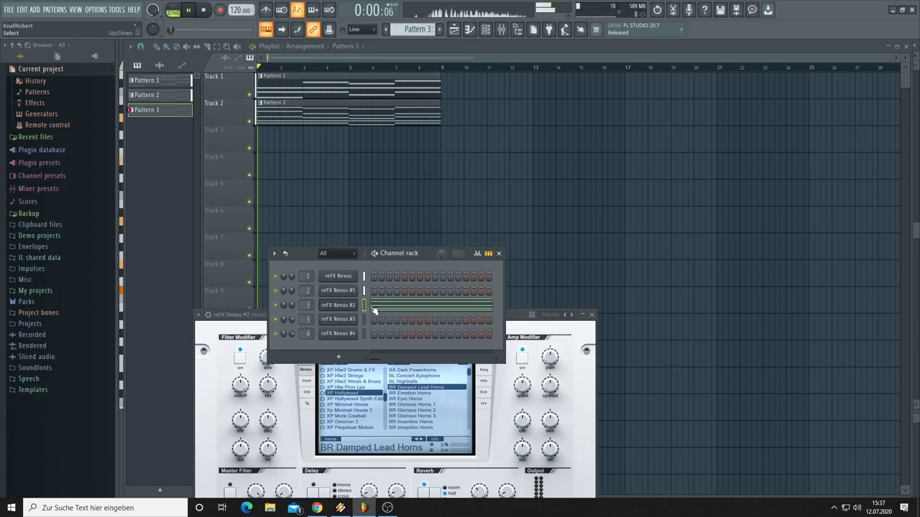
Step: Delete the lower notes in Pattern 3, keeping each chord's two highest, and place the pattern at bar 1 of Track 3
left_click(386, 308)
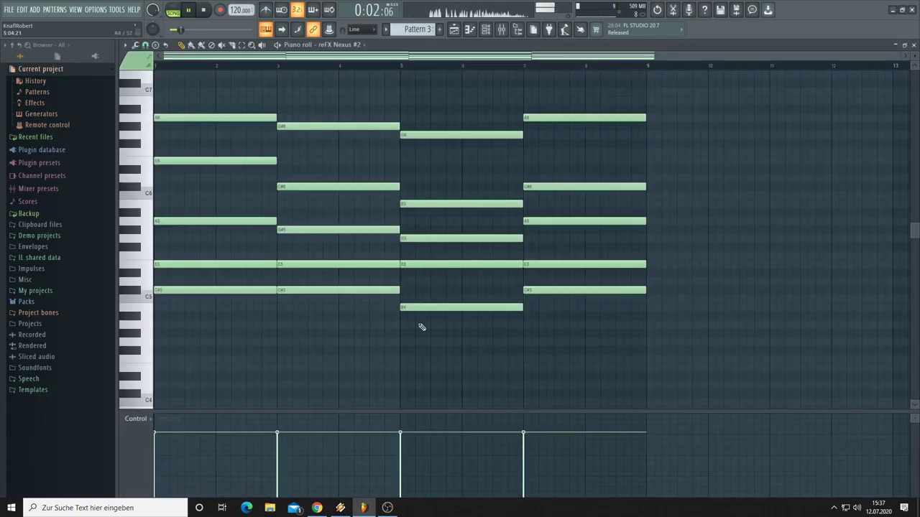
right_click(555, 220)
right_click(555, 263)
right_click(554, 289)
right_click(460, 307)
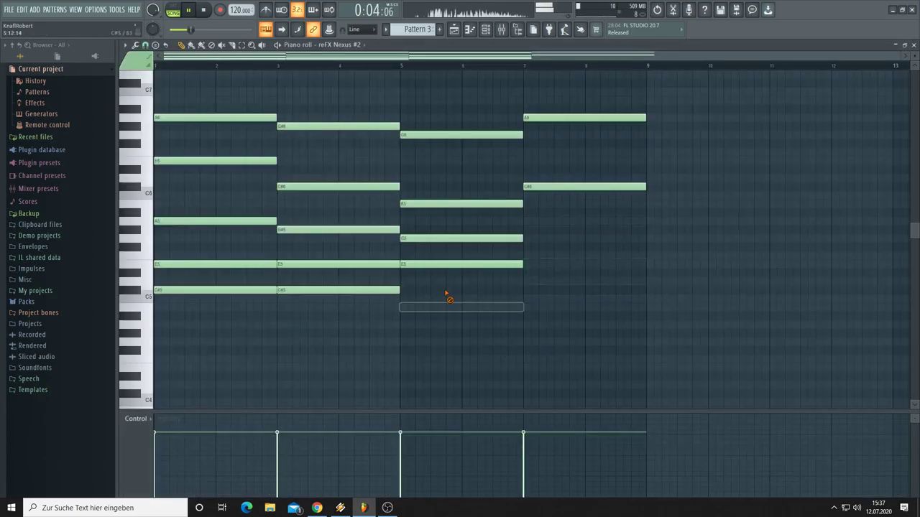
right_click(453, 264)
right_click(448, 238)
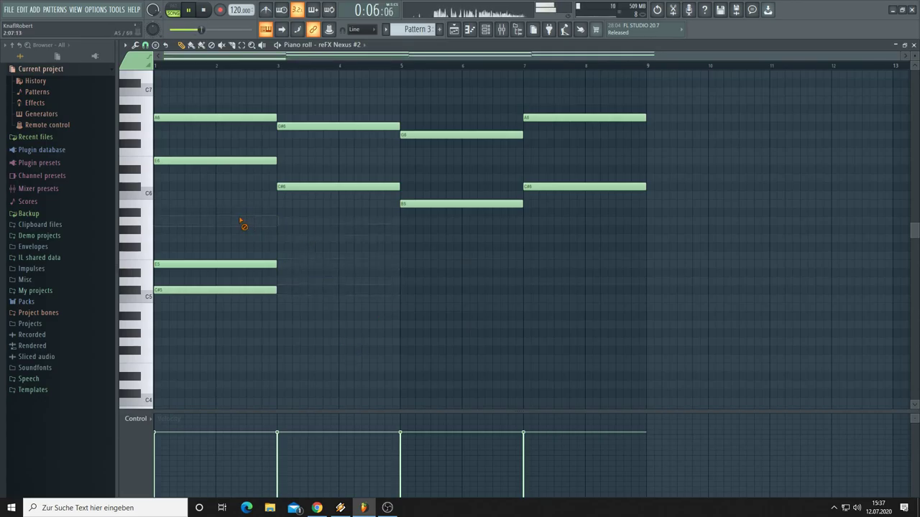
right_click(217, 264)
right_click(199, 289)
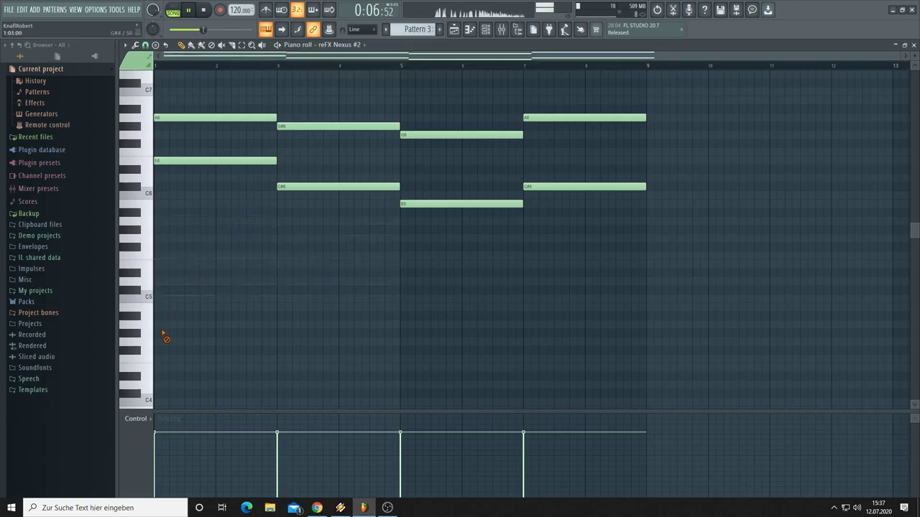
left_click(457, 29)
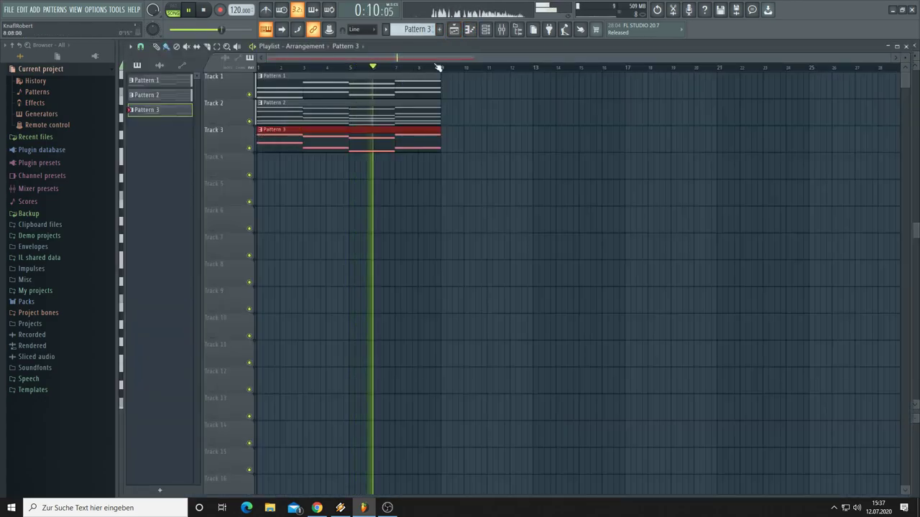
Step: Set the reFX Nexus #2 channel volume to about -16.9 dB and replace its preset with BR Trumpet Section from XP Hollywood
key("F6")
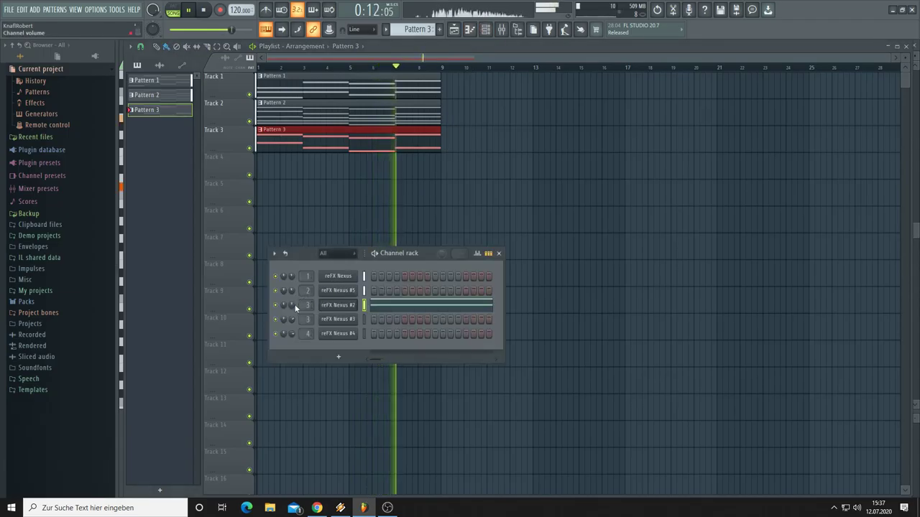
left_click_drag(235, 30, 239, 29)
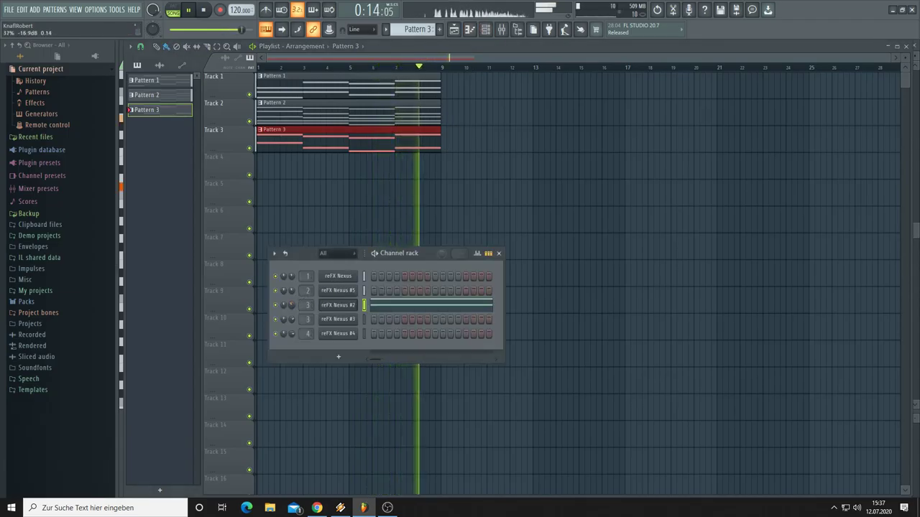
left_click(336, 305)
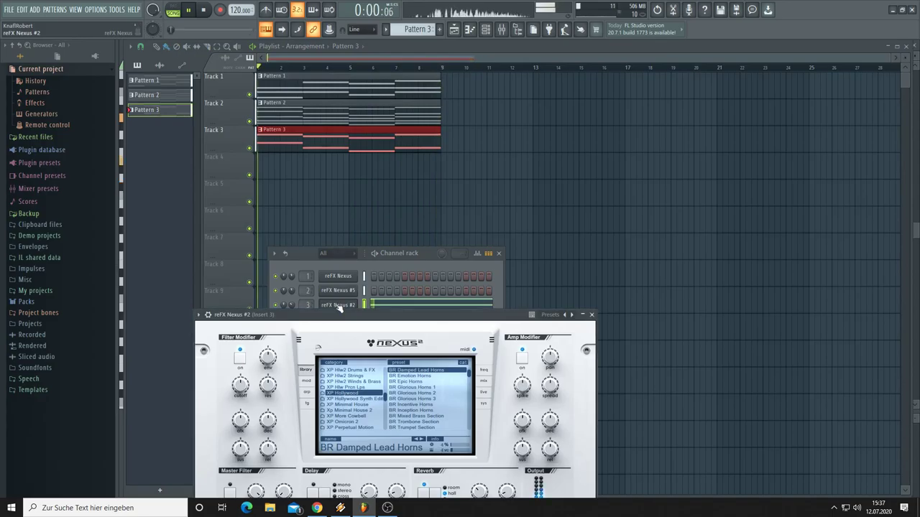
left_click_drag(345, 316, 538, 233)
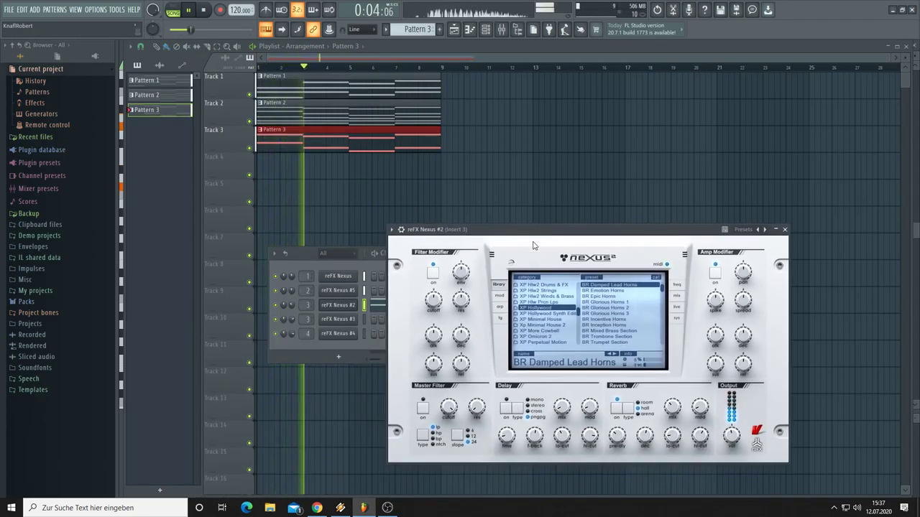
left_click(606, 342)
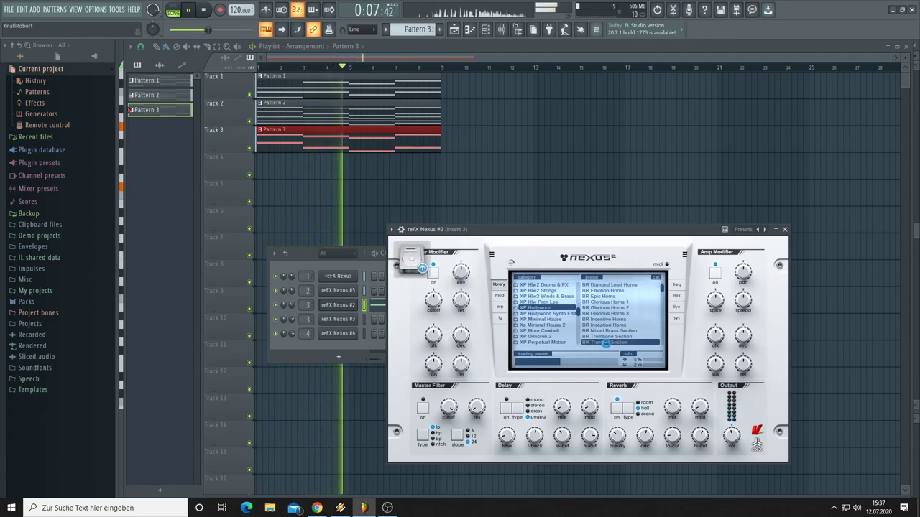
key("space")
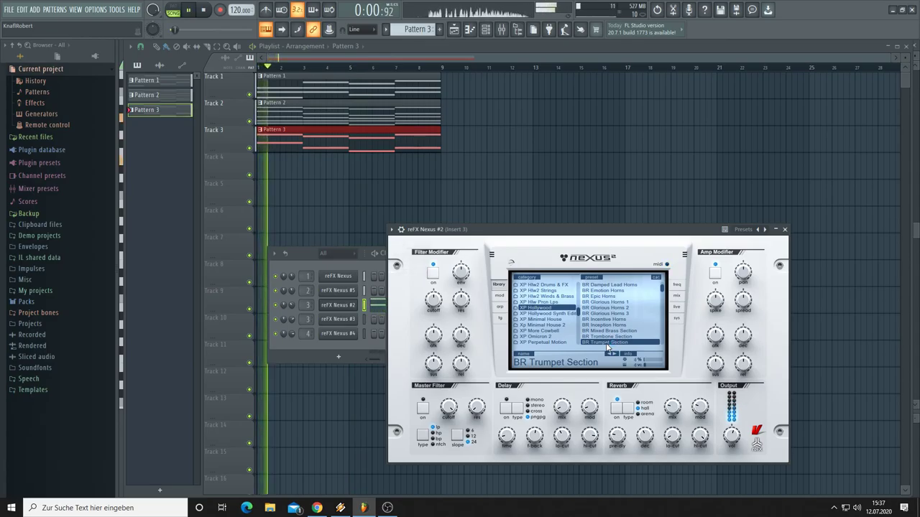
scroll(622, 338, "down", 2)
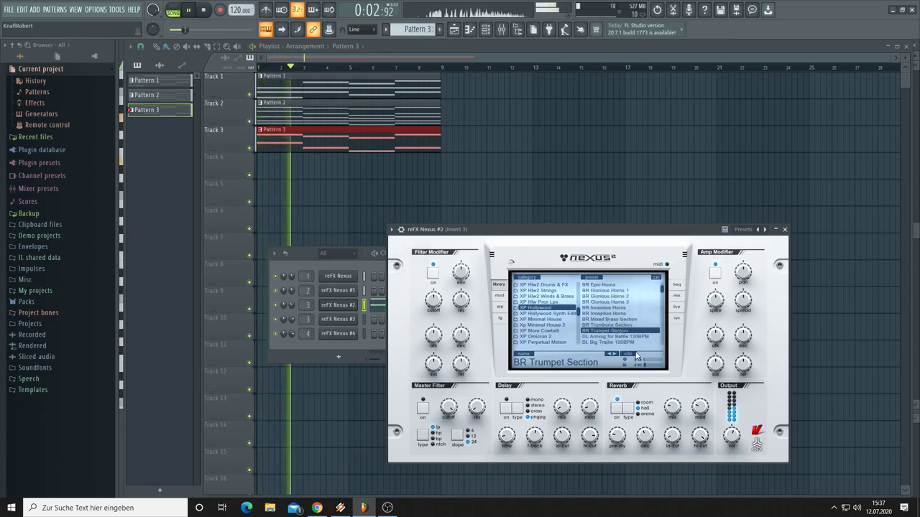
Step: Adjust the amp attack of the BR Trumpet Section preset and set its reverb decay to 87
mouse_move(717, 323)
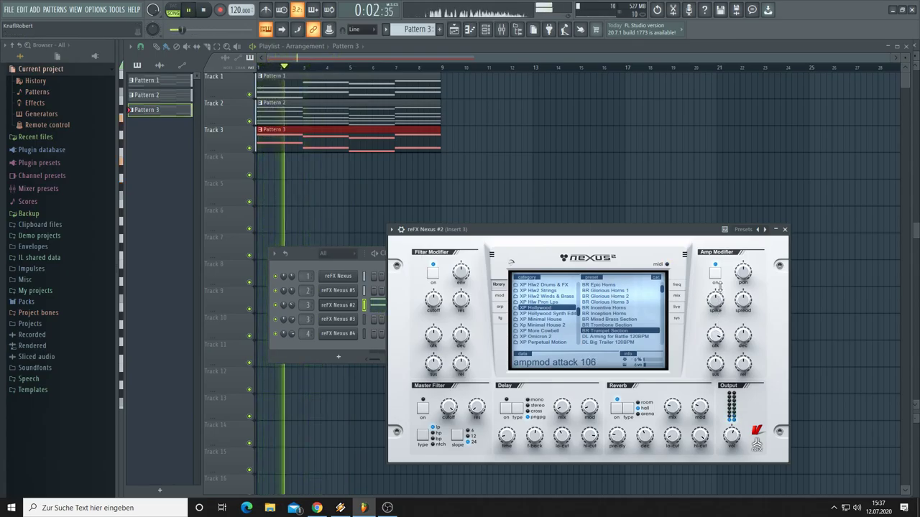
mouse_move(715, 339)
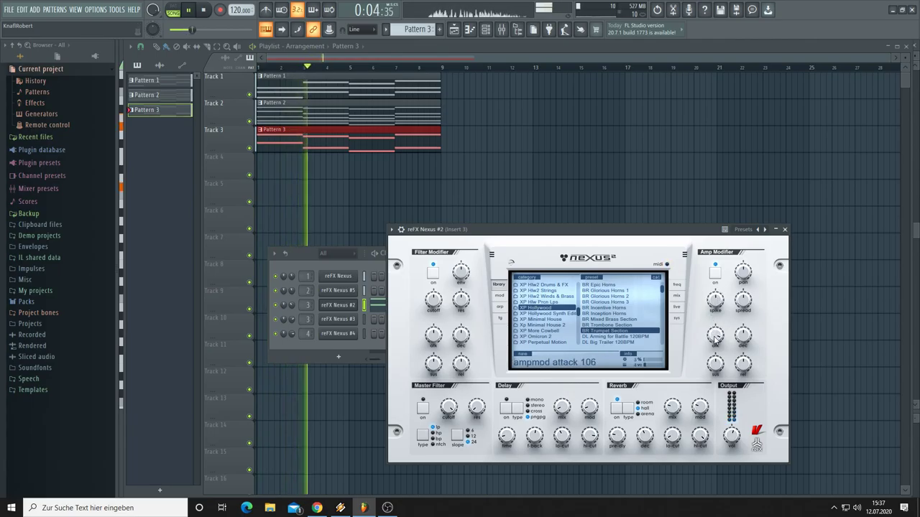
key("space")
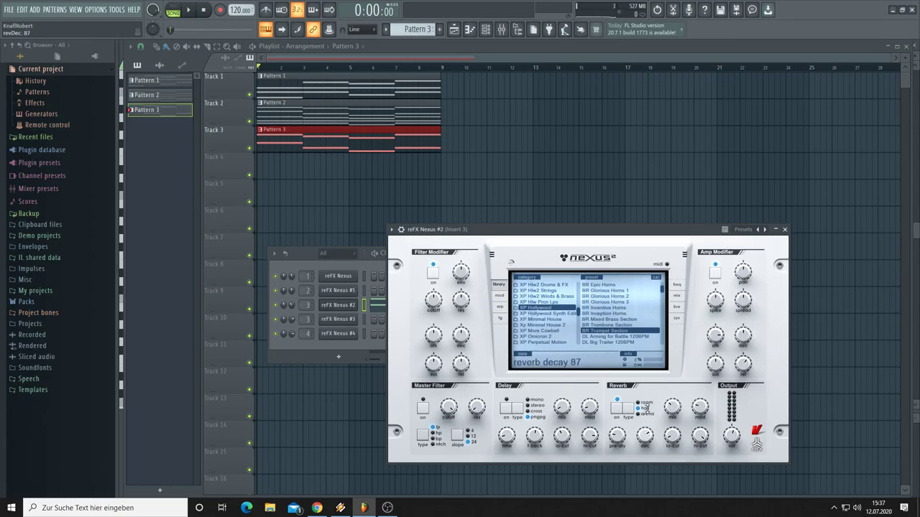
mouse_move(699, 409)
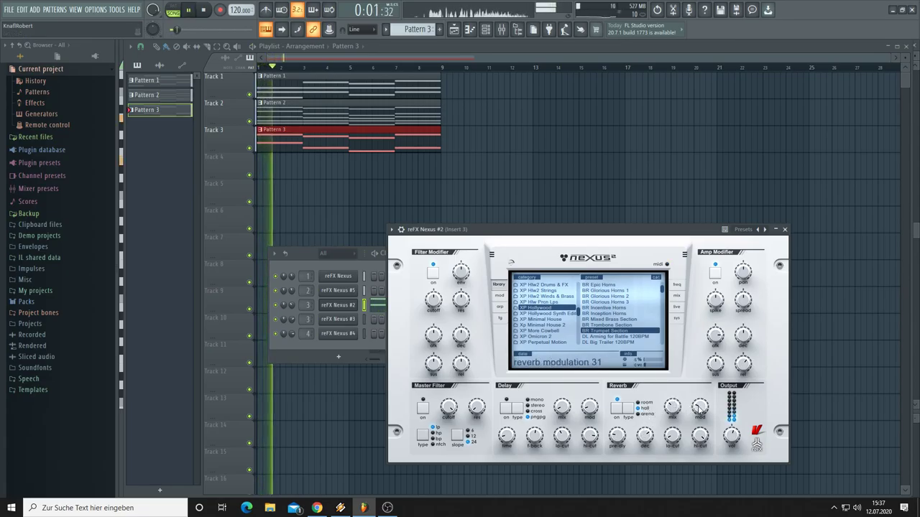
mouse_move(701, 439)
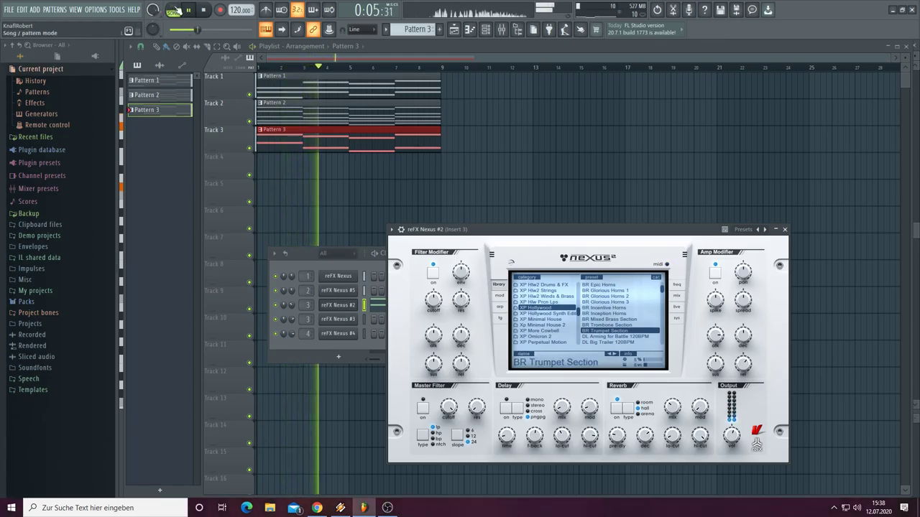
Step: Audition Pattern 3 on its own in pattern mode and return to song mode playback
key("space")
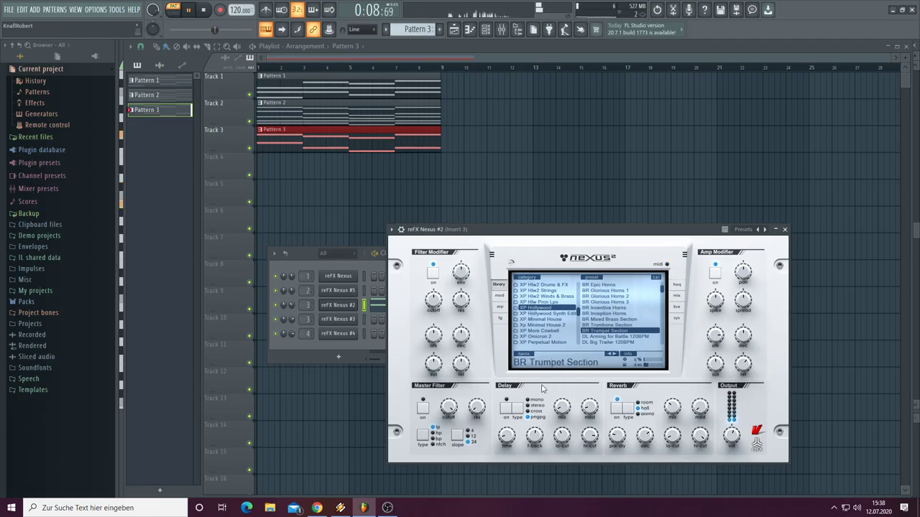
left_click(292, 289)
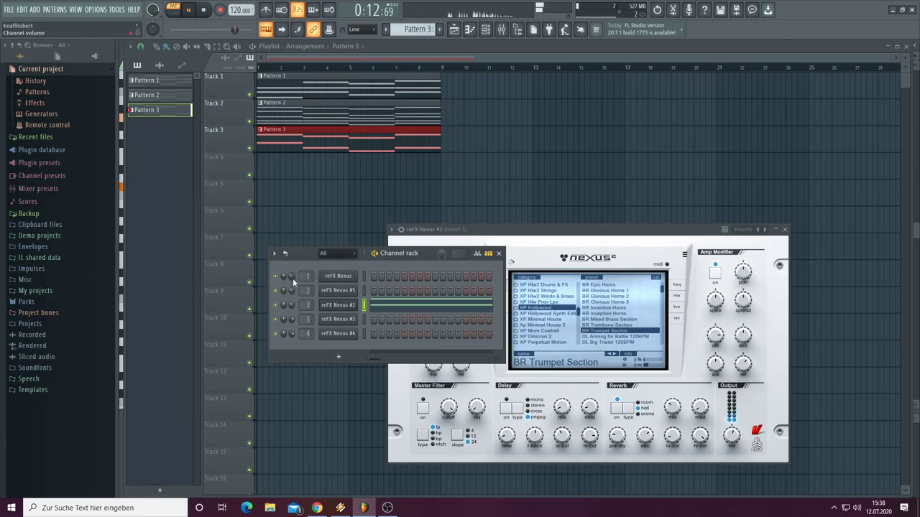
left_click(174, 12)
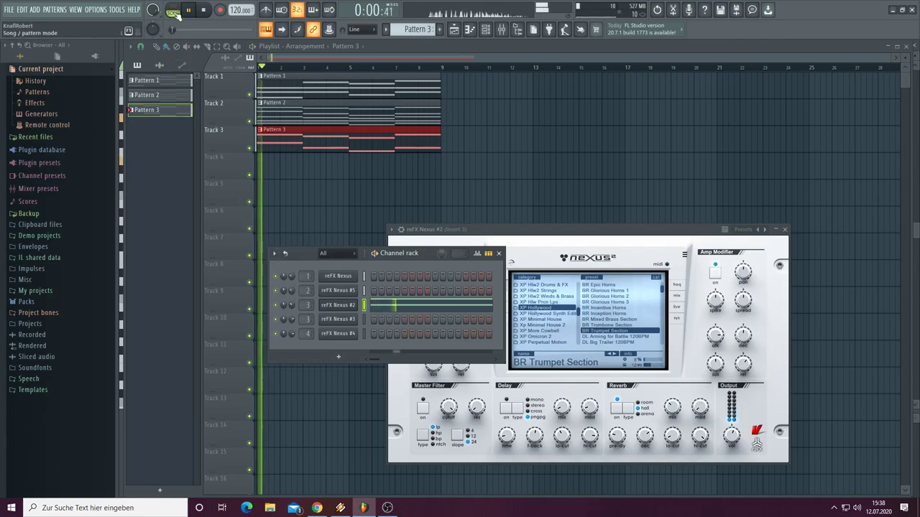
Step: Duplicate the Pattern 1, Pattern 2 and Pattern 3 clips in the playlist so the copies start at bar 9
key("F12")
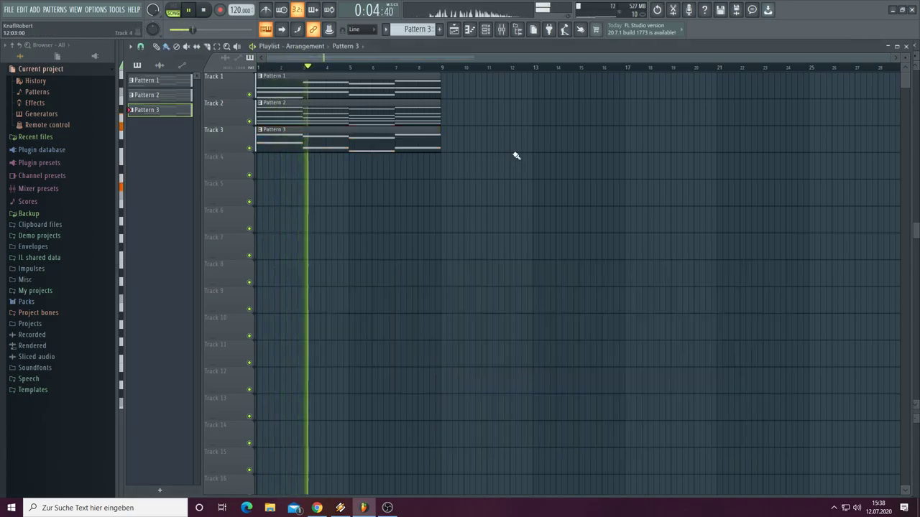
left_click_drag(487, 188, 256, 74)
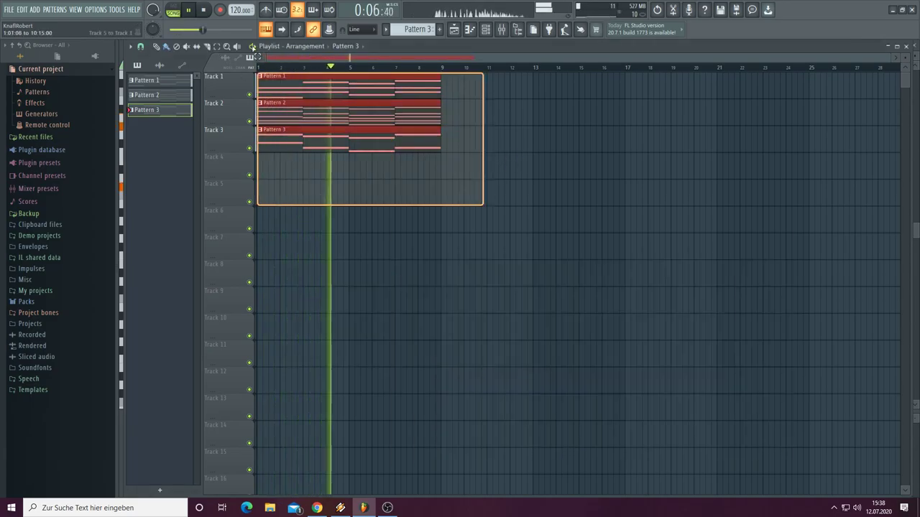
key("ctrl+b")
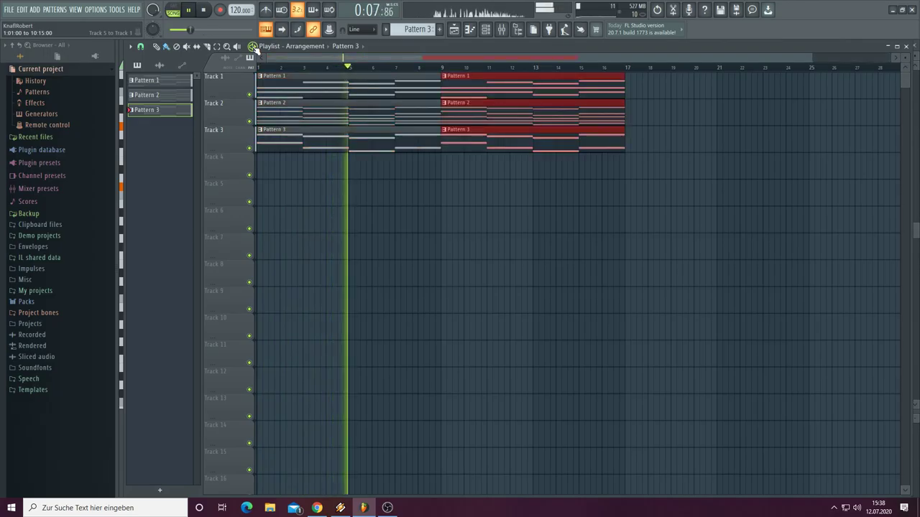
left_click(403, 191)
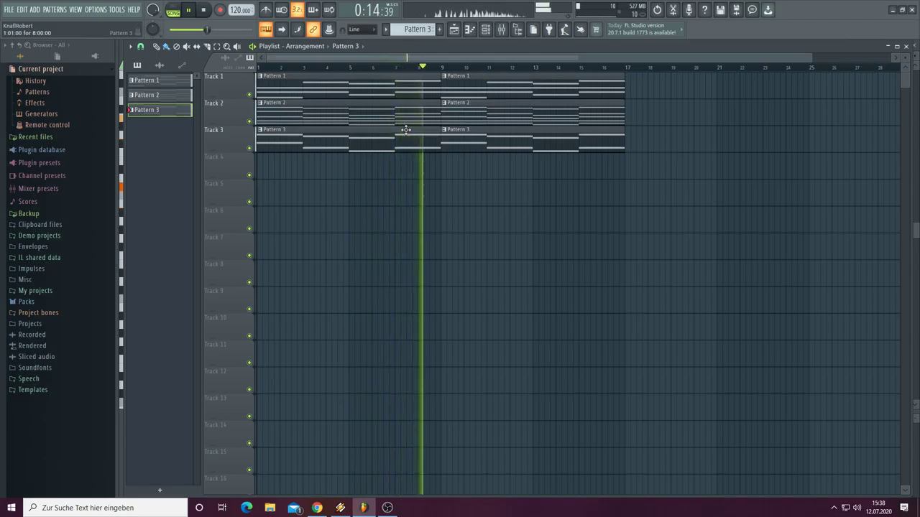
Step: Copy all the reFX Nexus #2 notes of Pattern 3 and create Pattern 4
left_click(491, 32)
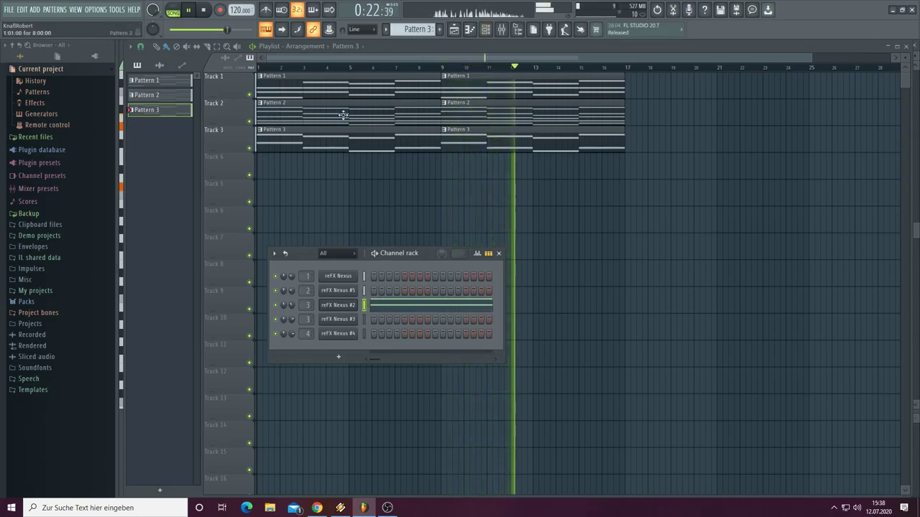
left_click(391, 305)
left_click_drag(562, 279, 189, 63)
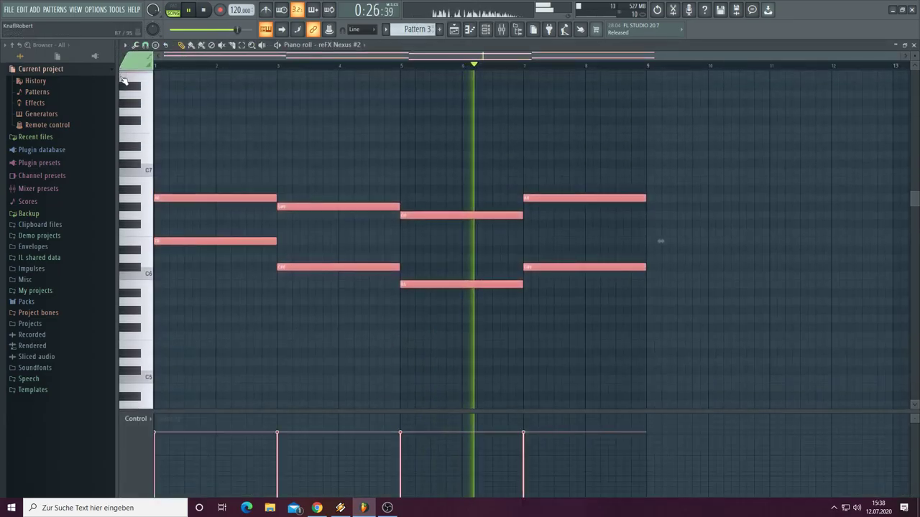
scroll(418, 30, "down", 1)
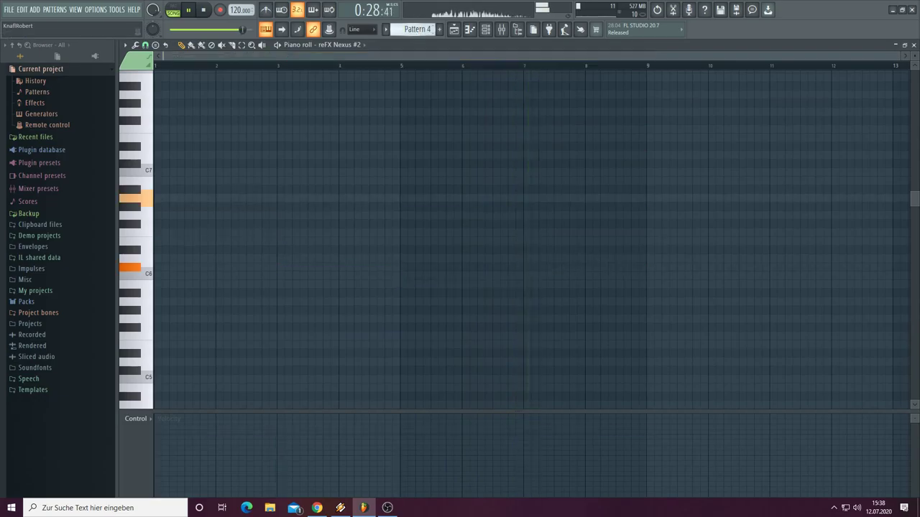
Step: Route reFX Nexus #3 to mixer insert 4 and load the ST Epic Cello & Viola preset from the XP Hlw2 Strings category
left_click(487, 30)
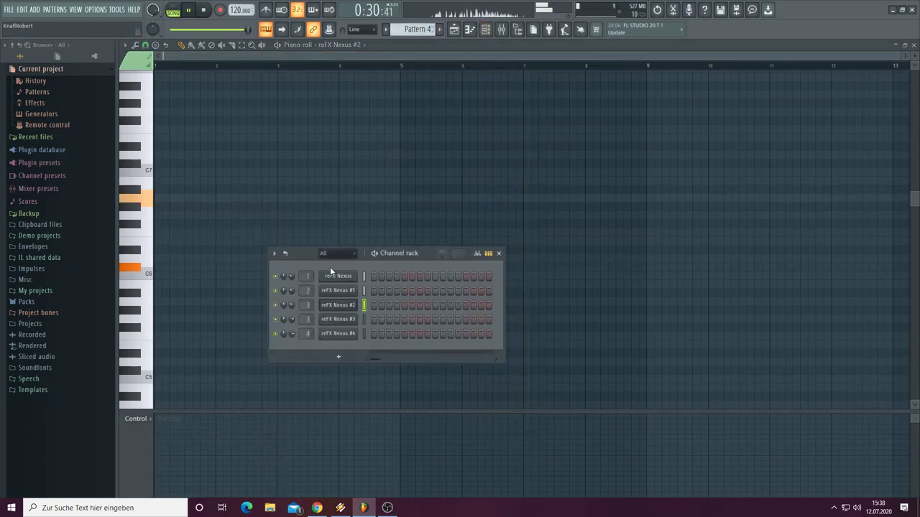
left_click(335, 319)
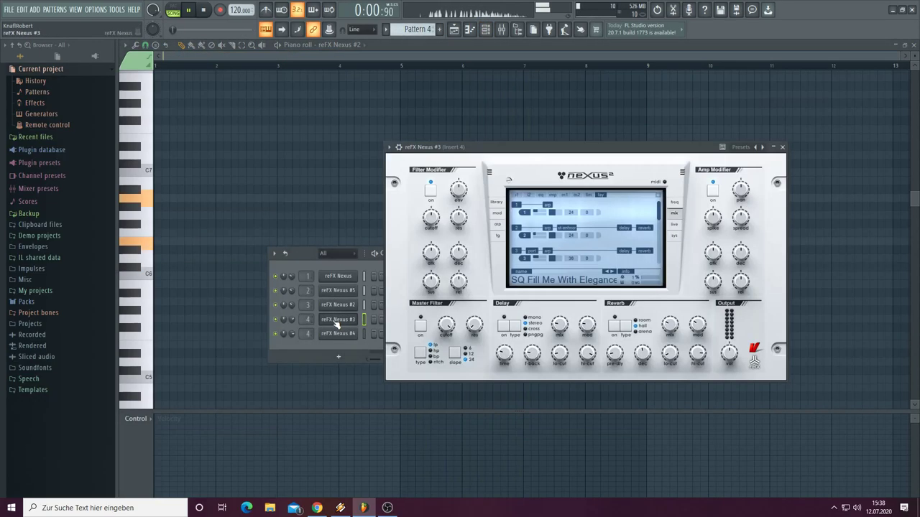
left_click(497, 204)
scroll(561, 242, "down", 2)
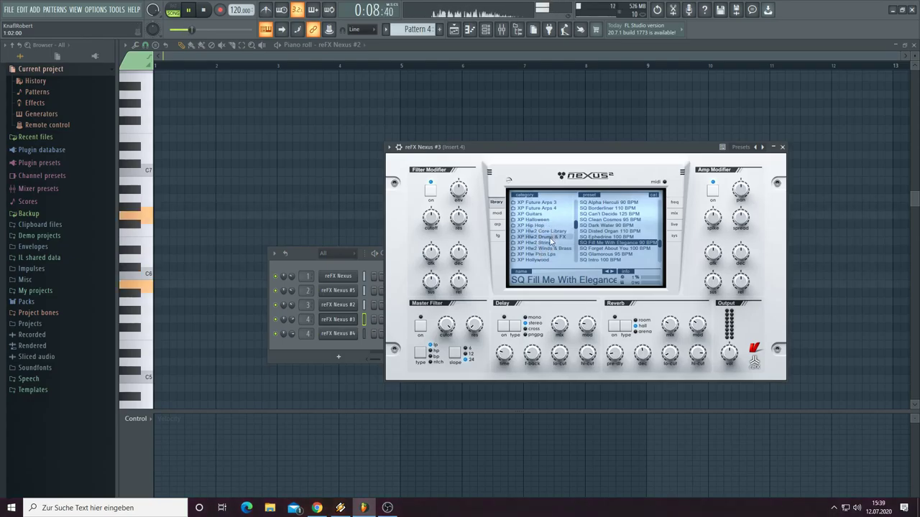
left_click(546, 243)
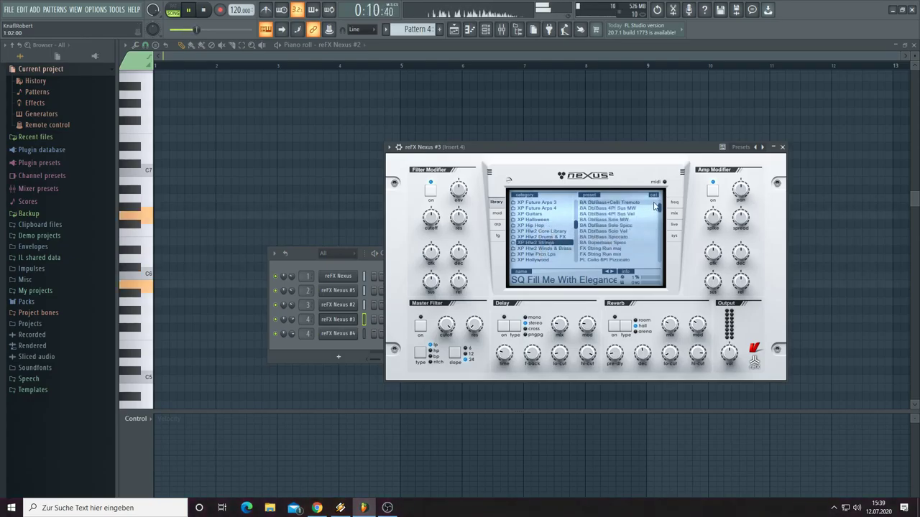
scroll(657, 233, "down", 2)
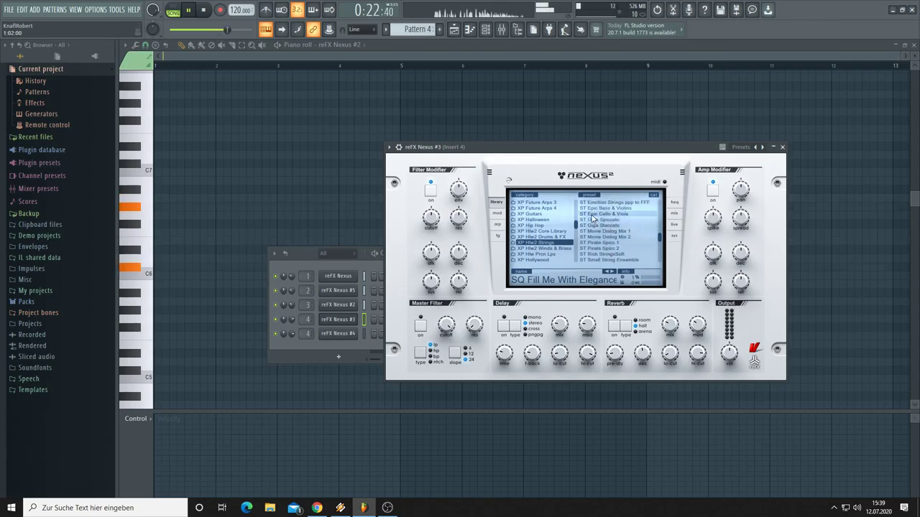
Step: Paste the copied notes into the reFX Nexus #3 channel of Pattern 4 and place the pattern at bar 1 of Track 4
right_click(352, 324)
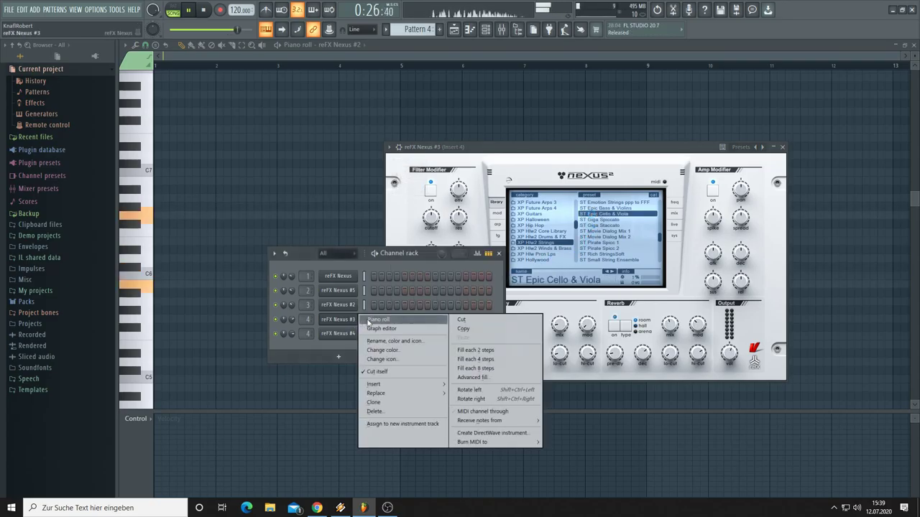
left_click(368, 321)
left_click(469, 31)
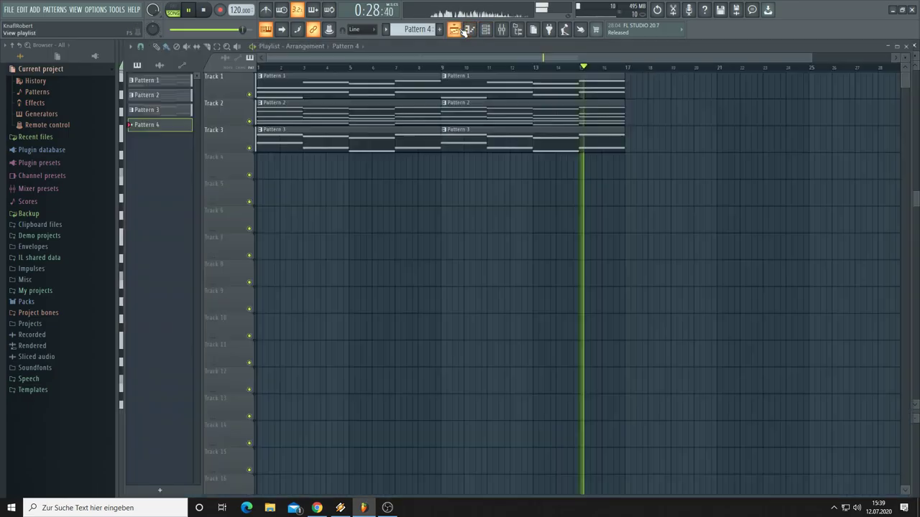
left_click(262, 165)
Step: Duplicate Pattern 4's notes to bar 9, then delete the upper notes in bars 1–8 and the lower notes in bars 9–16
left_click(485, 30)
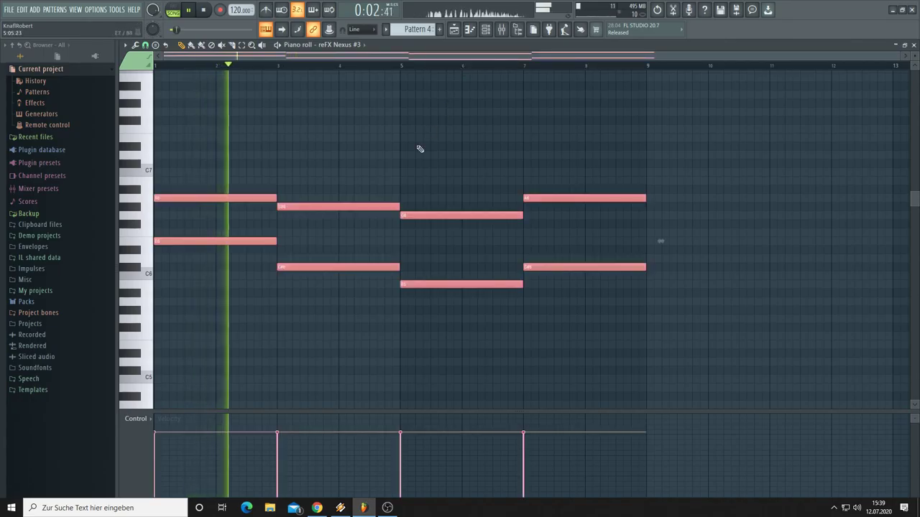
key("ctrl+b")
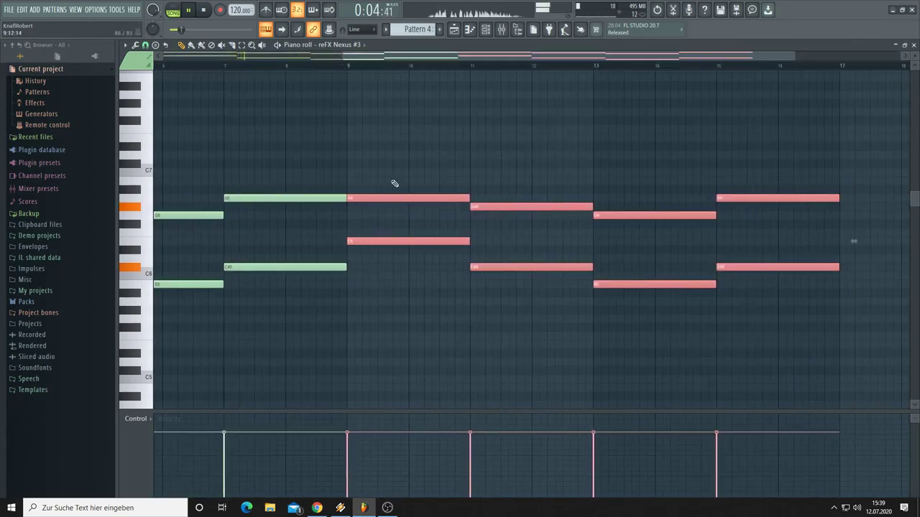
key("ctrl+d")
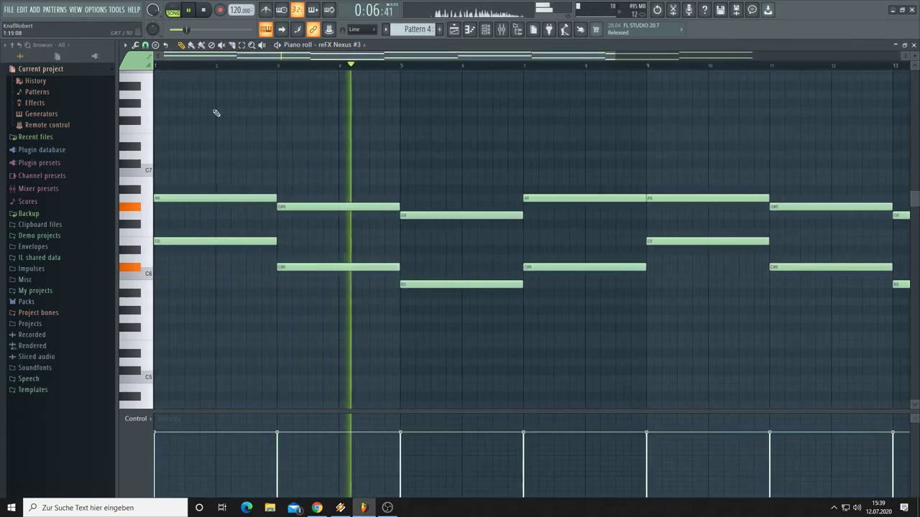
key("space")
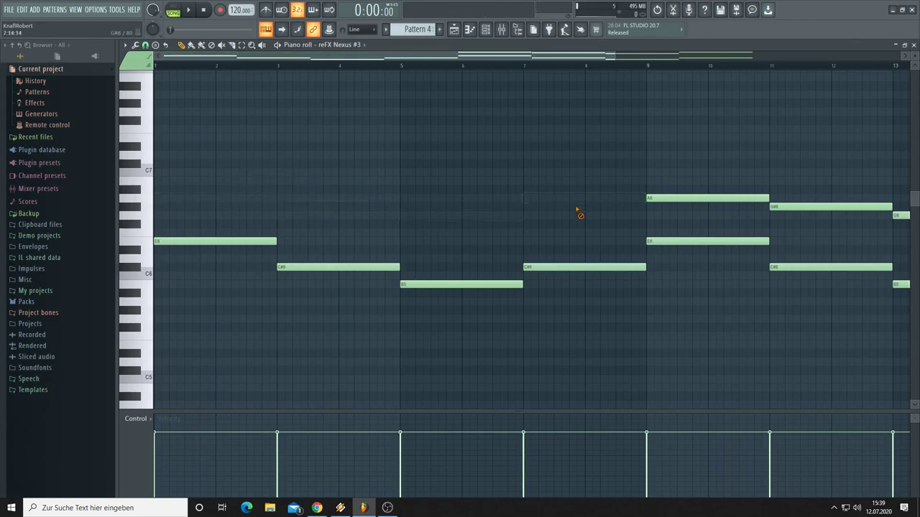
left_click_drag(452, 59, 672, 72)
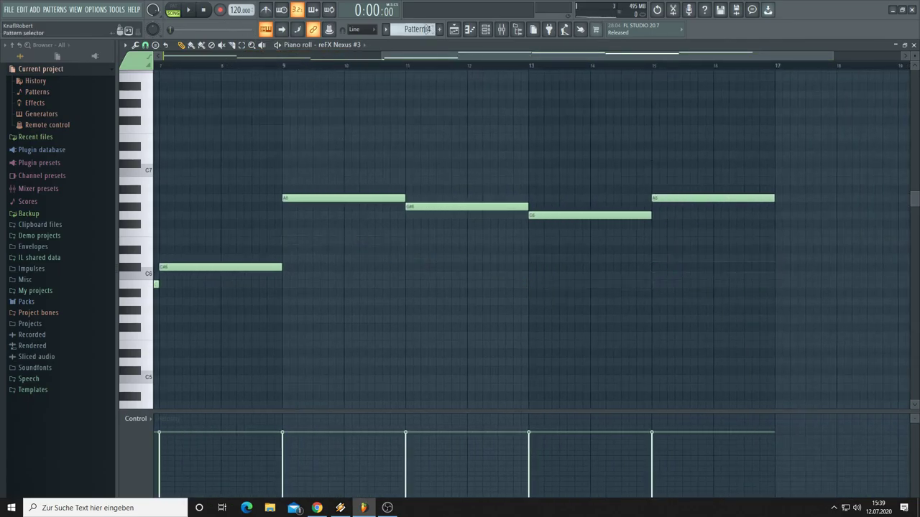
left_click_drag(383, 57, 331, 59)
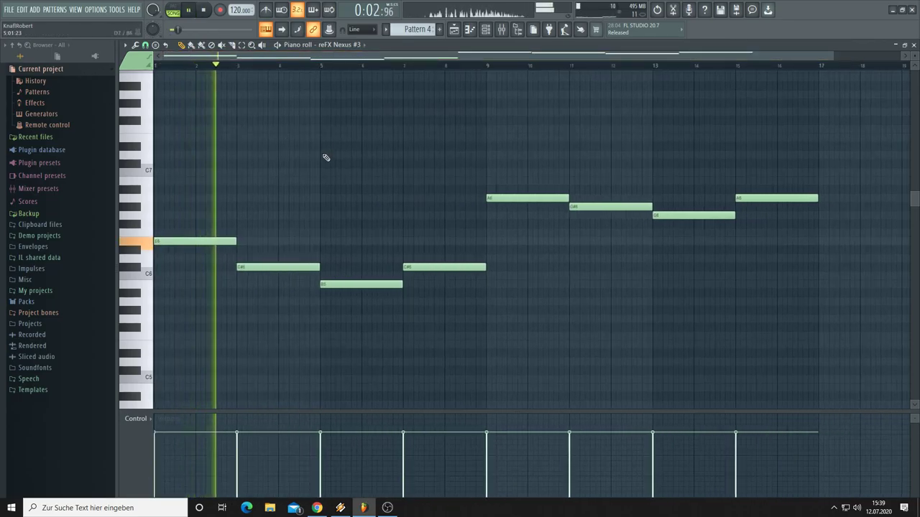
Step: Return to the playlist arrangement and deselect the Pattern 4 clip
key("F6")
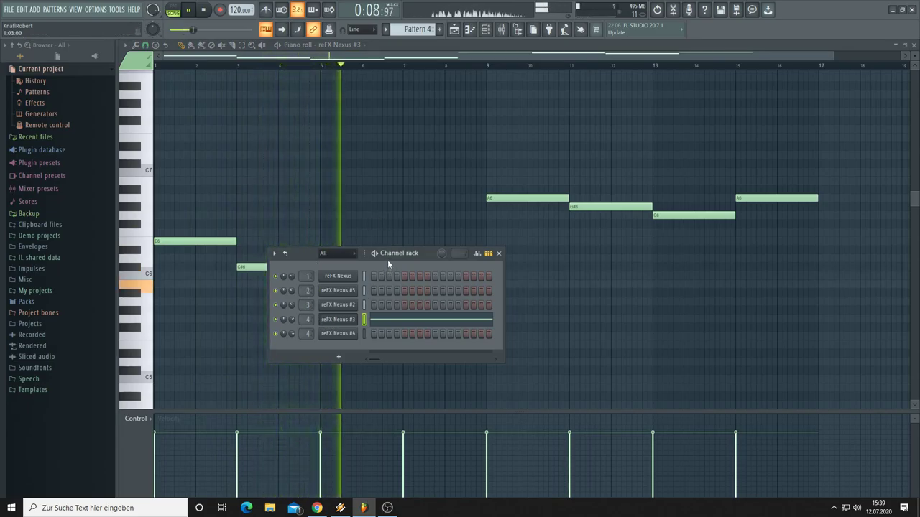
left_click_drag(386, 254, 310, 131)
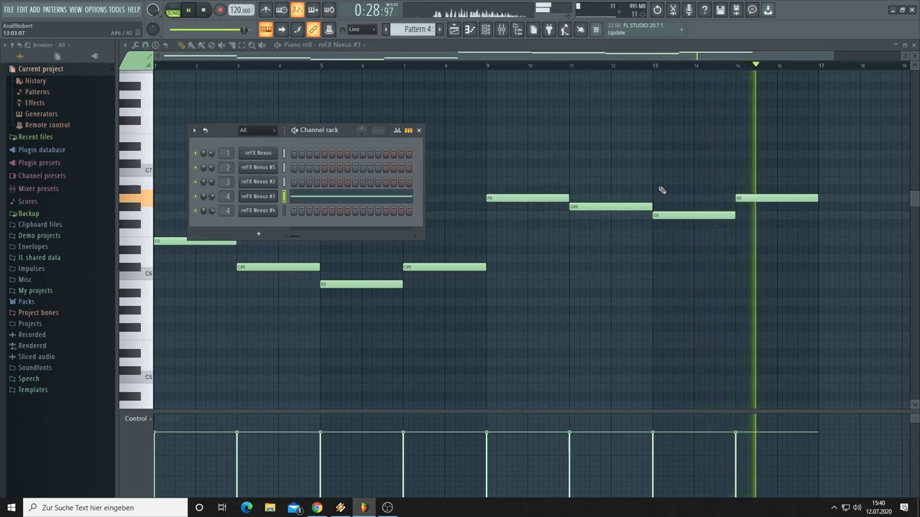
key("F6")
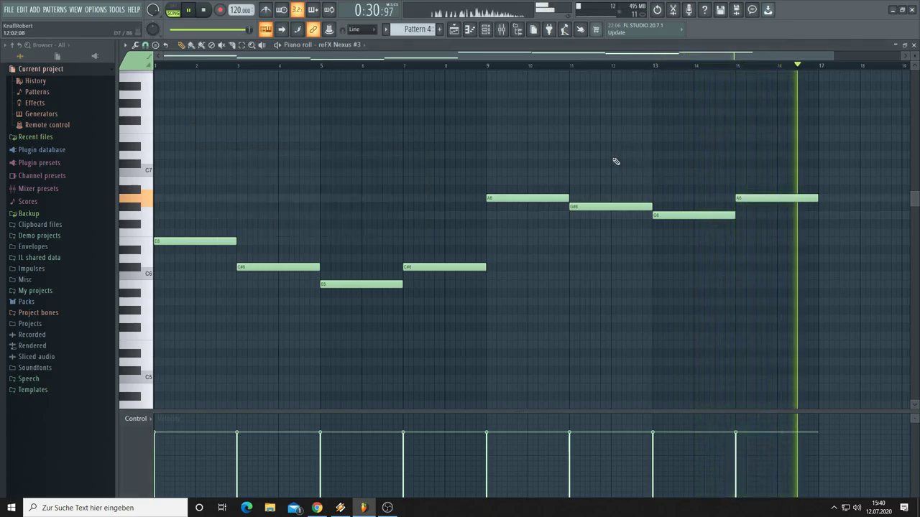
key("F5")
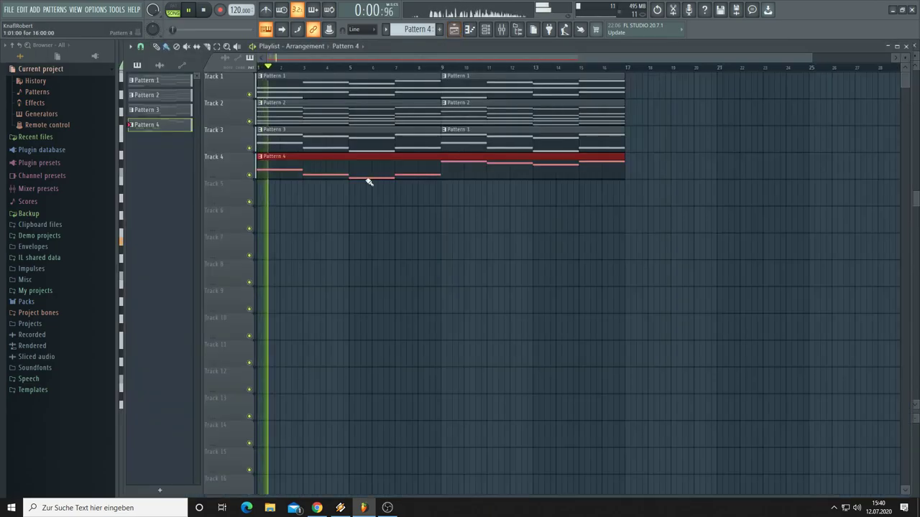
left_click(349, 242)
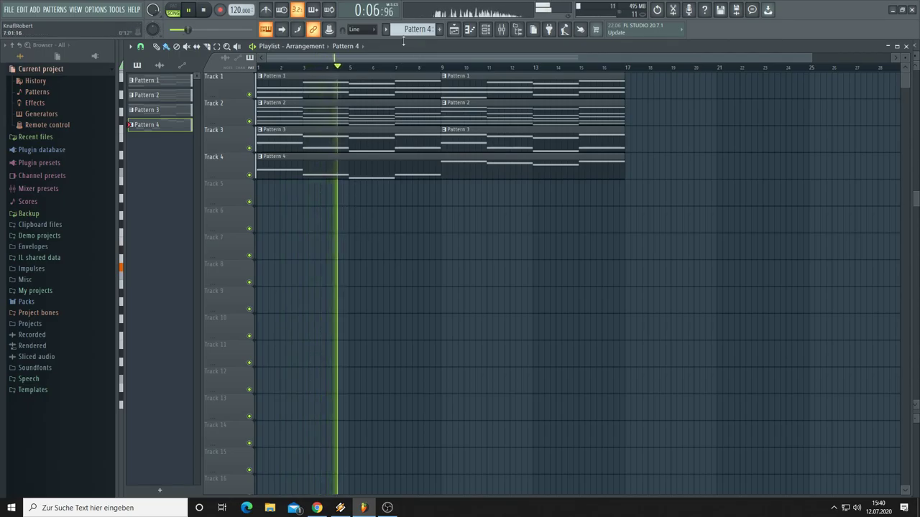
Step: Copy the reFX Nexus notes of Pattern 1 and create Pattern 5
scroll(417, 28, "up", 3)
left_click(486, 29)
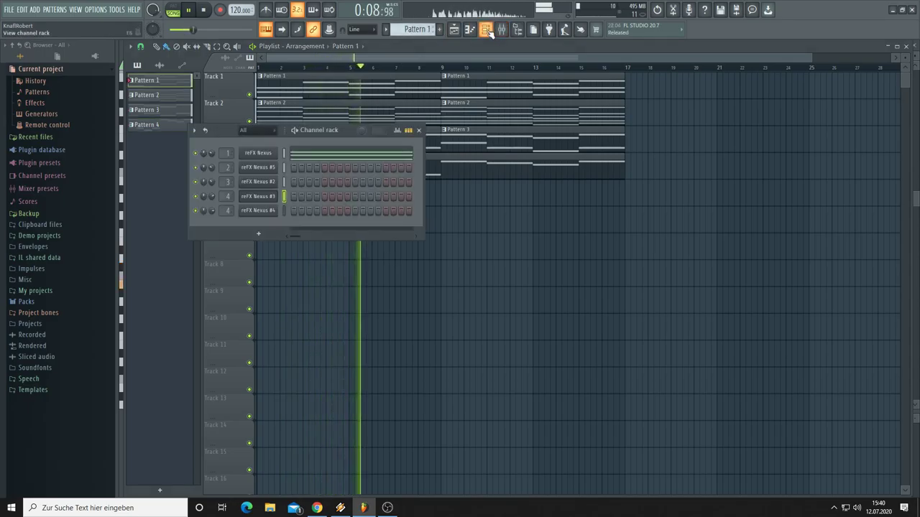
left_click(283, 154)
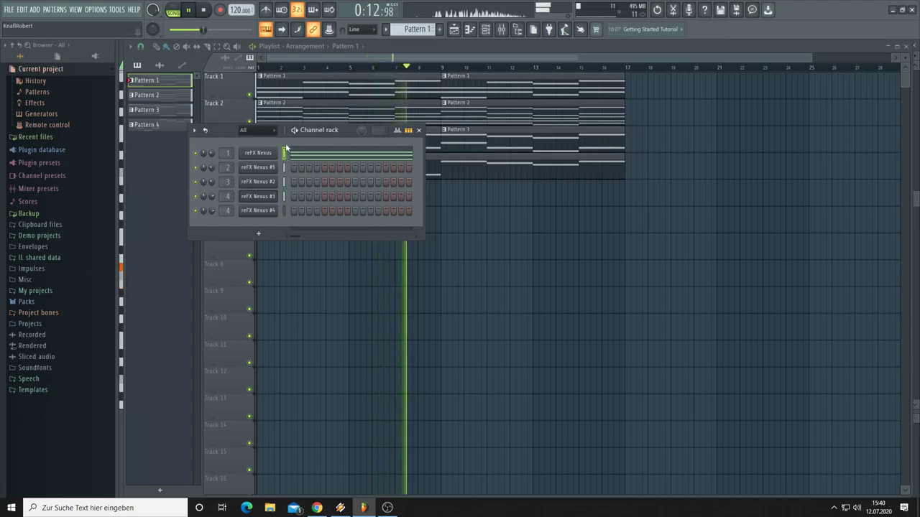
key("F4")
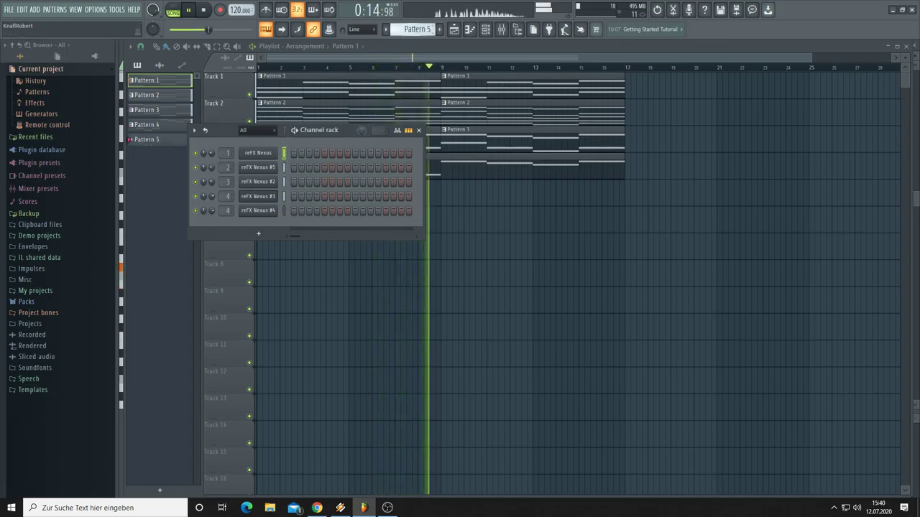
Step: Route reFX Nexus #4 to mixer insert 5 and load the AR Futuristic Dream preset from the XP Hlw2 Core Library category
scroll(227, 211, "up", 1)
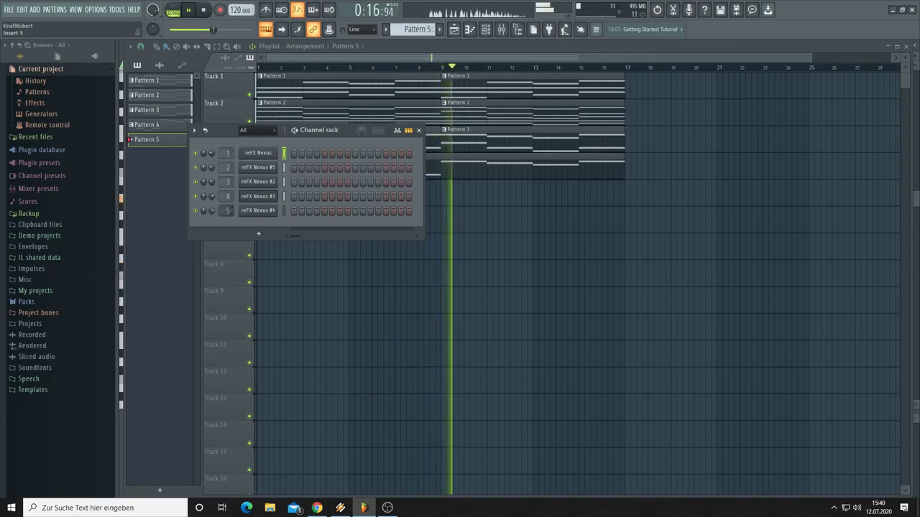
left_click(253, 211)
scroll(362, 324, "down", 3)
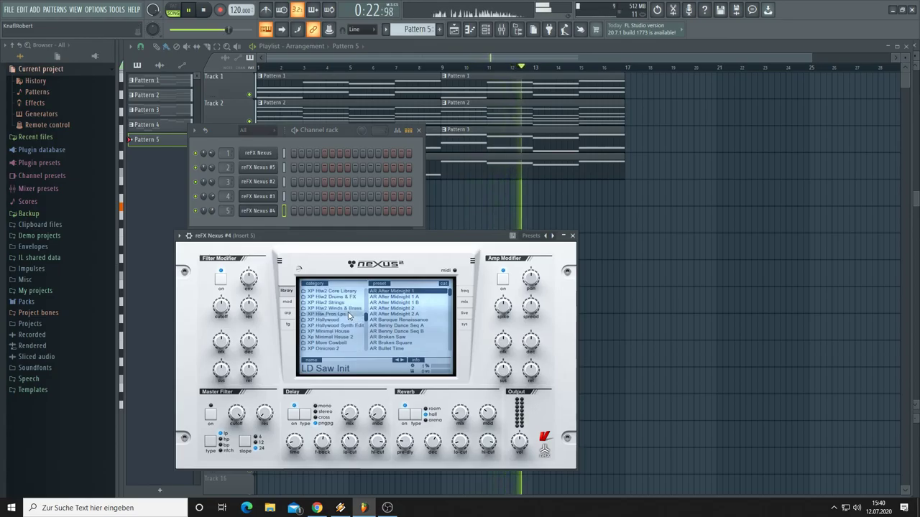
left_click(343, 291)
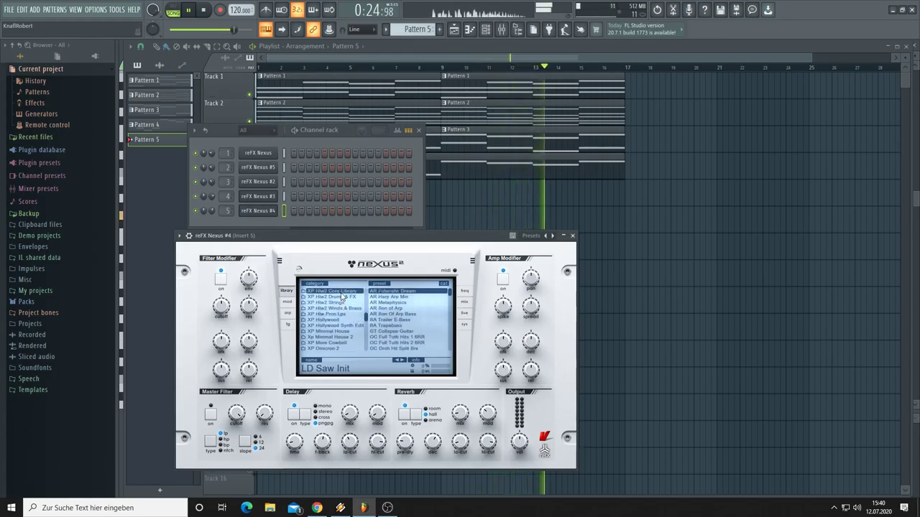
left_click(388, 291)
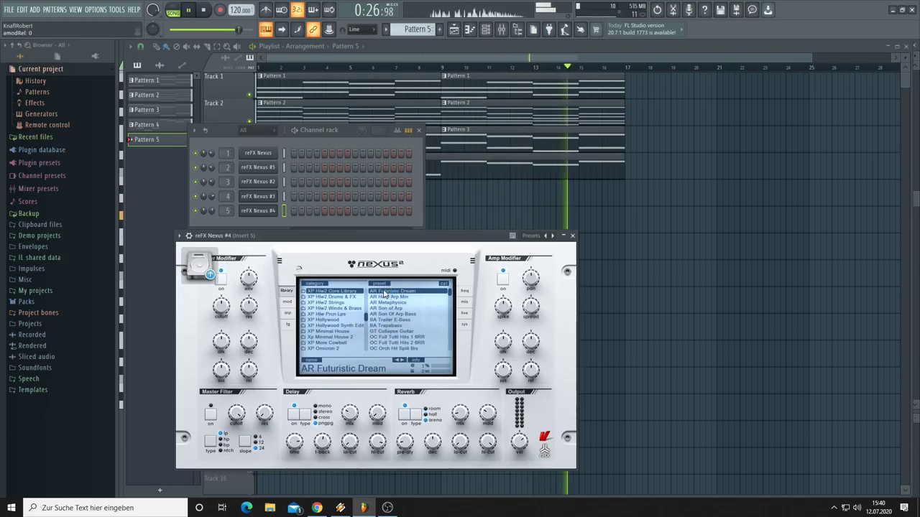
Step: Clone the reFX Nexus #4 channel four times to get spare Nexus channels up to #9
right_click(276, 208)
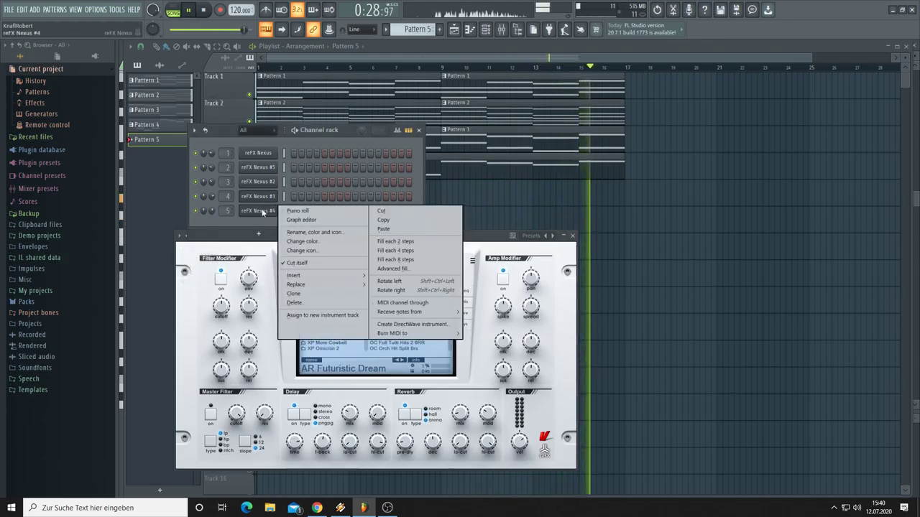
left_click(295, 332)
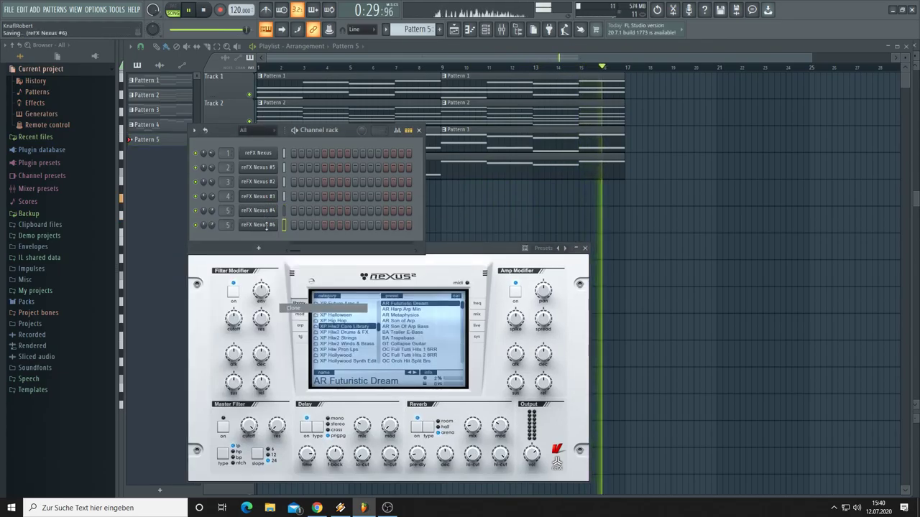
key("alt+c")
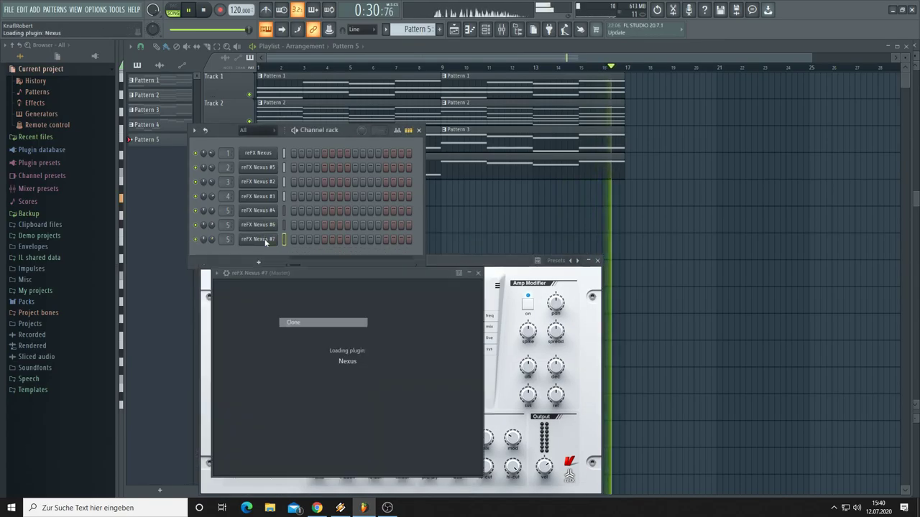
key("alt+c")
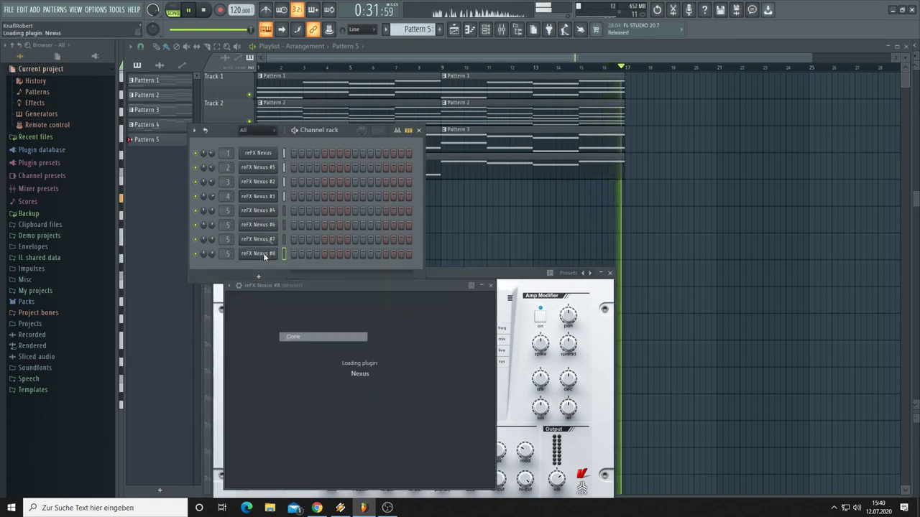
key("alt+c")
Step: Paste the copied notes into the reFX Nexus #4 channel of Pattern 5 and place the pattern at bars 1 and 9 of Track 5
left_click_drag(311, 128, 607, 155)
left_click(580, 237)
key("ctrl+v")
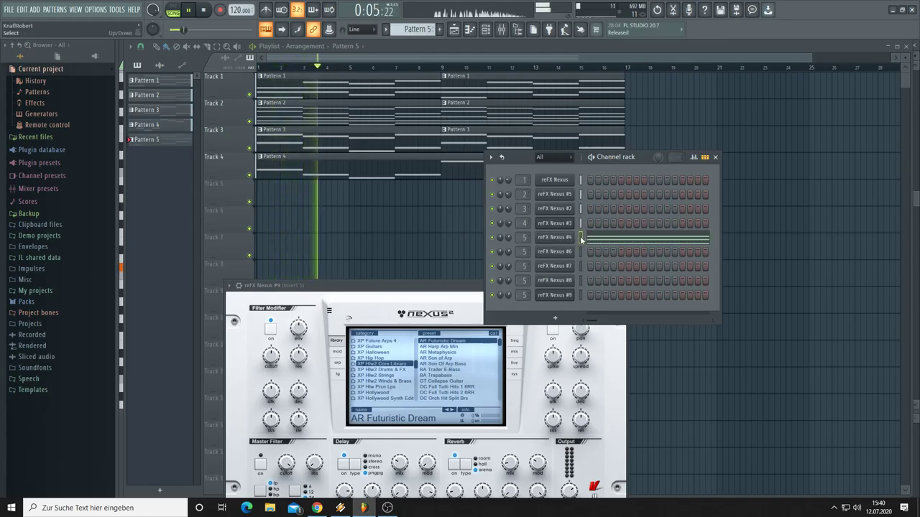
left_click(262, 193)
left_click(444, 188)
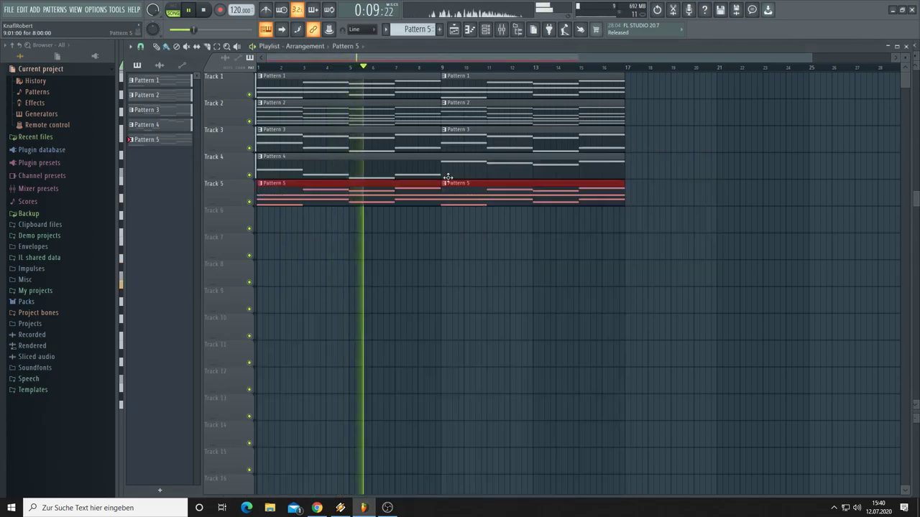
Step: Try Bassline 1 and Lead Pattern 1 from reFX Nexus #4's arpeggiator library, and choose Lead Pattern 2
key("F6")
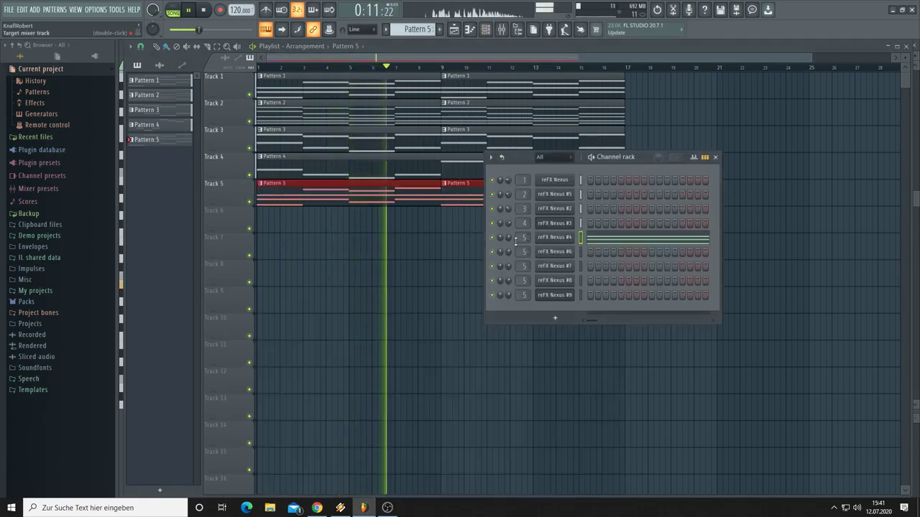
left_click(548, 243)
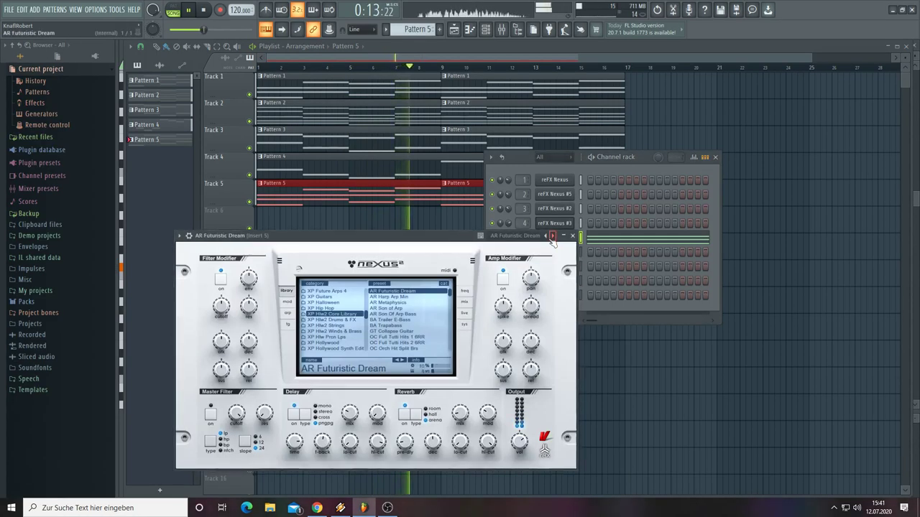
left_click(288, 314)
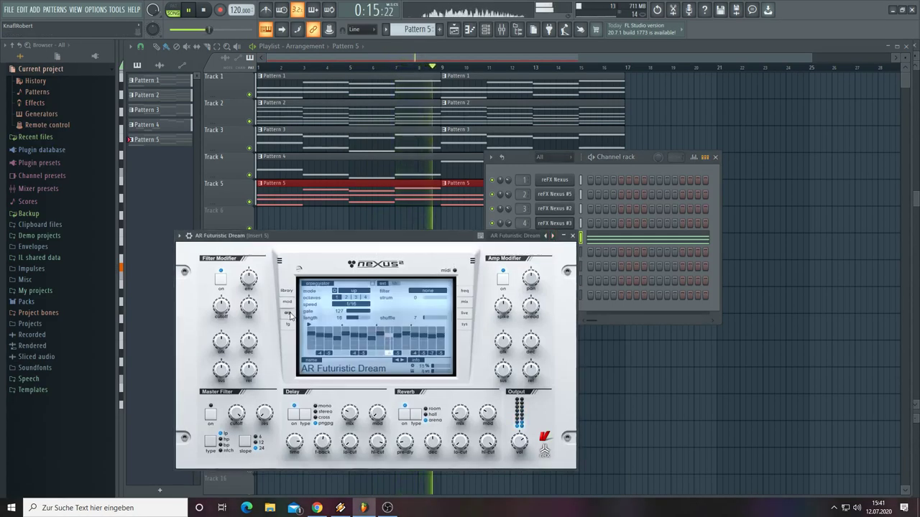
left_click(395, 285)
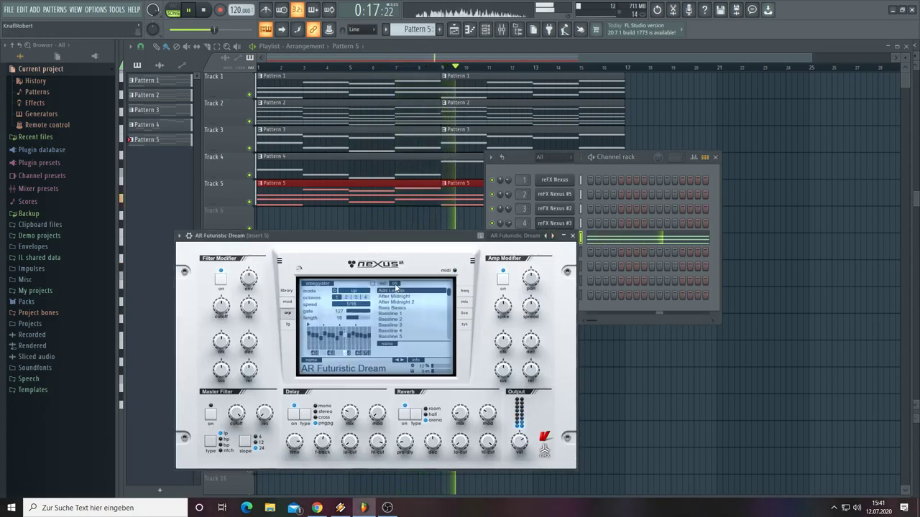
left_click(390, 314)
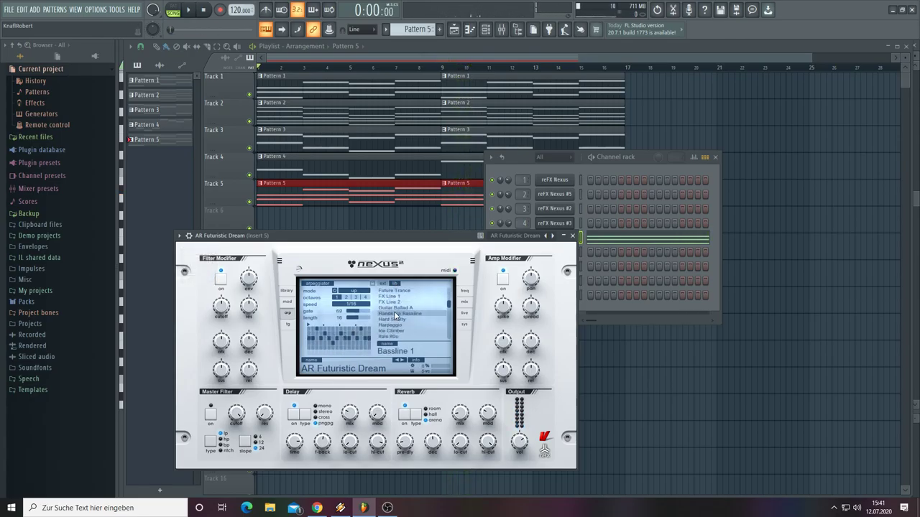
left_click(393, 310)
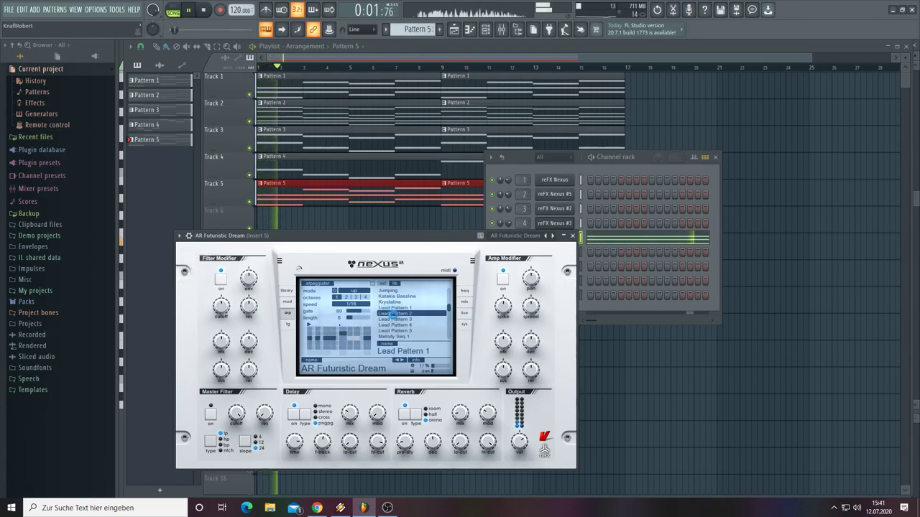
left_click(394, 316)
Step: Look through further arpeggiator patterns and the Nexus system settings, and return to the arpeggiator page
scroll(395, 317, "down", 2)
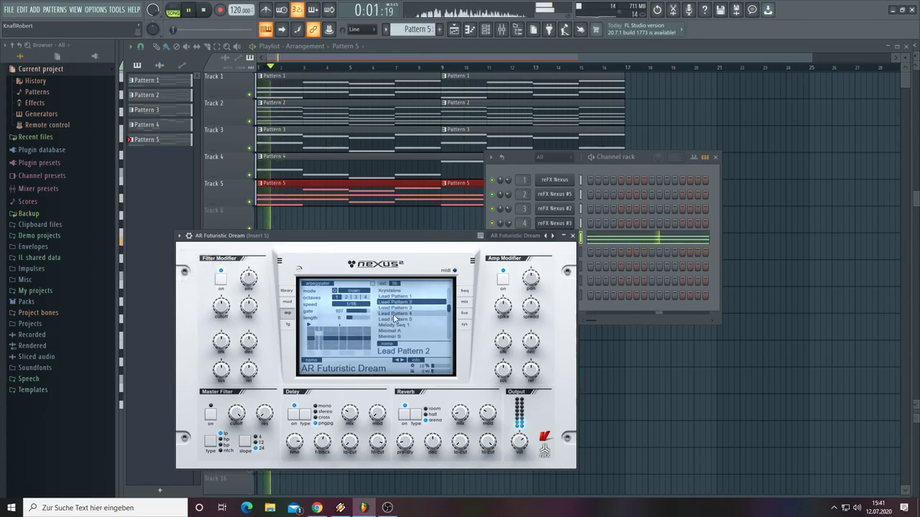
scroll(395, 317, "down", 2)
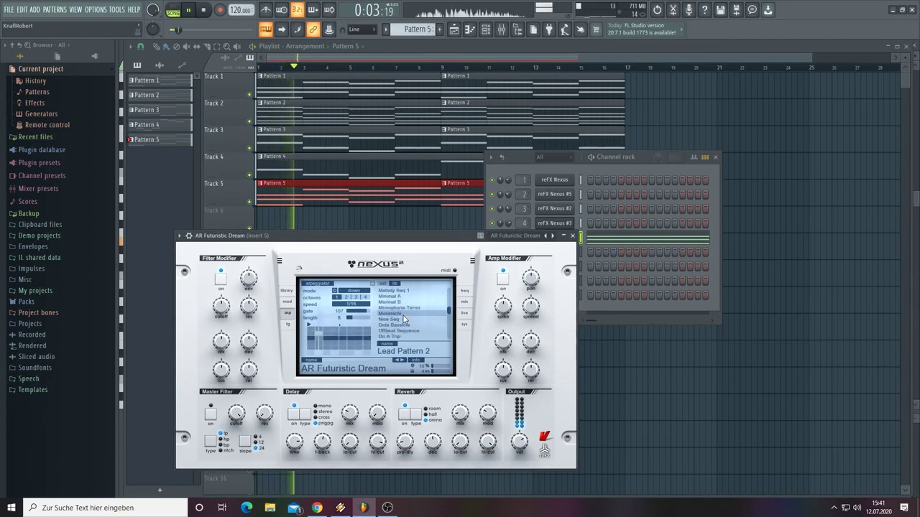
scroll(403, 318, "down", 7)
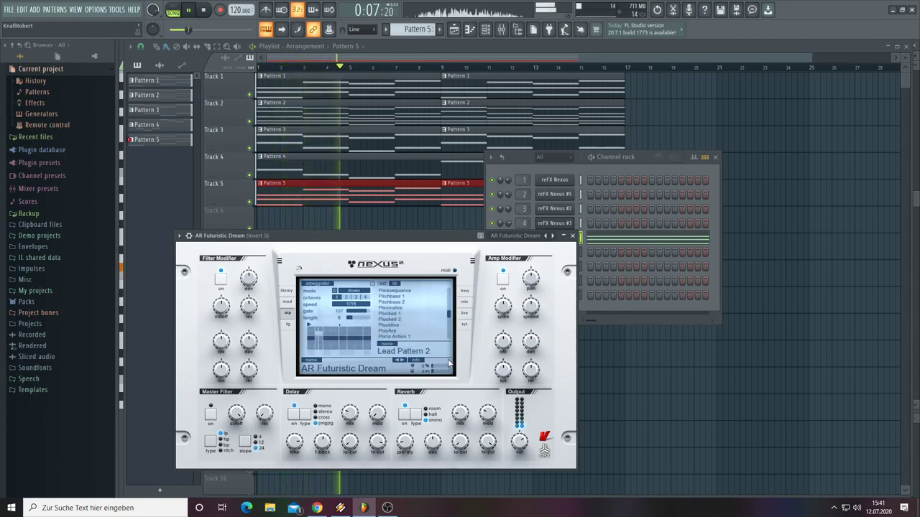
left_click(464, 325)
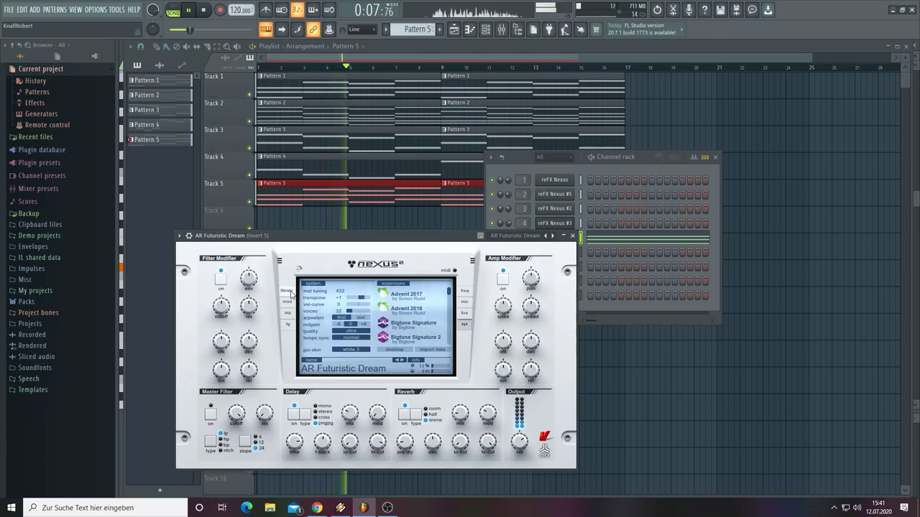
left_click(288, 314)
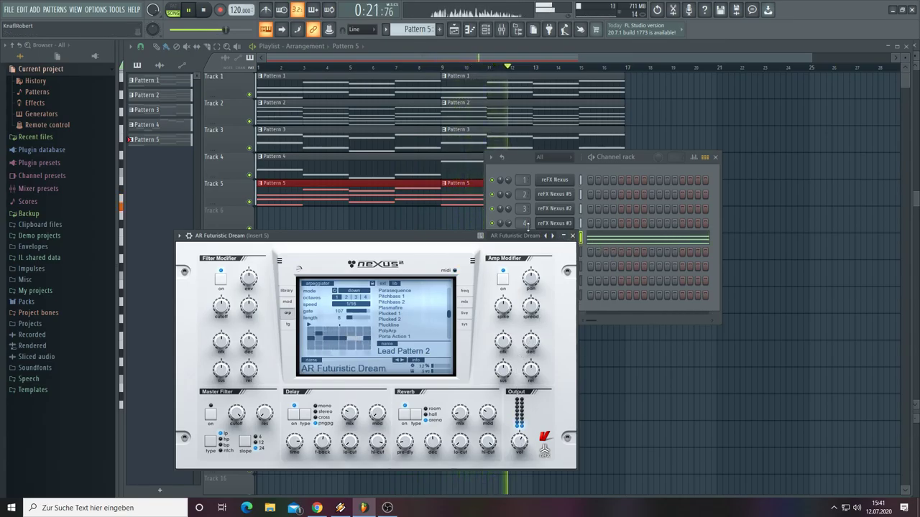
Step: Raise the A4 note at bar 1 of Pattern 5 one octave to A5
left_click(397, 183)
double_click(397, 182)
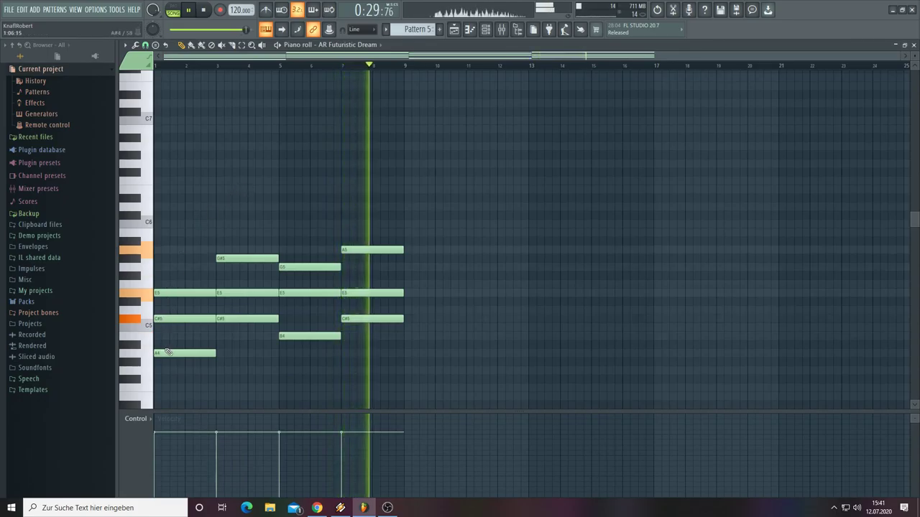
left_click_drag(155, 352, 152, 245)
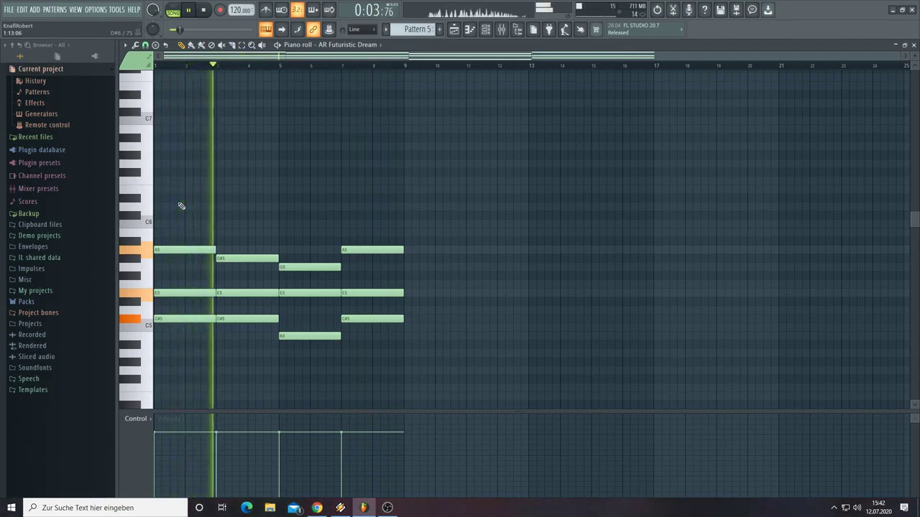
Step: Delete Pattern 5's repeated E5 notes from bar 3 onward, extend the first E5 to the end of bar 8, and return to the playlist
right_click(259, 292)
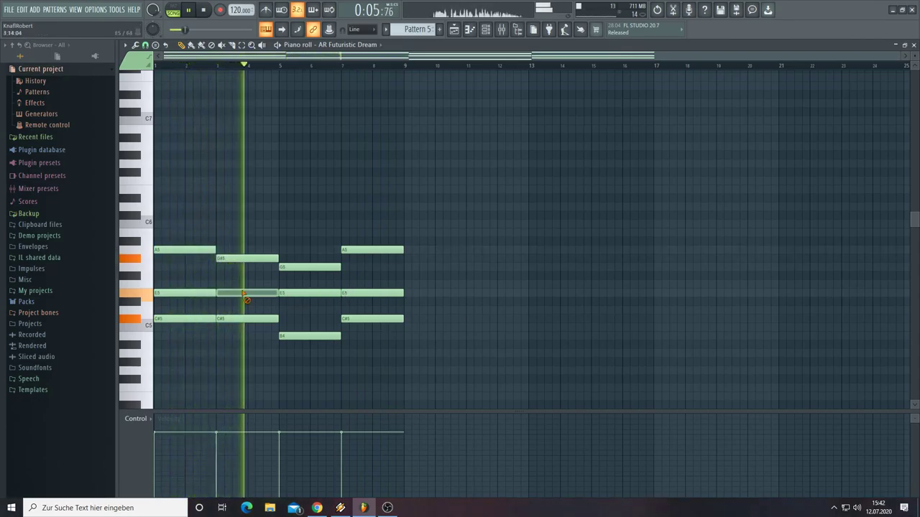
right_click(309, 293)
right_click(372, 293)
left_click_drag(217, 292, 403, 298)
key("space")
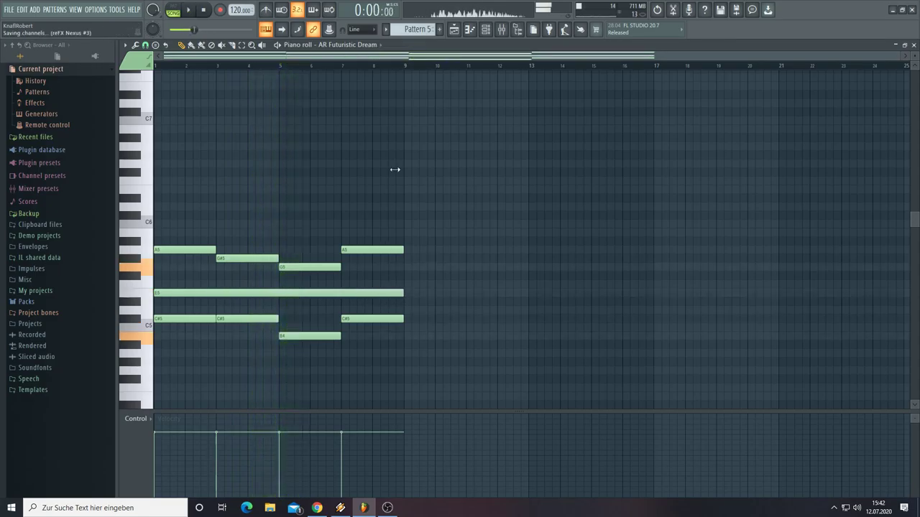
scroll(400, 67, "up", 2)
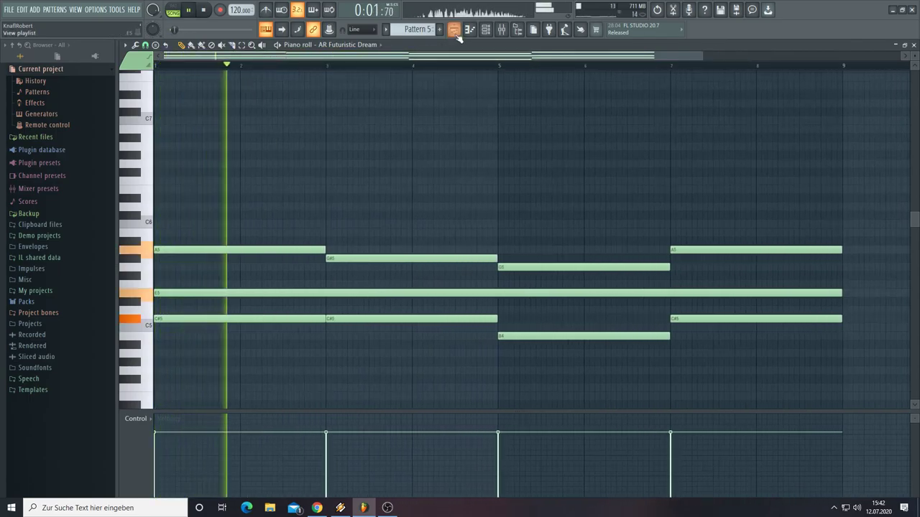
key("F5")
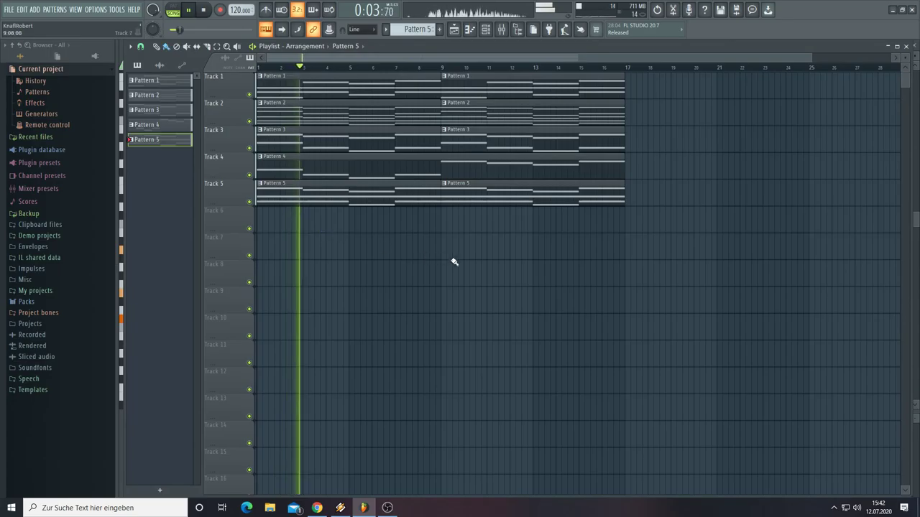
Step: Duplicate the whole 16-bar arrangement on all five tracks twice, extending it to bar 49
left_click_drag(564, 285, 245, 77)
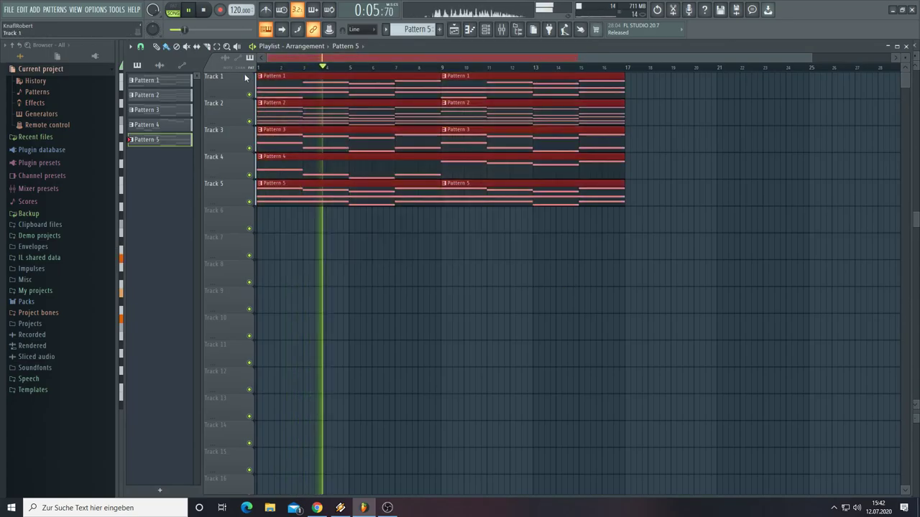
key("ctrl+b")
key("ctrl+b")
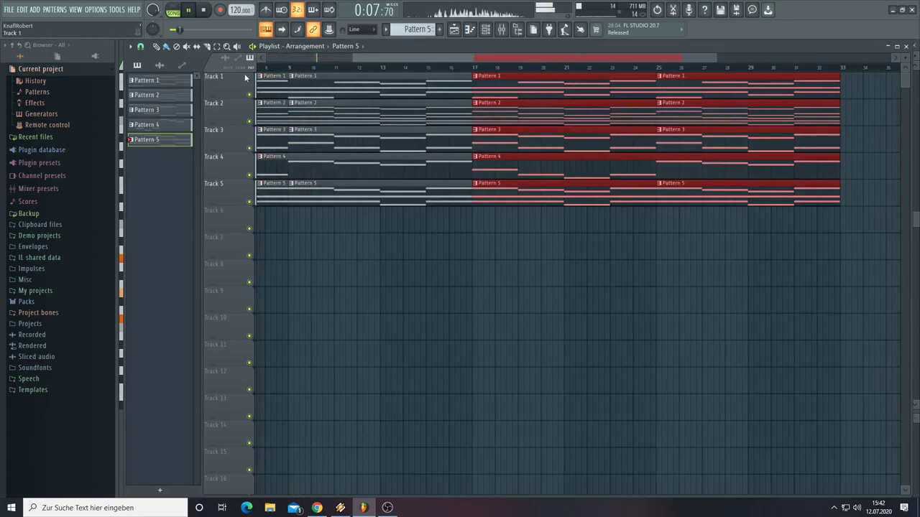
Step: Delete the Pattern 1, 2, 3 and 5 clips from bars 1 to 8, leaving only Pattern 4, and restart playback
left_click_drag(487, 57, 265, 58)
key("space")
right_click(280, 140)
right_click(286, 108)
right_click(293, 79)
right_click(284, 195)
key("space")
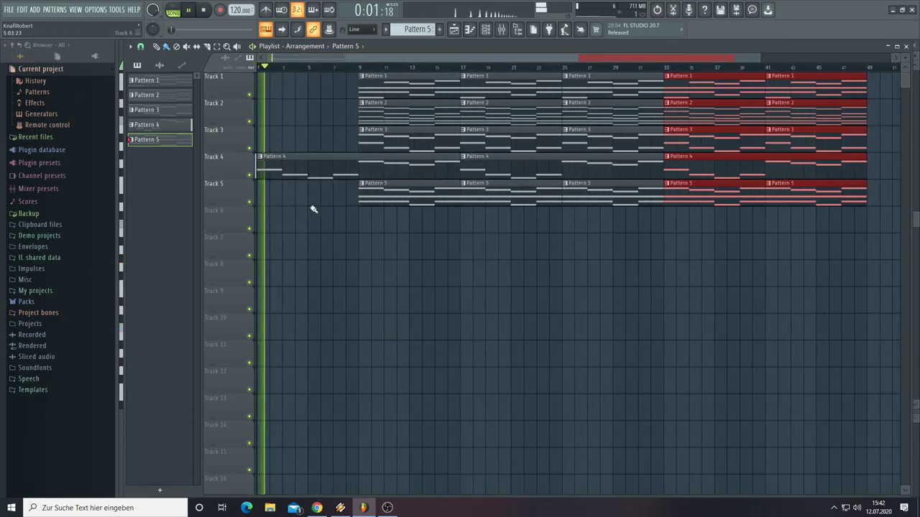
Step: Thin the arrangement so Pattern 3 starts at bar 17, Pattern 1 at bar 25 and Pattern 2 at bar 33
right_click(363, 149)
right_click(363, 150)
right_click(377, 111)
right_click(390, 83)
right_click(478, 115)
right_click(503, 86)
right_click(572, 92)
right_click(578, 108)
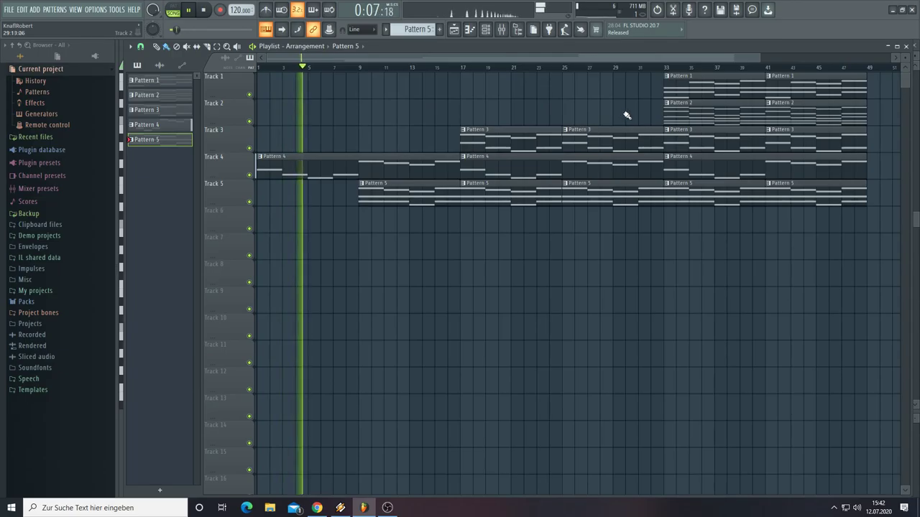
left_click(563, 89)
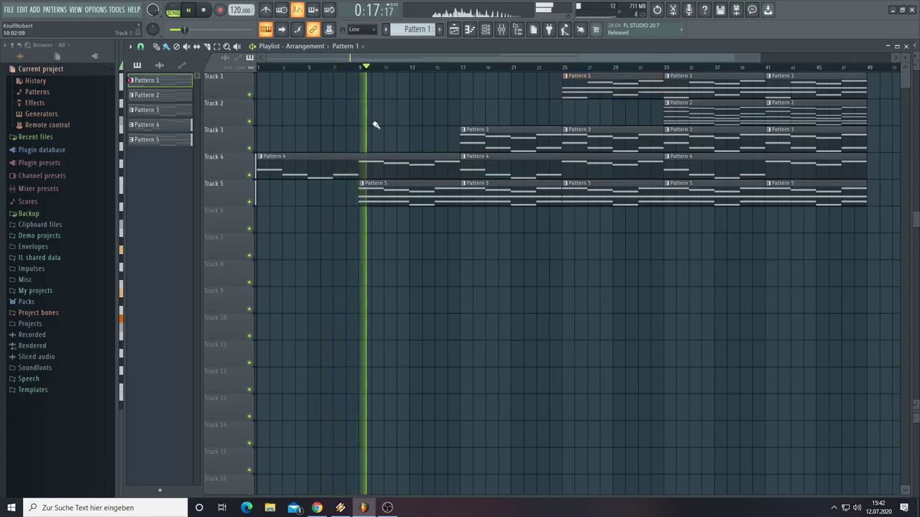
Step: Rework the opening: add Pattern 5 at bar 1, remove Pattern 4 before bar 17, and add Pattern 3 at bar 9
key("space")
left_click(353, 193)
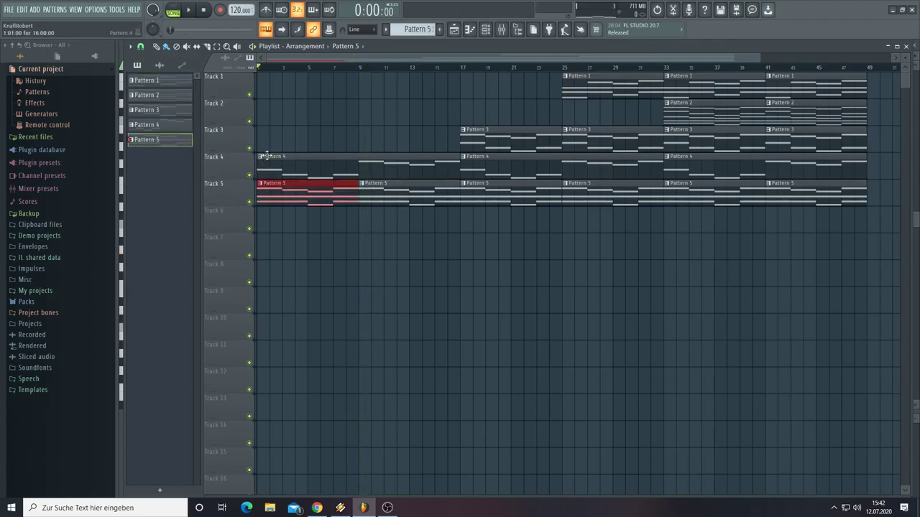
right_click(358, 161)
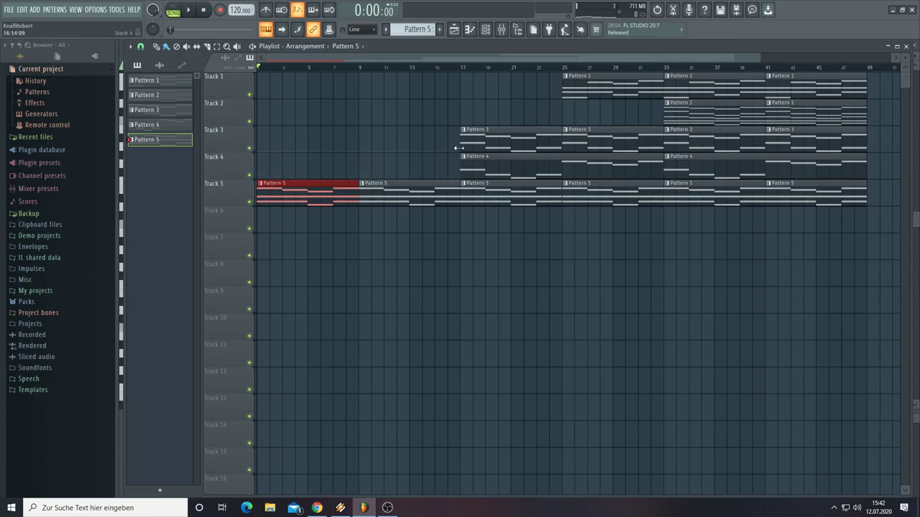
right_click(315, 143)
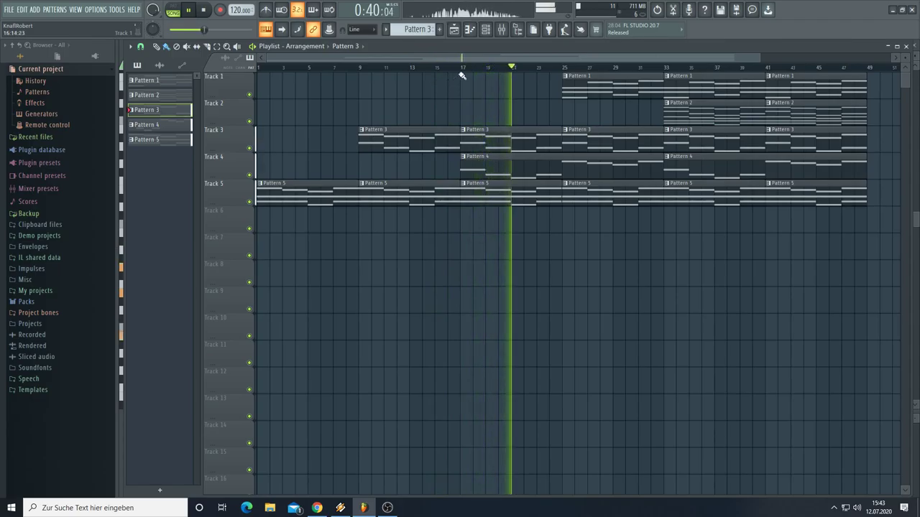
Step: Play back the arrangement, open Pattern 2's reFX Nexus #5 cello instrument and set its output level to 54
left_click_drag(477, 56, 552, 59)
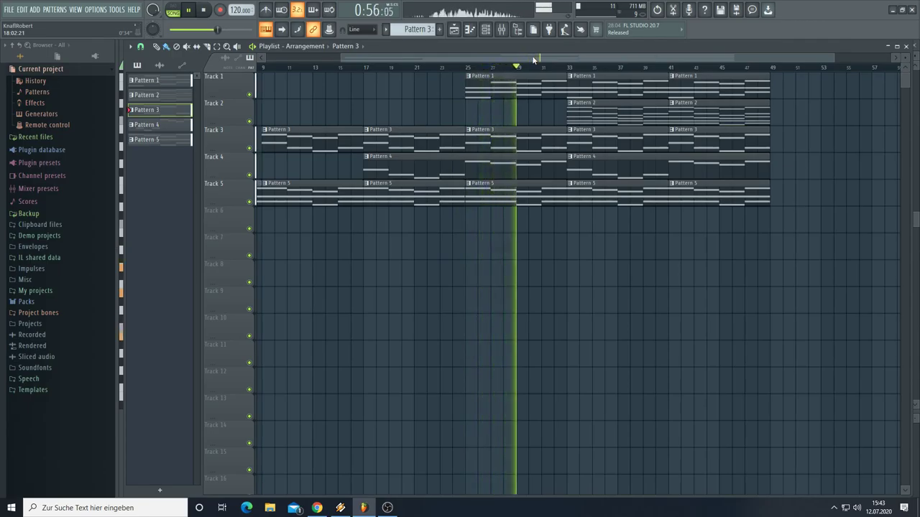
left_click_drag(339, 58, 260, 65)
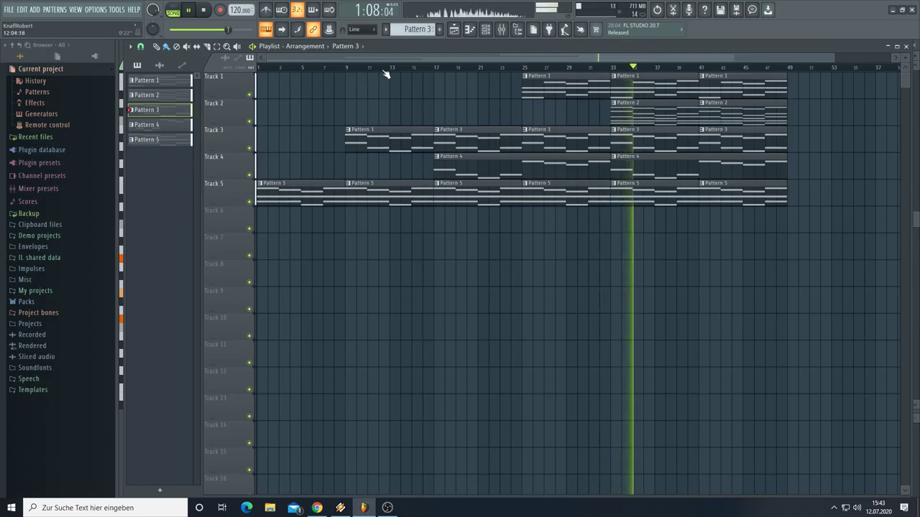
left_click(485, 29)
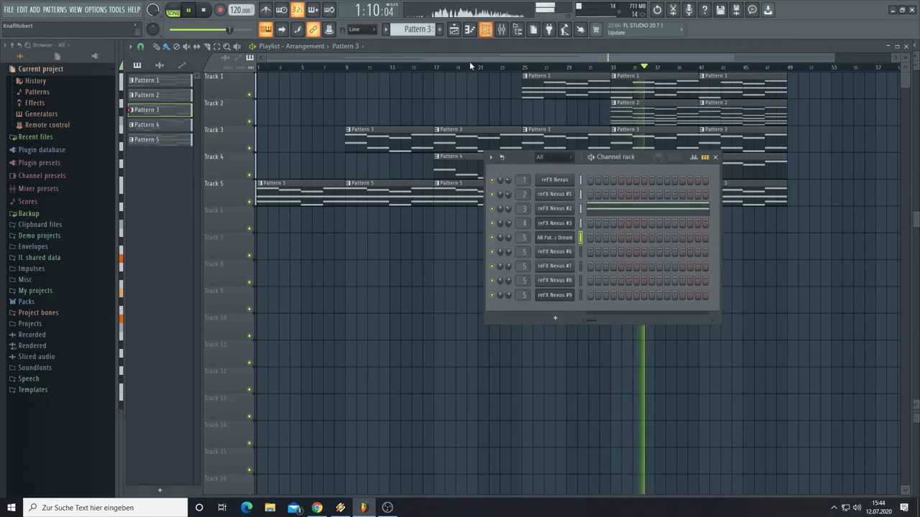
left_click(649, 107)
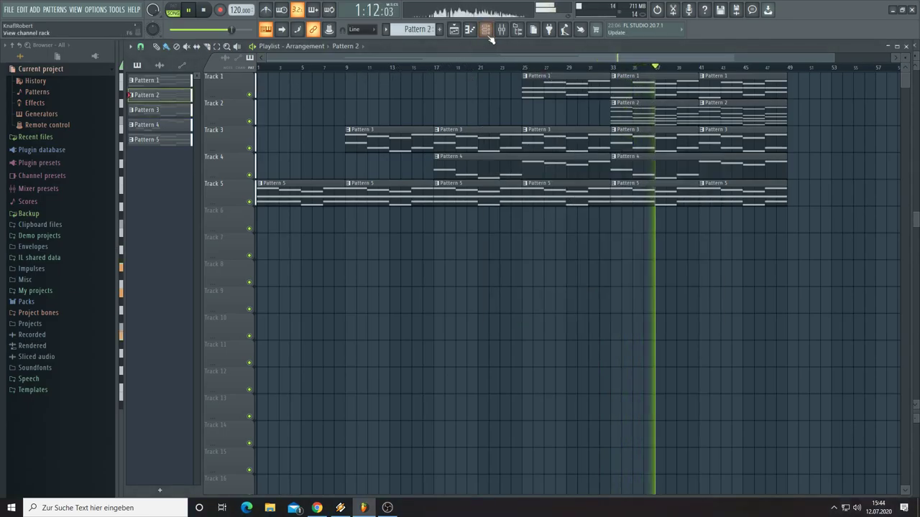
left_click(485, 29)
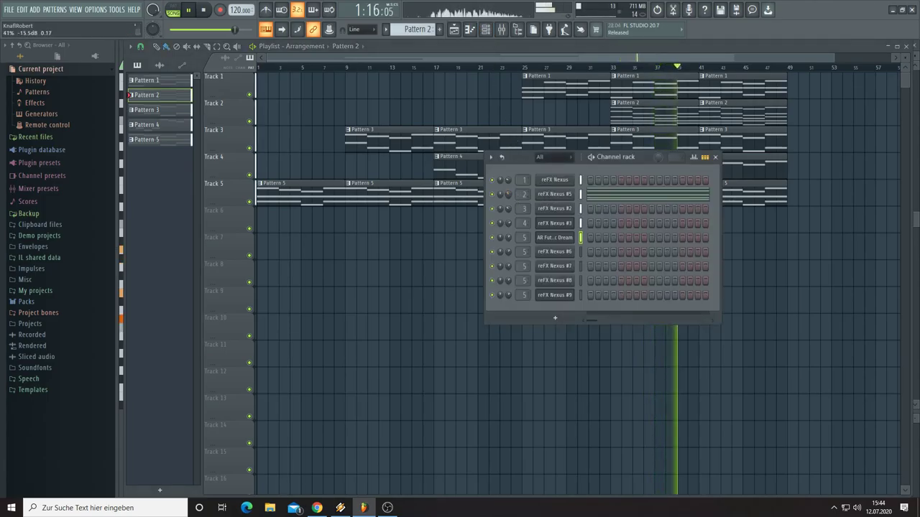
left_click(554, 194)
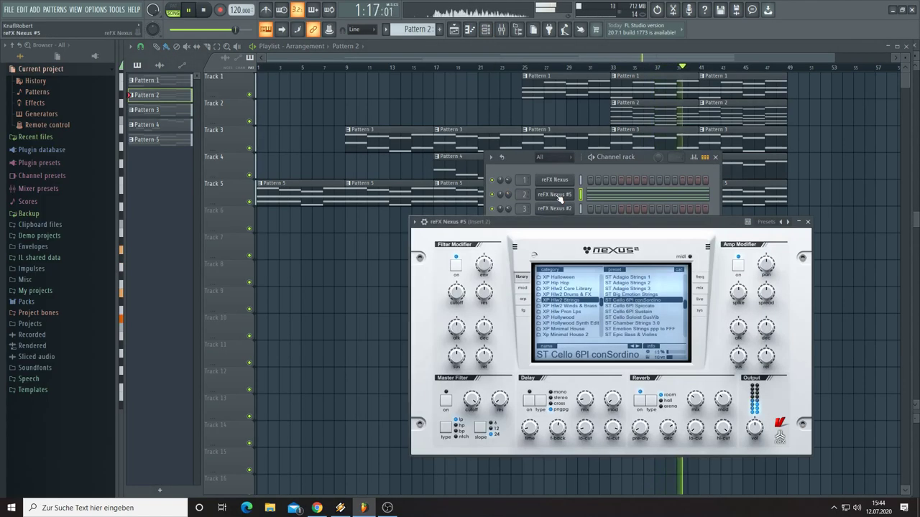
left_click(700, 313)
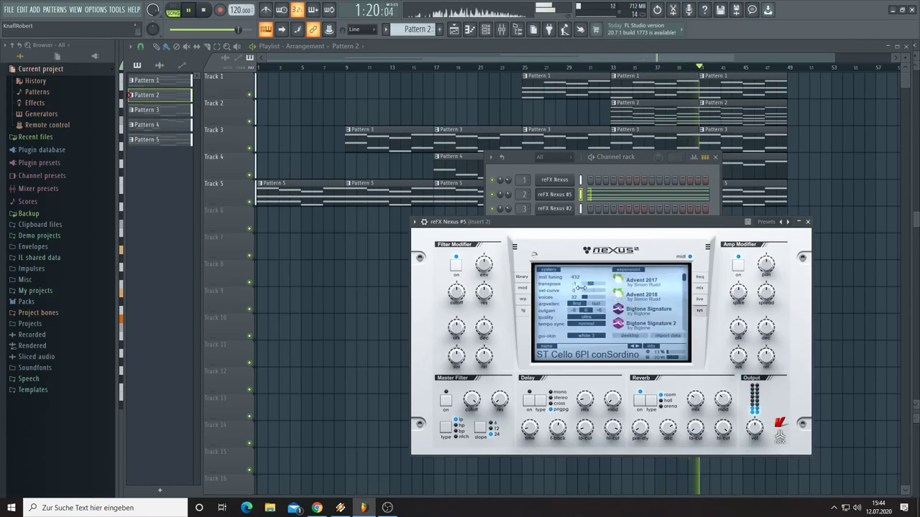
left_click(521, 278)
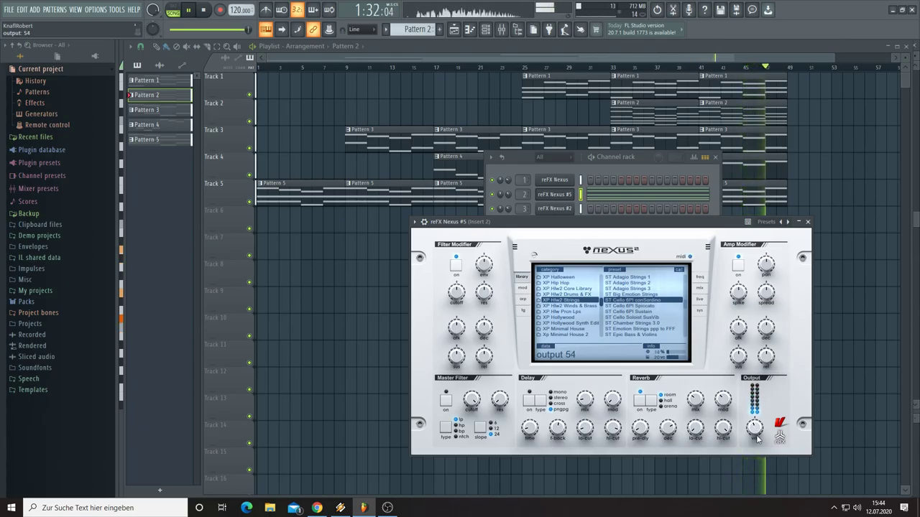
left_click(817, 342)
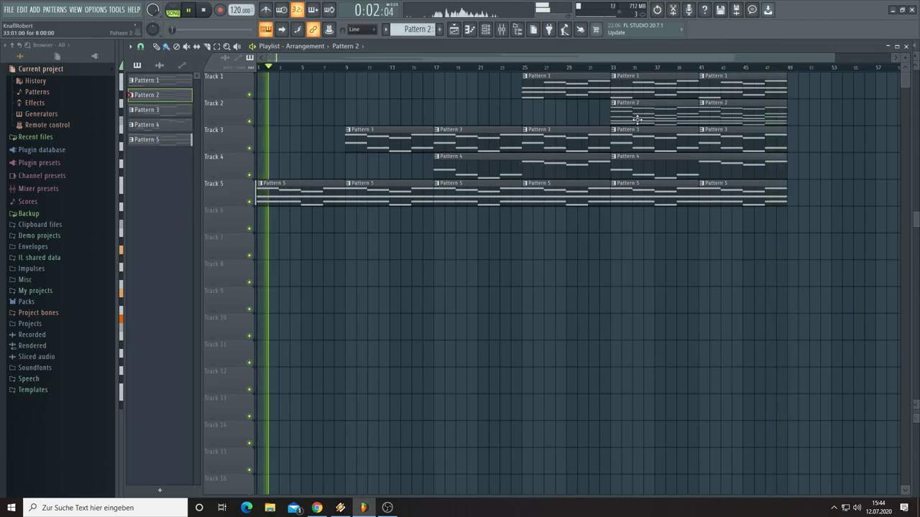
Step: Place Pattern 2 at bar 1 on Track 2 and replace Pattern 3 at bar 17 with a Pattern 1 clip on Track 1
left_click(262, 114)
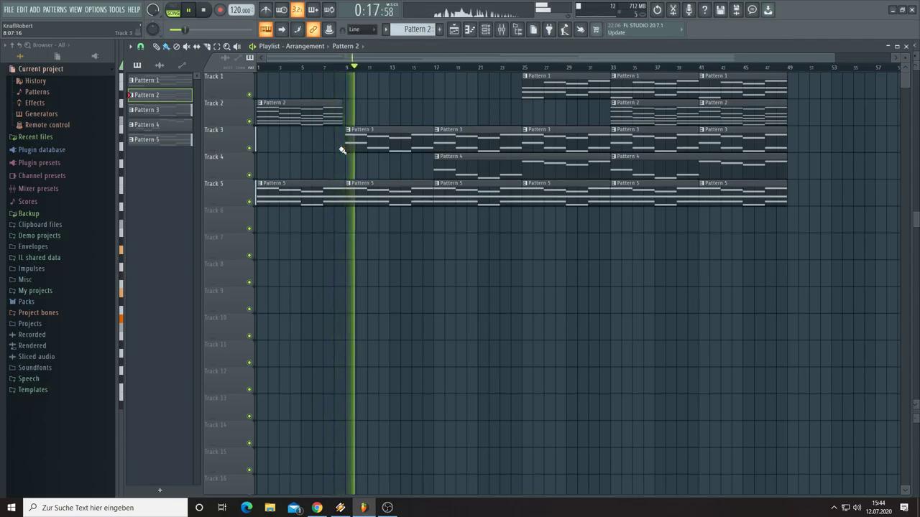
right_click(444, 144)
left_click(549, 87)
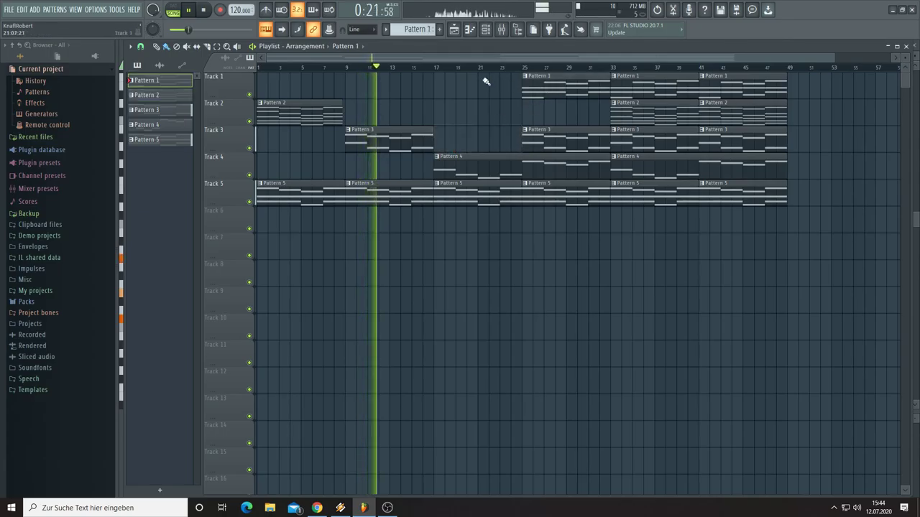
left_click(461, 84)
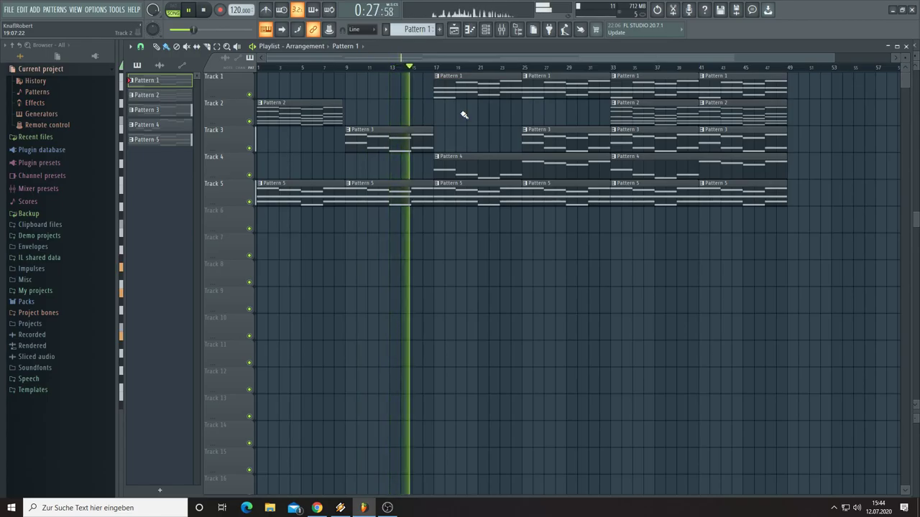
Step: Remove the Pattern 1 and Pattern 3 clips at bar 25 and place Pattern 2 there on Track 2
right_click(543, 100)
right_click(543, 139)
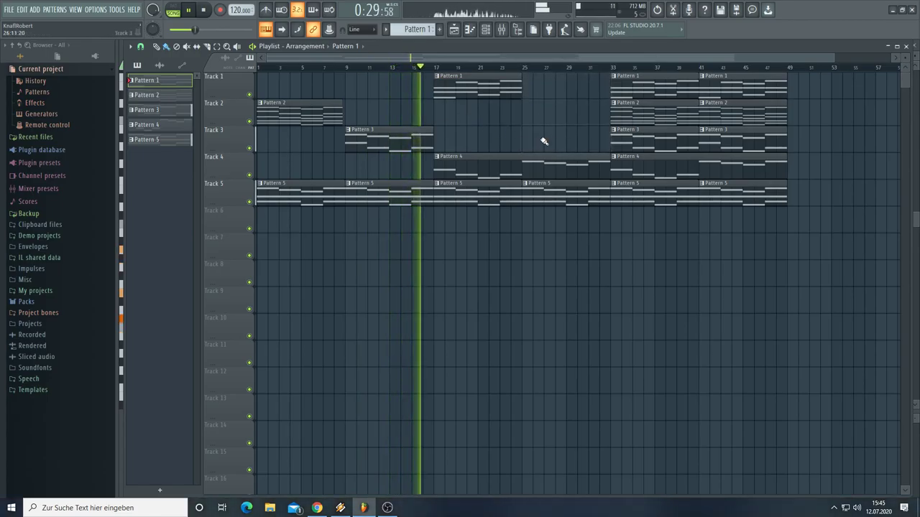
left_click(618, 112)
left_click(550, 115)
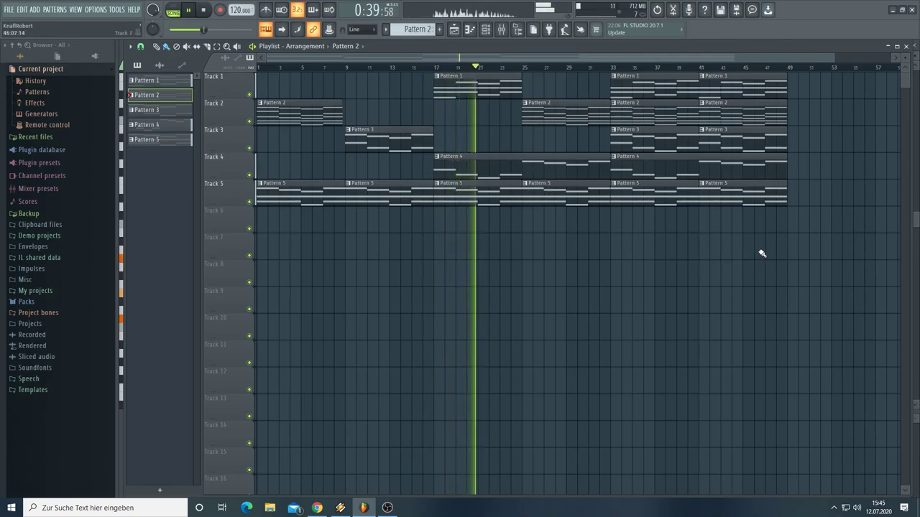
Step: Copy all of Pattern 5's AR Futuristic Dream notes and switch to the empty Pattern 6
left_click(644, 184)
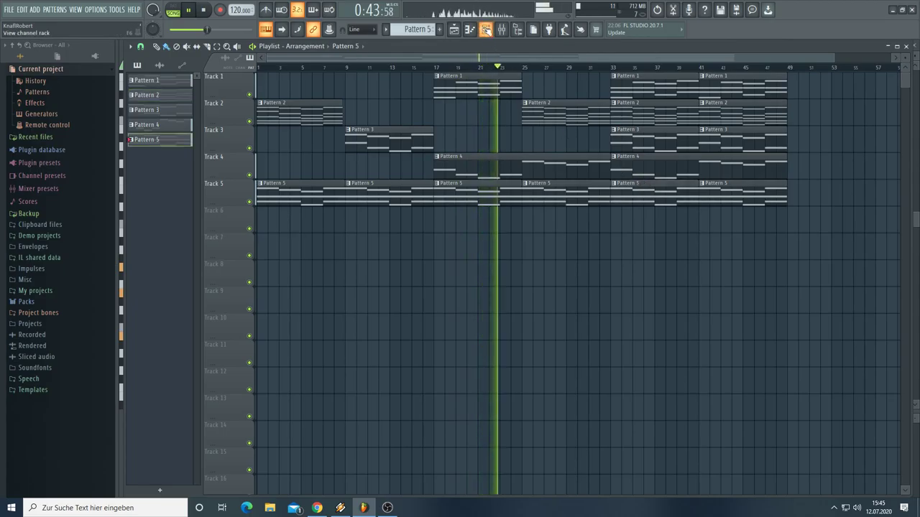
key("F6")
left_click(618, 245)
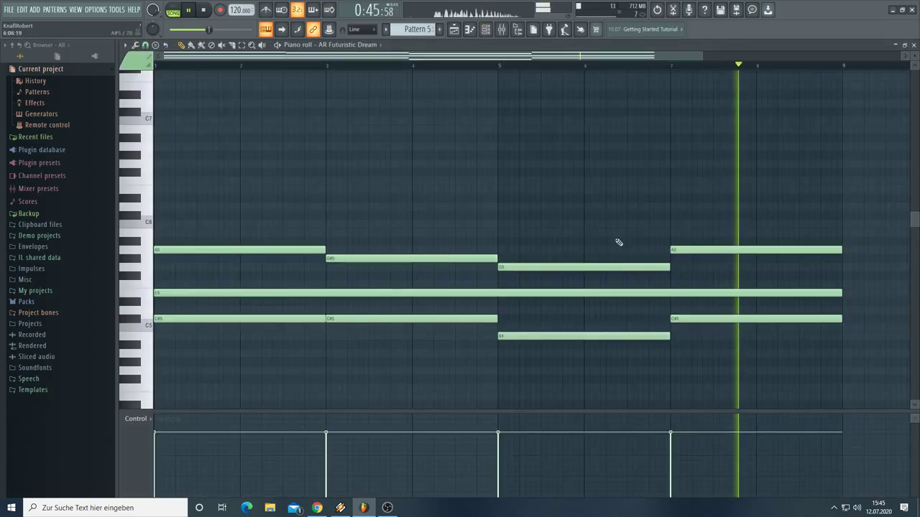
left_click_drag(836, 190, 194, 342)
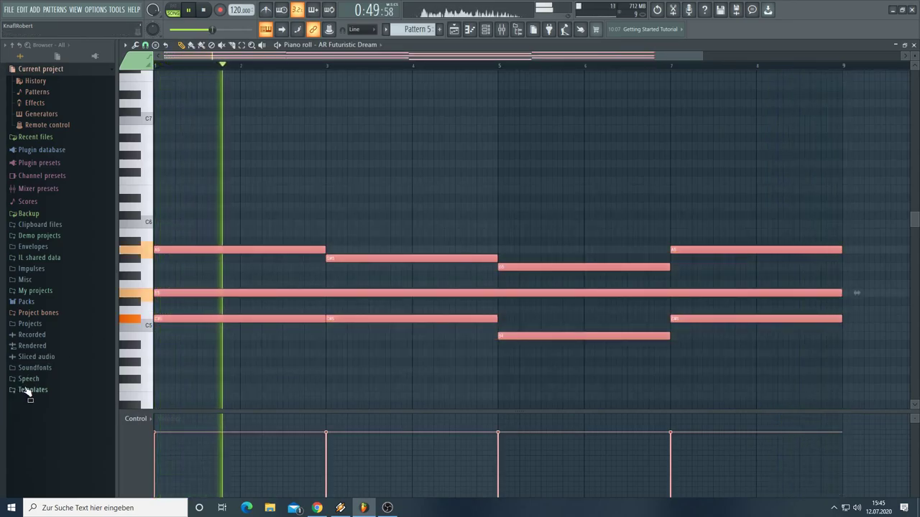
scroll(420, 29, "down", 1)
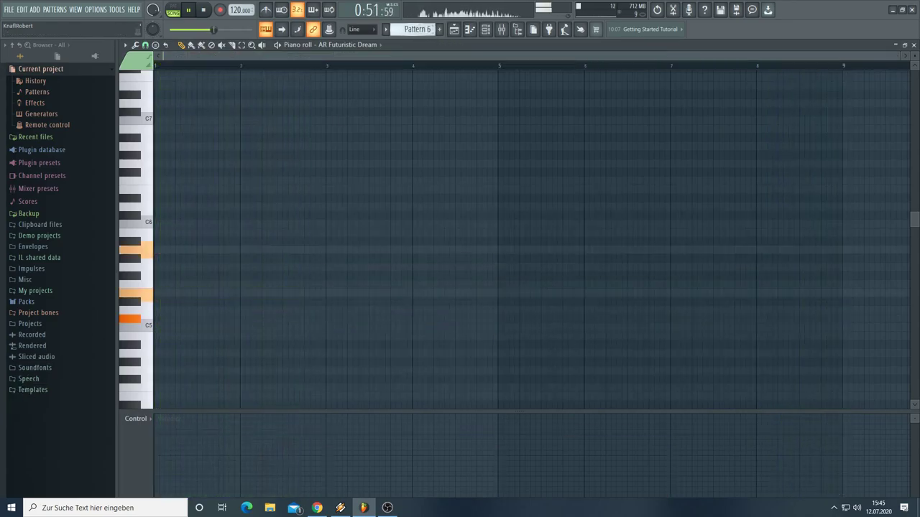
Step: Open reFX Nexus #6, routed to mixer track 6, and choose the preset AR Son of Arp
left_click(460, 33)
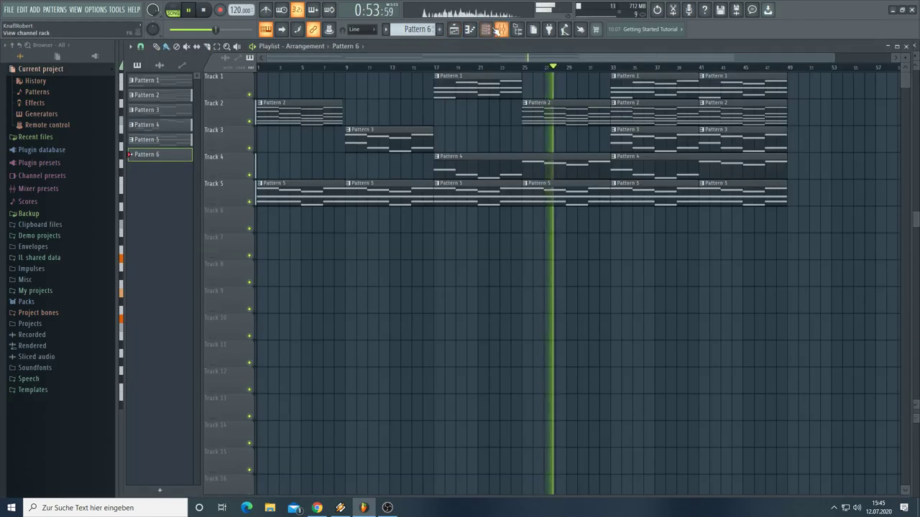
left_click(485, 29)
left_click_drag(636, 158, 573, 210)
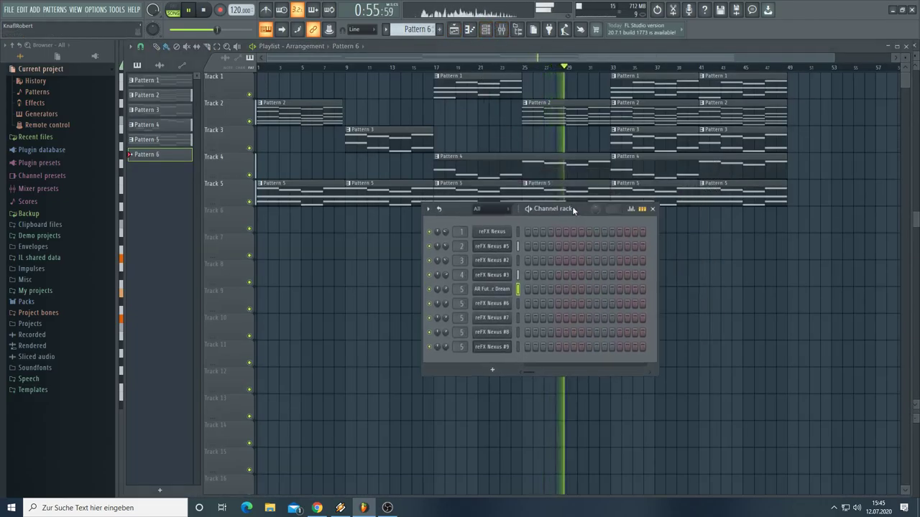
left_click(496, 305)
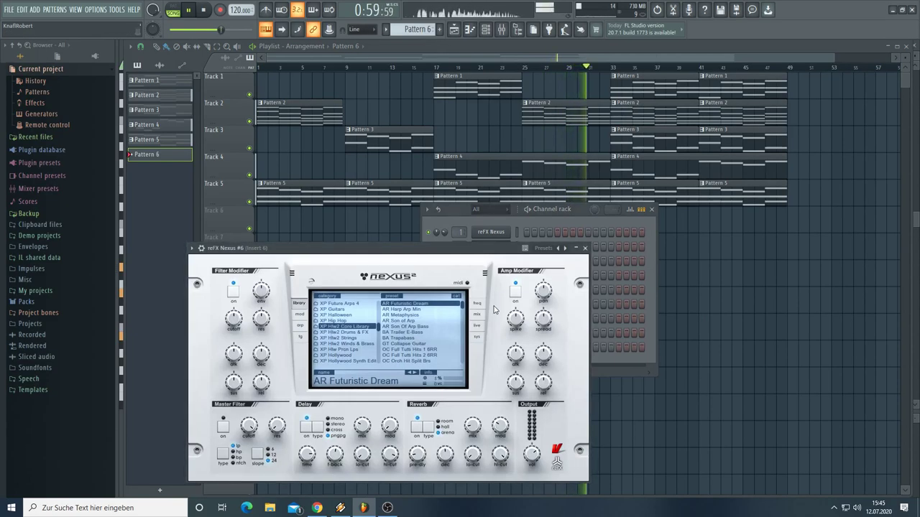
left_click(410, 322)
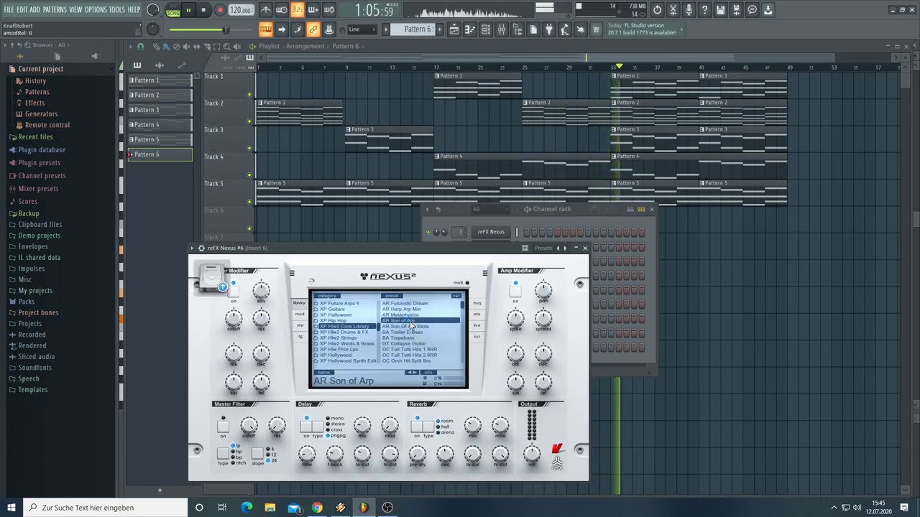
left_click_drag(417, 252, 281, 211)
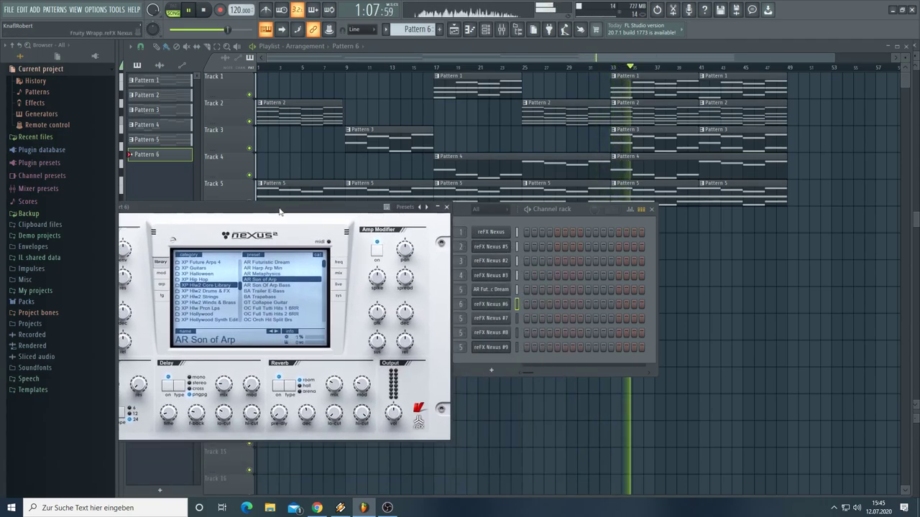
Step: Paste the copied chords into Pattern 6 for reFX Nexus #6 and duplicate the lowest voice one octave higher, at C#6 and B5
right_click(508, 308)
left_click(515, 311)
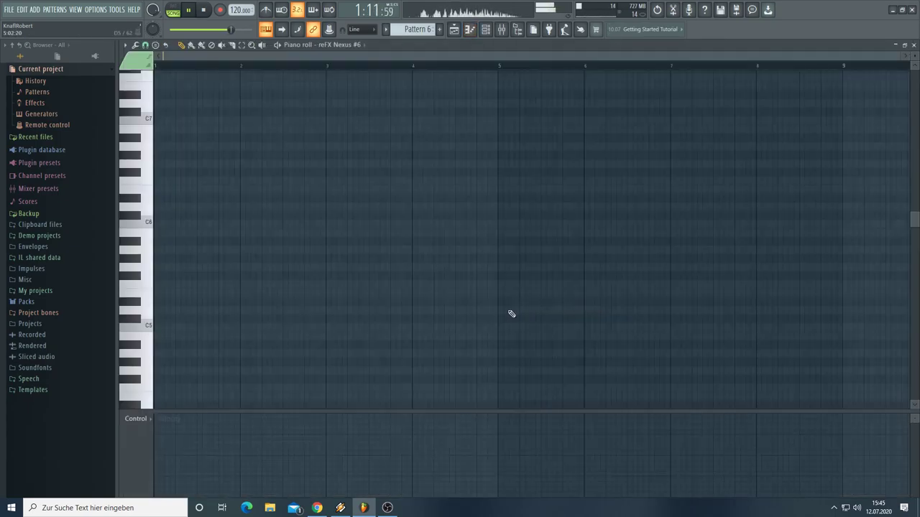
key("ctrl+v")
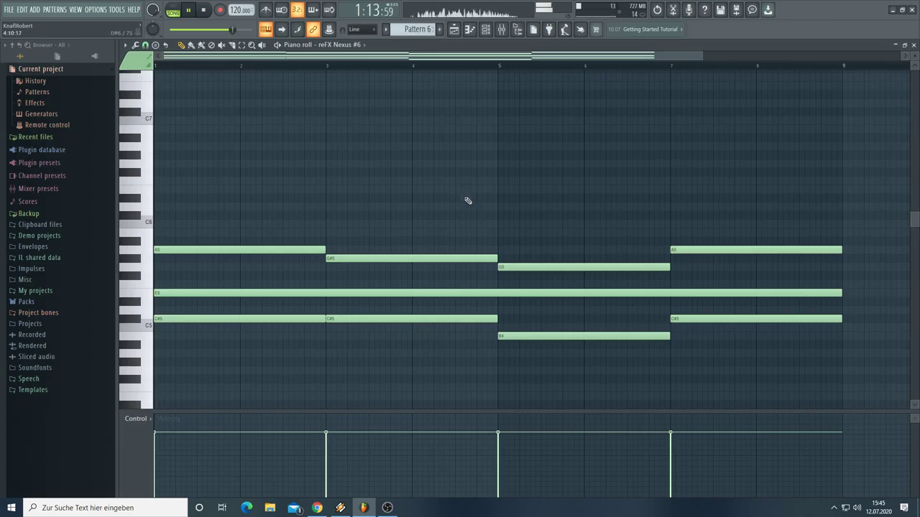
left_click_drag(706, 375, 158, 215)
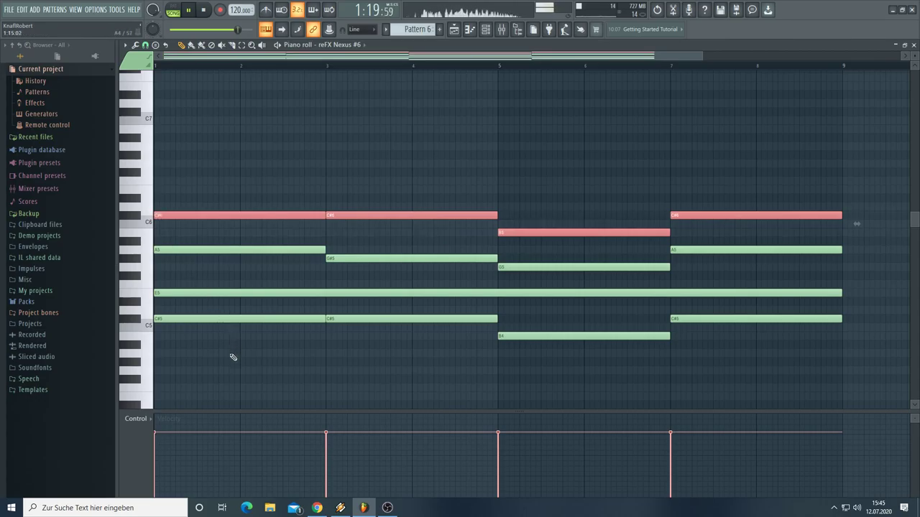
left_click(232, 355)
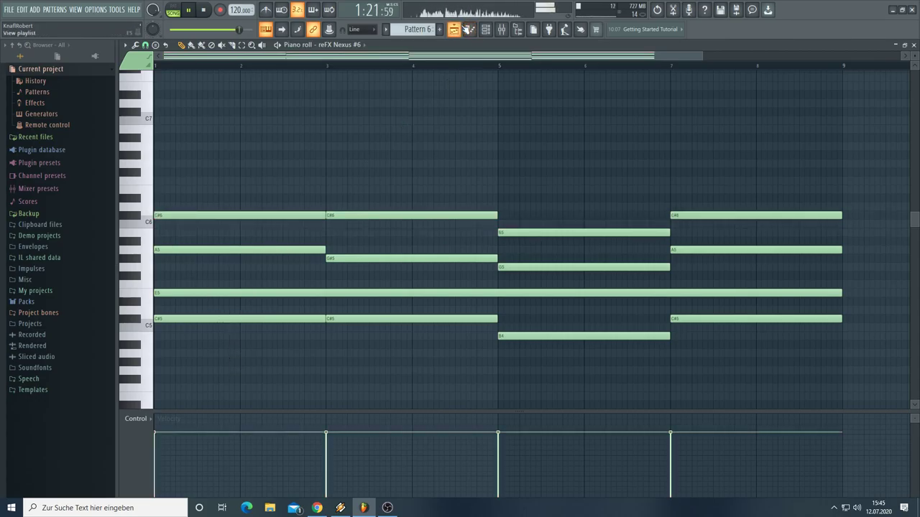
Step: Place two consecutive Pattern 6 clips on Track 6 in the Playlist, starting at bars 49 and 57
left_click(463, 26)
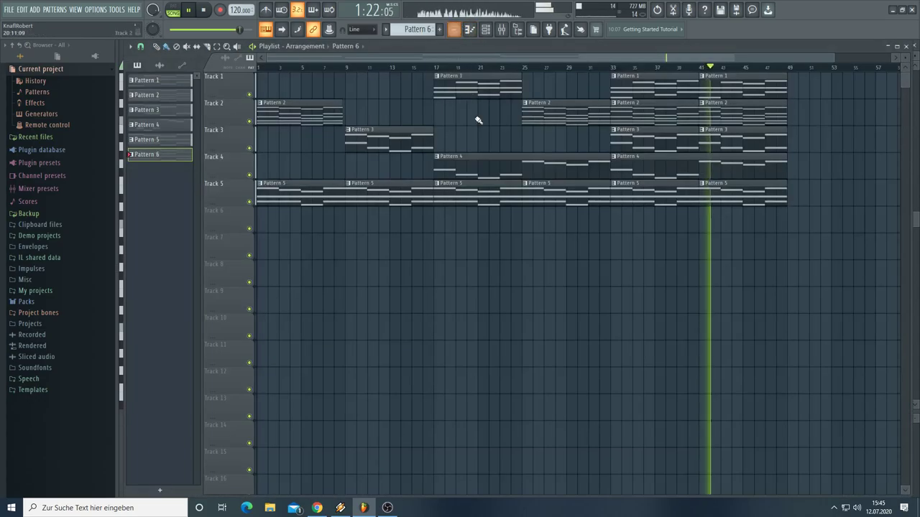
left_click(796, 226)
left_click_drag(876, 228, 900, 228)
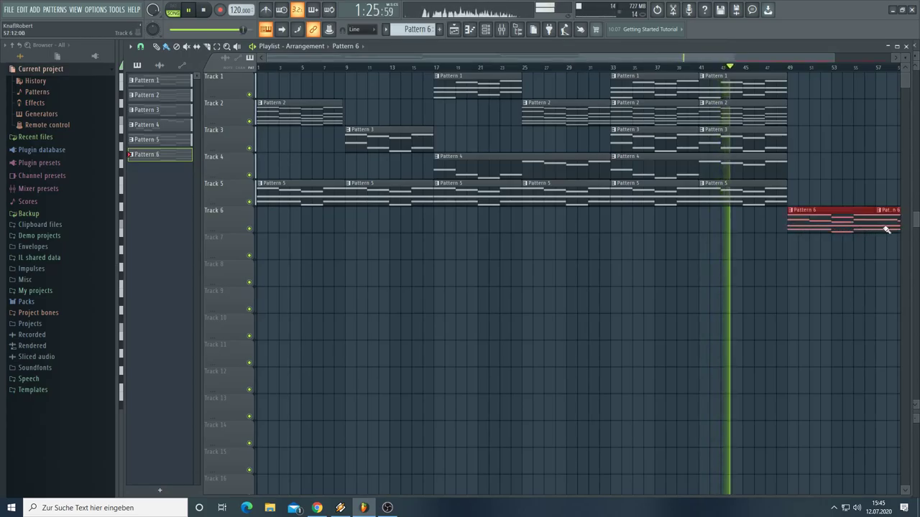
Step: Add Pattern 3 clips on Track 3 at bars 49 and 57, directly after the existing ones
left_click_drag(714, 54, 758, 99)
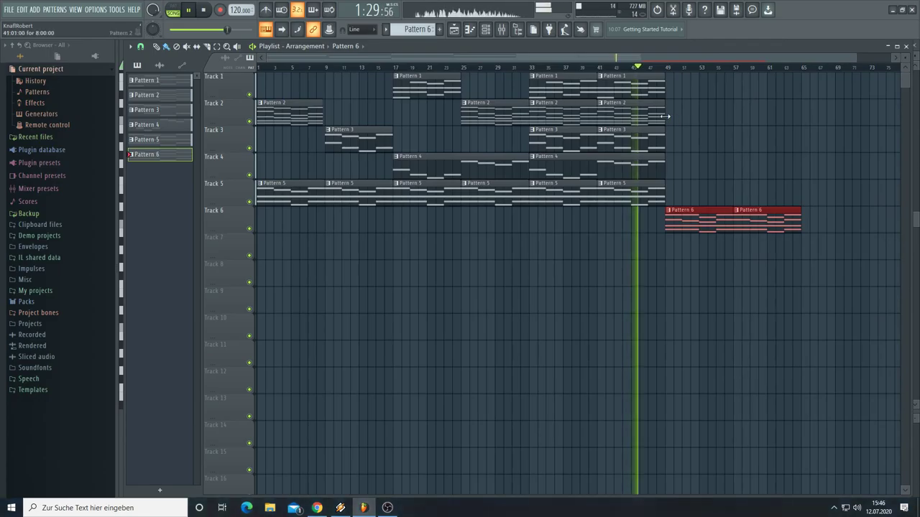
left_click(648, 140)
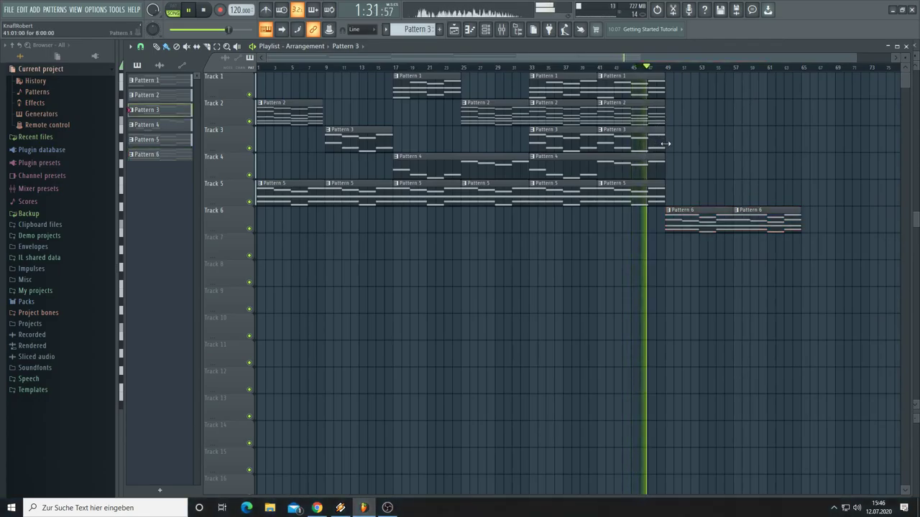
left_click(669, 146)
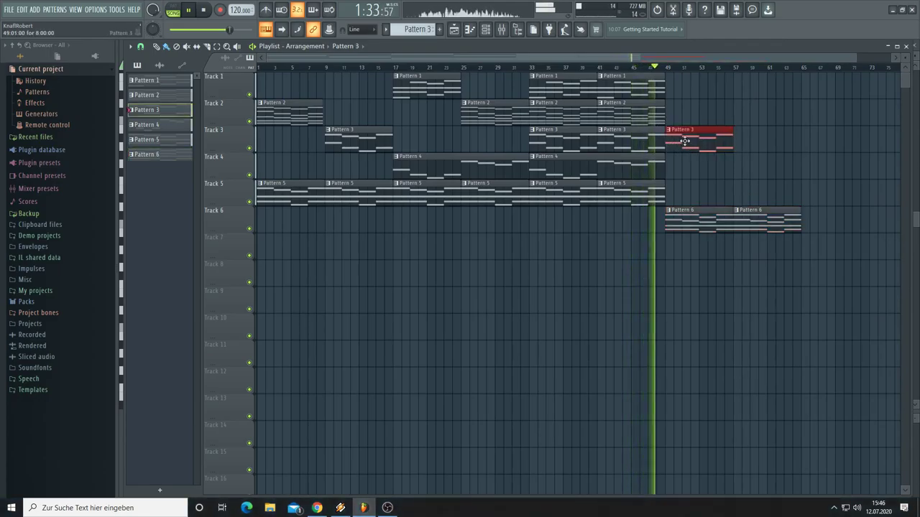
left_click(737, 144)
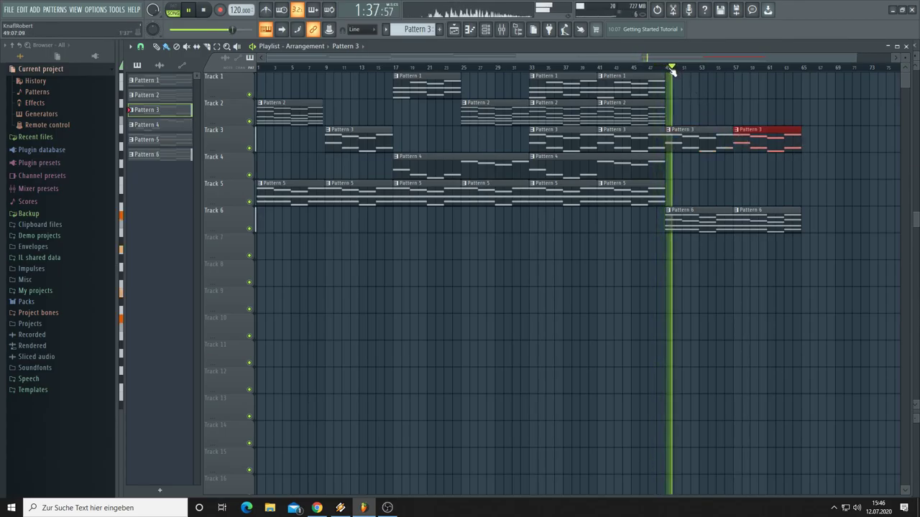
Step: Set the output volume of reFX Nexus #6 to 56
scroll(672, 71, "up", 3)
left_click(486, 28)
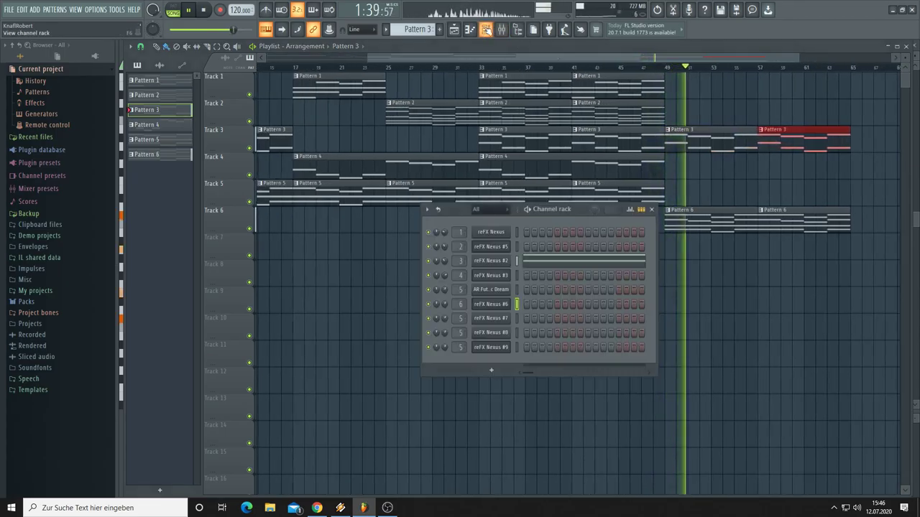
left_click(496, 304)
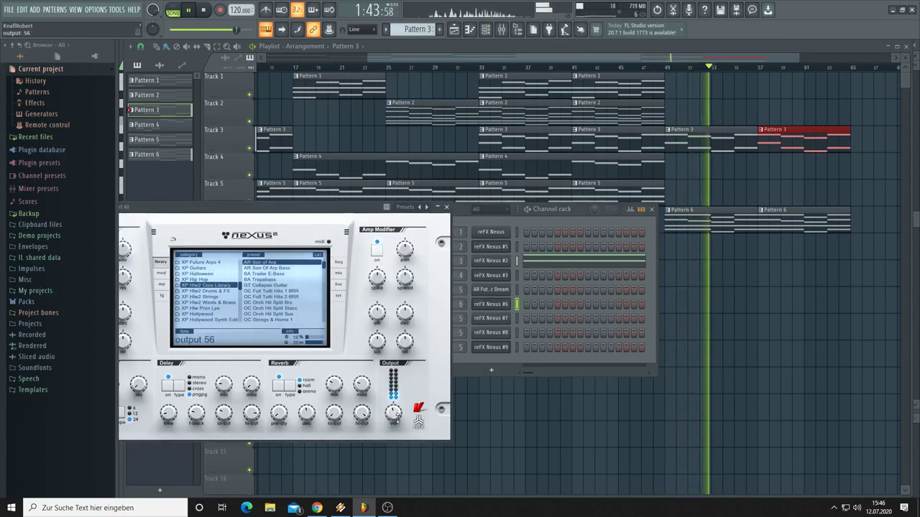
left_click(716, 101)
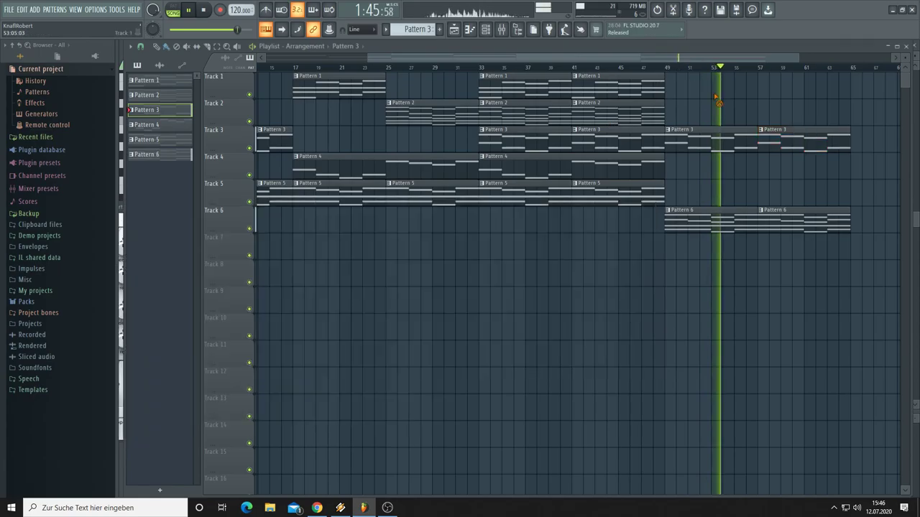
Step: Place Pattern 5 on Track 5 at bar 57 and copy the bar 33–48 clips of Tracks 1–5 to bar 65
left_click(614, 183)
left_click(758, 192)
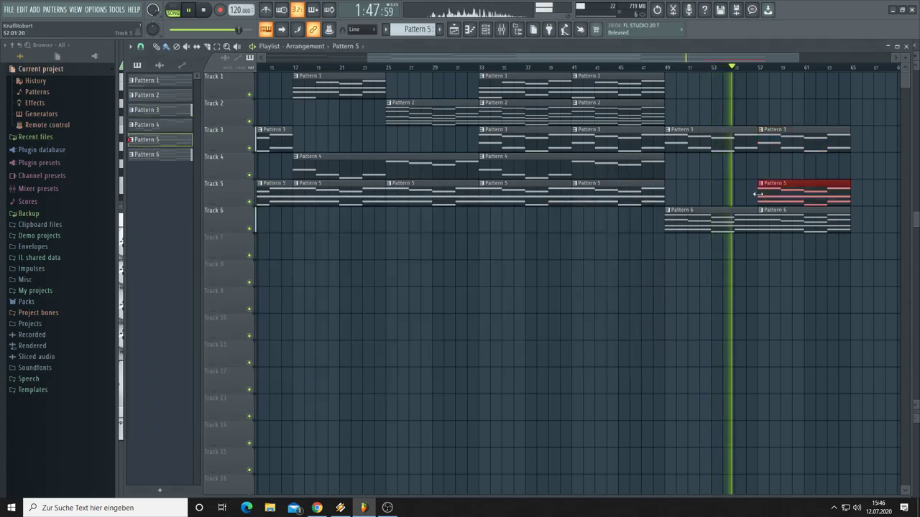
left_click_drag(723, 59, 787, 63)
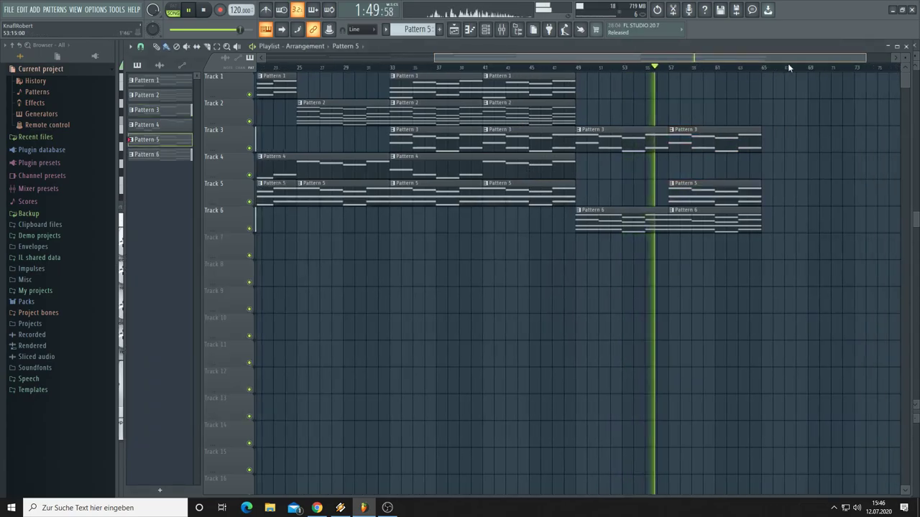
left_click_drag(513, 257, 404, 81)
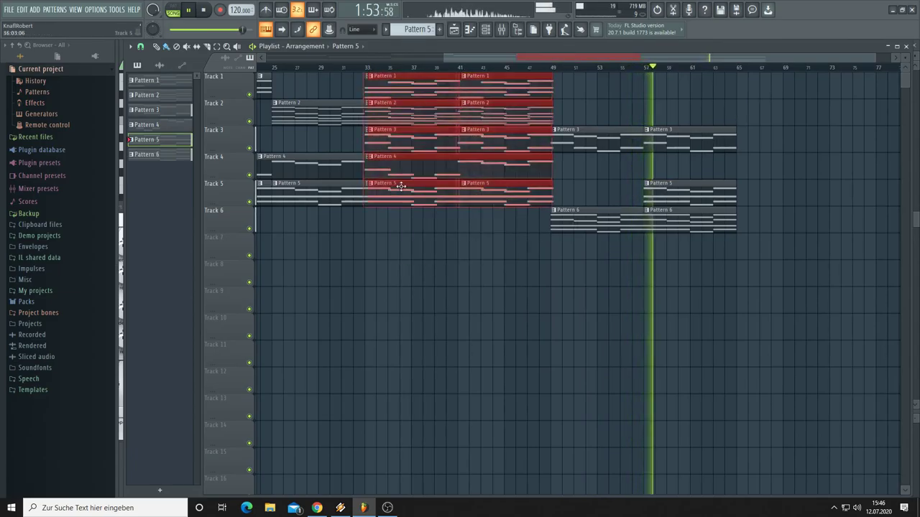
left_click_drag(393, 187, 764, 192)
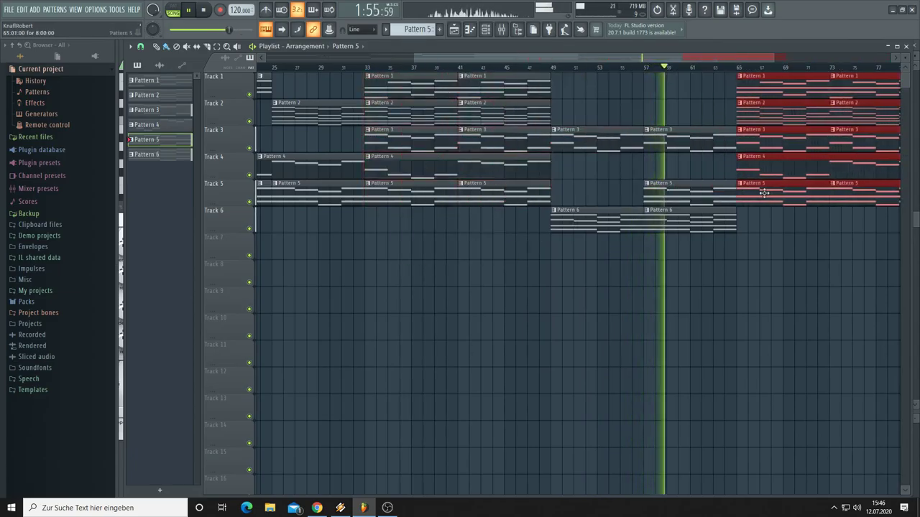
Step: Continue Pattern 6 on Track 6 with clips at bars 65 and 73
left_click(755, 242)
left_click(732, 224)
mouse_move(741, 227)
left_mouse_down()
mouse_move(834, 225)
mouse_move(804, 223)
left_mouse_up()
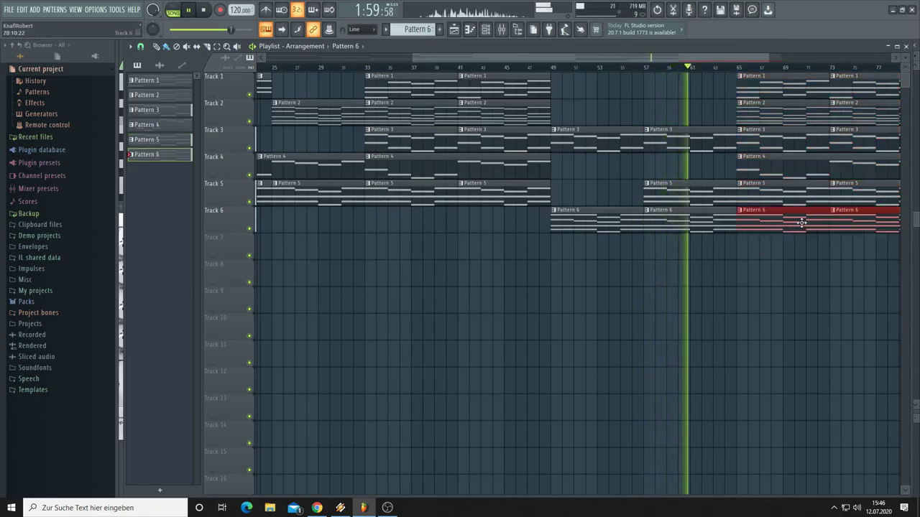
left_click_drag(773, 58, 856, 58)
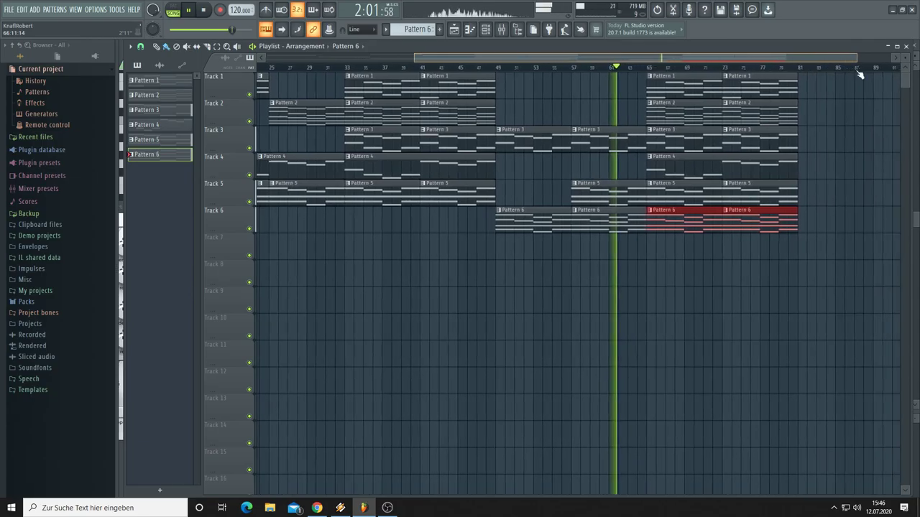
left_click(845, 104)
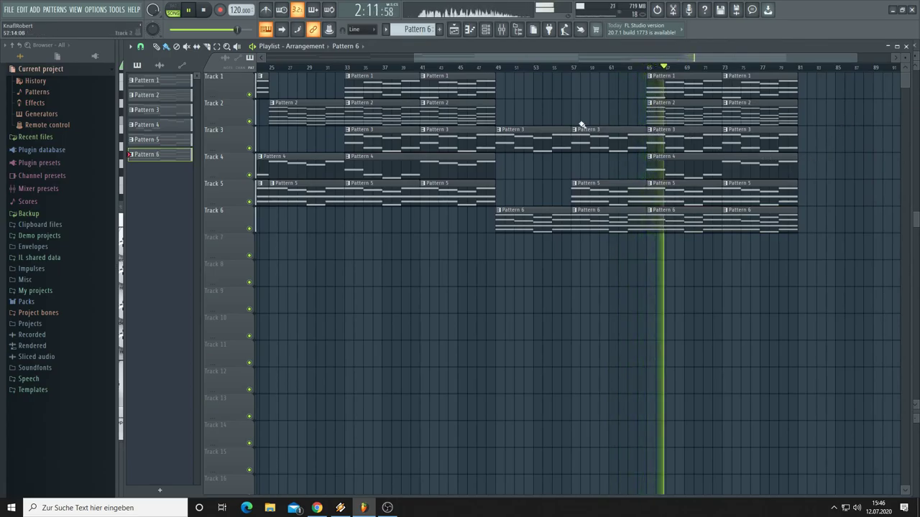
Step: Set the tempo sync of reFX Nexus #6 to half and play the arrangement leading into bar 49
left_click(485, 28)
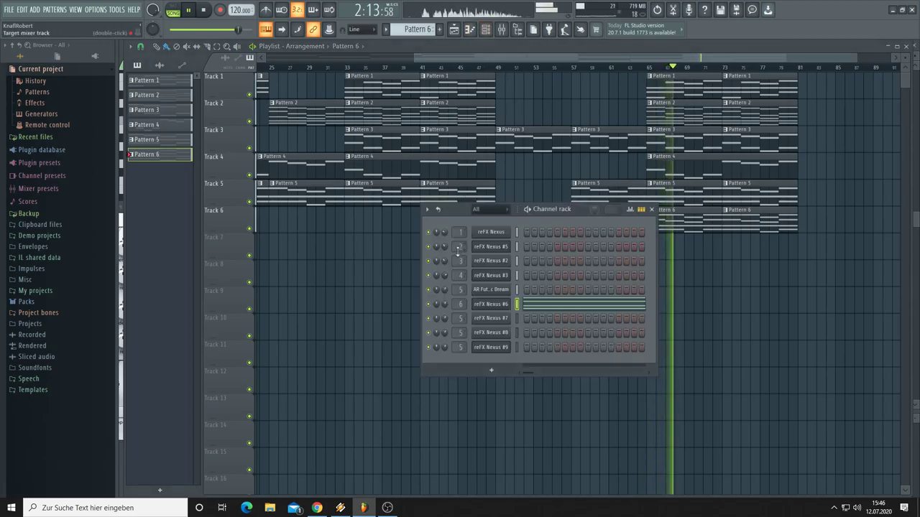
left_click(482, 305)
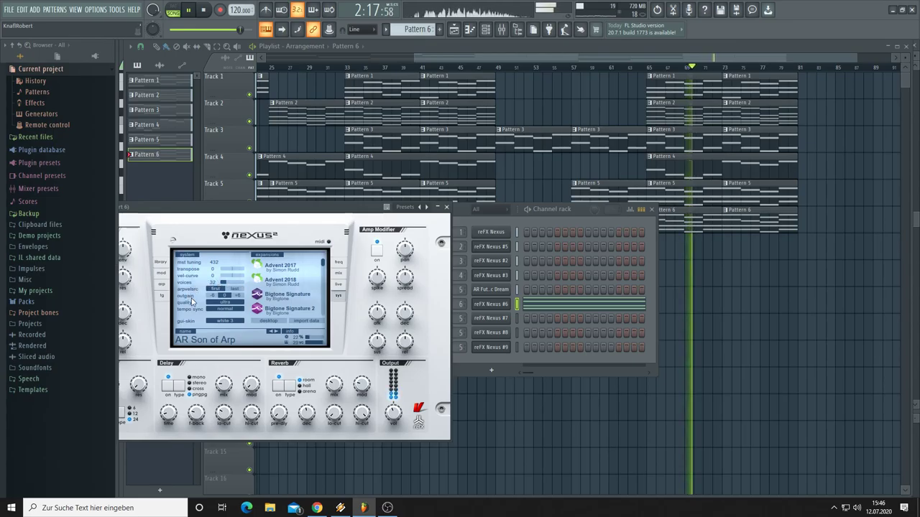
left_click(226, 313)
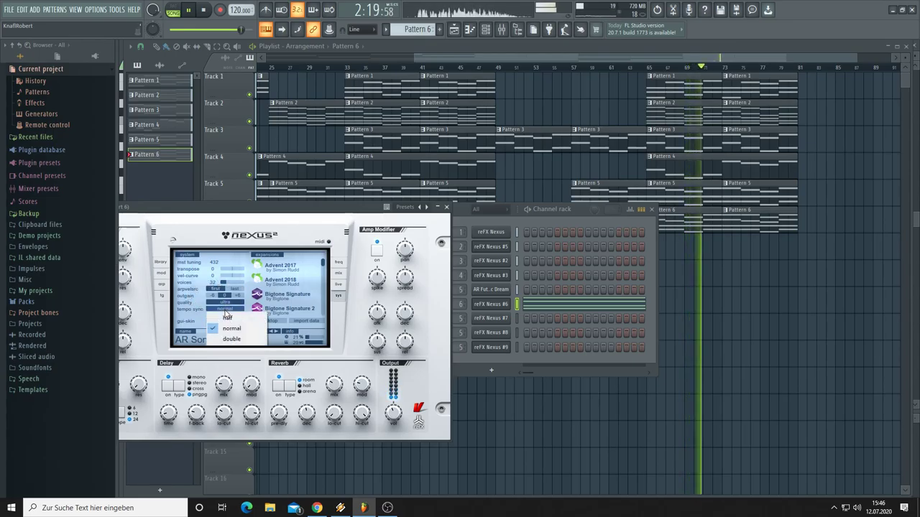
left_click(227, 320)
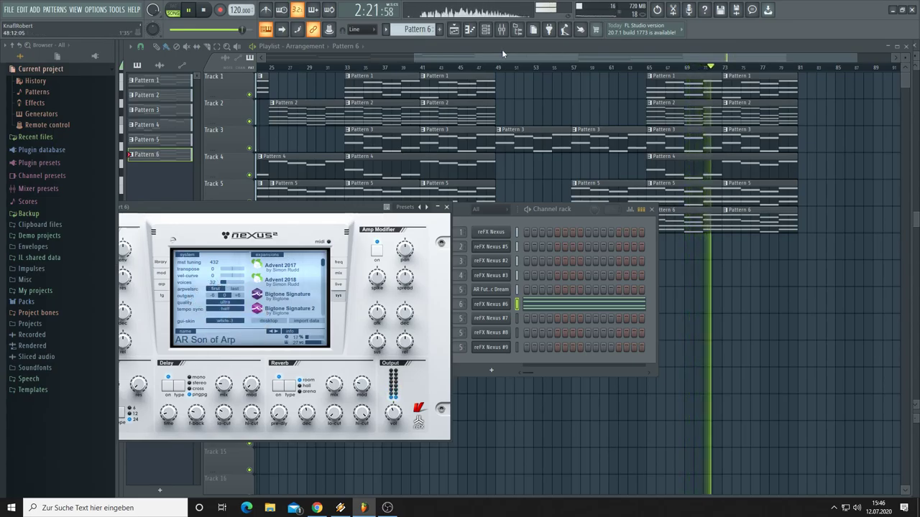
left_click(575, 71)
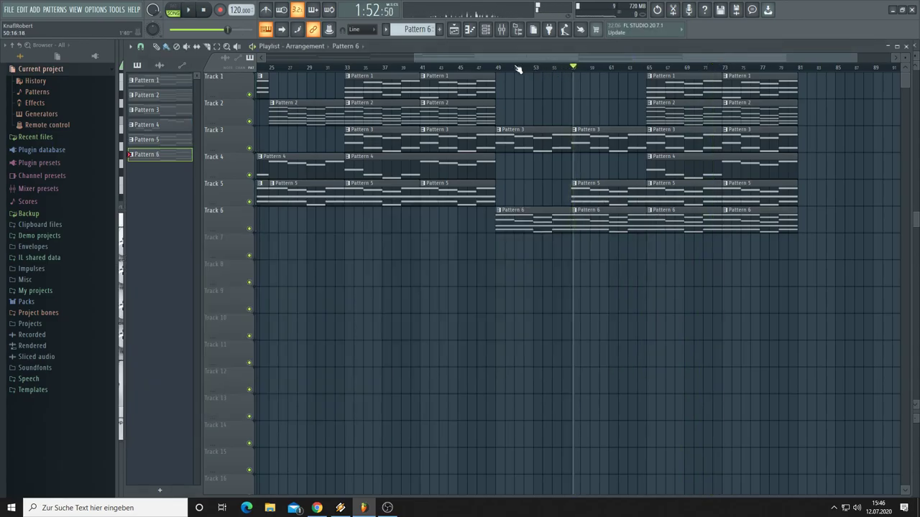
key("space")
scroll(461, 68, "up", 3)
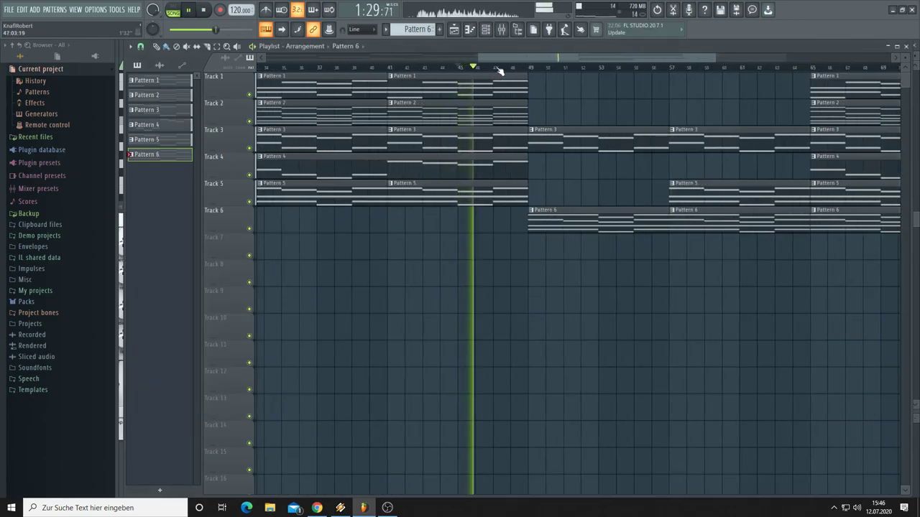
left_click_drag(531, 57, 563, 57)
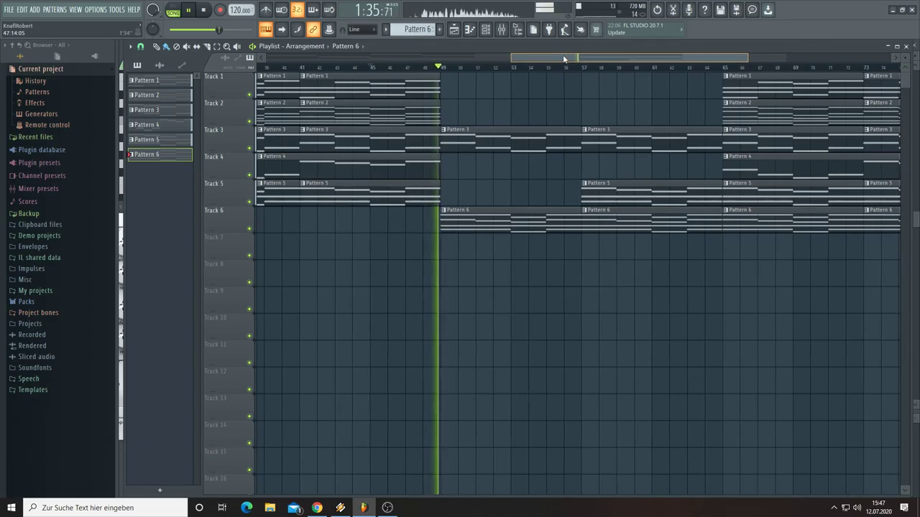
Step: Load the preset listed directly above AR Son of Arp in reFX Nexus #6 and play from bar 49
left_click(486, 29)
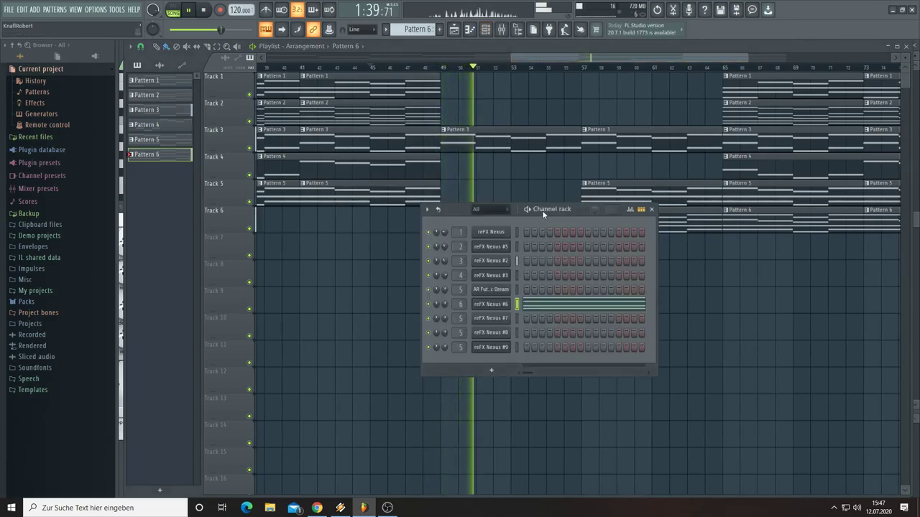
left_click(495, 308)
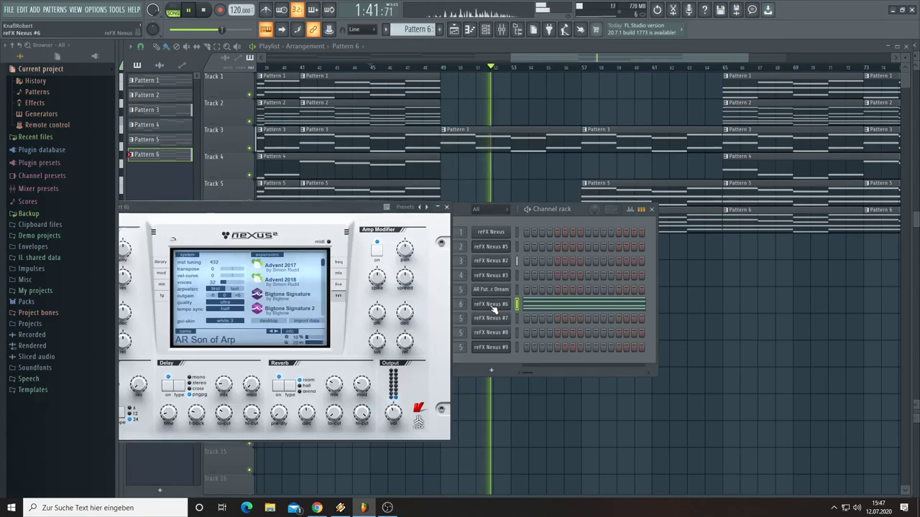
left_click_drag(239, 209, 392, 215)
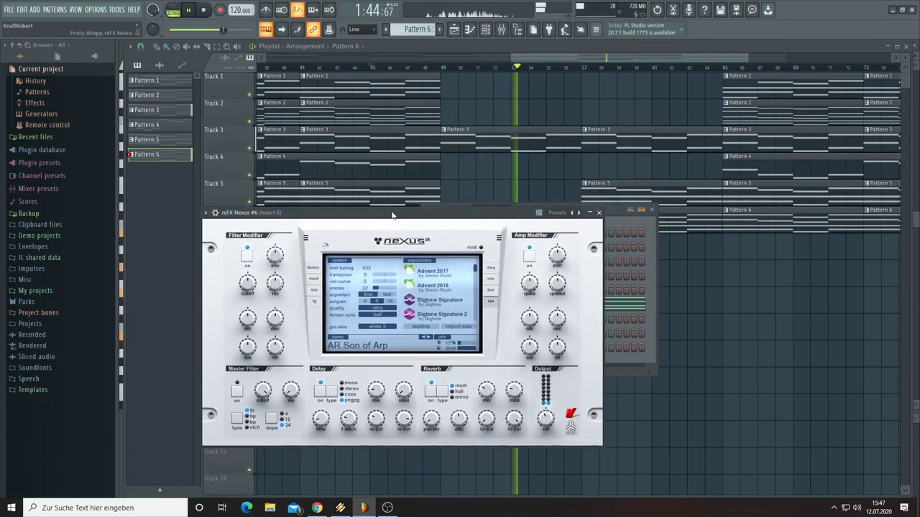
left_click(313, 268)
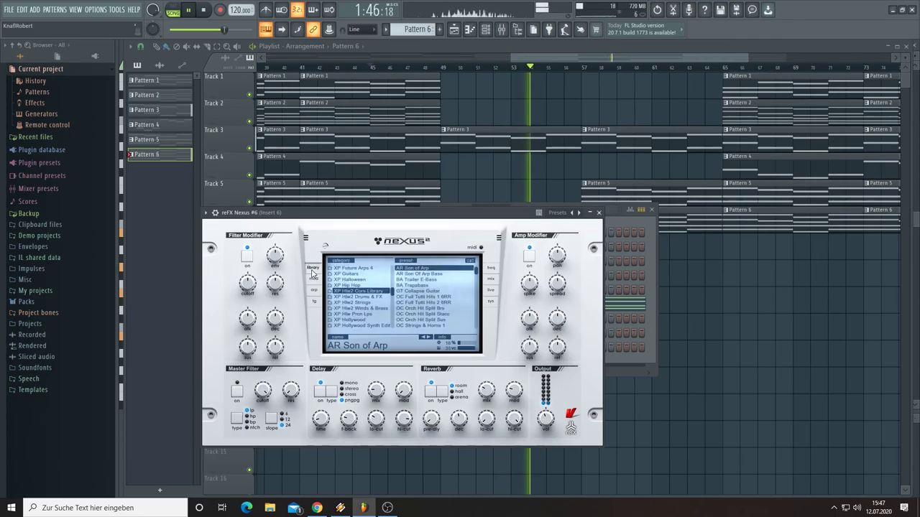
scroll(424, 278, "up", 1)
left_click(421, 274)
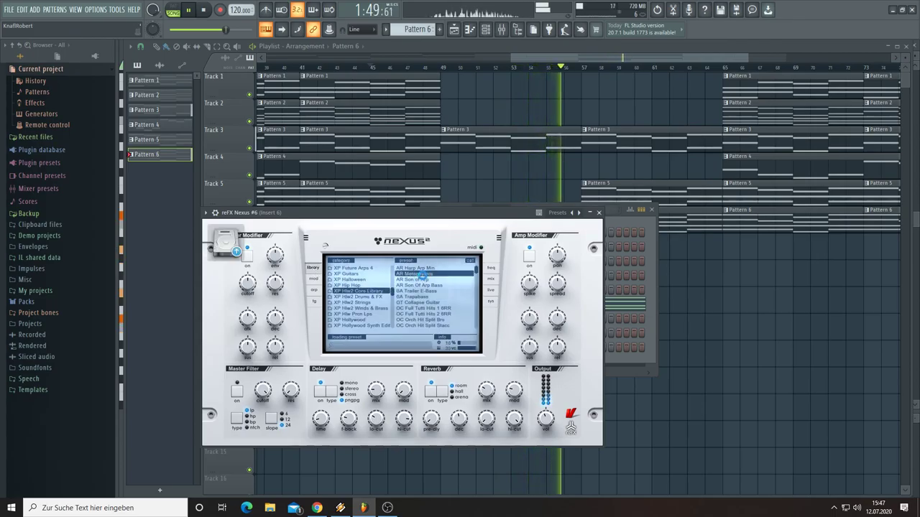
left_click(446, 73)
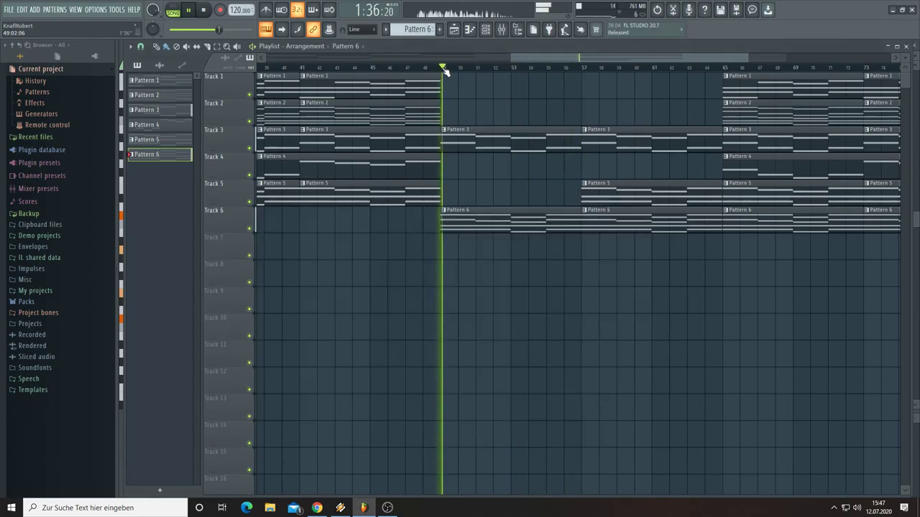
Step: Shorten the bar 57 clips of Patterns 3, 5 and 6 so they end slightly before bar 65
left_click(485, 32)
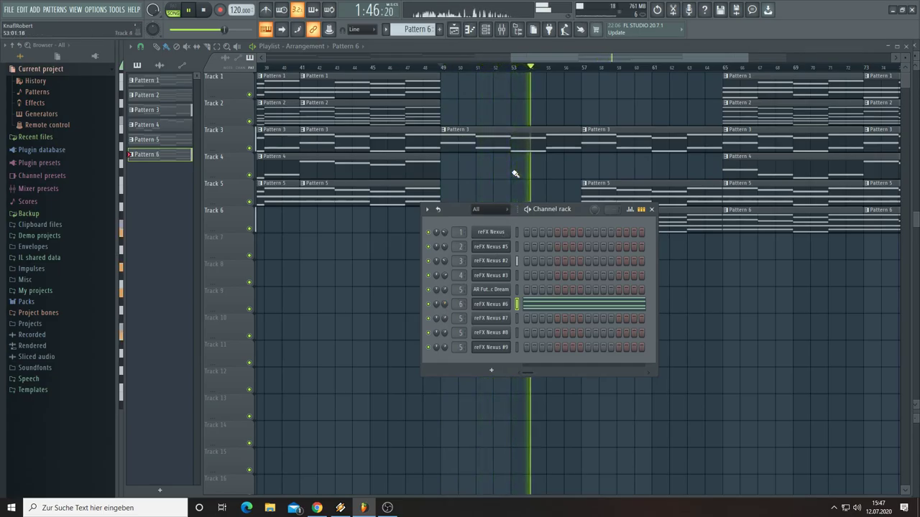
key("F6")
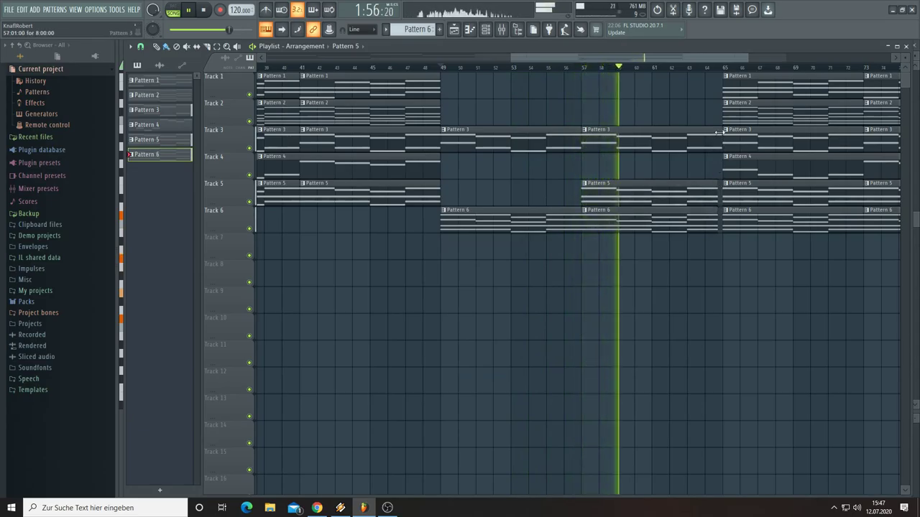
left_click_drag(719, 133, 717, 133)
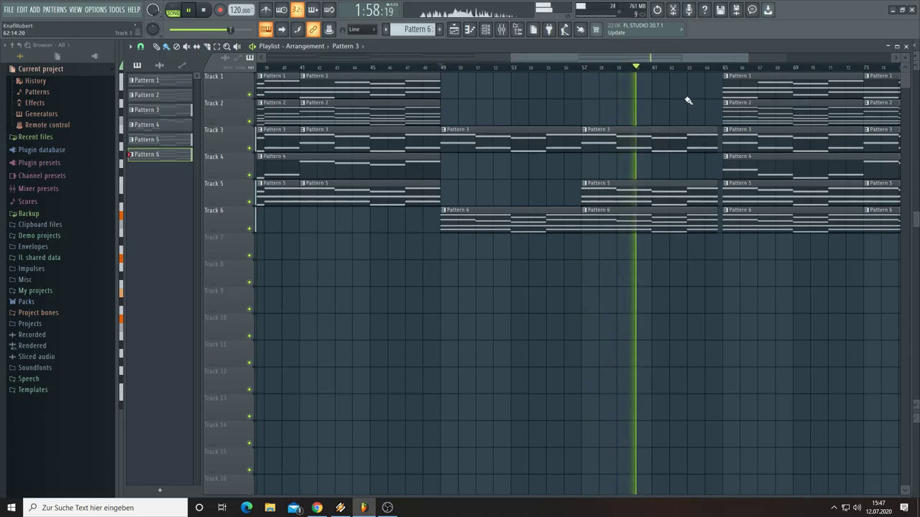
Step: Route reFX Nexus #7 to mixer track 7 and create an empty Pattern 7
left_click_drag(687, 55, 724, 59)
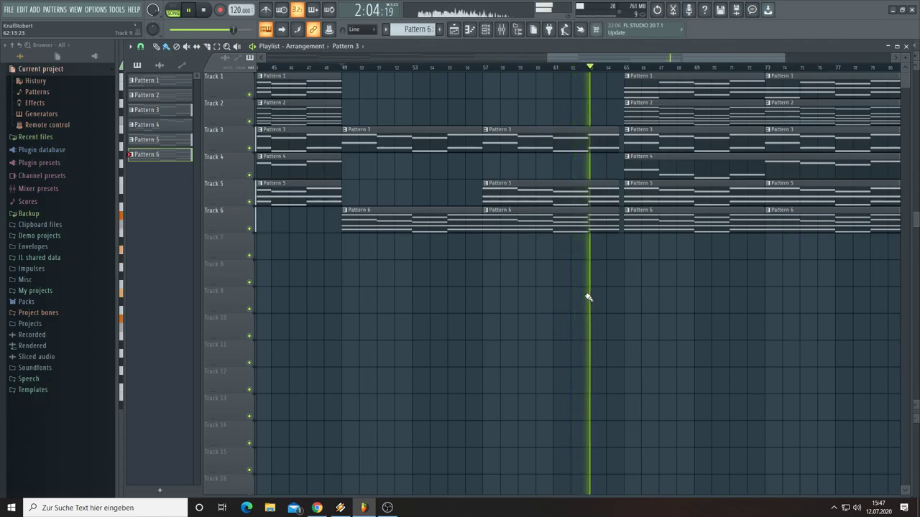
left_click(487, 29)
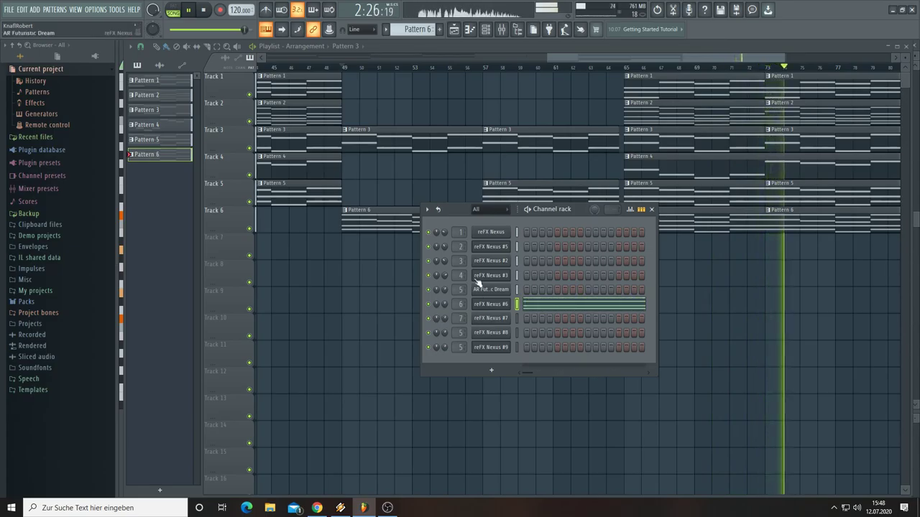
key("F4")
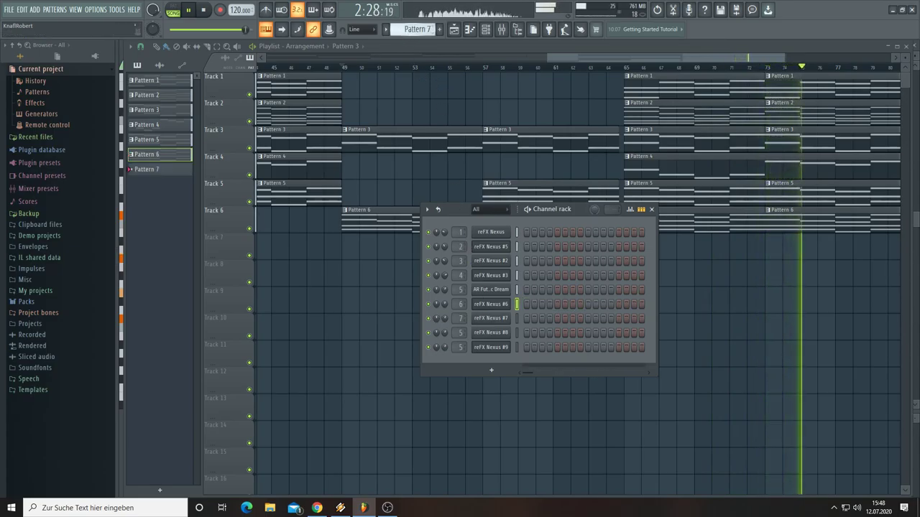
Step: Load the SQ Mystica 1 115BPM preset from the XP Hlw2 Core Library in reFX Nexus #7
left_click(492, 318)
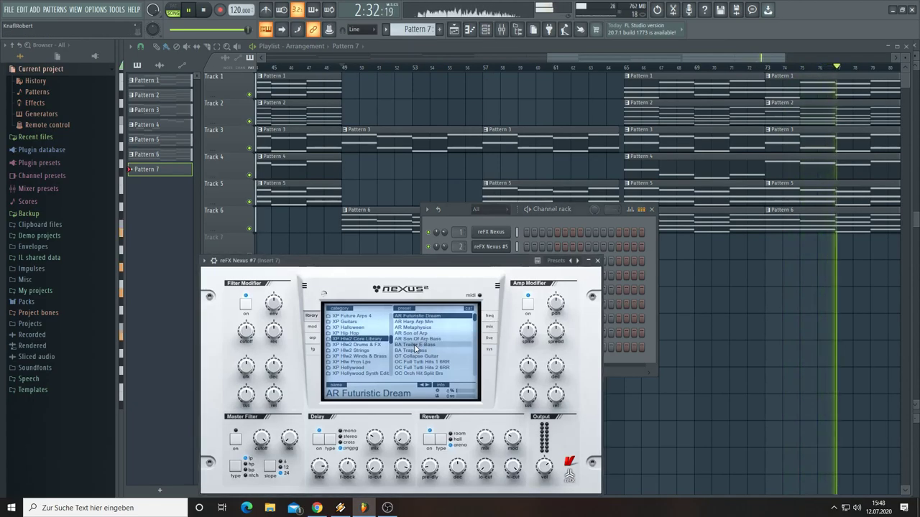
scroll(424, 346, "down", 8)
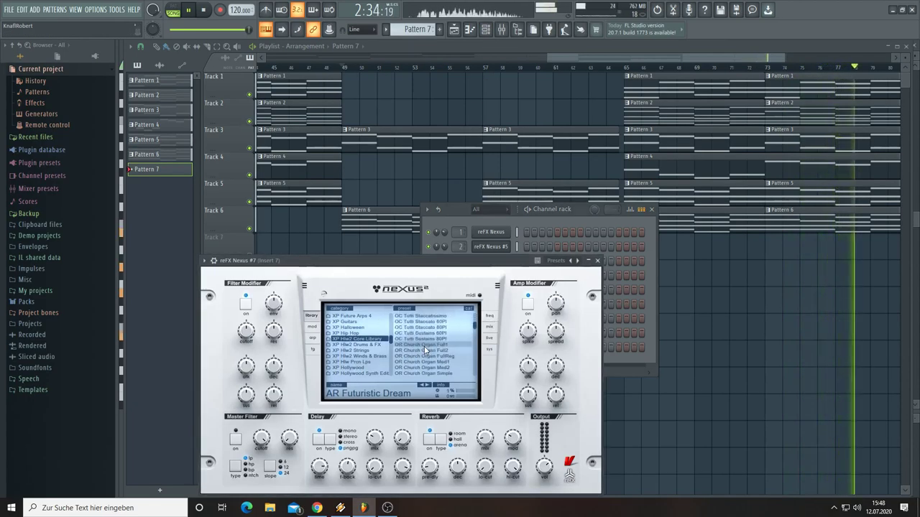
scroll(426, 350, "down", 10)
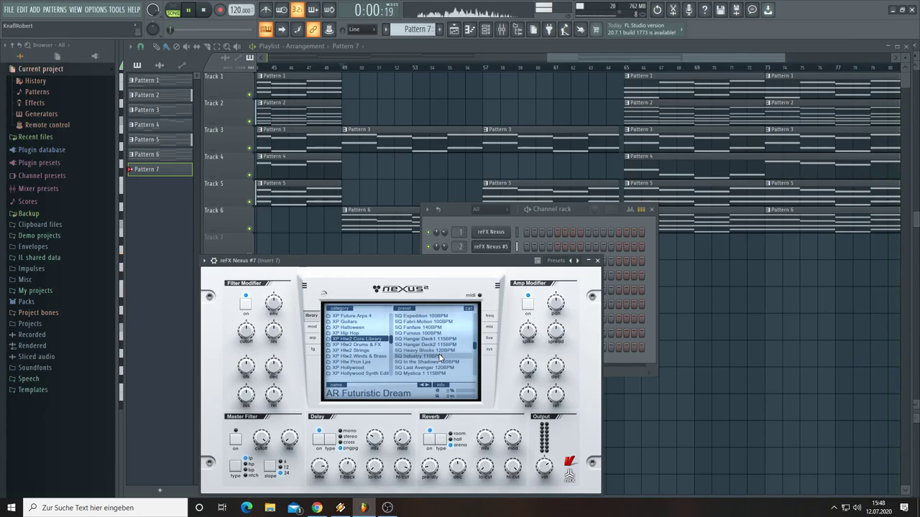
left_click(416, 374)
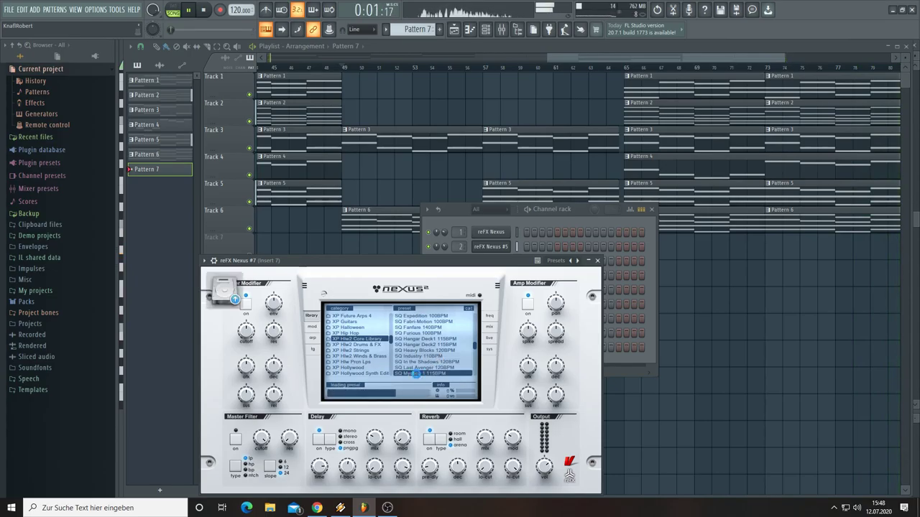
Step: Paste the copied chord notes into the piano roll of reFX Nexus #7 in Pattern 7
left_click(567, 212)
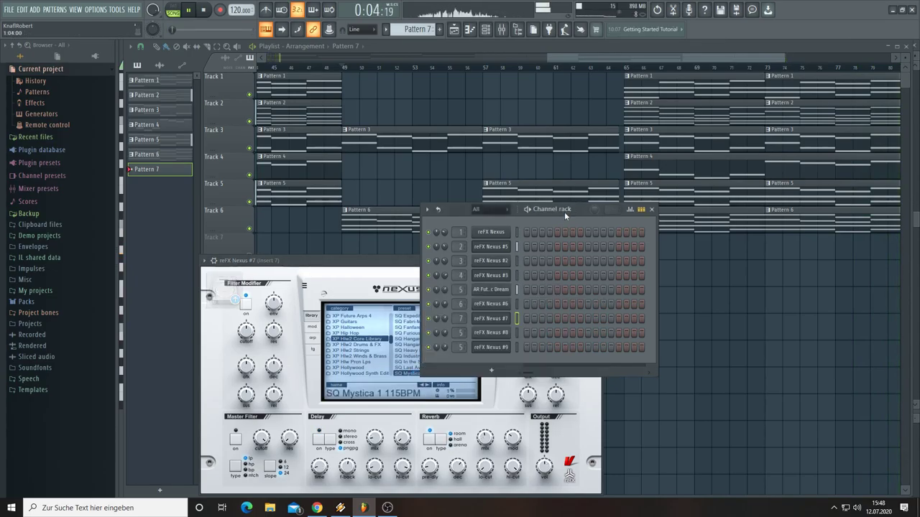
right_click(517, 317)
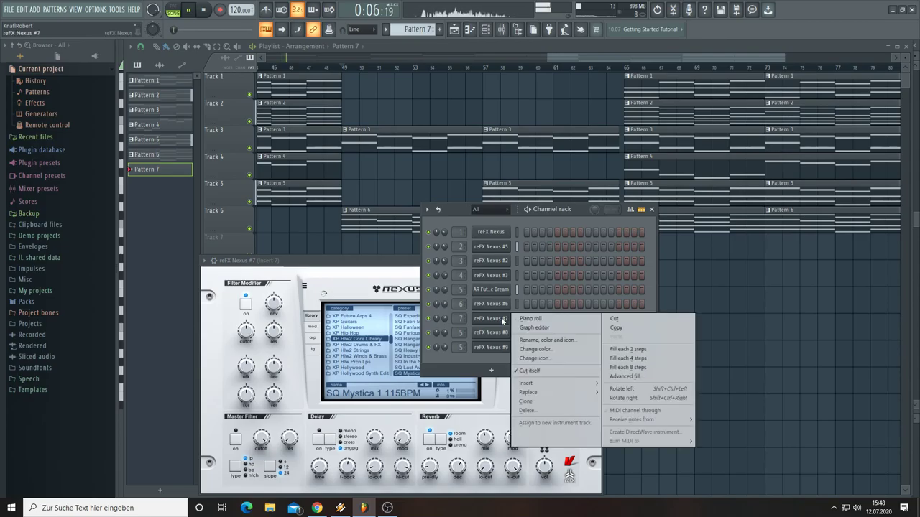
left_click(520, 319)
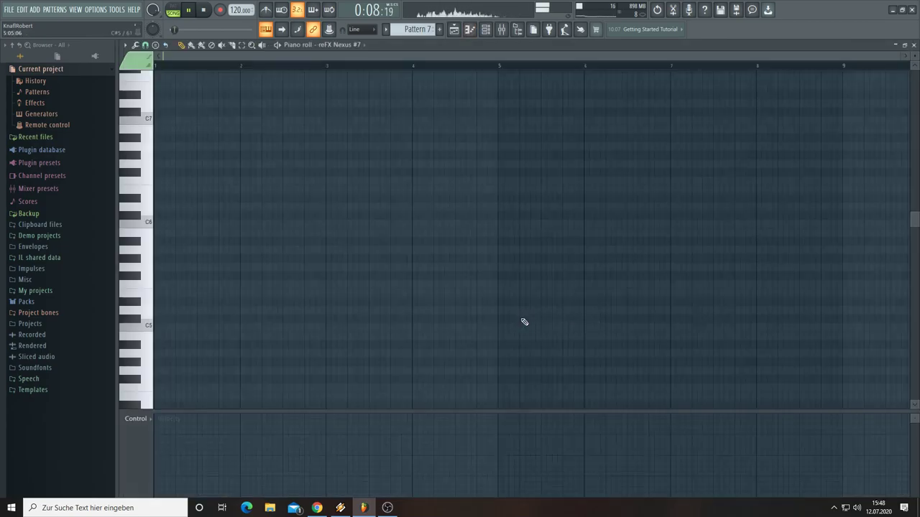
key("ctrl+v")
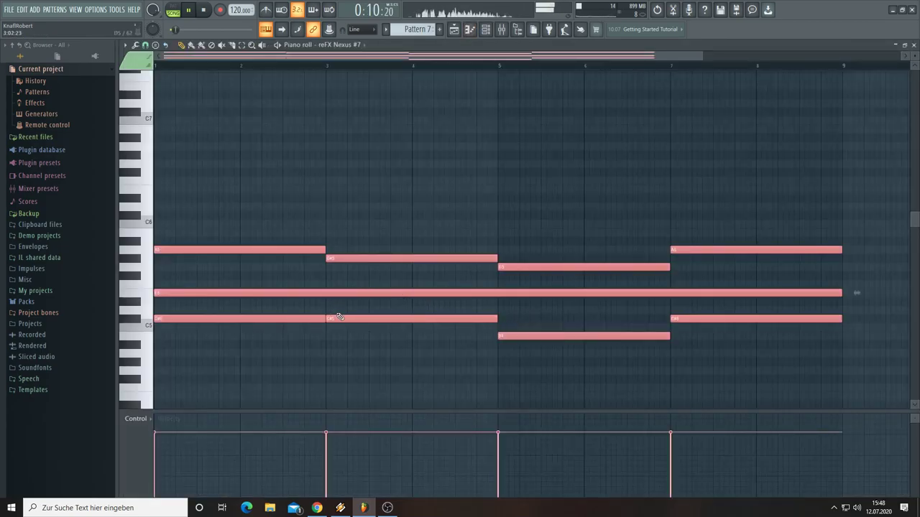
Step: Move the lowest voice of the Pattern 7 chords down one octave to C#4 and B3
left_click_drag(708, 382, 216, 304)
scroll(216, 369, "down", 5)
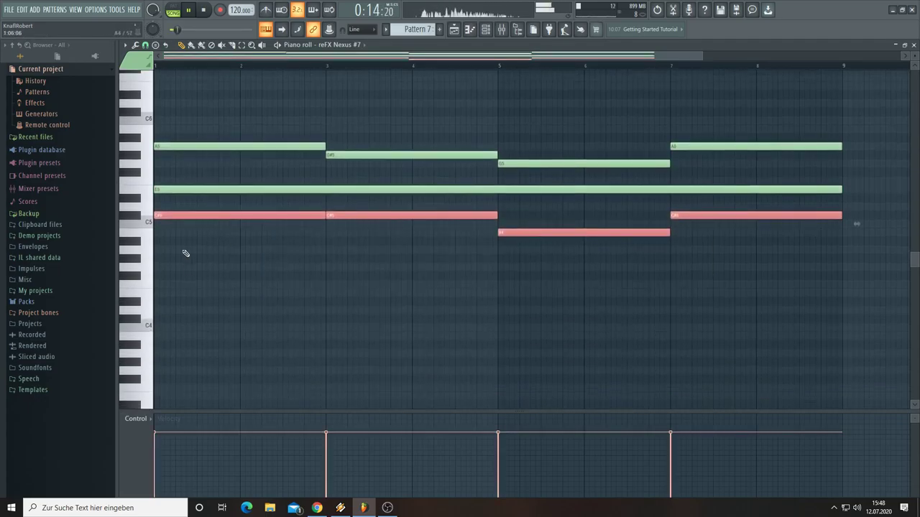
left_click_drag(170, 223, 148, 322)
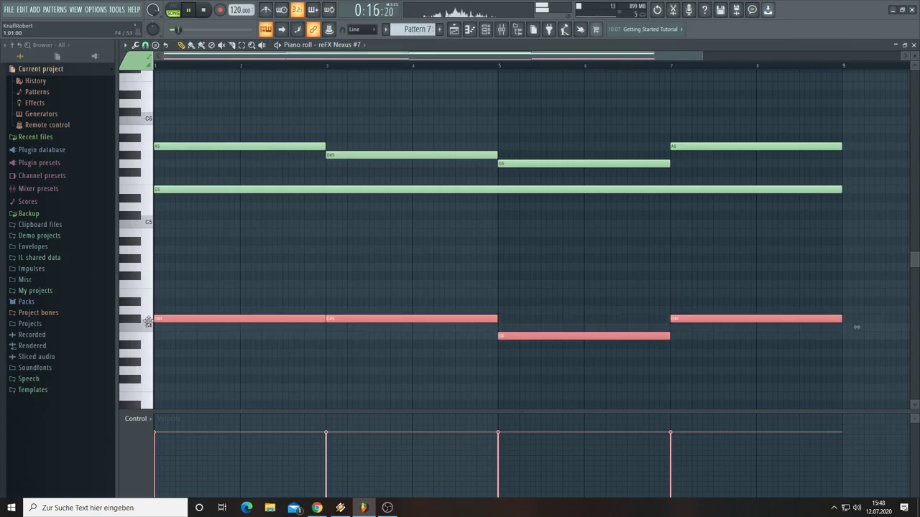
left_click(243, 251)
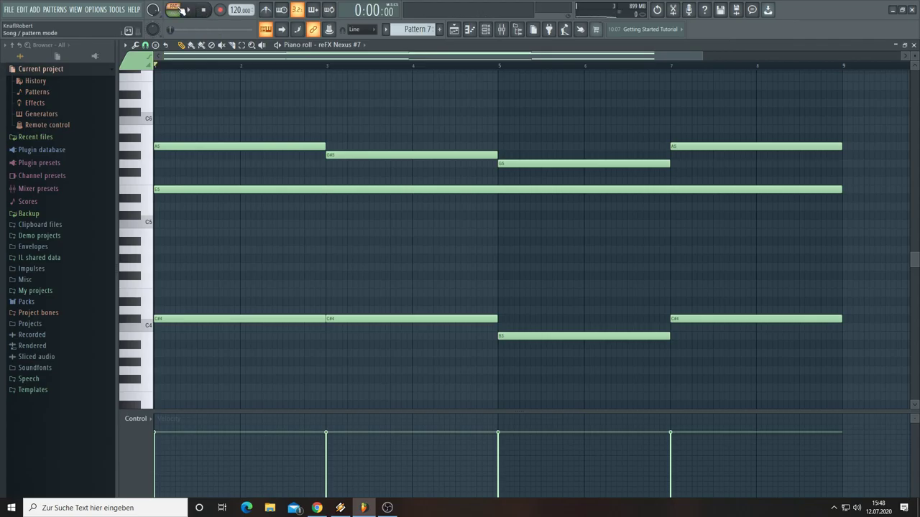
Step: Switch reFX Nexus #7 to the SQ Mystica 1Spicc 115BPM preset, playing Pattern 7 on its own before and after
left_click(185, 10)
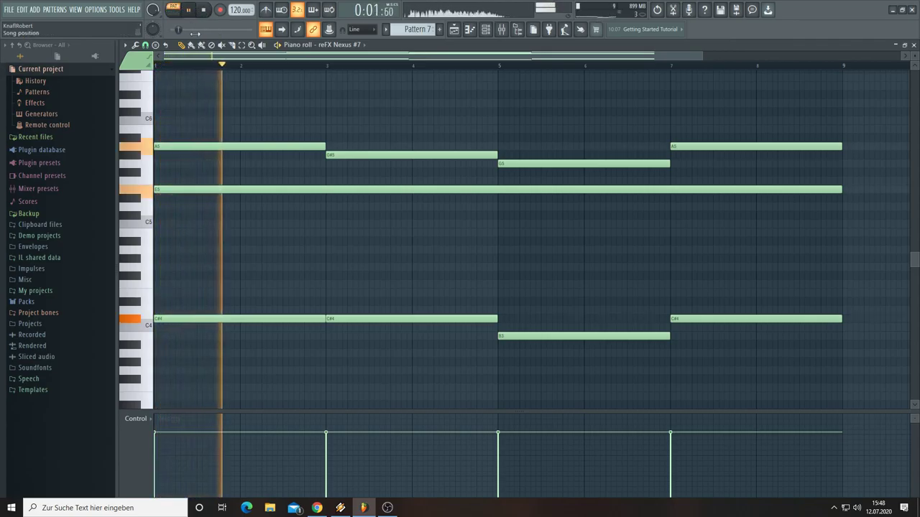
key("space")
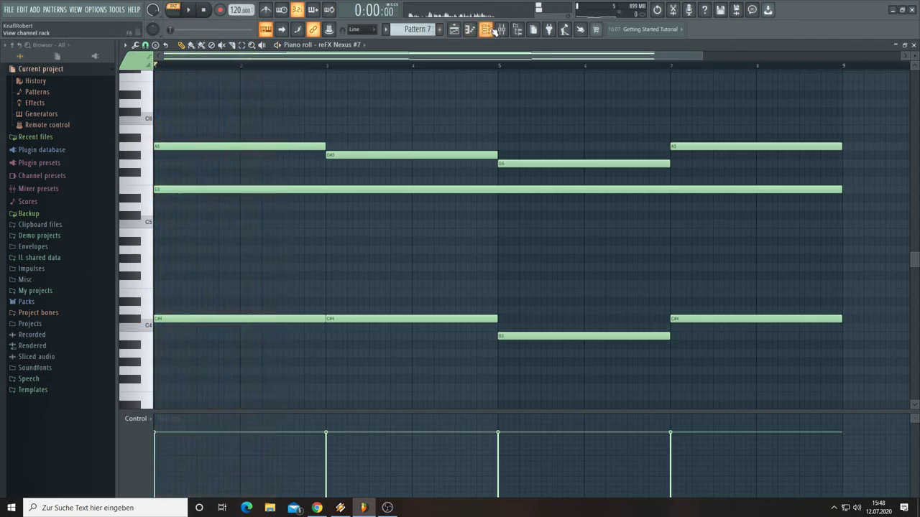
left_click(494, 29)
left_click(494, 320)
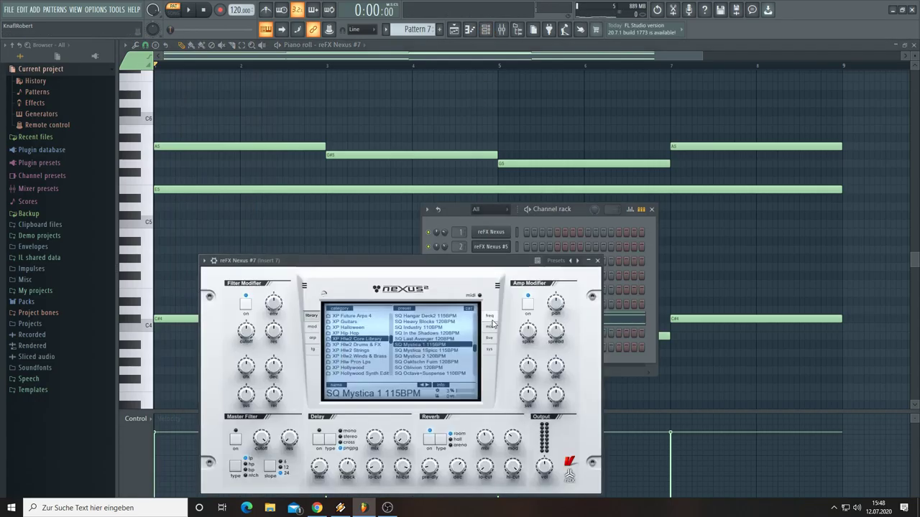
left_click(425, 386)
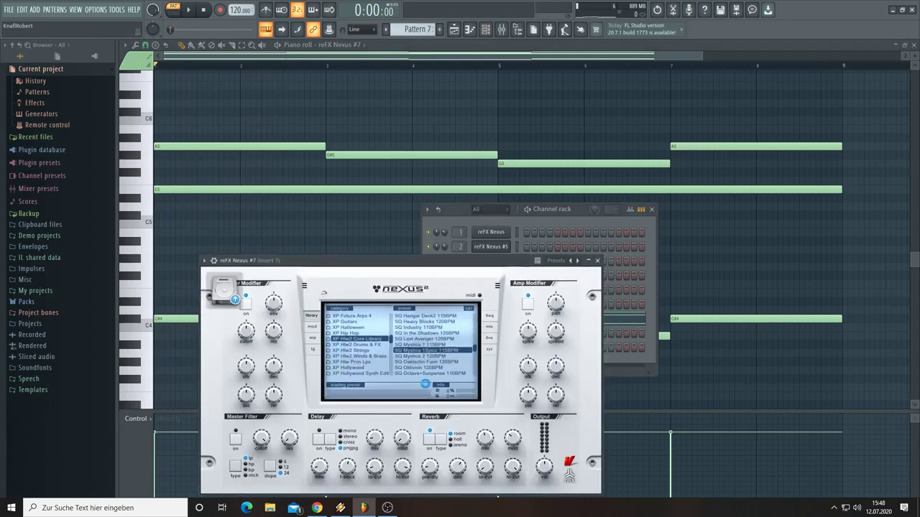
key("space")
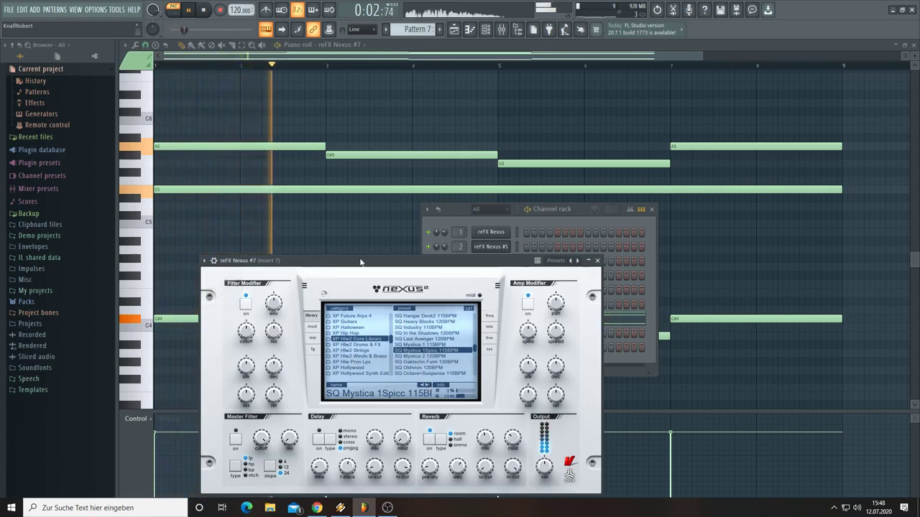
key("space")
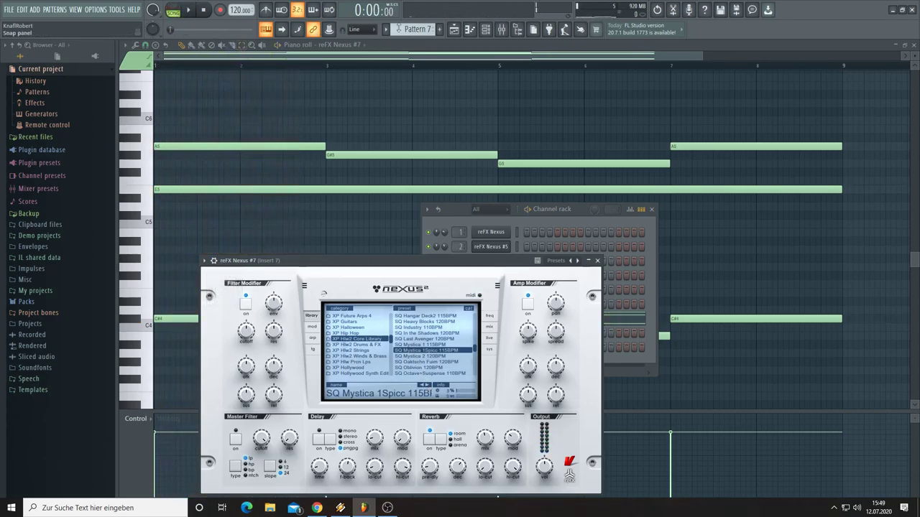
Step: Place Pattern 7 clips on Track 7 at bars 65 and 73 and play the arrangement from bar 57
left_click(457, 30)
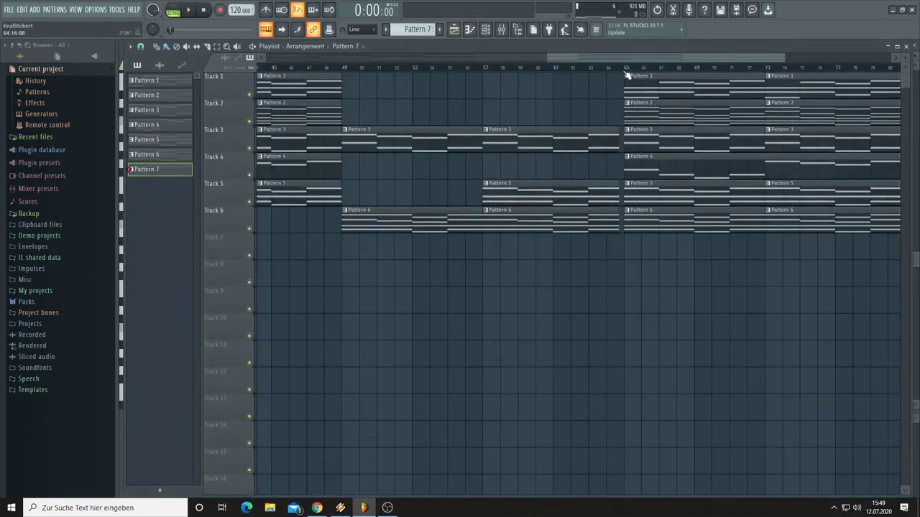
left_click_drag(623, 248, 807, 271)
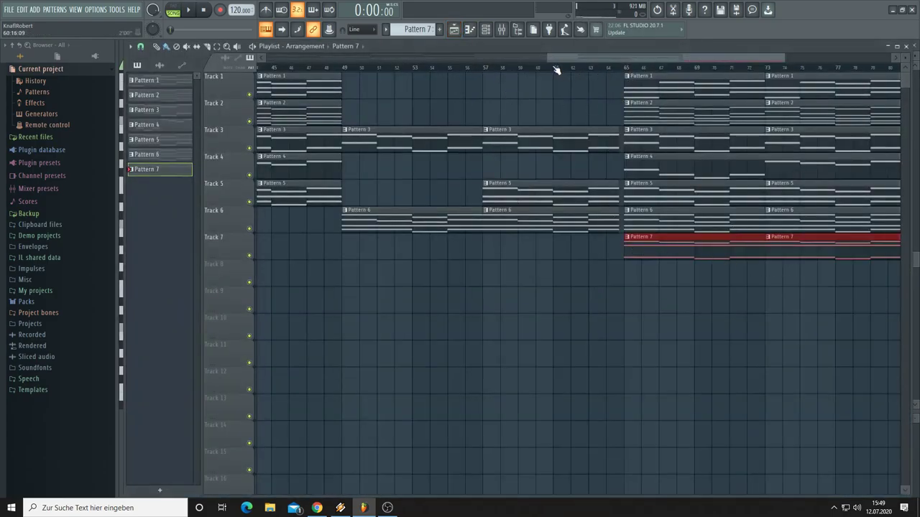
key("space")
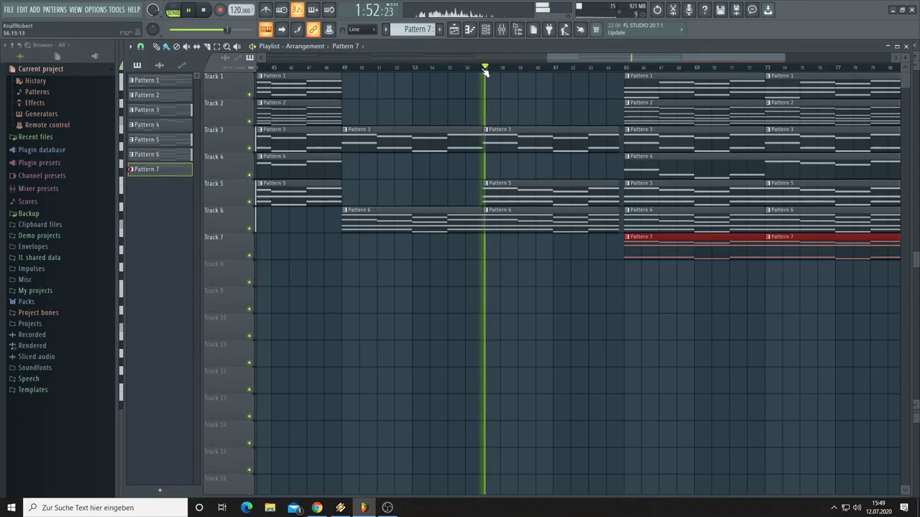
left_click_drag(590, 59, 651, 63)
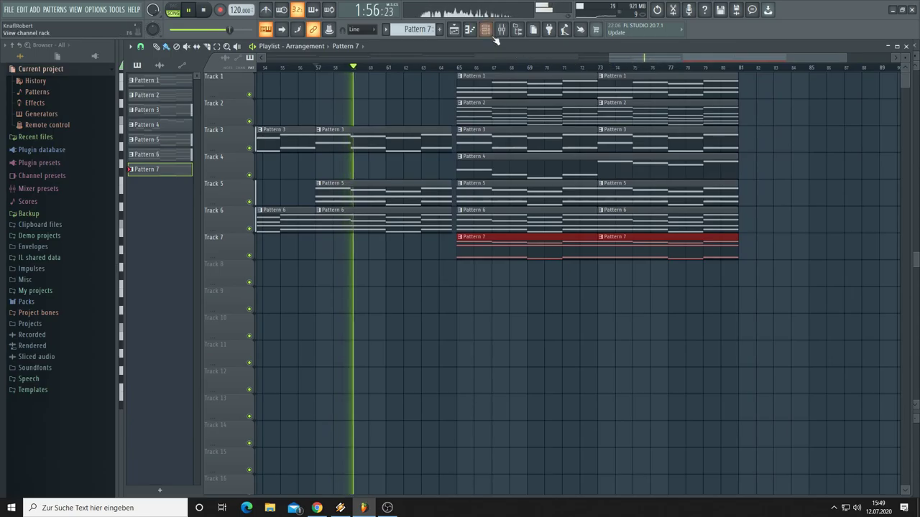
Step: Raise the eight-bar sustained E5 note in Pattern 7 one octave to E6 and listen to it within the arrangement
left_click(472, 29)
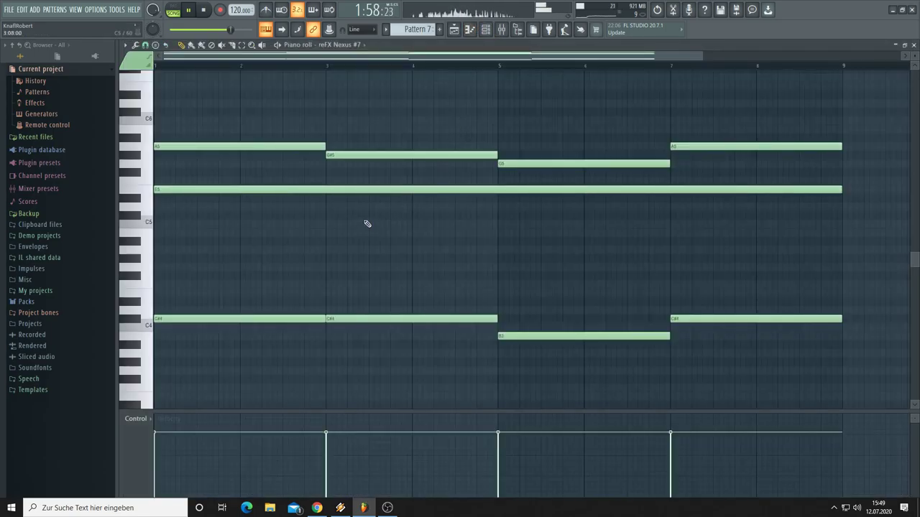
scroll(365, 226, "up", 3)
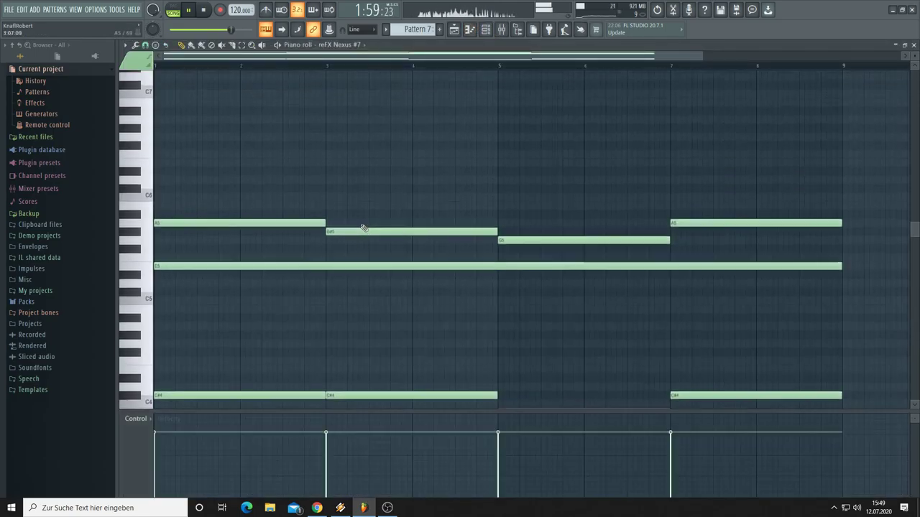
left_click(147, 272)
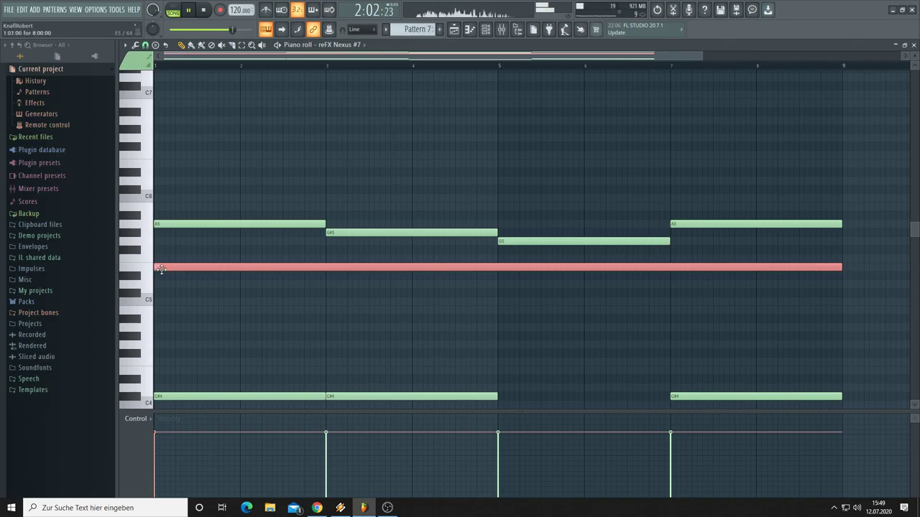
left_click_drag(161, 267, 153, 162)
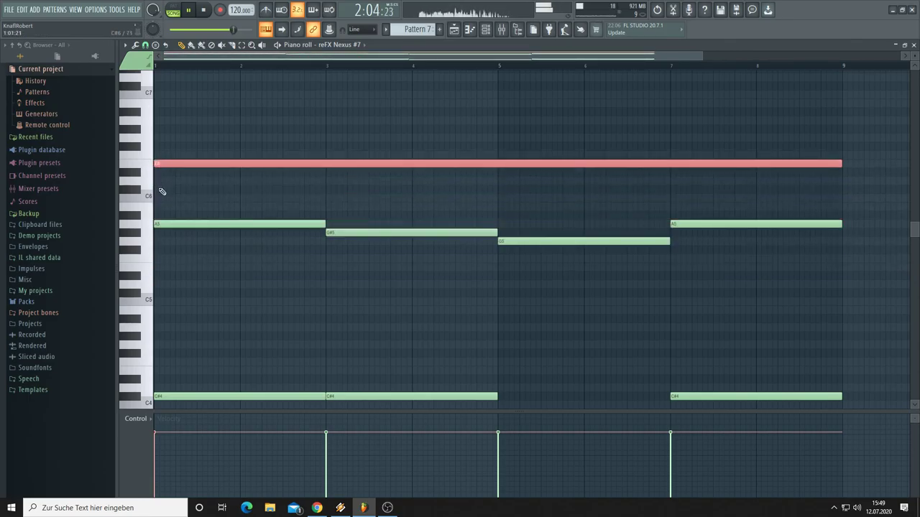
left_click(178, 284)
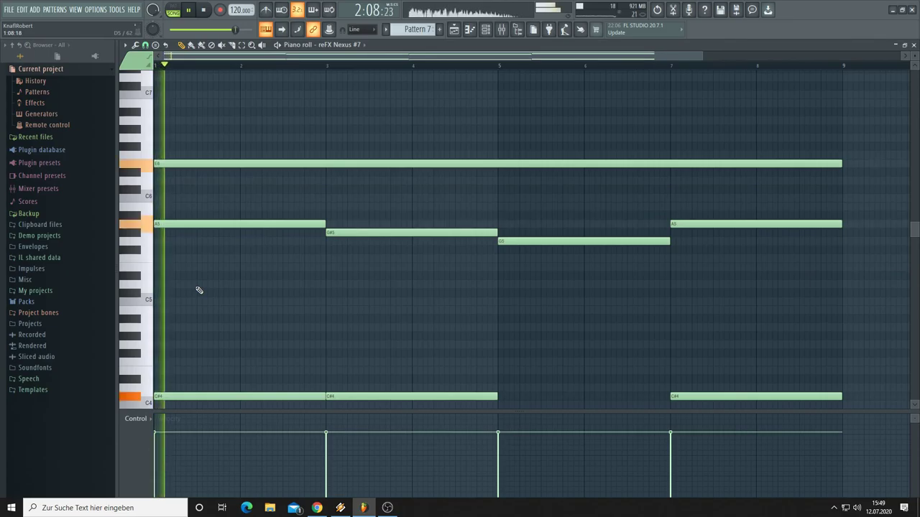
scroll(199, 291, "down", 1)
scroll(199, 291, "down", 3)
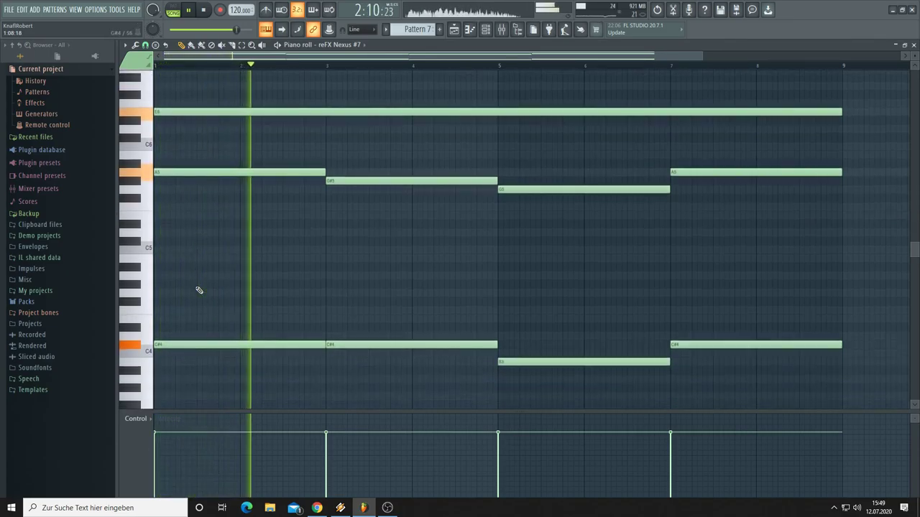
key("space")
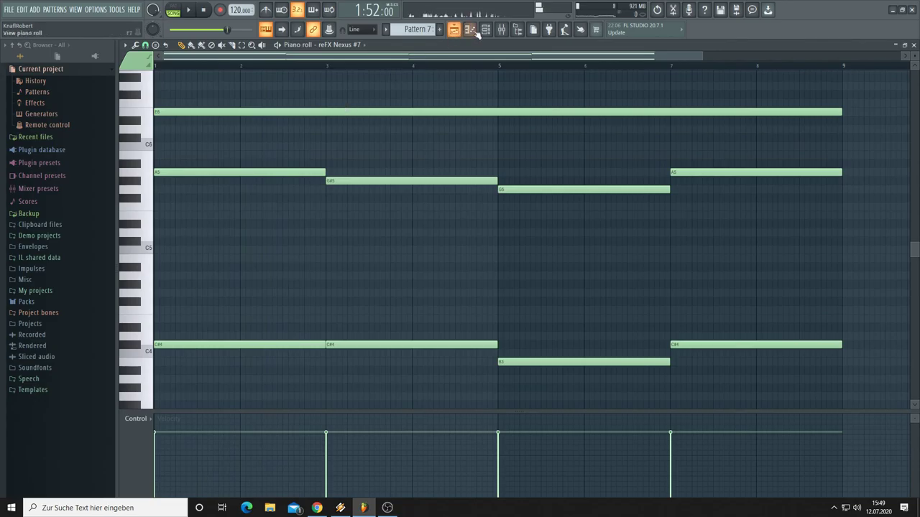
Step: Load the SQ Outer Rim 110BPM preset in reFX Nexus #7
left_click(487, 30)
left_click(506, 318)
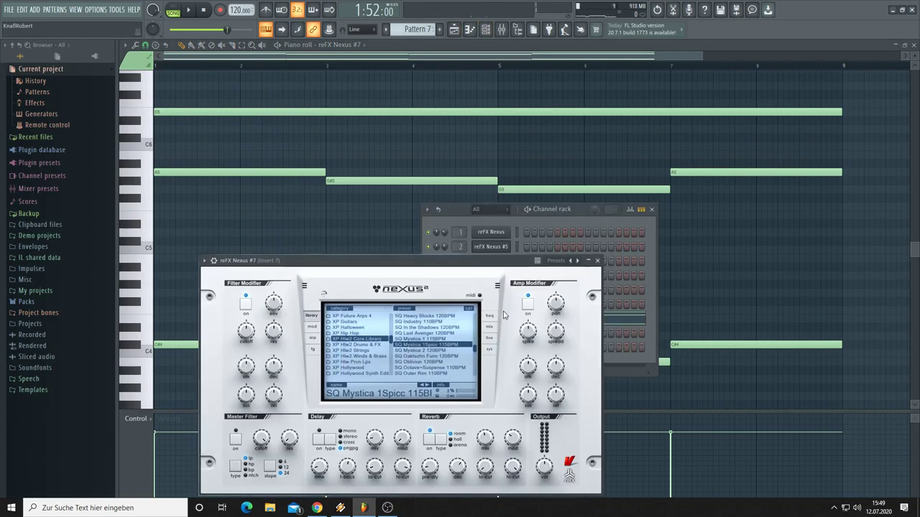
scroll(432, 353, "down", 2)
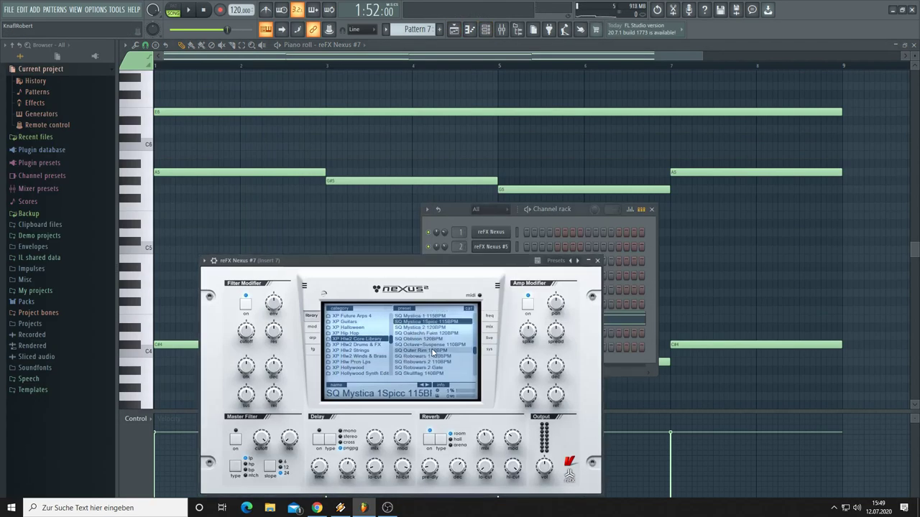
left_click(421, 351)
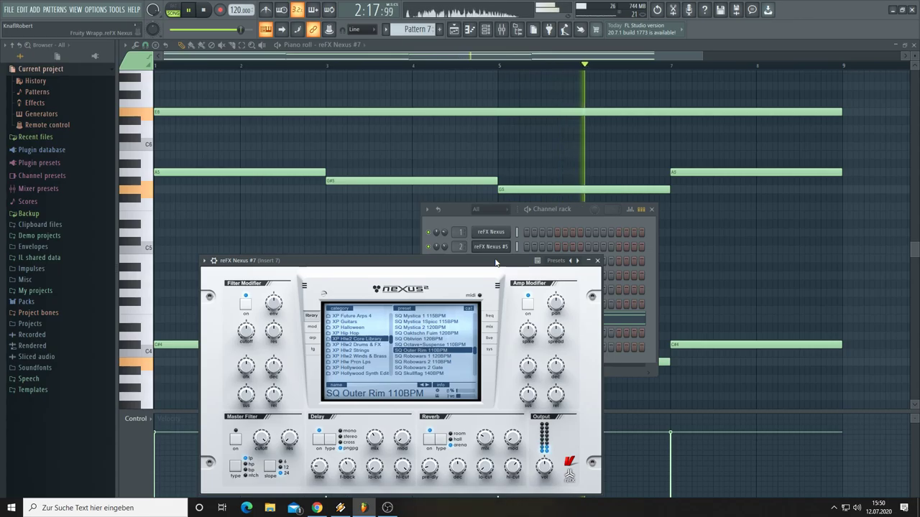
Step: Duplicate the lowest voice of Pattern 7 two octaves higher, at C#6 and B5, keeping the original notes
left_click(388, 228)
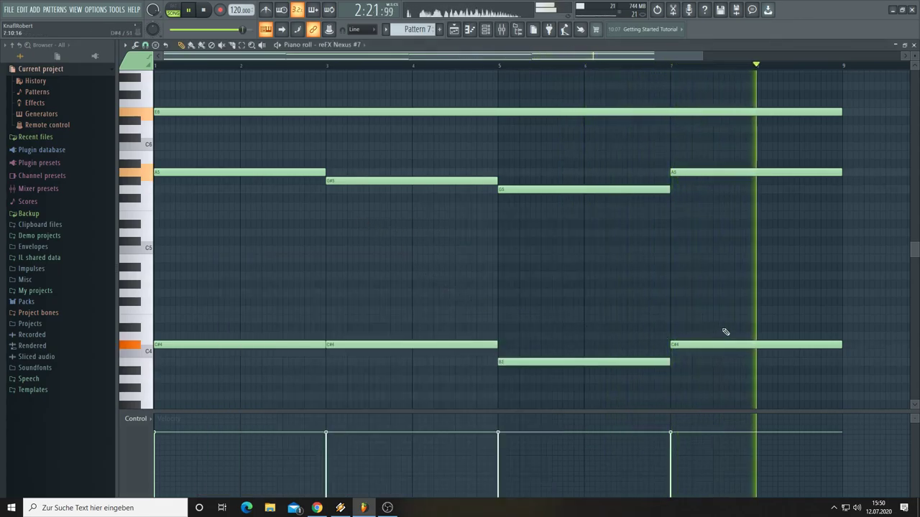
left_click_drag(723, 324, 113, 373)
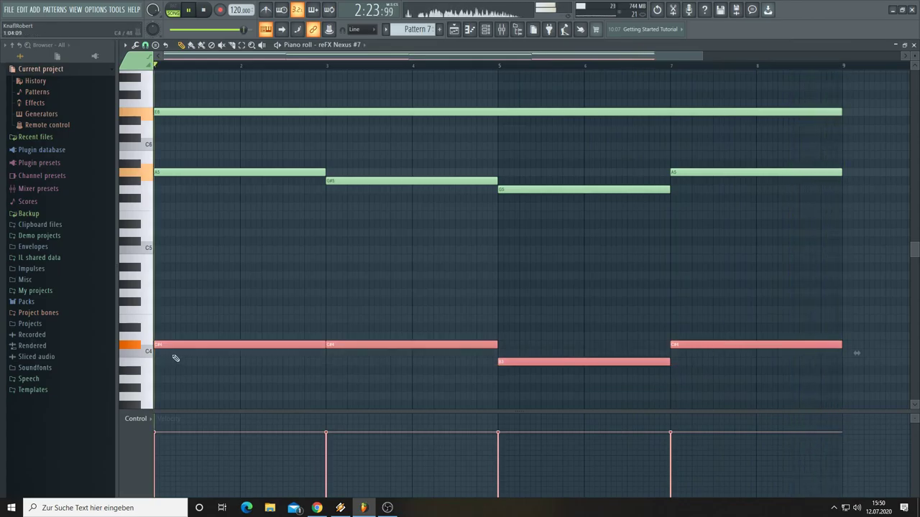
left_click_drag(175, 358, 144, 144)
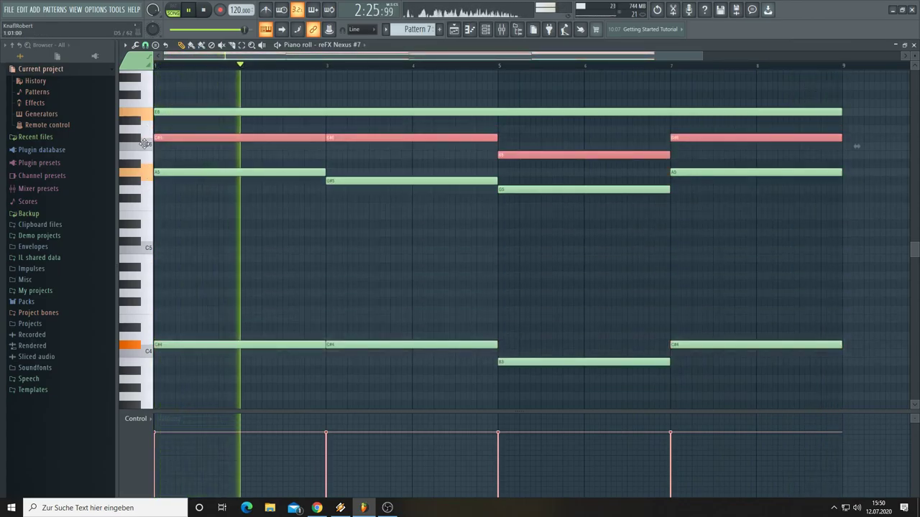
left_click(208, 250)
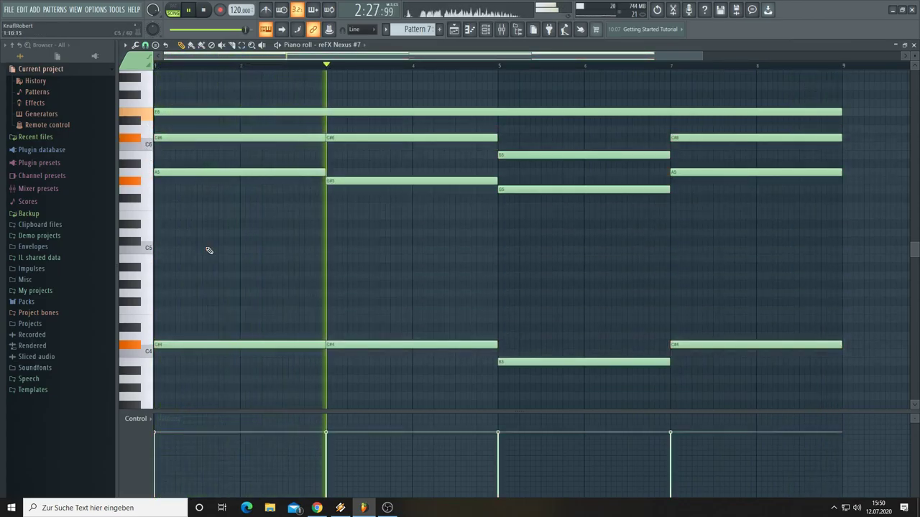
Step: Play Pattern 7 on its own and merge its two opening C#4 notes into one sustained four-bar note
left_click(205, 12)
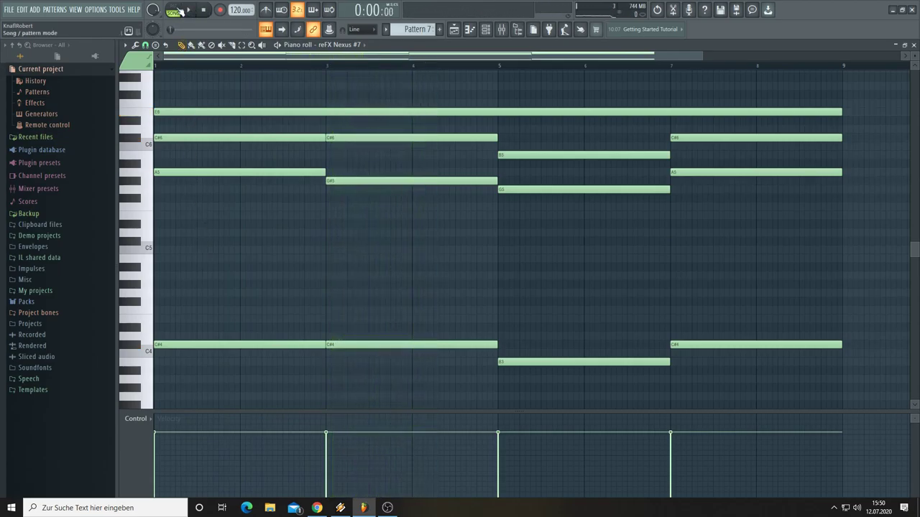
left_click(186, 11)
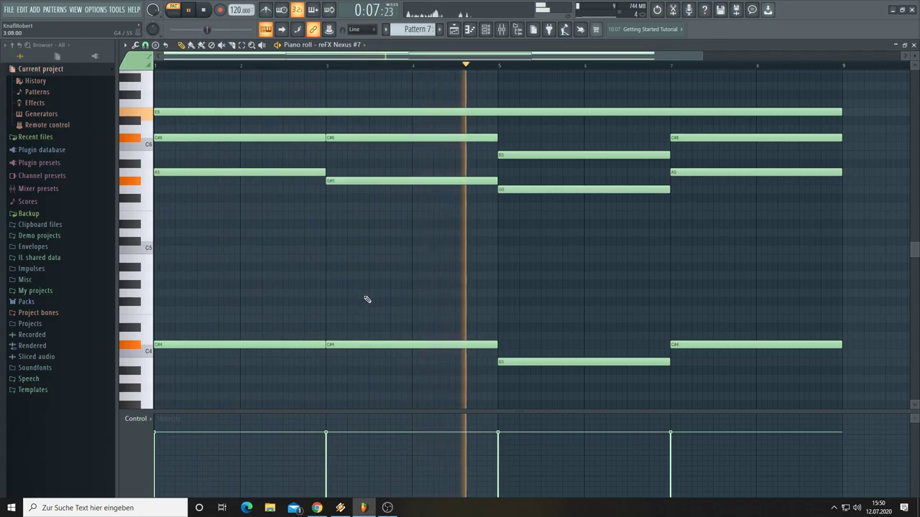
key("space")
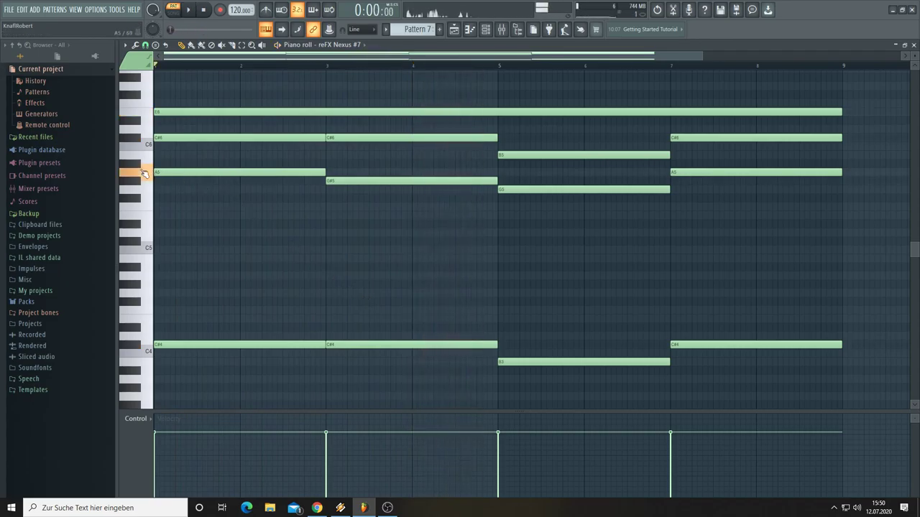
right_click(366, 345)
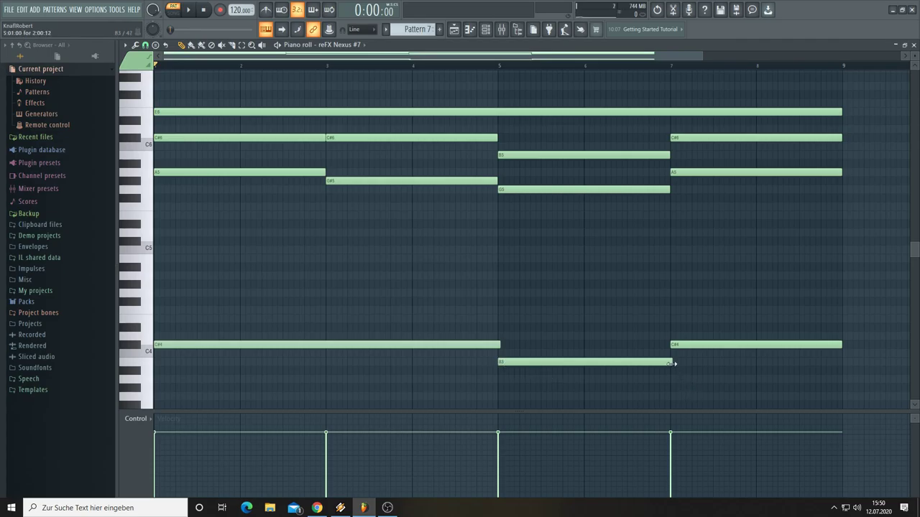
key("space")
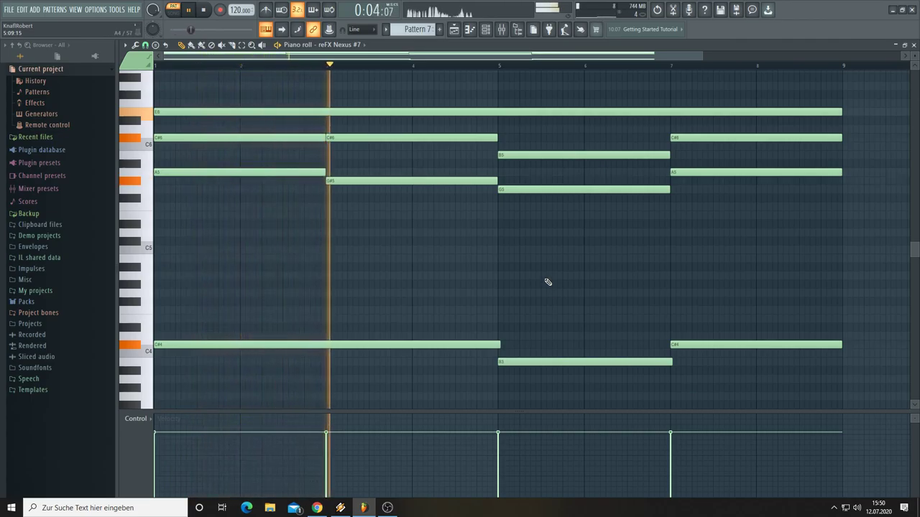
Step: Lower the velocity of Pattern 7's upper voices to about 41%, raise the lowest voice to 100%, and listen to the pattern
left_click_drag(764, 263, 154, 88)
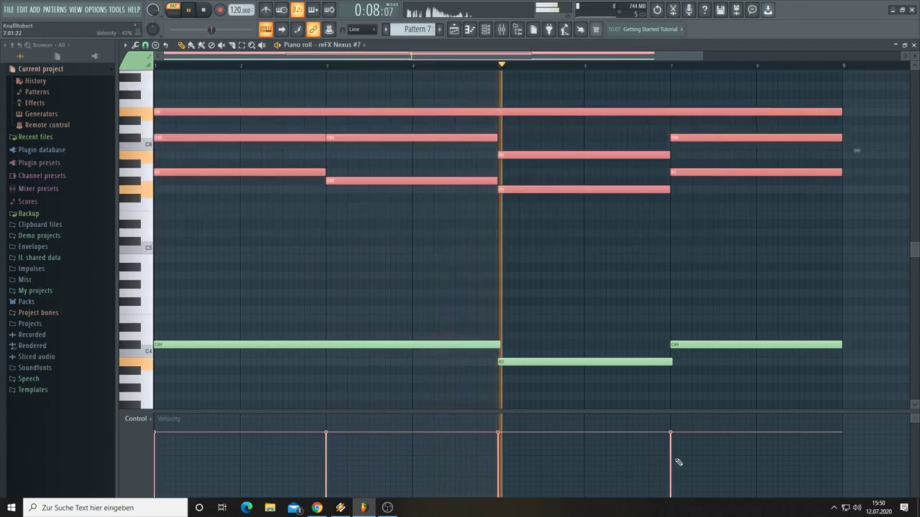
left_click_drag(679, 463, 12, 468)
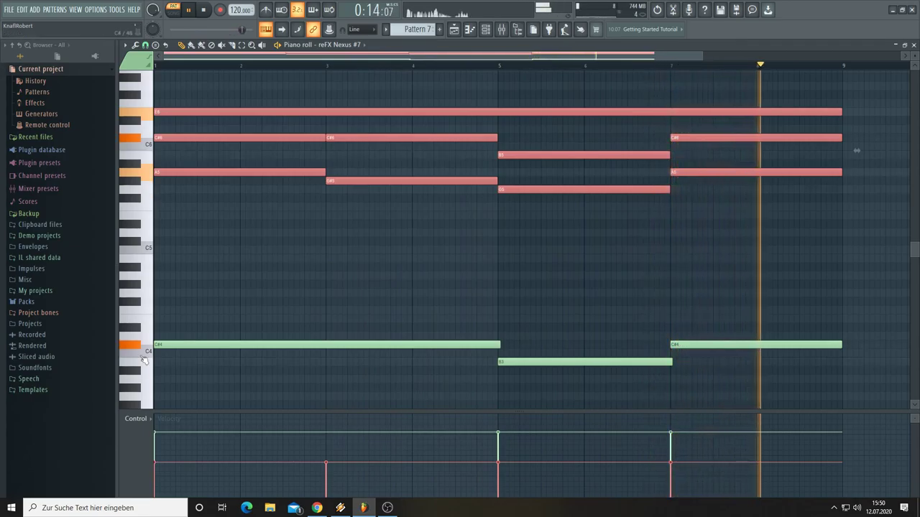
key("ctrl+d")
left_click_drag(724, 306, 184, 431)
left_click_drag(678, 422, 121, 421)
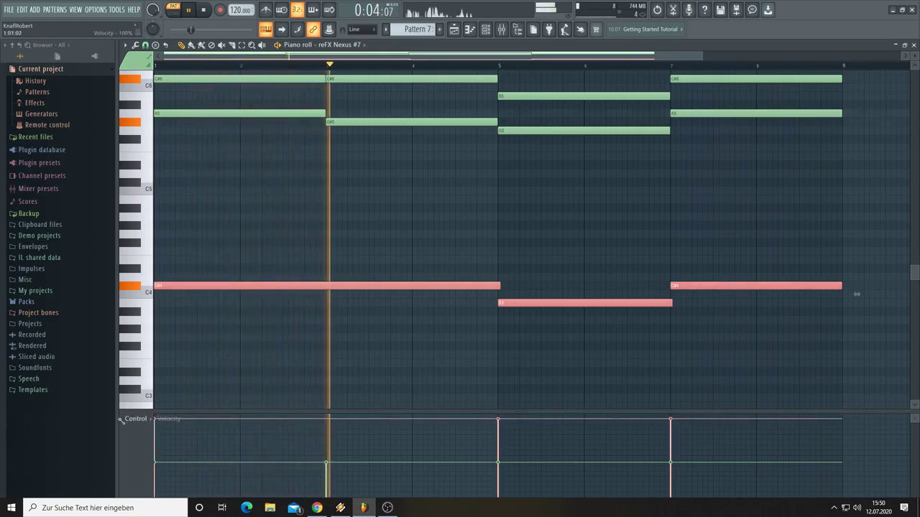
key("space")
key("space")
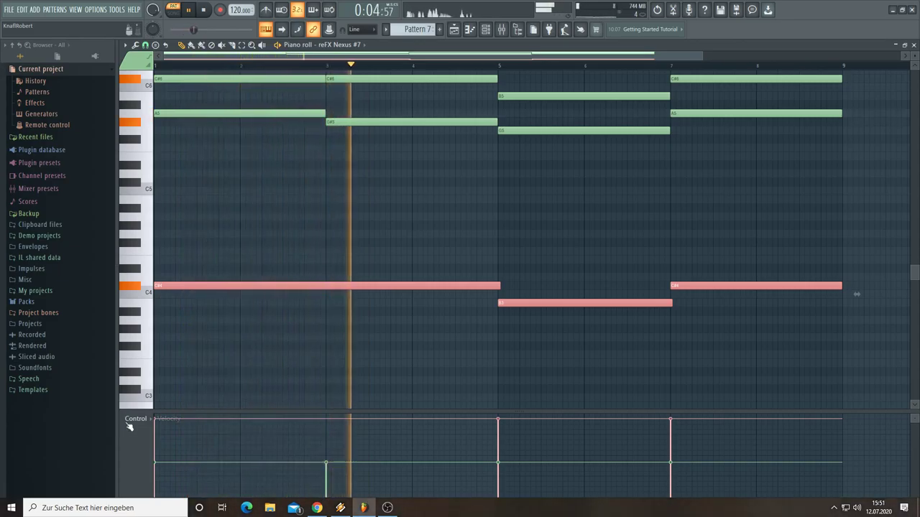
key("space")
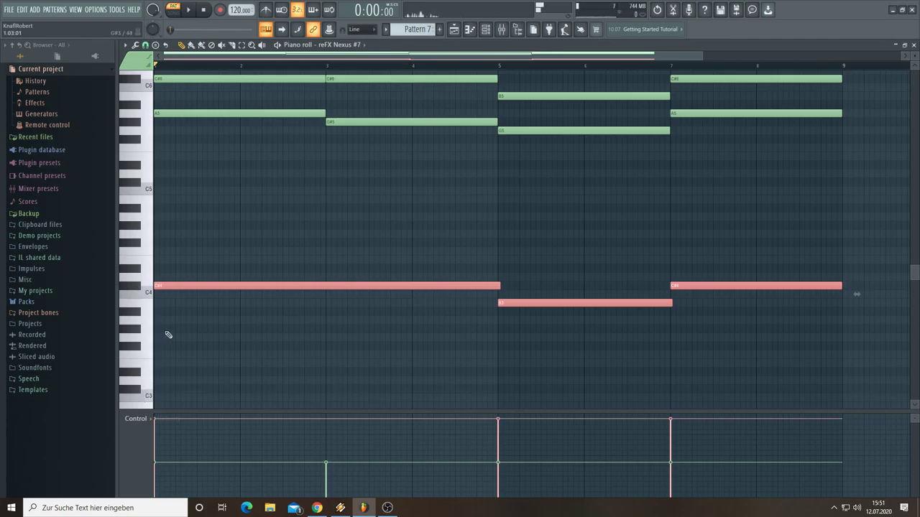
Step: Examine the mixer layers of the SQ Outer Rim 110BPM preset in reFX Nexus #7 while Pattern 7 plays
left_click(486, 29)
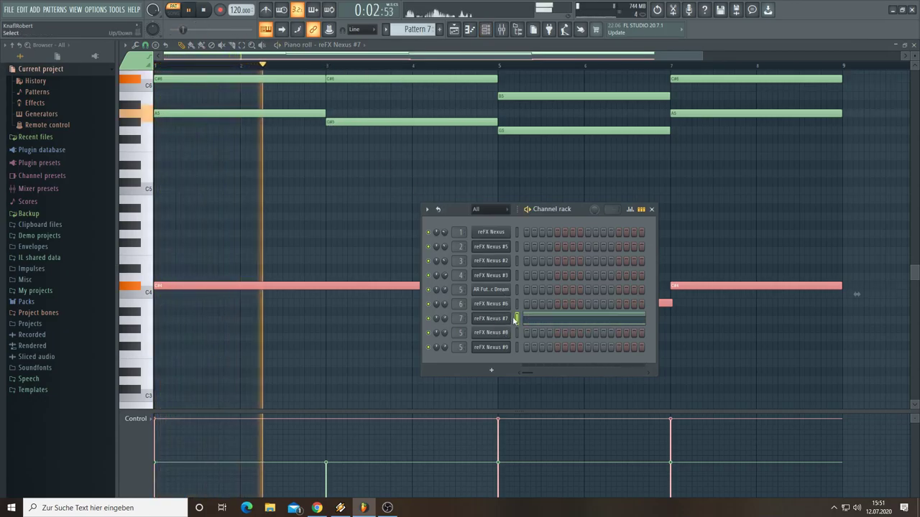
left_click(496, 319)
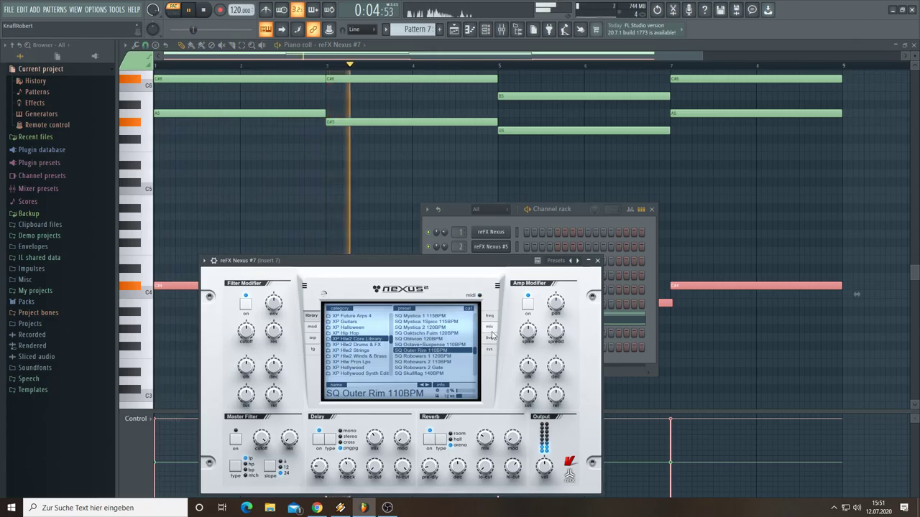
left_click(420, 309)
left_click(416, 309)
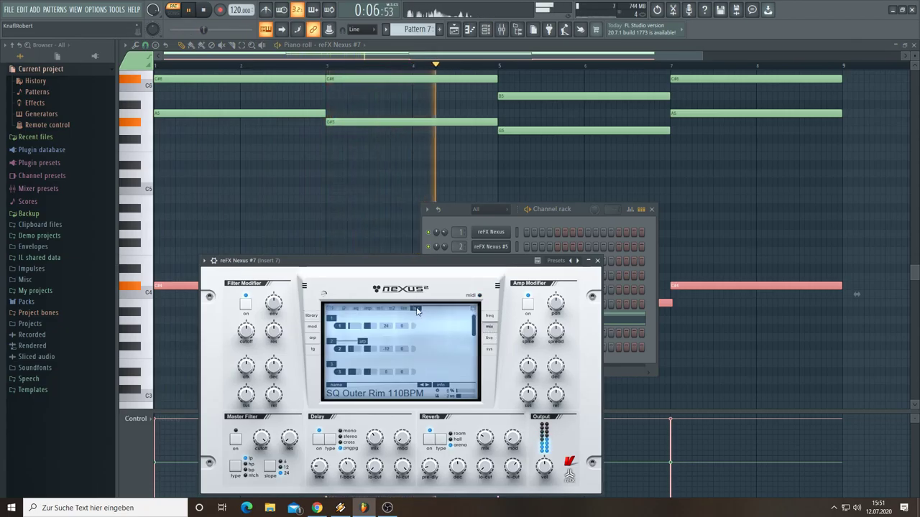
scroll(475, 331, "down", 2)
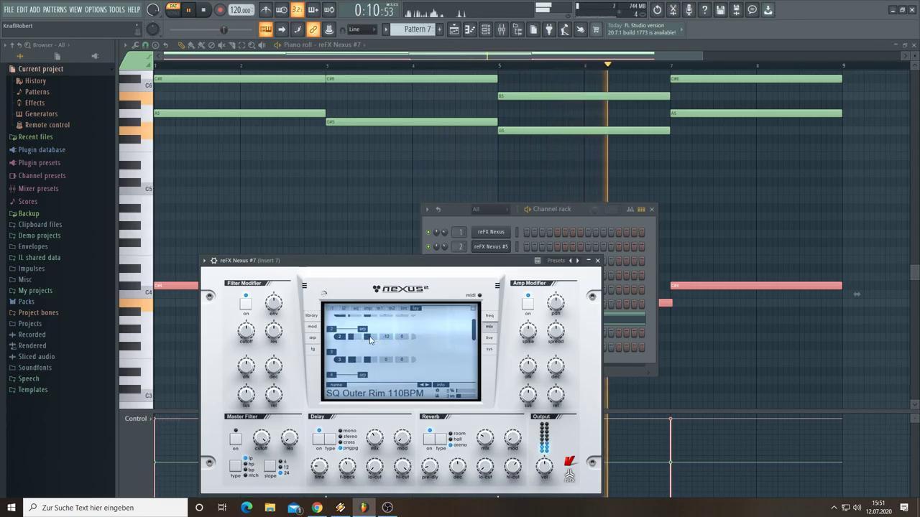
scroll(333, 352, "down", 1)
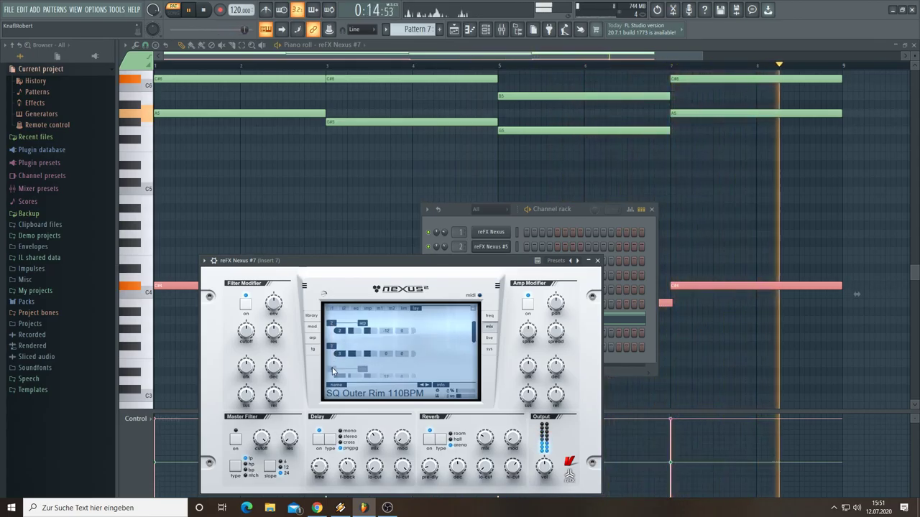
scroll(332, 366, "down", 1)
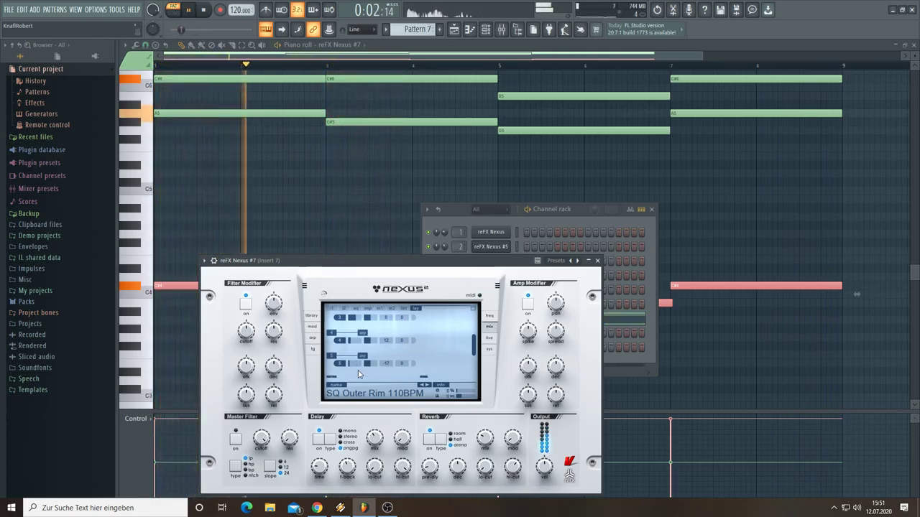
scroll(342, 361, "down", 1)
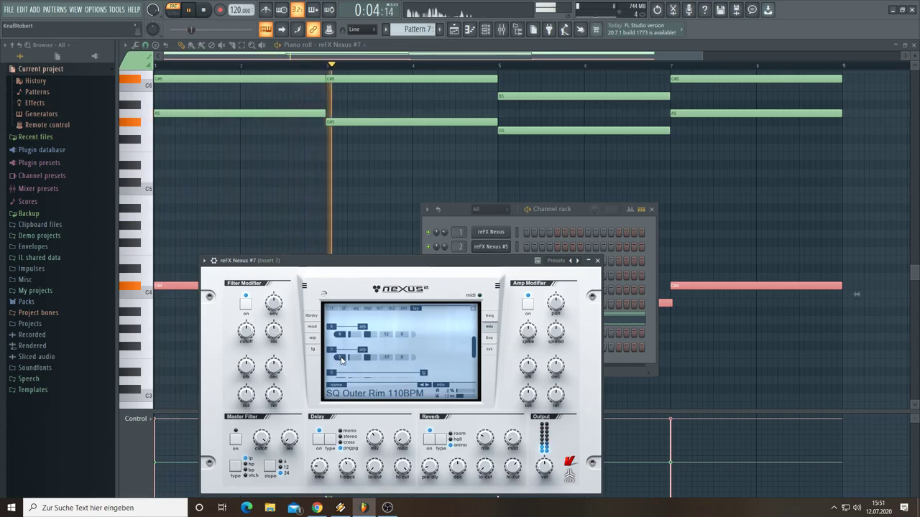
scroll(340, 361, "down", 1)
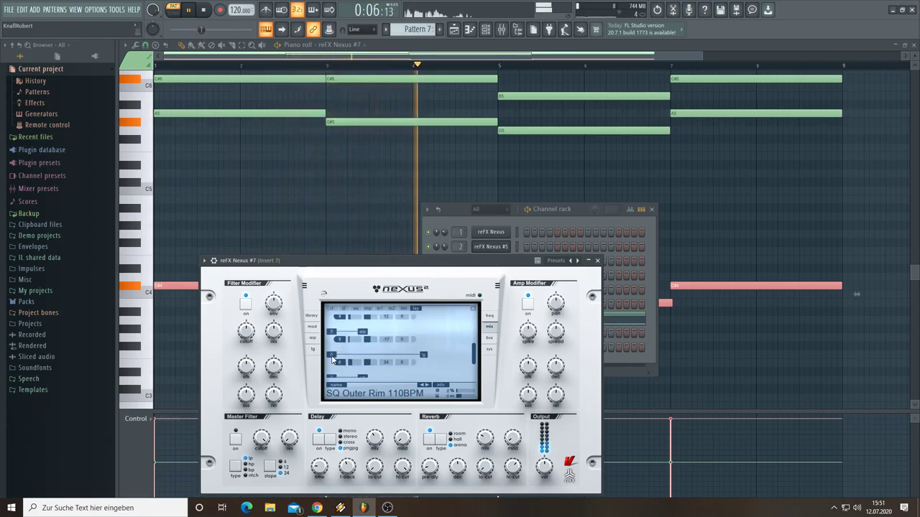
Step: Compare the preset's sound with layer 6 off and on, check the remaining layers, and close reFX Nexus #7 from its preset library
key("space")
key("space")
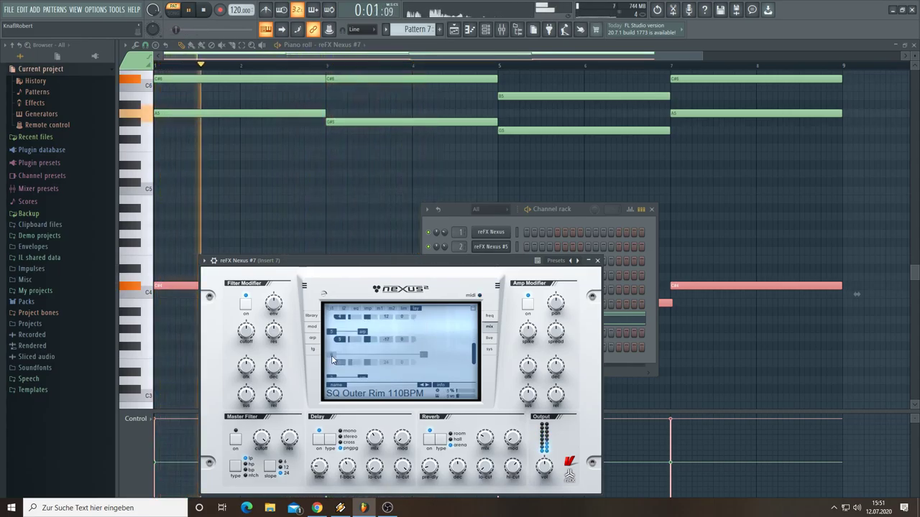
key("space")
key("space")
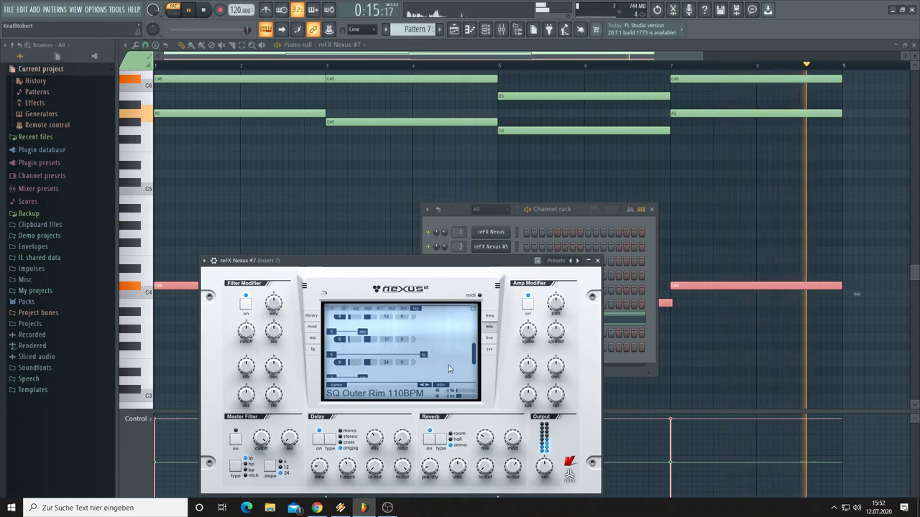
scroll(471, 372, "down", 2)
scroll(471, 372, "up", 5)
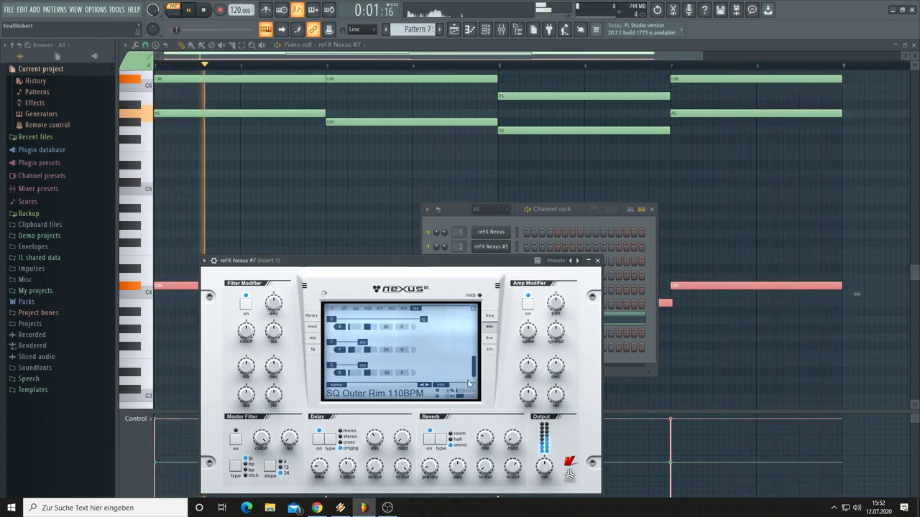
left_click(311, 315)
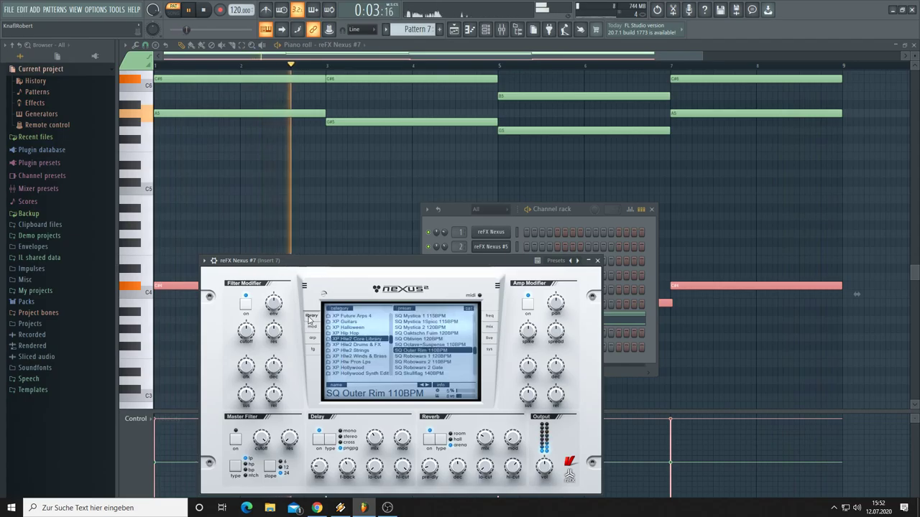
left_click(336, 175)
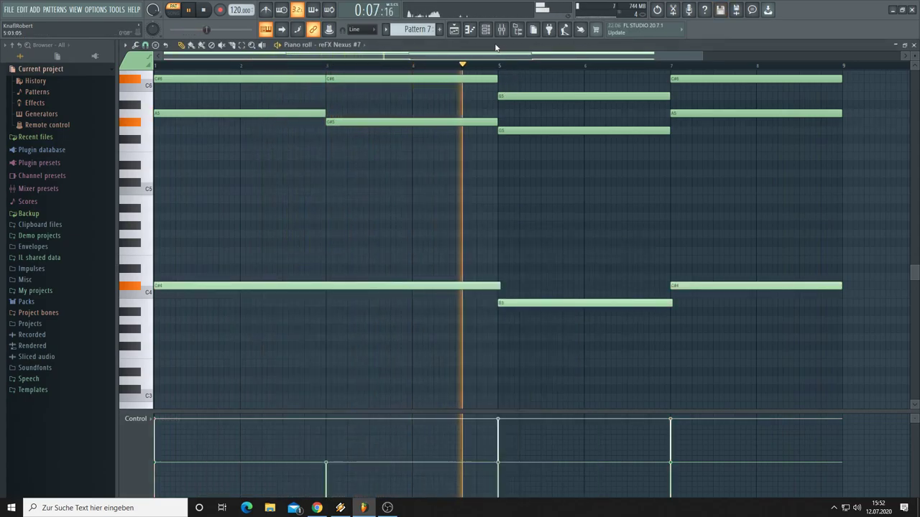
Step: Lower the channel volume of reFX Nexus #7 to about 57% and stop the playback
key("F6")
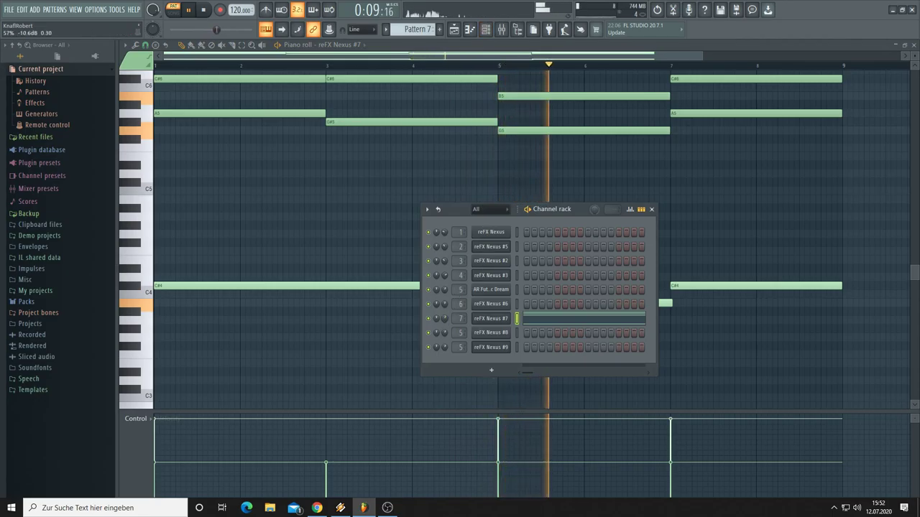
left_click_drag(444, 318, 444, 325)
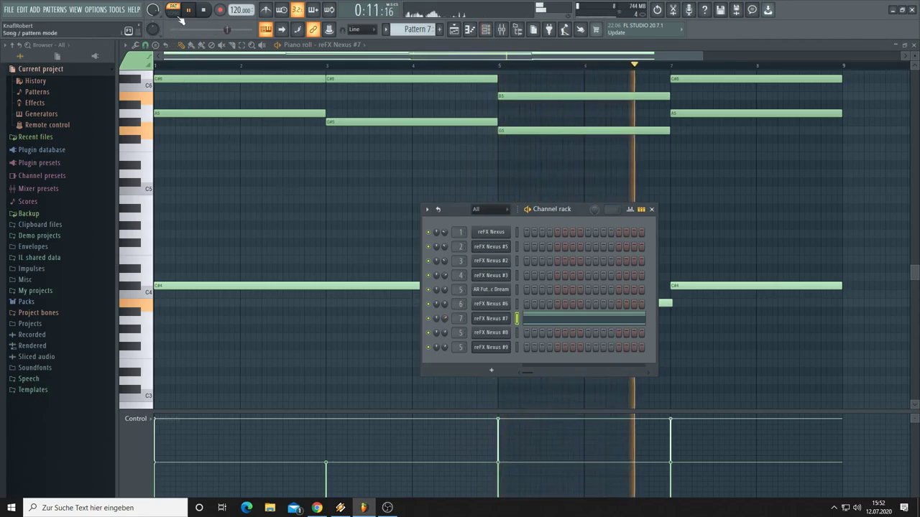
key("space")
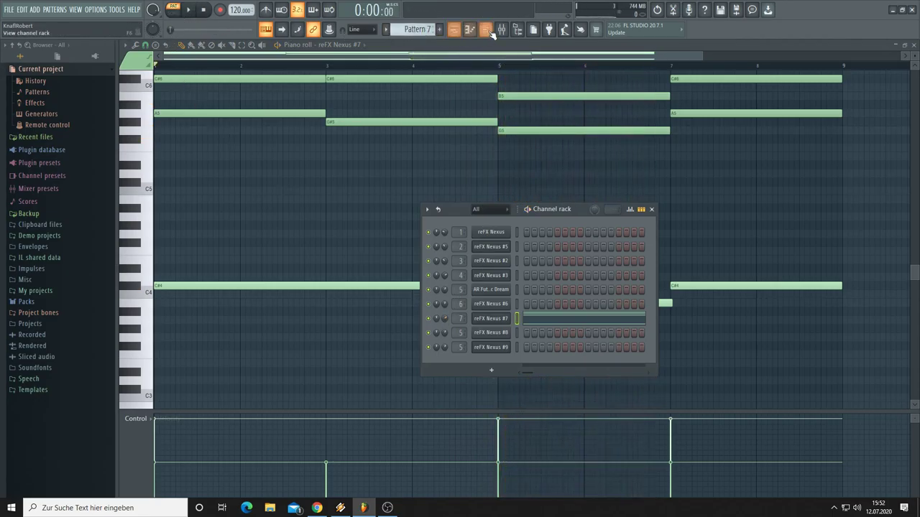
Step: Play the full arrangement in song mode from bar 65 to check Pattern 7 against the other tracks
left_click(459, 30)
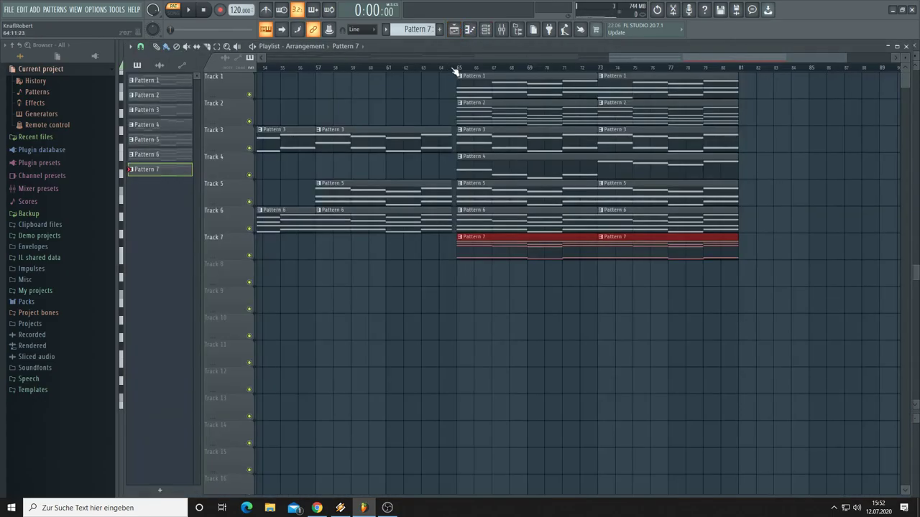
left_click(188, 10)
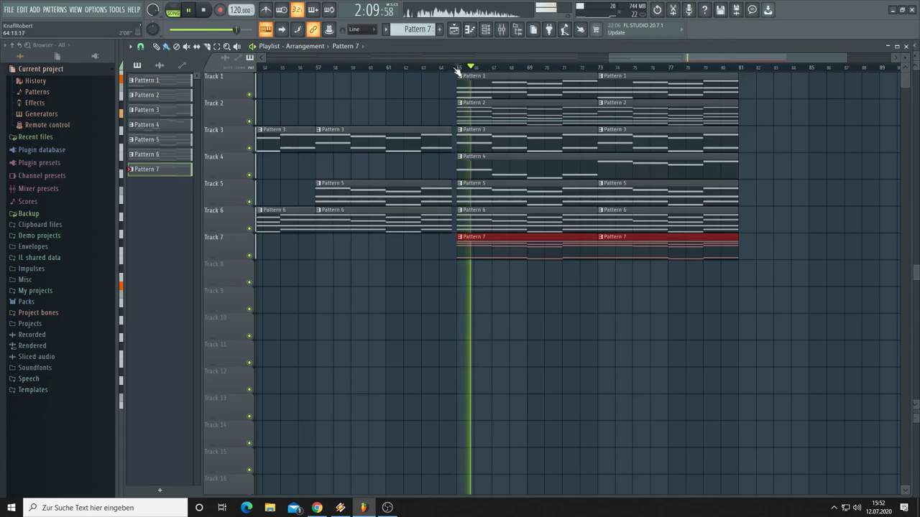
scroll(457, 72, "up", 4)
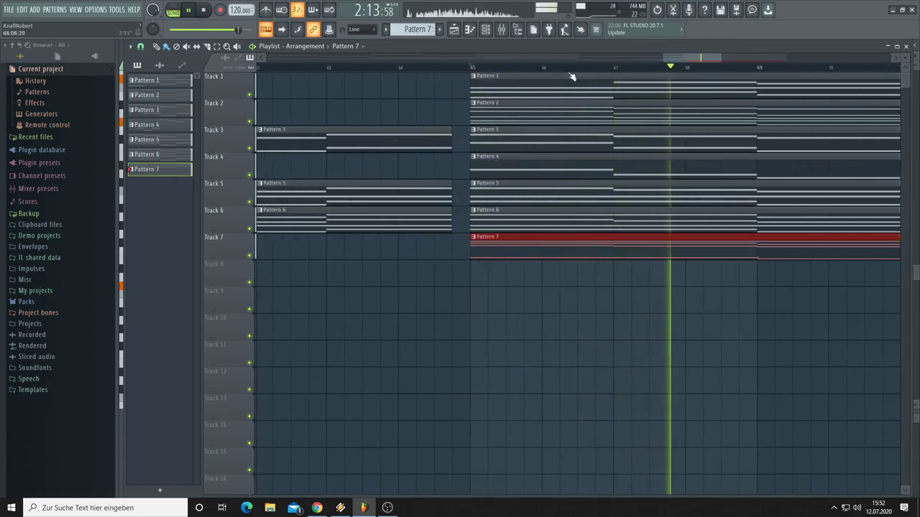
left_click_drag(721, 63, 849, 84)
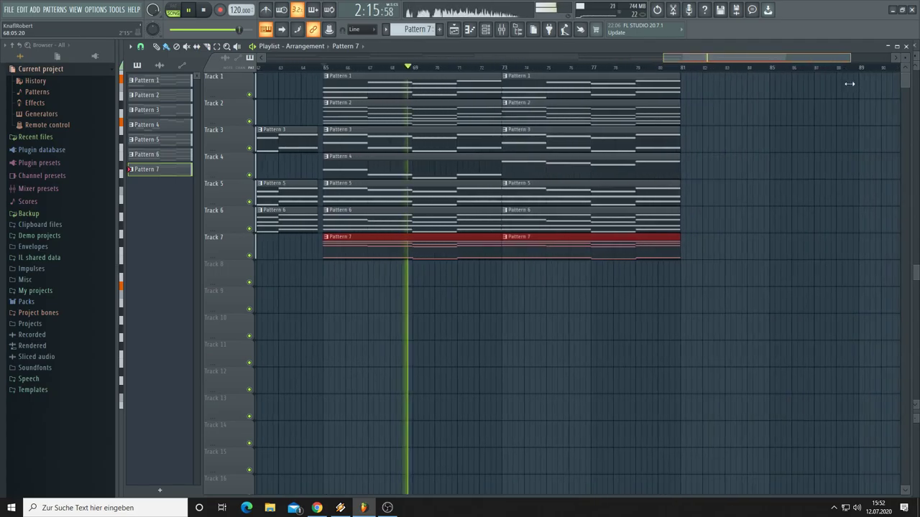
left_click(787, 122)
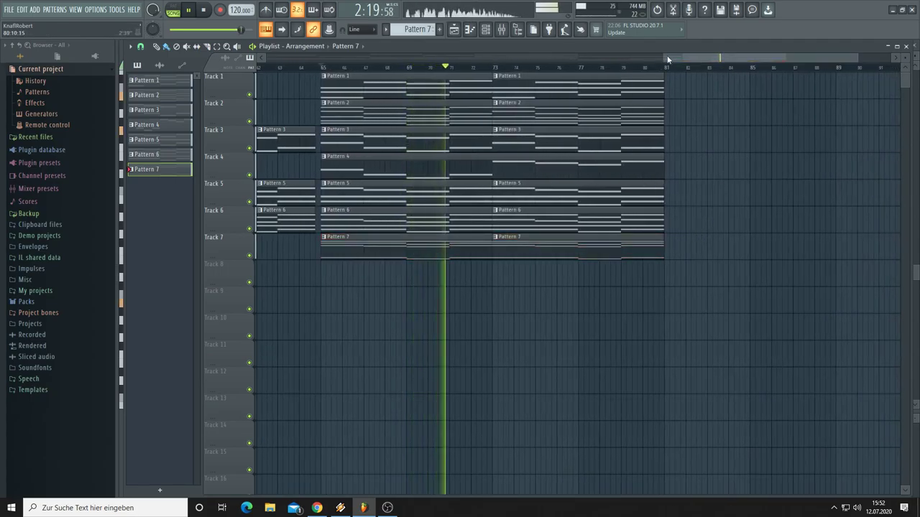
Step: Add further Pattern 7 clips on Track 7 at bars 49, 57 and 81
left_click_drag(667, 57, 463, 58)
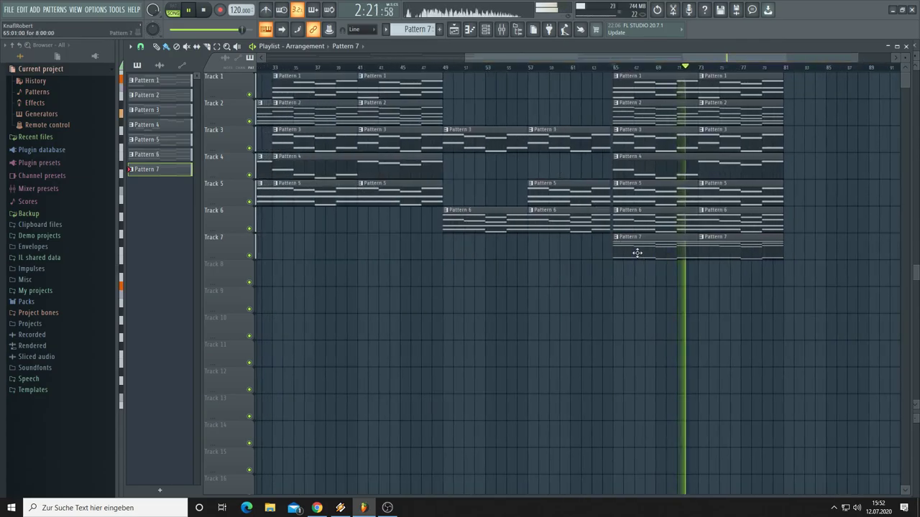
left_click_drag(611, 254, 443, 251)
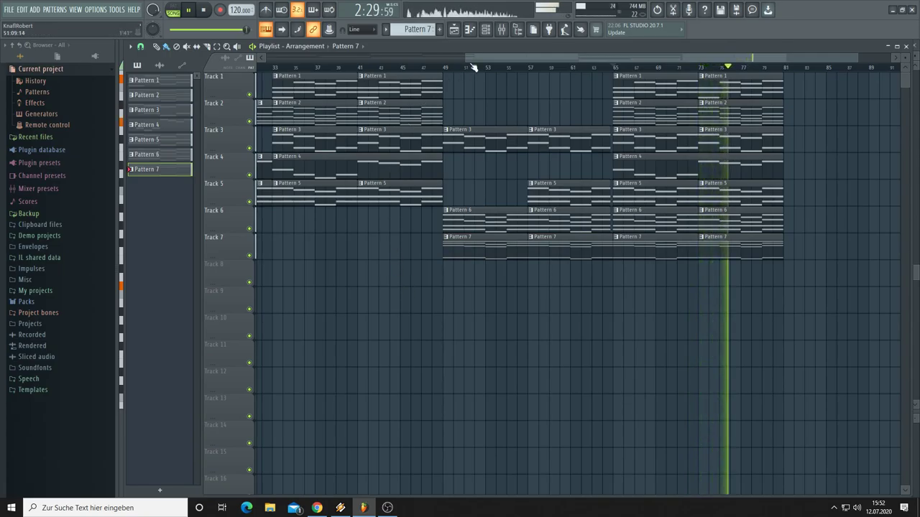
left_click_drag(467, 58, 242, 113)
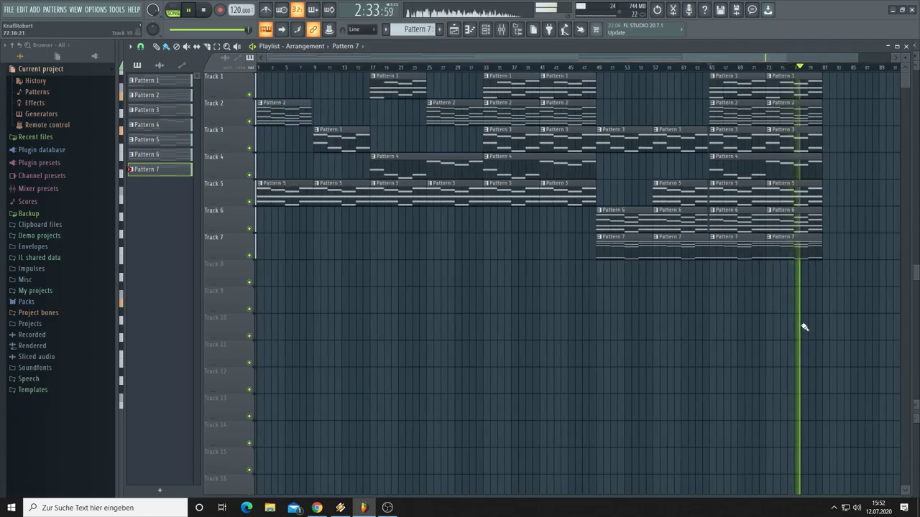
left_click(826, 252)
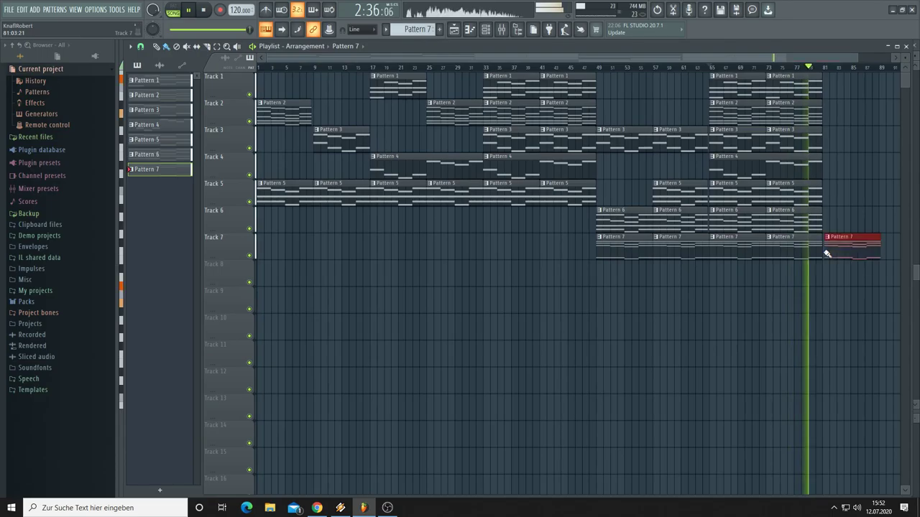
Step: Try out a Pattern 4 clip on Track 4 at bar 81 and delete it
scroll(826, 86, "up", 3)
left_click(819, 166)
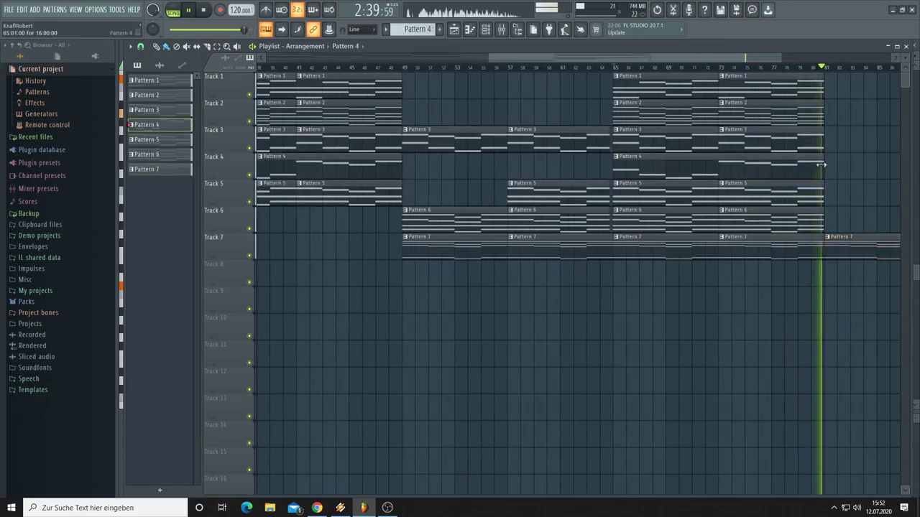
left_click(826, 167)
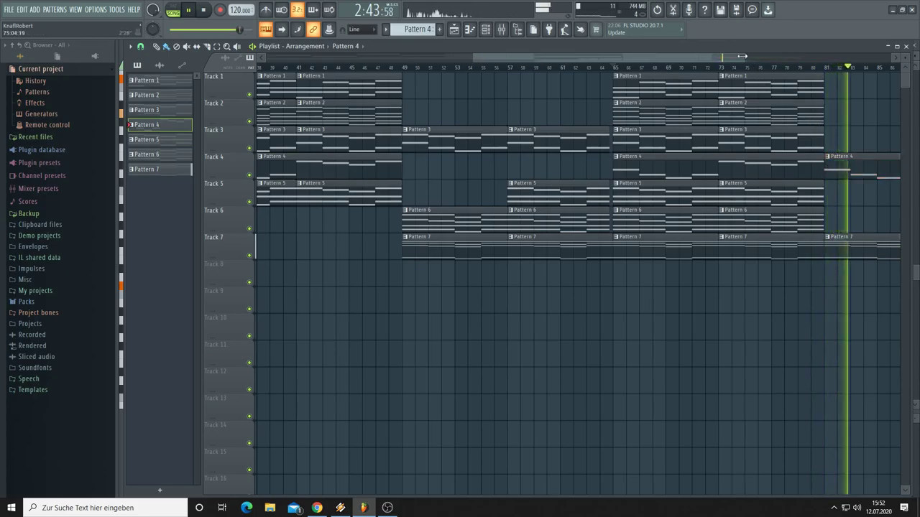
left_click_drag(744, 58, 791, 59)
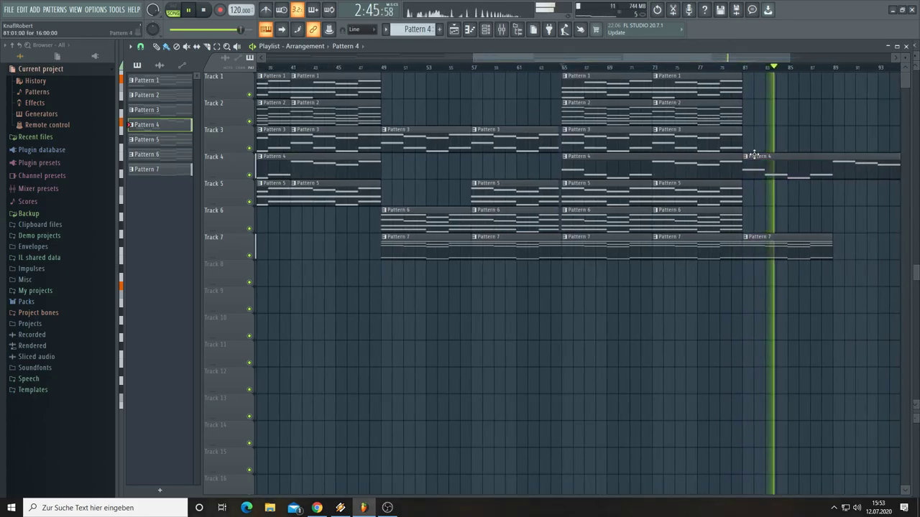
left_click_drag(790, 58, 866, 86)
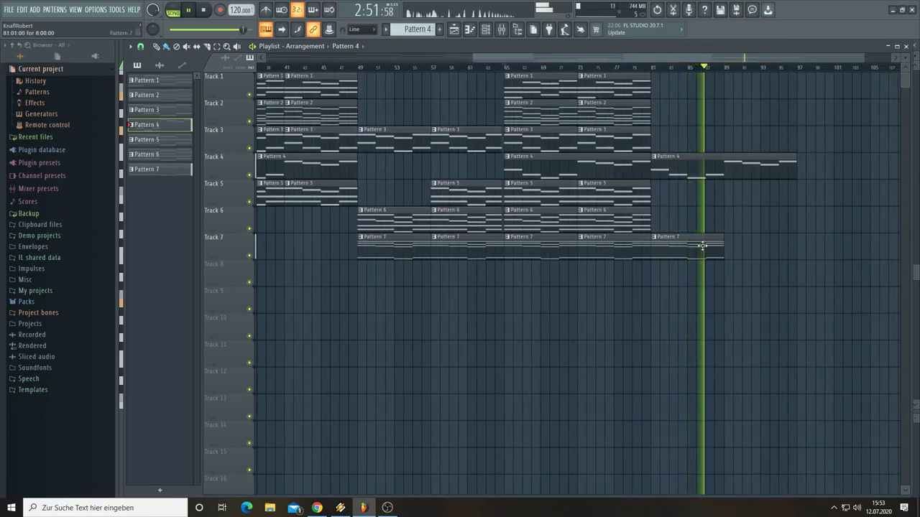
right_click(695, 161)
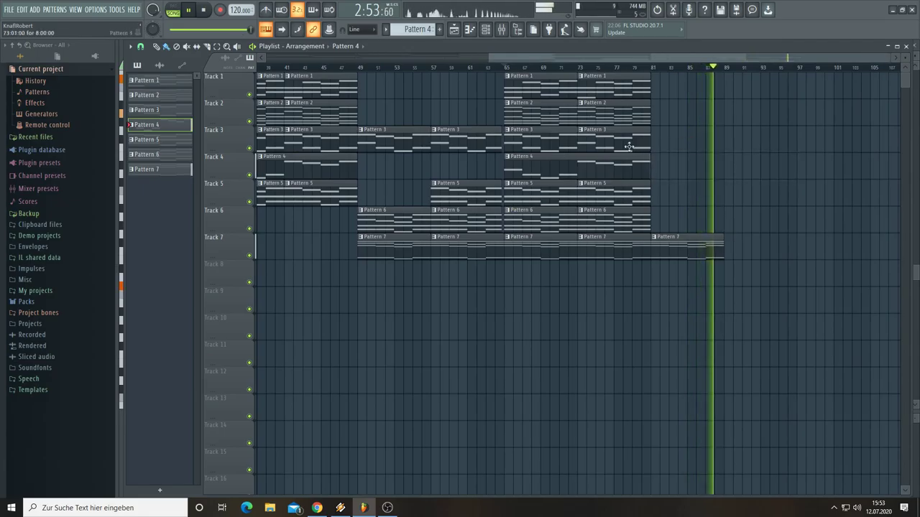
Step: Add Pattern 5 clips on Track 5 at bars 81 and 89 and play the song from bar 81
left_click(618, 191)
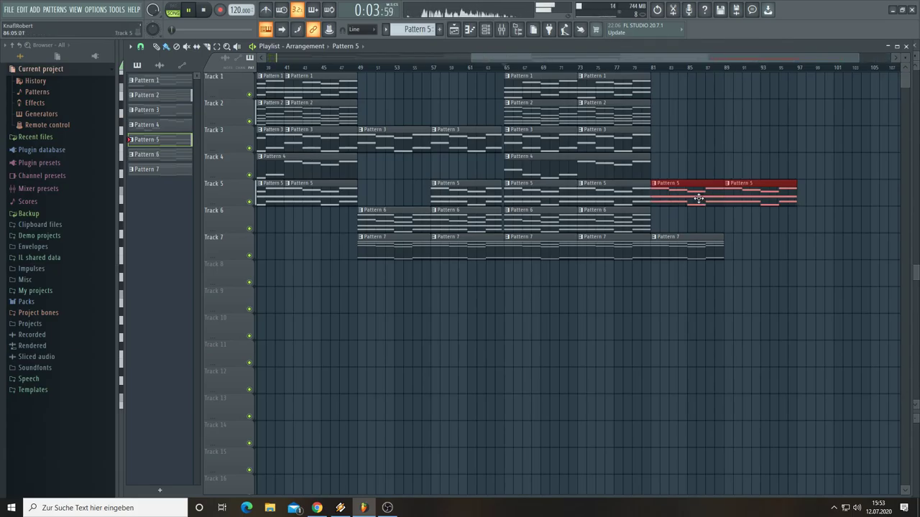
left_click(651, 68)
left_click(662, 108)
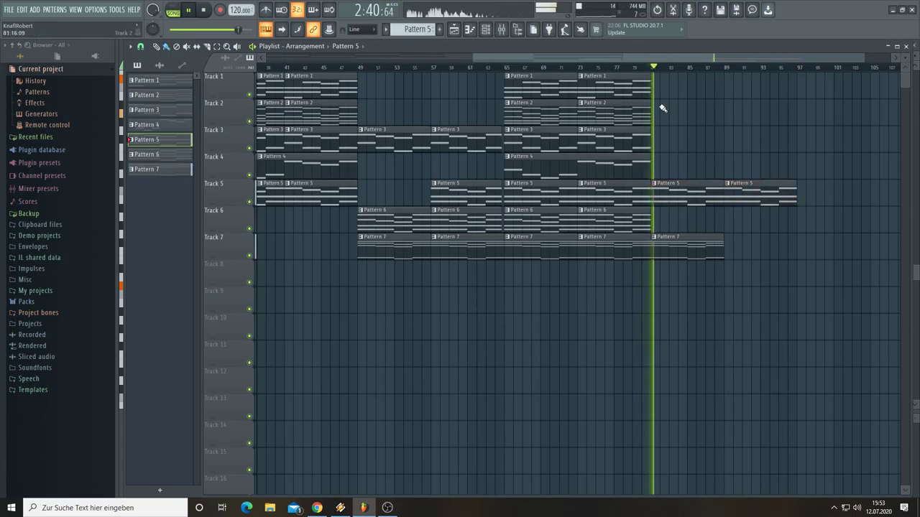
Step: Add one clip each of Pattern 7, Pattern 6 and Pattern 3 at bar 89 on their own tracks
left_click(718, 240)
left_click(727, 245)
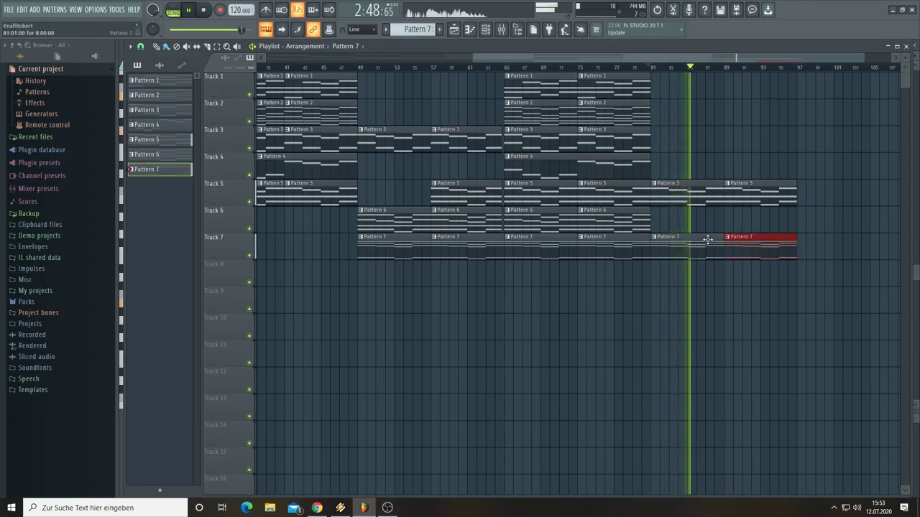
left_click(627, 217)
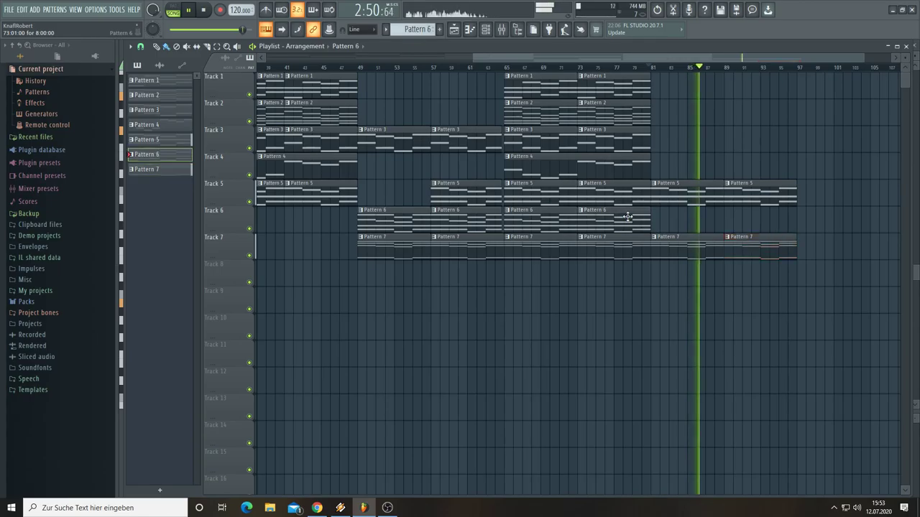
left_click(728, 224)
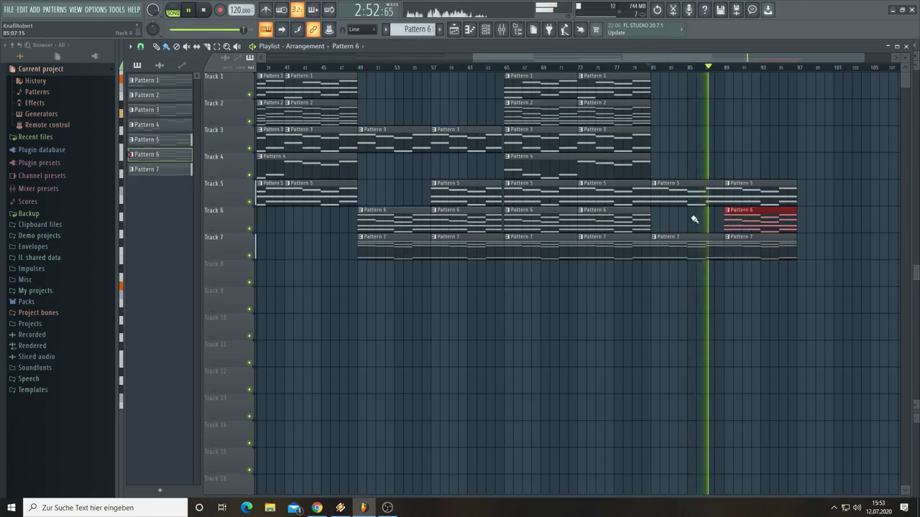
key("KP_Subtract")
key("KP_Subtract")
key("KP_Subtract")
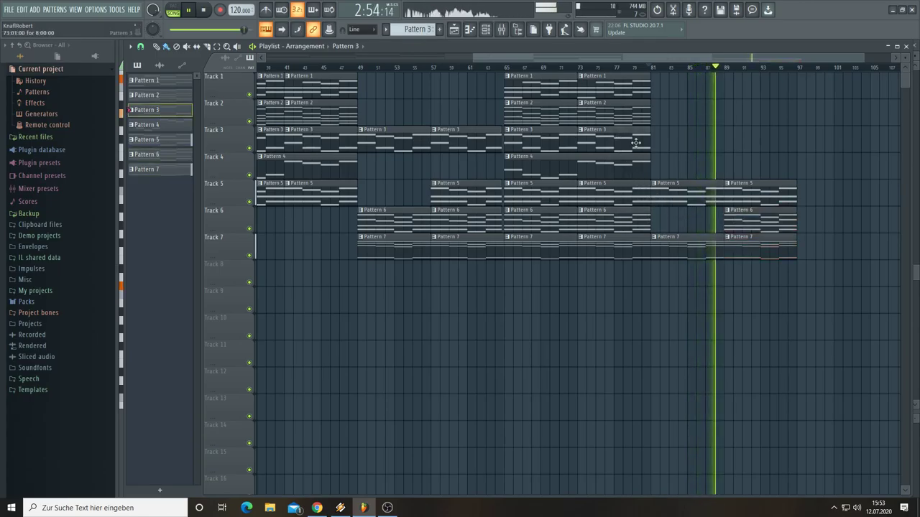
left_click(727, 147)
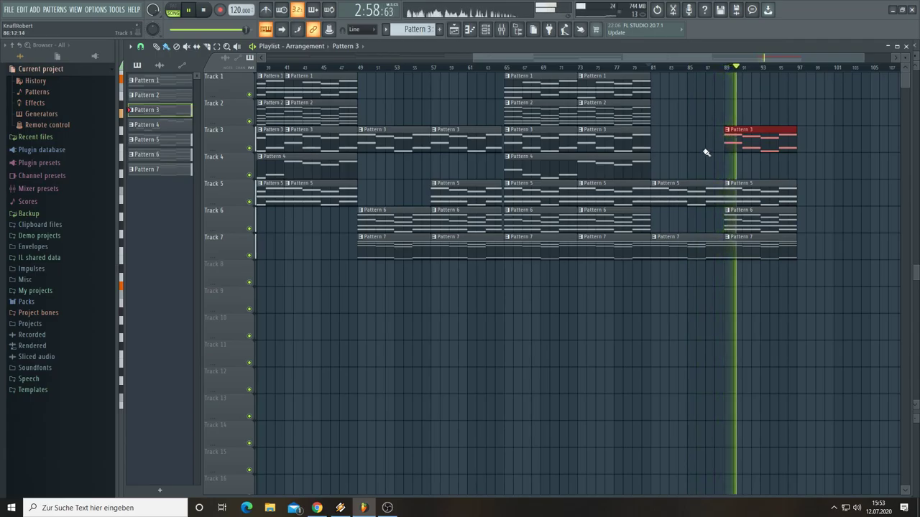
Step: Add Pattern 1, Pattern 2 and Pattern 4 clips at bar 97 on Tracks 1, 2 and 4
left_click(631, 86)
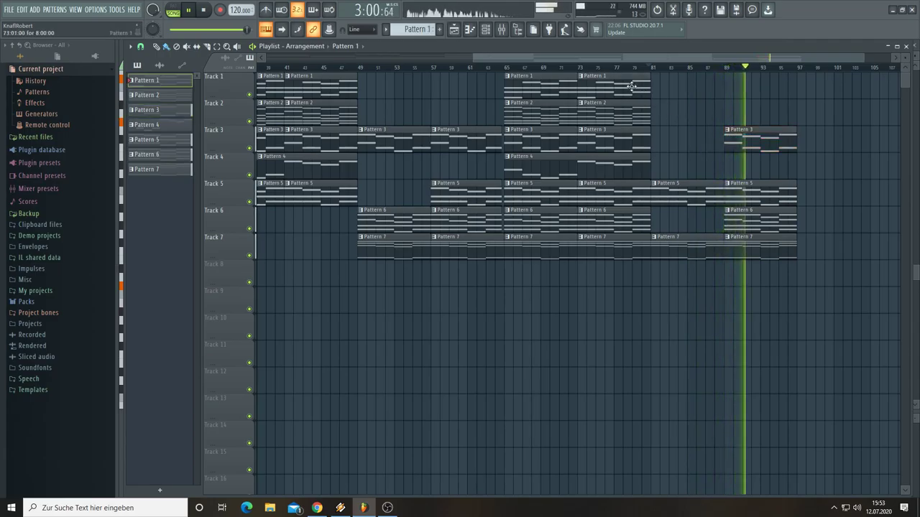
left_click_drag(661, 74, 821, 121)
left_click(637, 162)
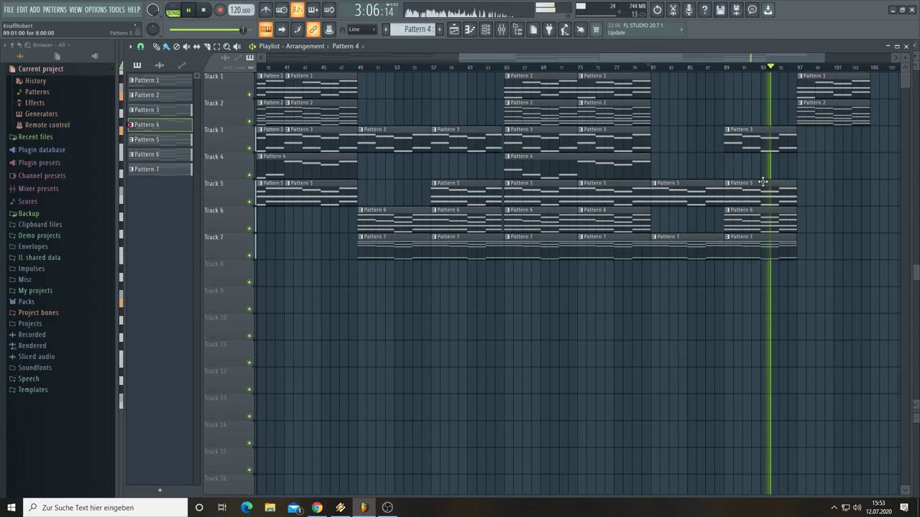
left_click(804, 171)
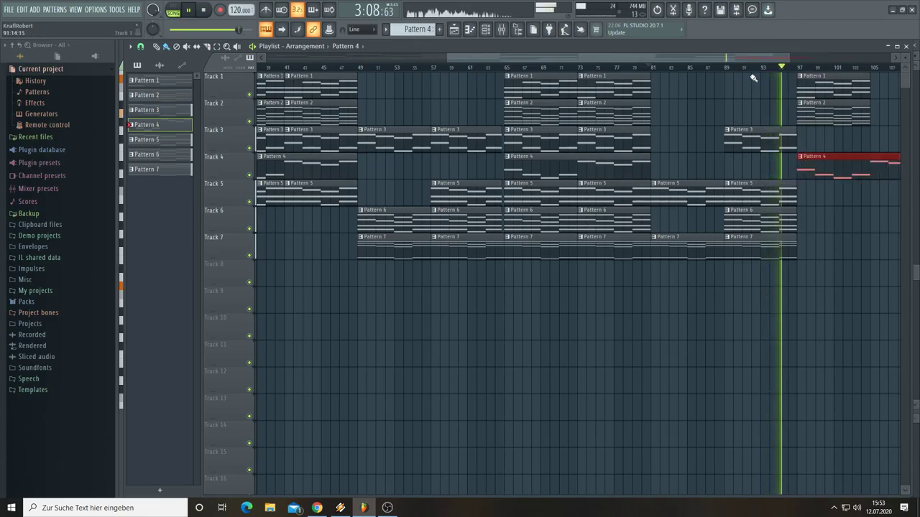
Step: Duplicate the bar 97 clips of Patterns 1 and 2 to bar 105 and add a Pattern 5 clip there on Track 5
scroll(753, 56, "right", 3)
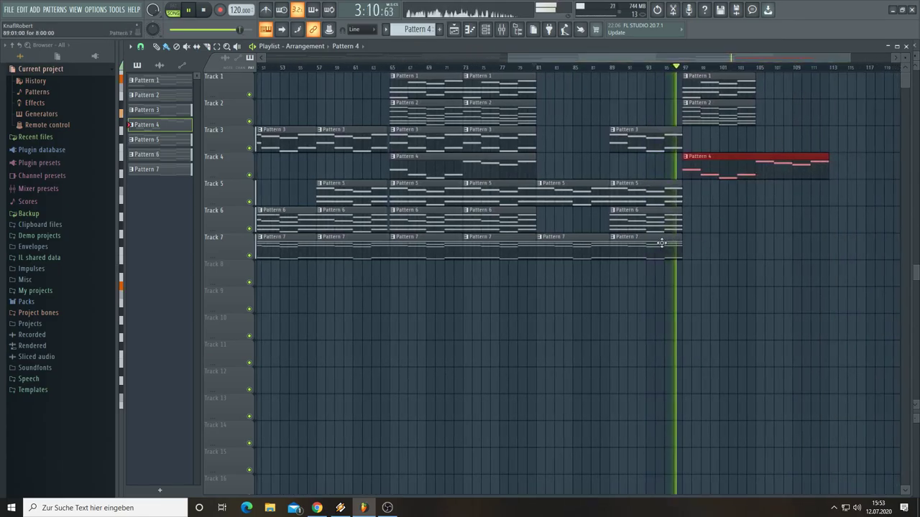
left_click_drag(764, 139, 715, 76)
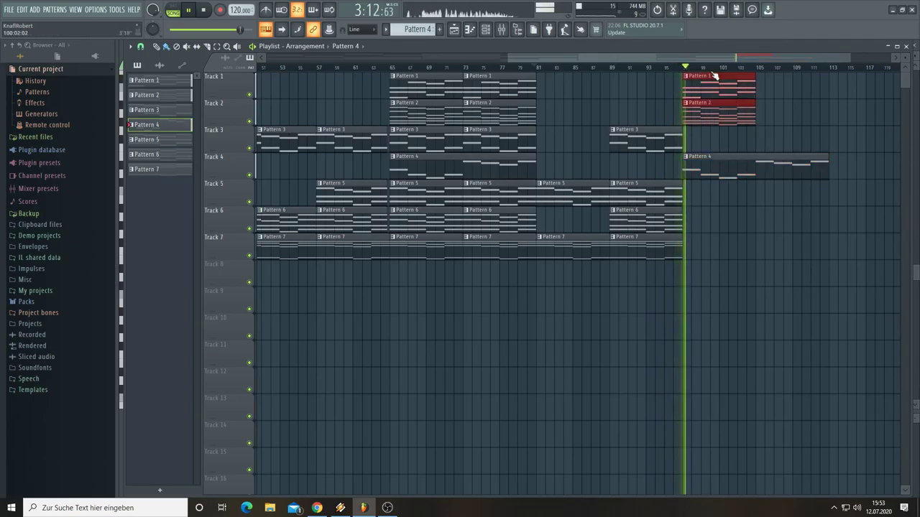
key("ctrl+b")
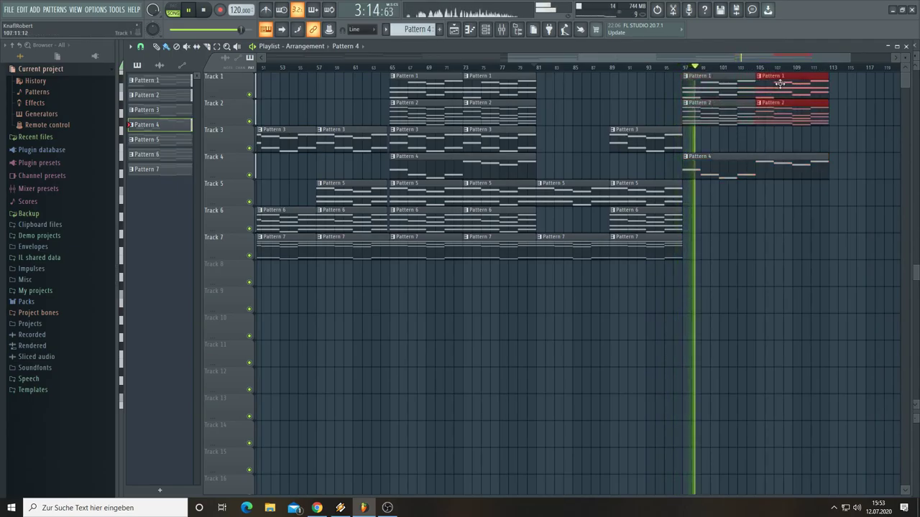
left_click(766, 146)
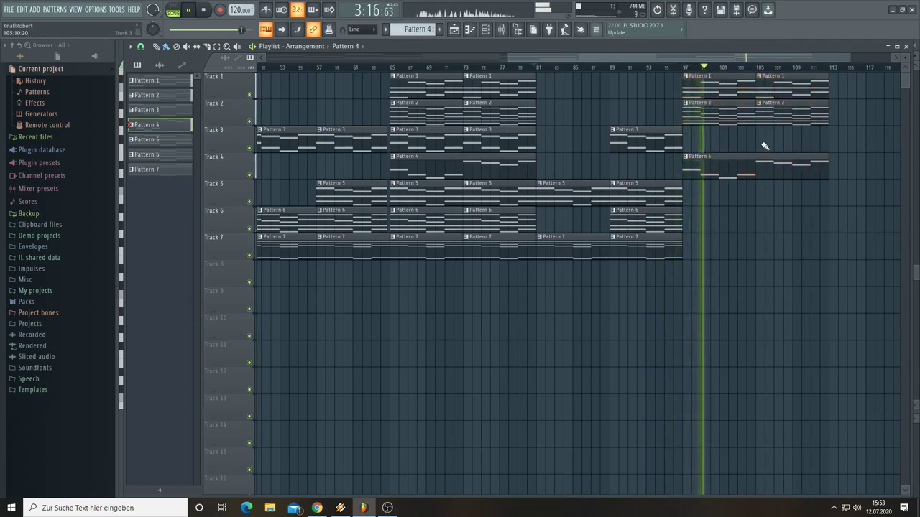
left_click(665, 192)
left_click(759, 202)
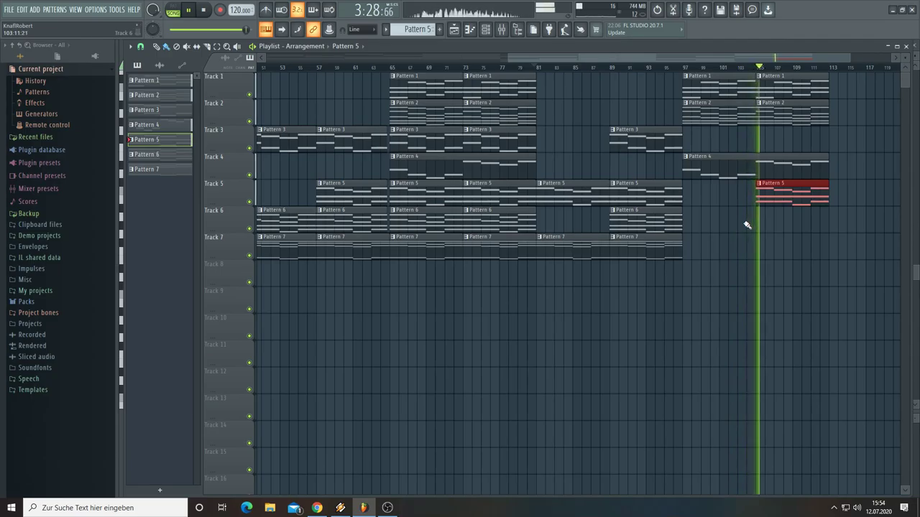
Step: Select all clips from bar 97 to the end of bar 112 and duplicate them to bar 113
left_click(660, 136)
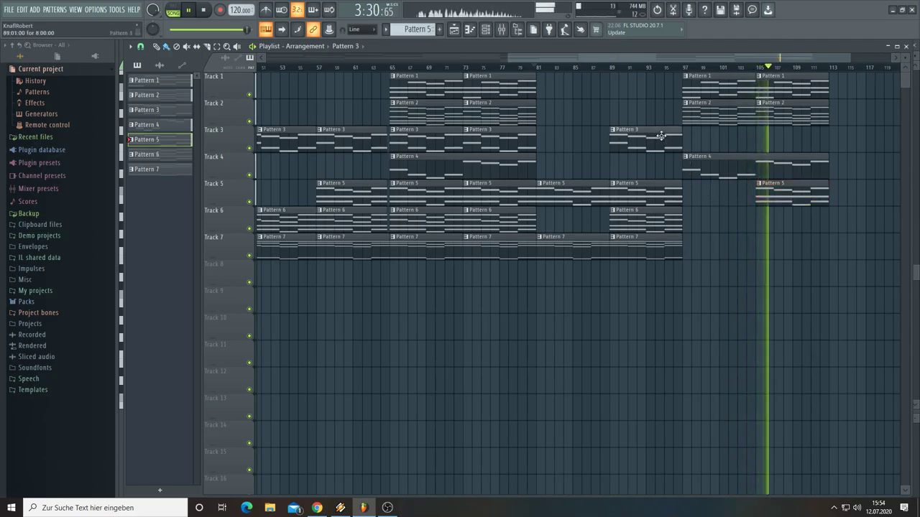
left_click_drag(834, 230, 769, 79)
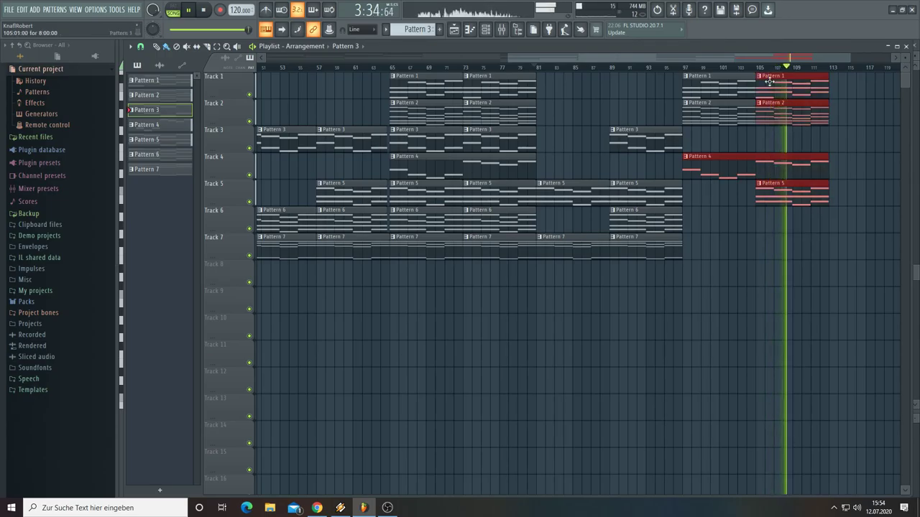
left_click_drag(838, 230, 702, 75)
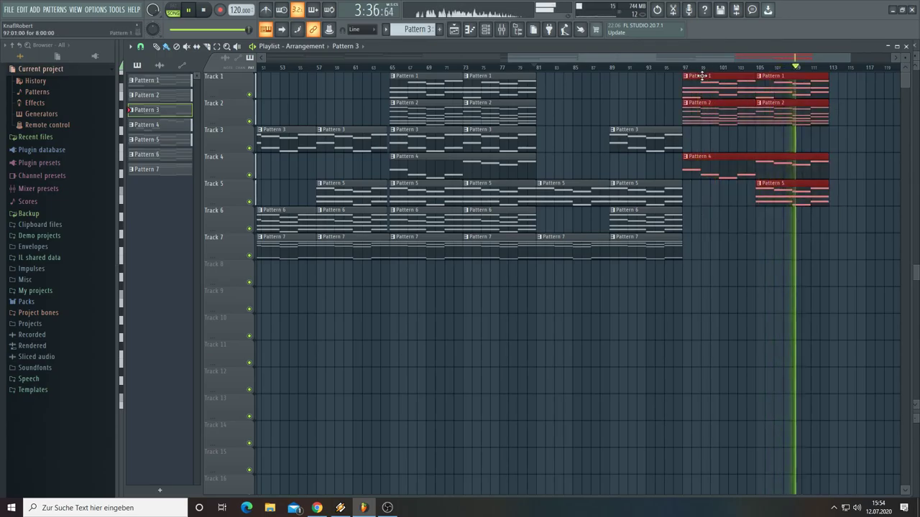
key("ctrl+b")
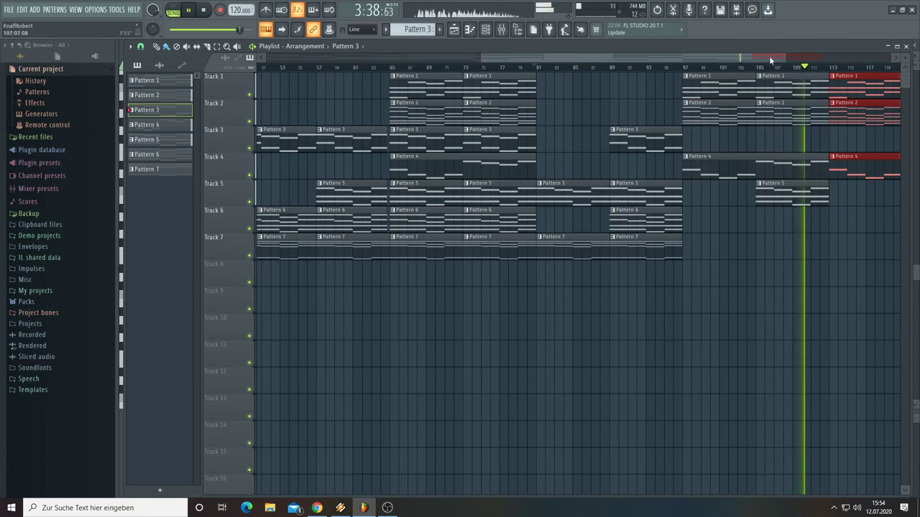
Step: Fill in Pattern 3 clips at bars 113 and 121, Pattern 5 at bar 113 and Pattern 7 at bar 121 on their own tracks
left_click_drag(769, 60, 832, 69)
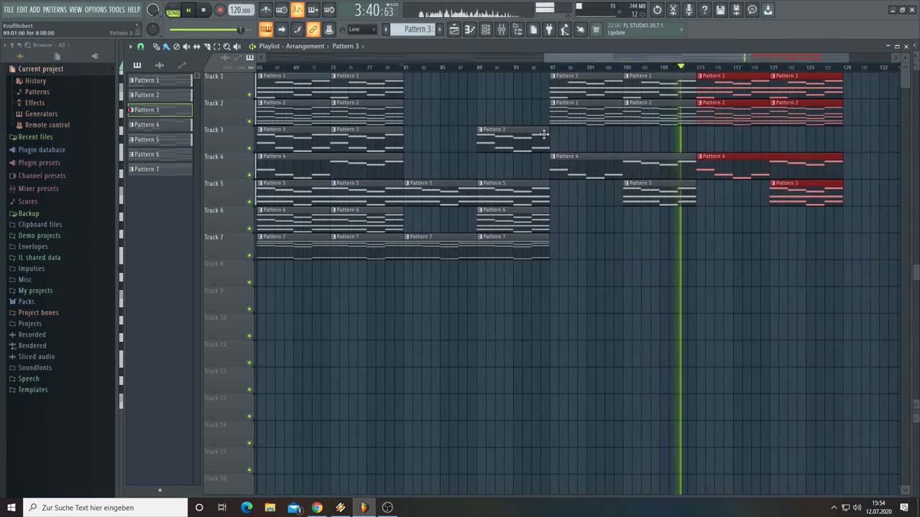
left_click(704, 150)
left_click_drag(701, 141, 678, 201)
left_click(776, 192)
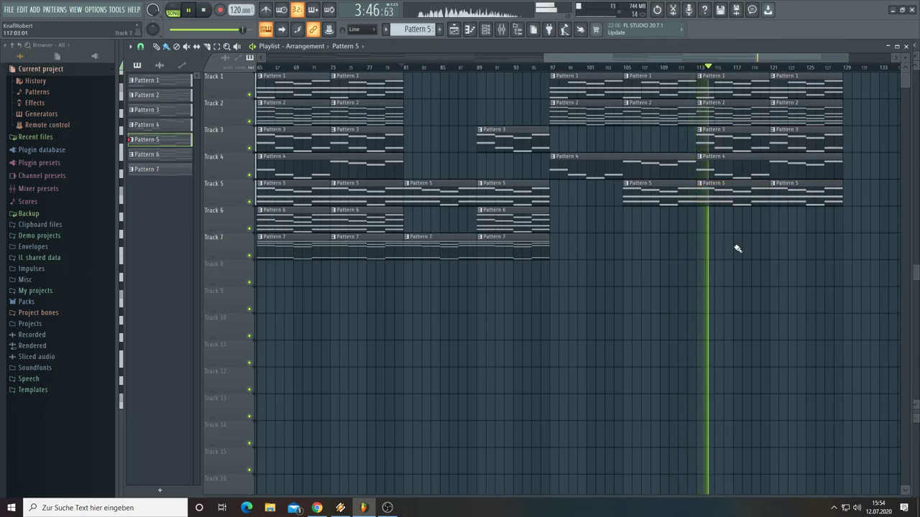
left_click(510, 249)
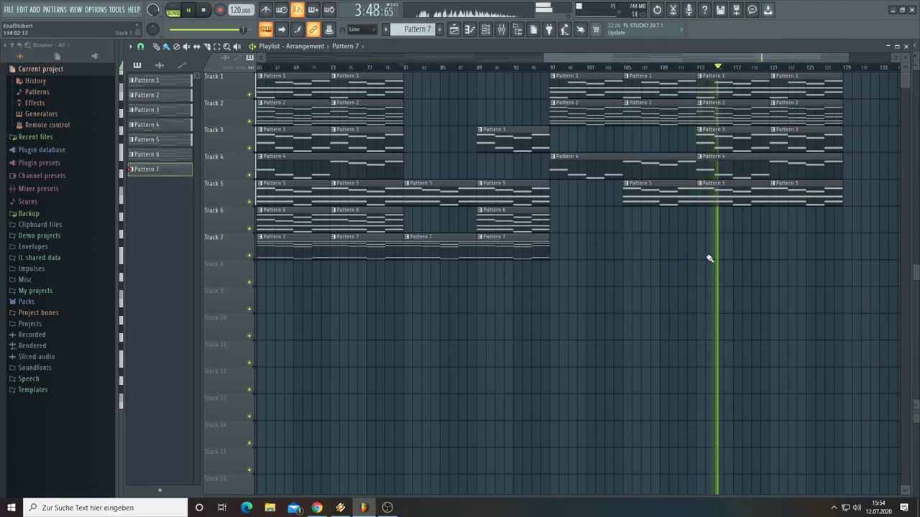
left_click(769, 253)
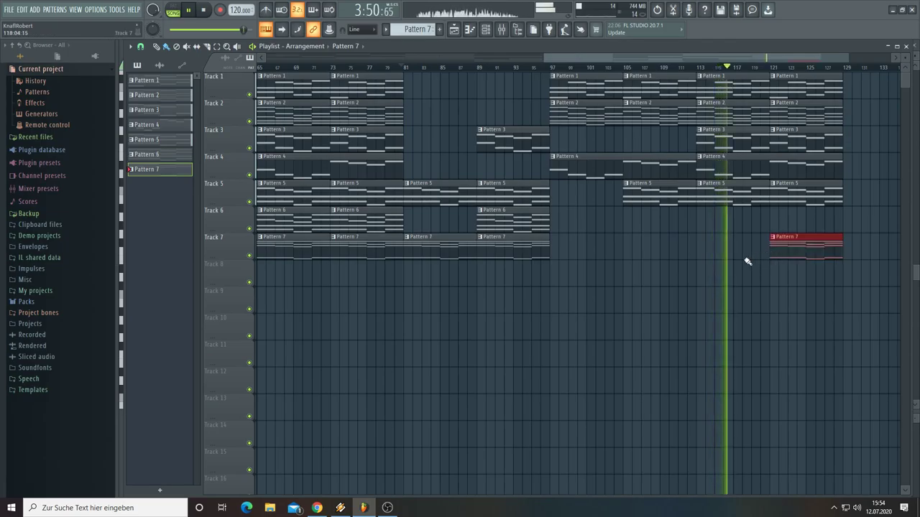
Step: Copy the full section at bars 65 to 80 on Tracks 1 to 7 to bar 129
left_click_drag(397, 285, 878, 163)
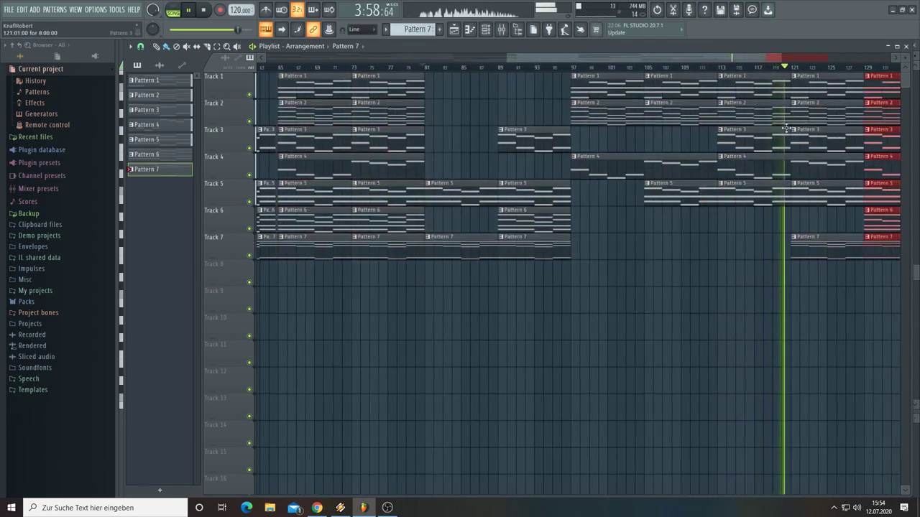
left_click_drag(783, 57, 872, 119)
left_click(854, 160)
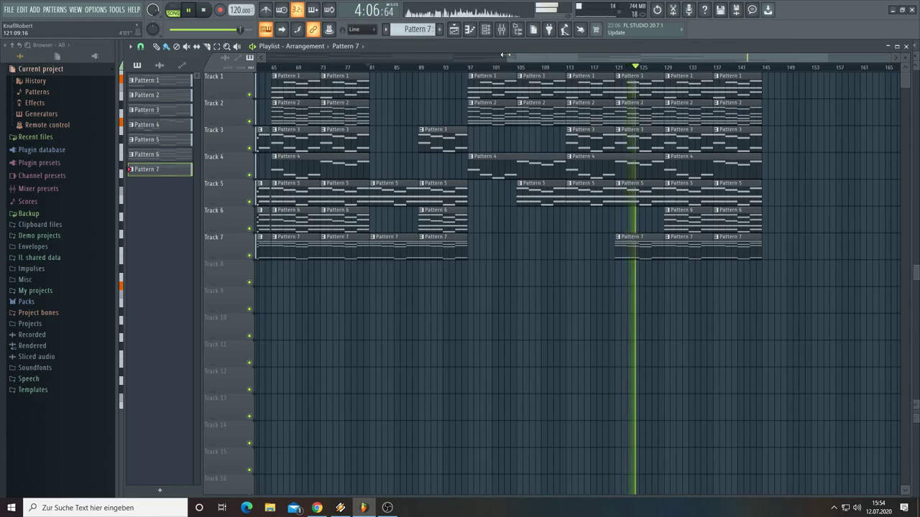
Step: Lower the mixer volume of Insert 5 to about 90% (-2.3 dB) and bring up the channel rack
left_click_drag(505, 54, 222, 65)
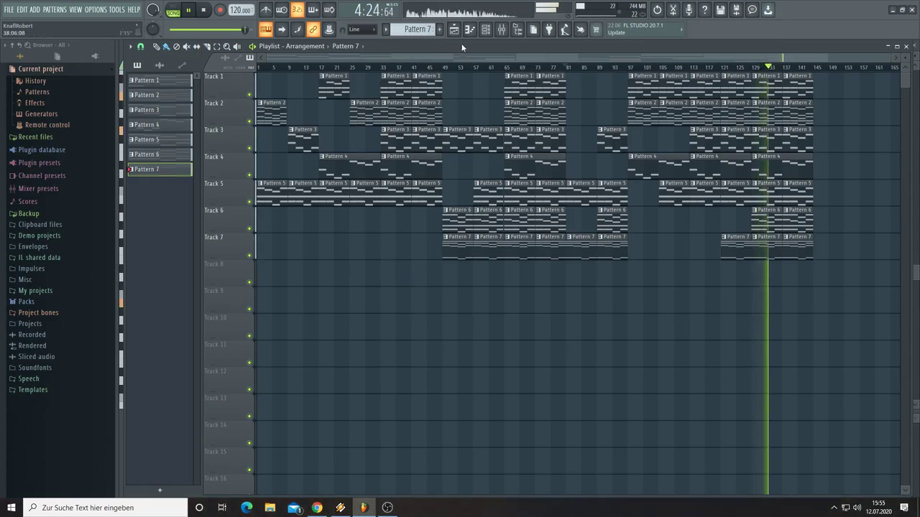
left_click(502, 32)
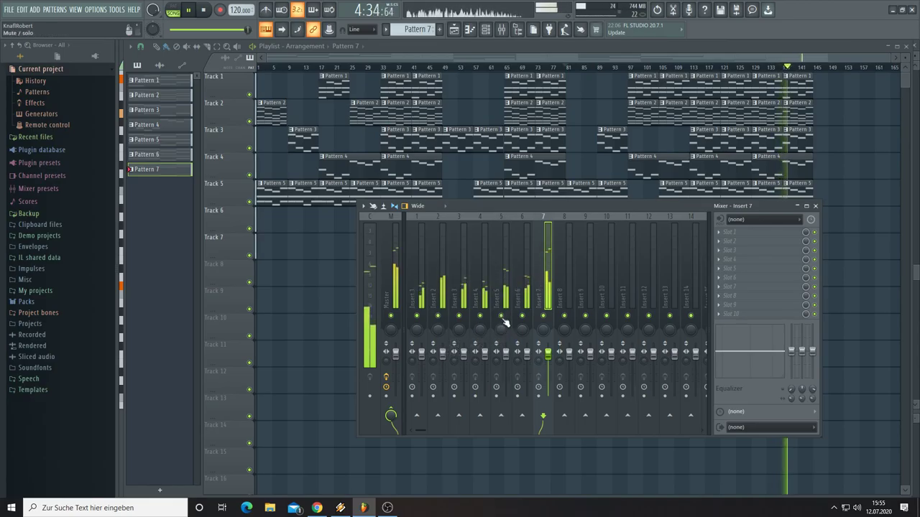
left_click(506, 355)
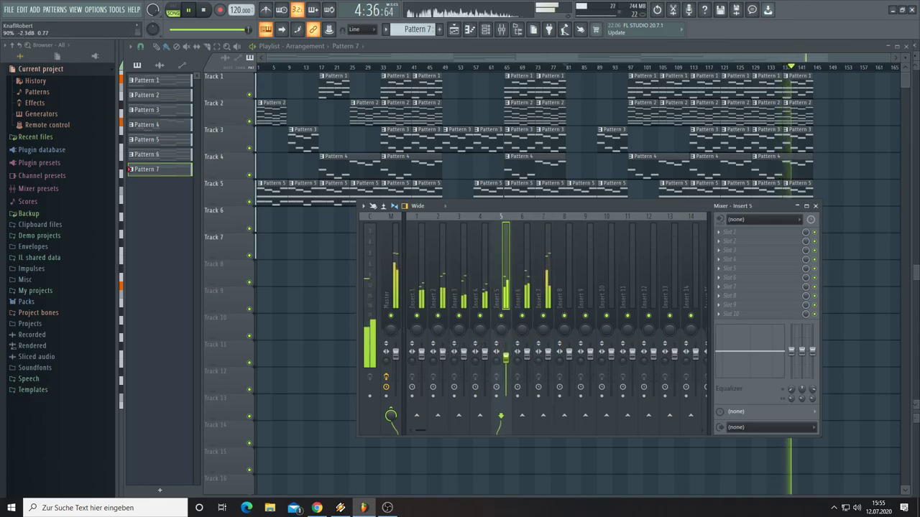
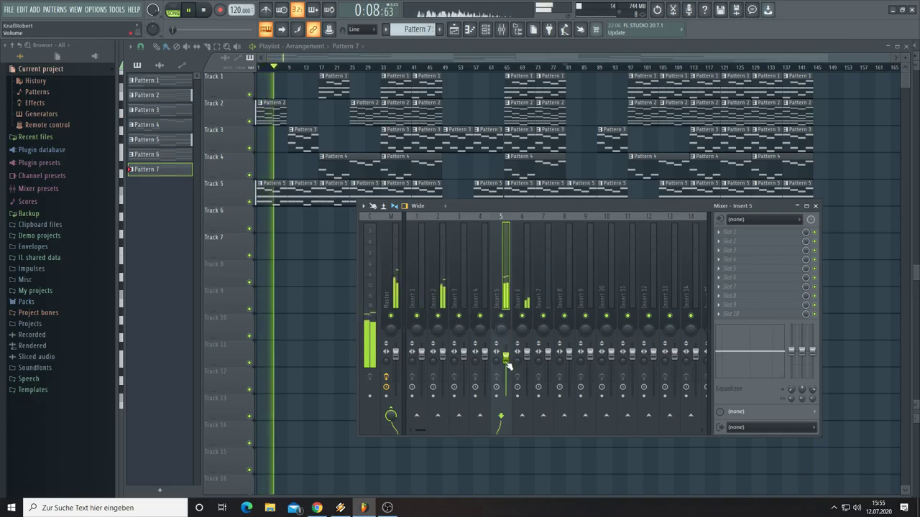
left_click(486, 29)
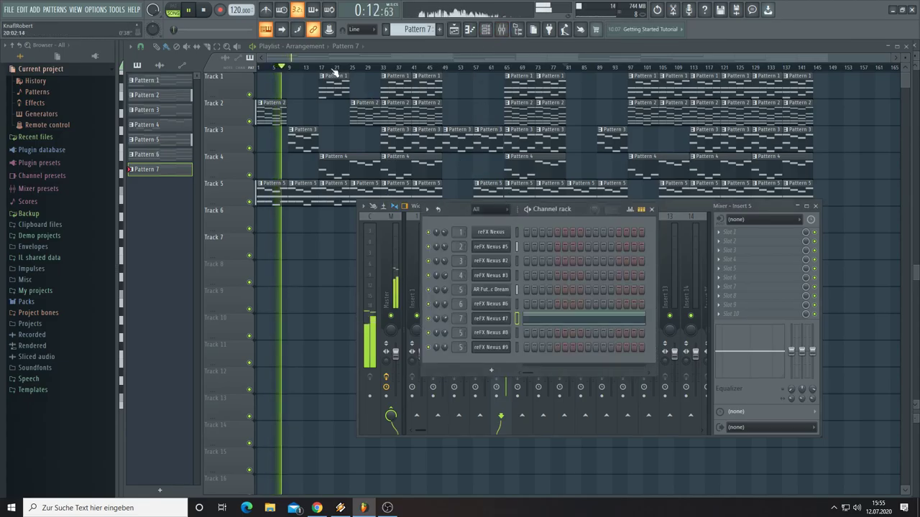
Step: Open the AR Futuristic Dream channel in Pattern 5 and create an automation clip for its modulation wheel
scroll(418, 28, "up", 2)
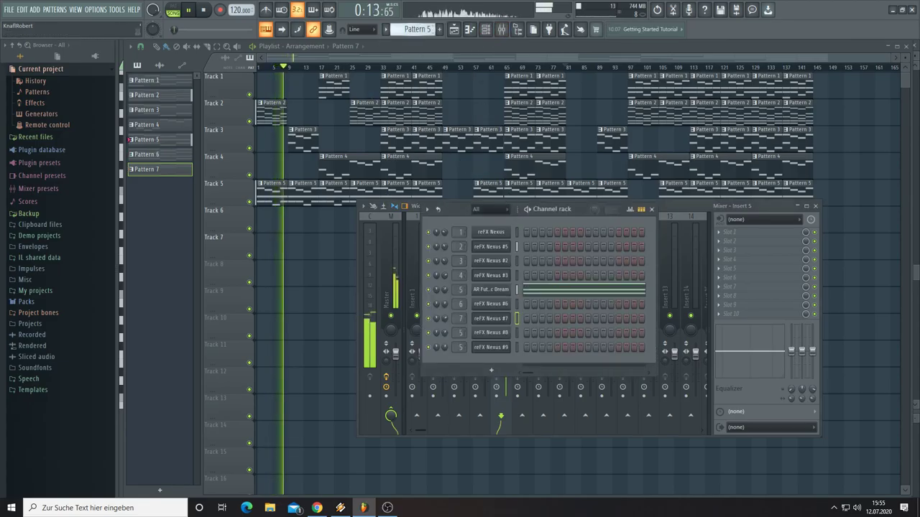
left_click(494, 290)
left_click_drag(311, 240, 471, 287)
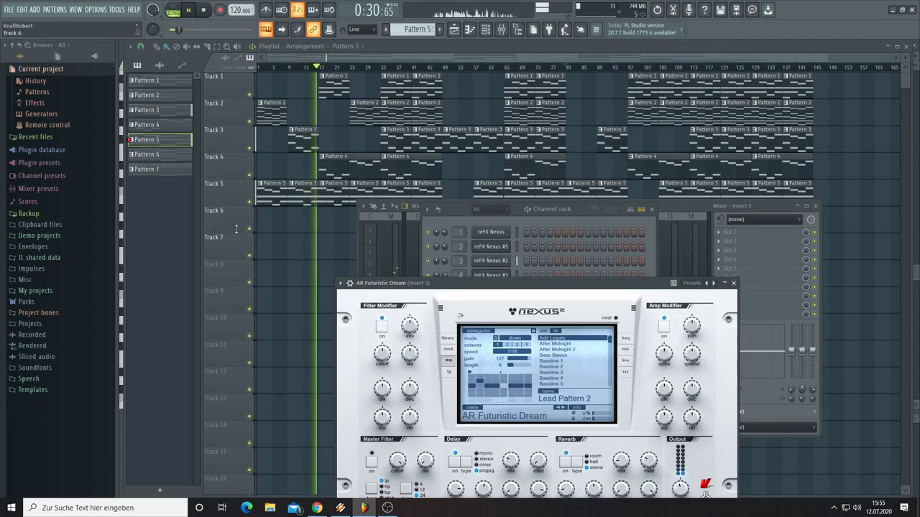
left_click(122, 10)
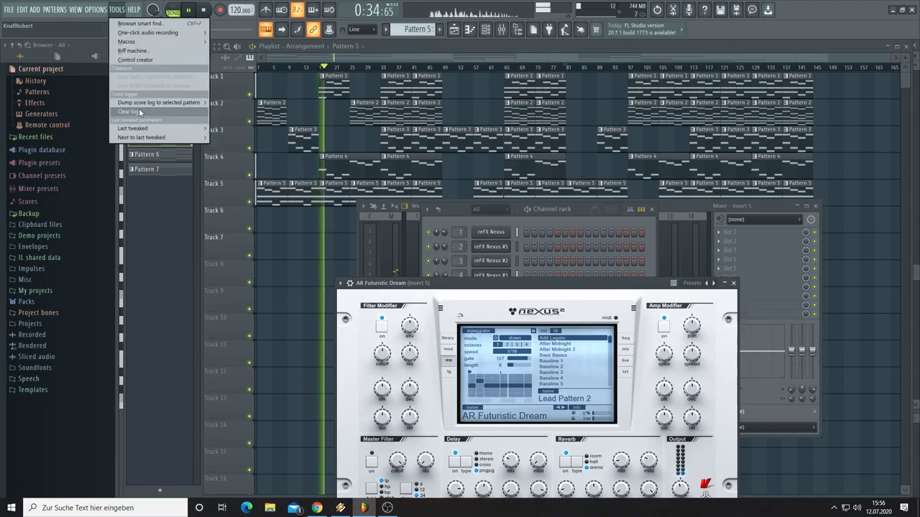
mouse_move(144, 129)
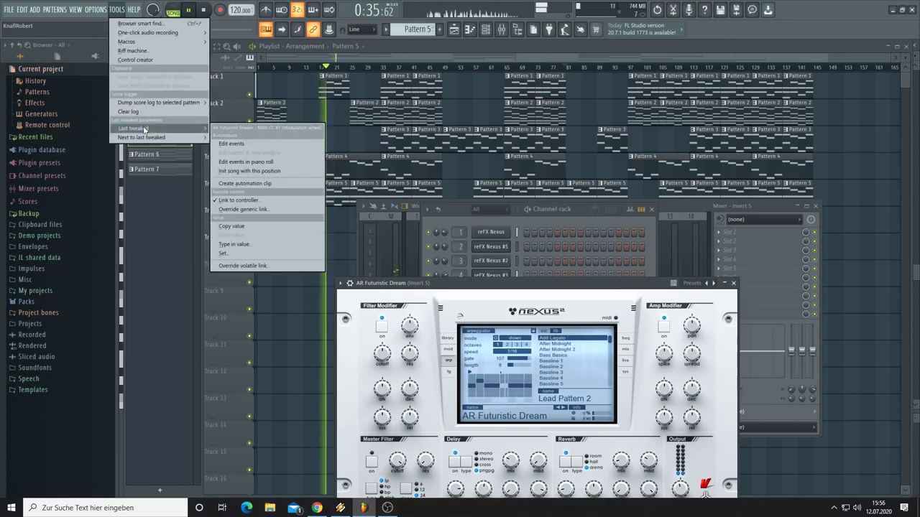
left_click(257, 183)
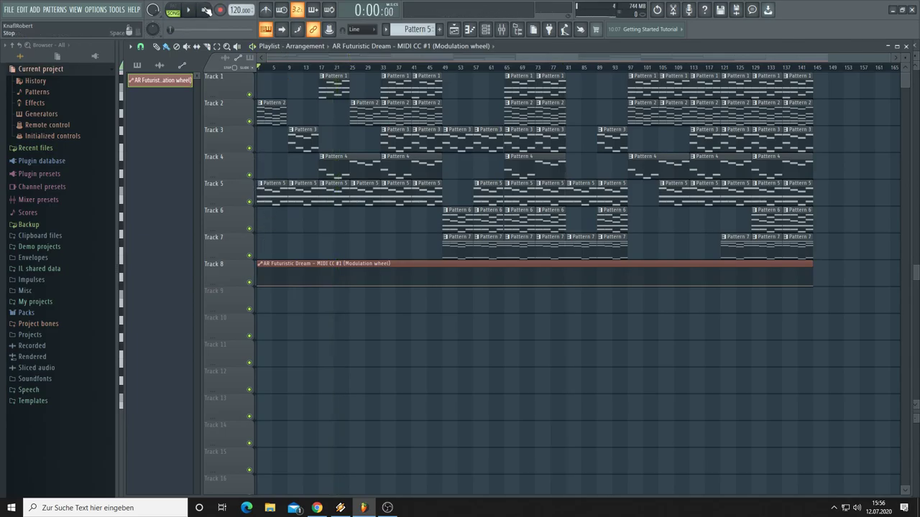
Step: Shape a curved modulation rise peaking at bar 9 and dropping straight to zero, with the automation clip moved to Track 6
left_click_drag(288, 281, 291, 270)
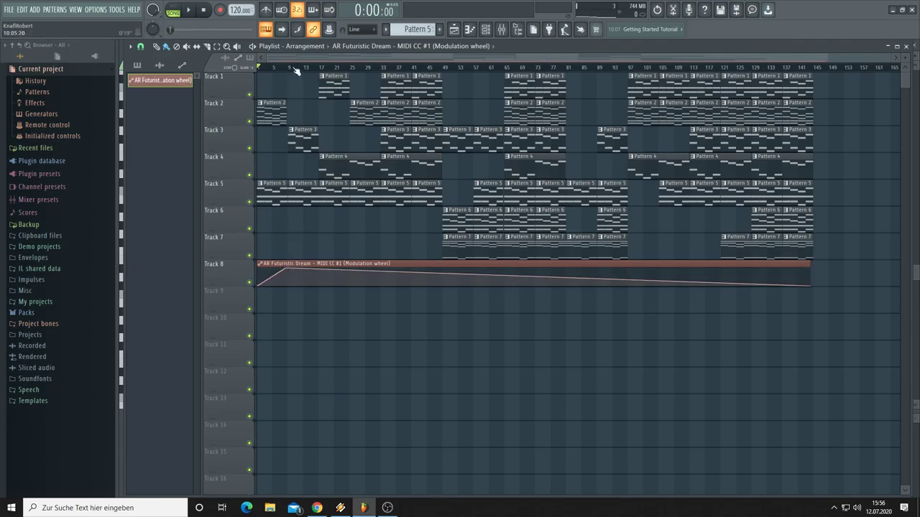
scroll(294, 68, "up", 4)
left_click_drag(307, 57, 248, 54)
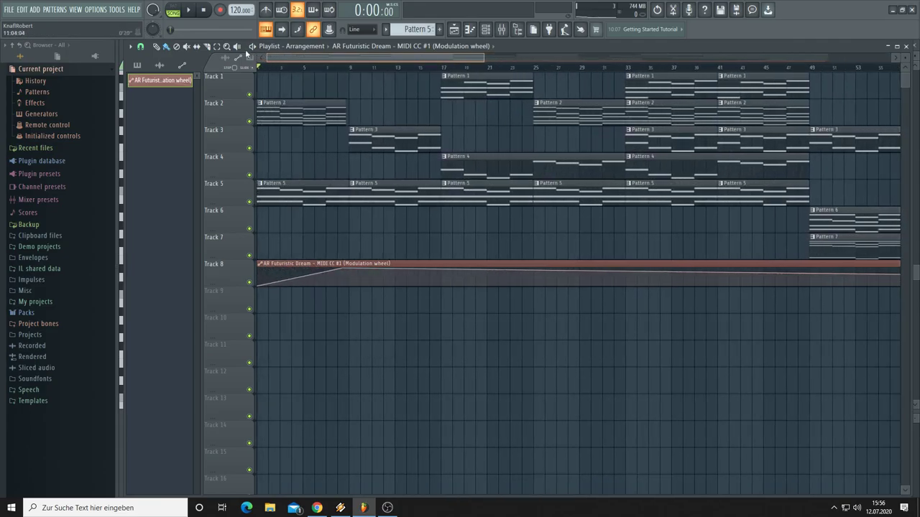
left_click_drag(310, 261, 310, 206)
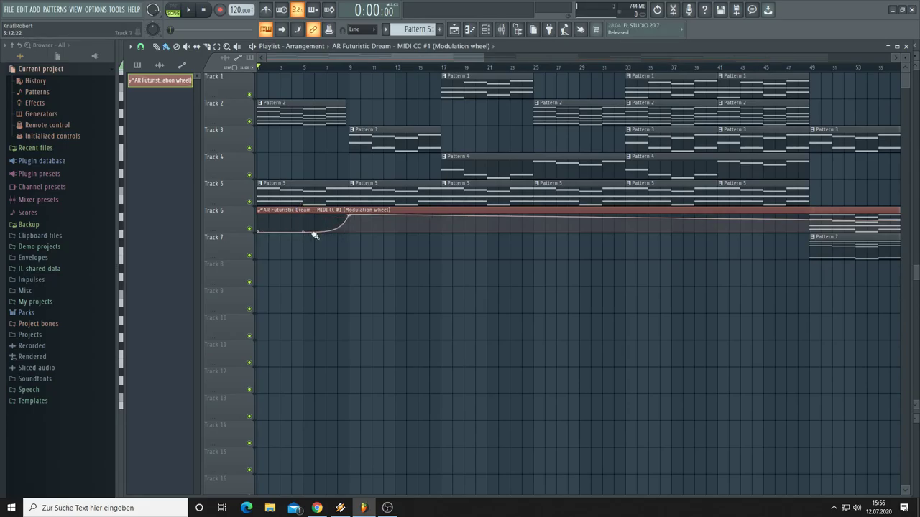
left_click_drag(353, 228, 343, 240)
Step: Play the song and add a second curved modulation rise from bar 17 that peaks at bar 25 and drops to zero
key("space")
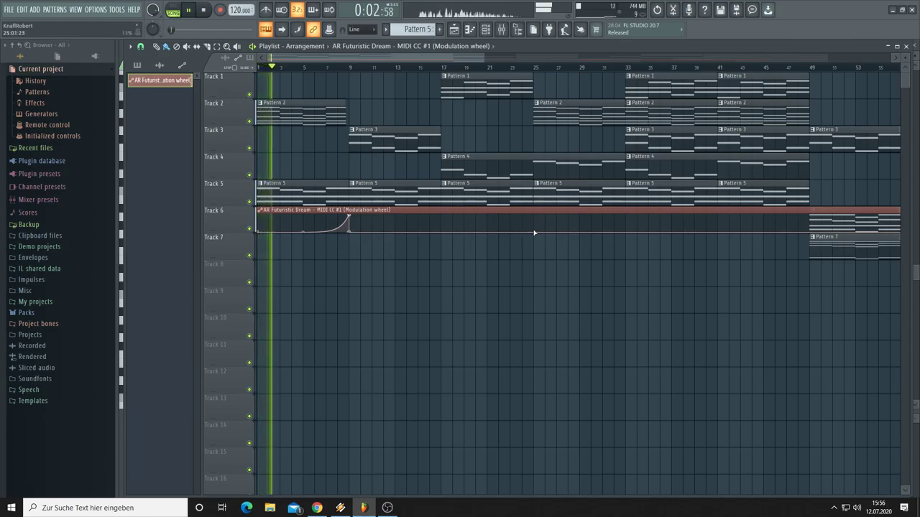
left_click_drag(534, 233, 534, 215)
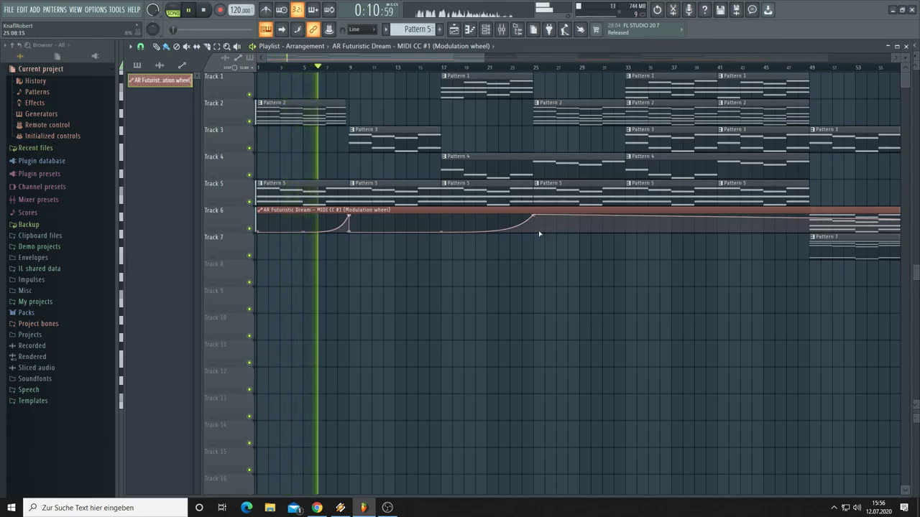
left_click_drag(540, 234, 534, 238)
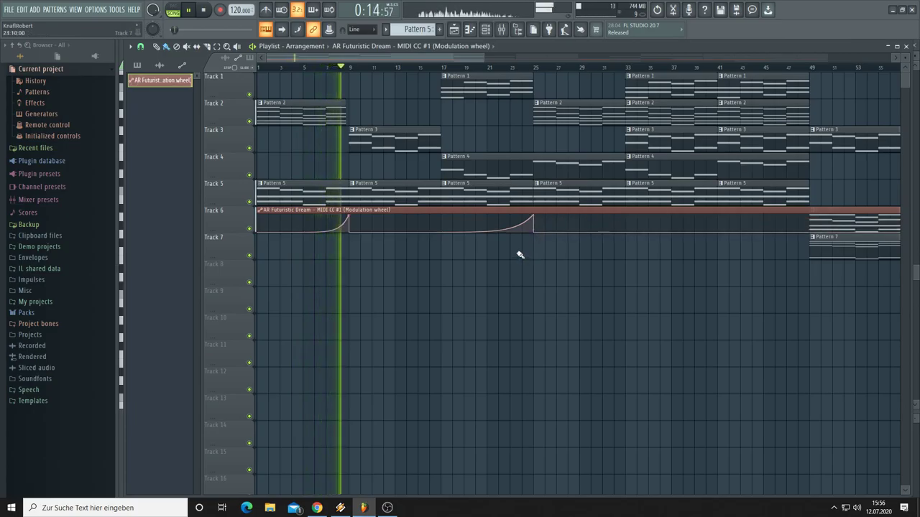
Step: Steepen the modulation rises before bars 9 and 25 and lower both peaks to about 50%
right_click(319, 232)
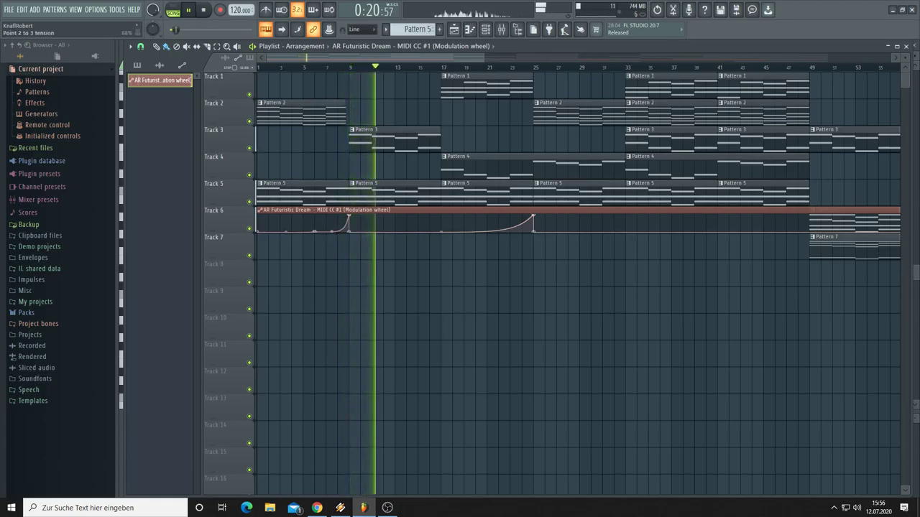
left_click(305, 70)
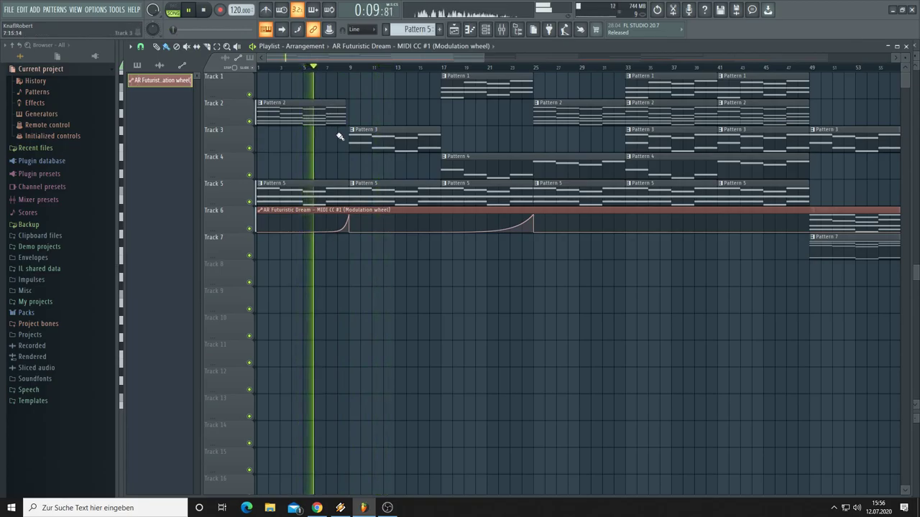
right_click(500, 232)
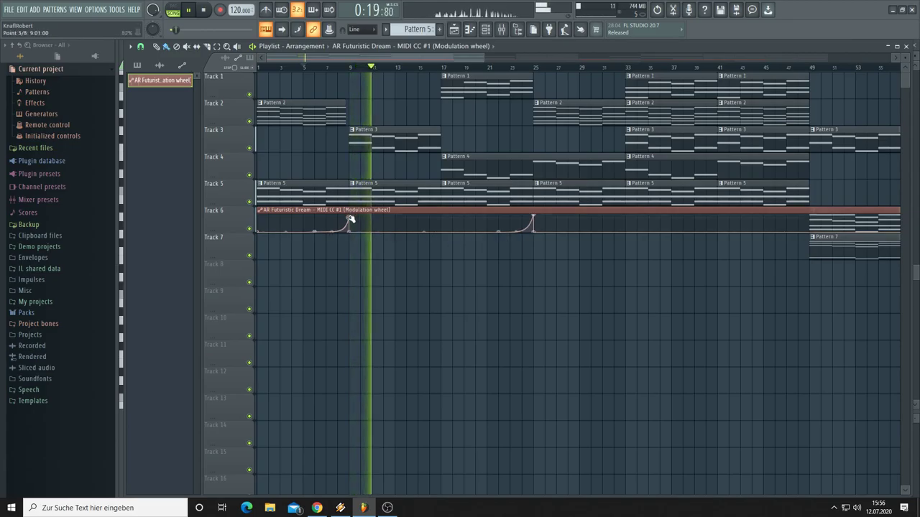
left_click_drag(350, 219, 351, 226)
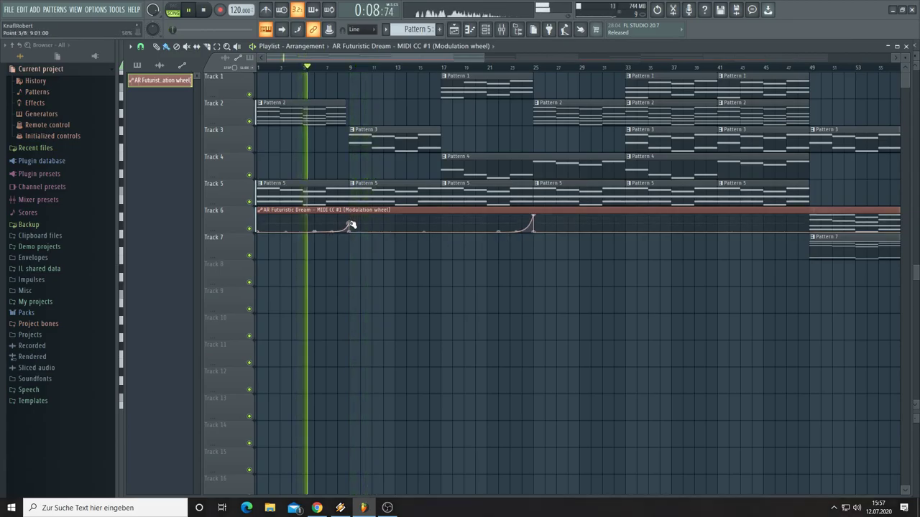
left_click_drag(534, 216, 532, 226)
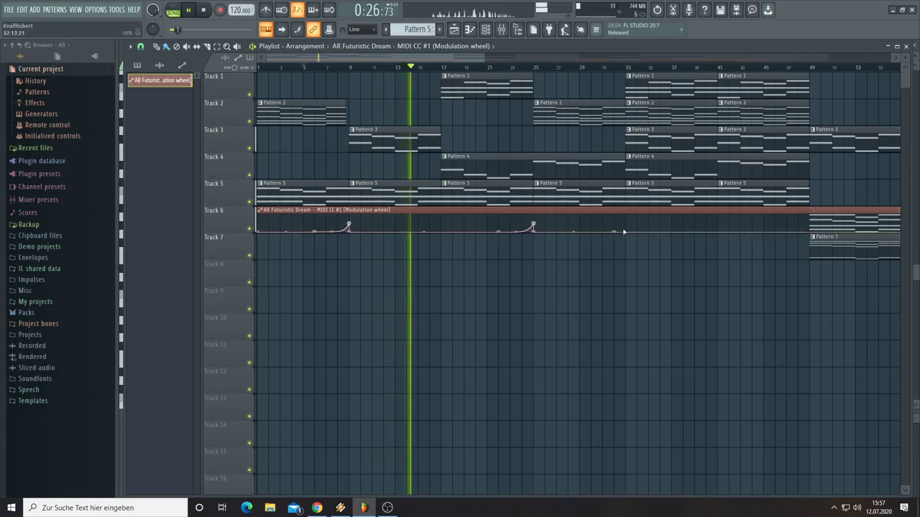
Step: Add short modulation rises into bar 33 at about 63%, with a drop to zero after it, and into bar 49
left_click_drag(623, 232, 626, 223)
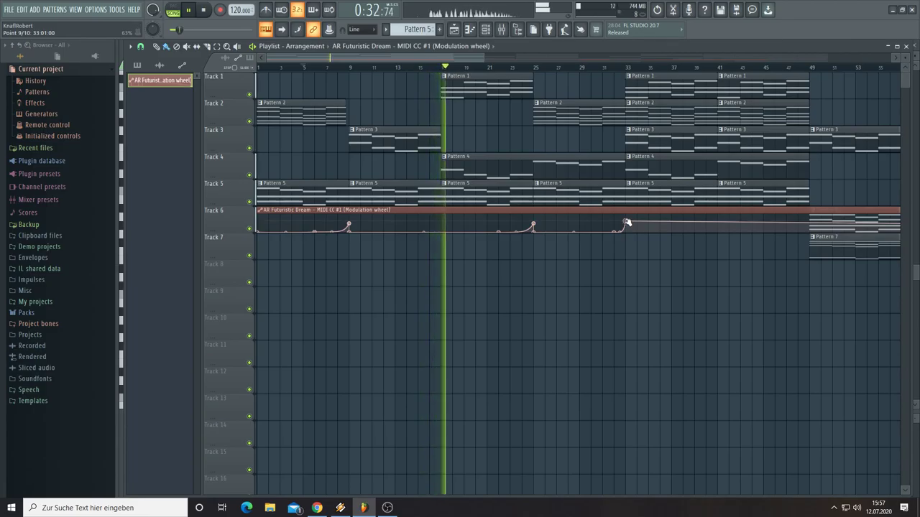
left_click_drag(627, 222, 628, 241)
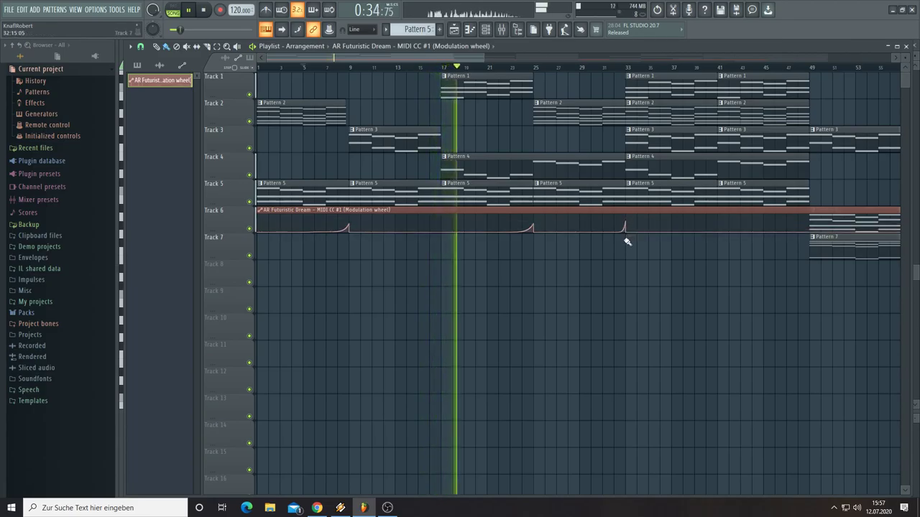
mouse_move(786, 234)
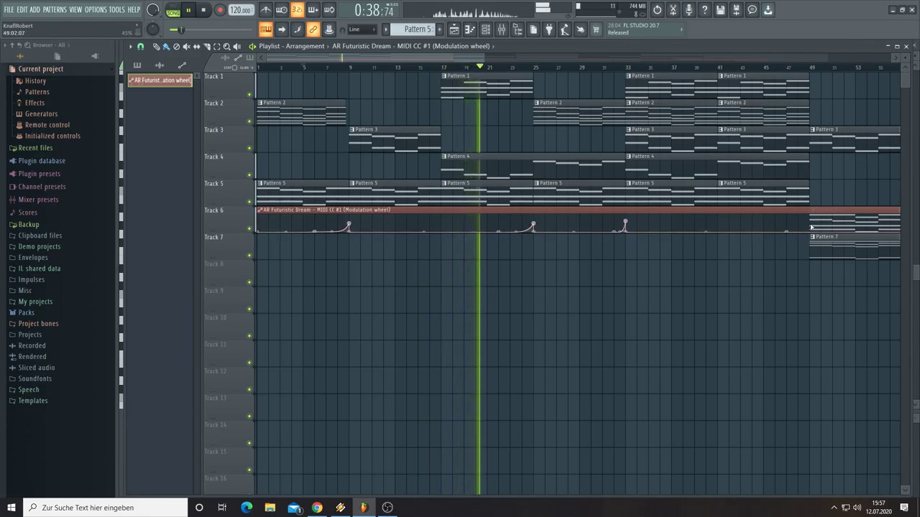
left_click_drag(810, 227, 810, 224)
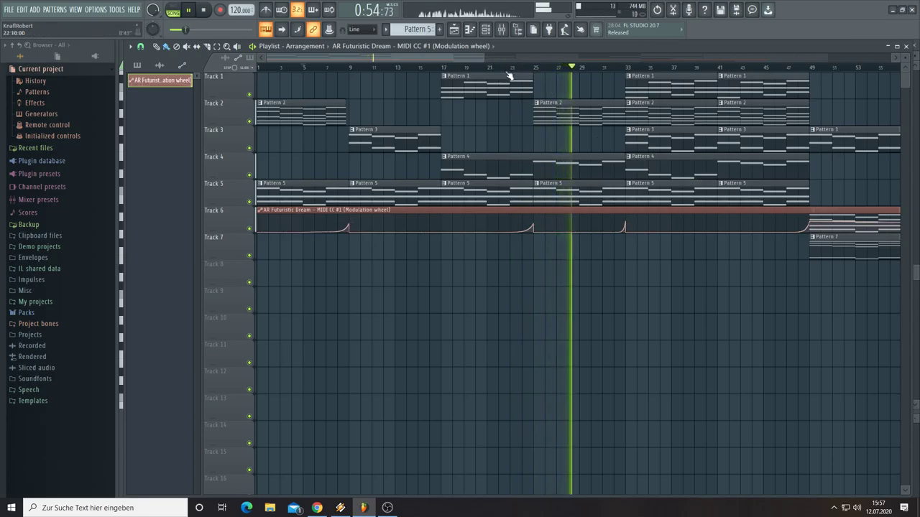
Step: Curve the modulation from bar 49 down to zero at bar 57, up to about 47% just before bar 65, and back to zero
left_click_drag(466, 57, 573, 87)
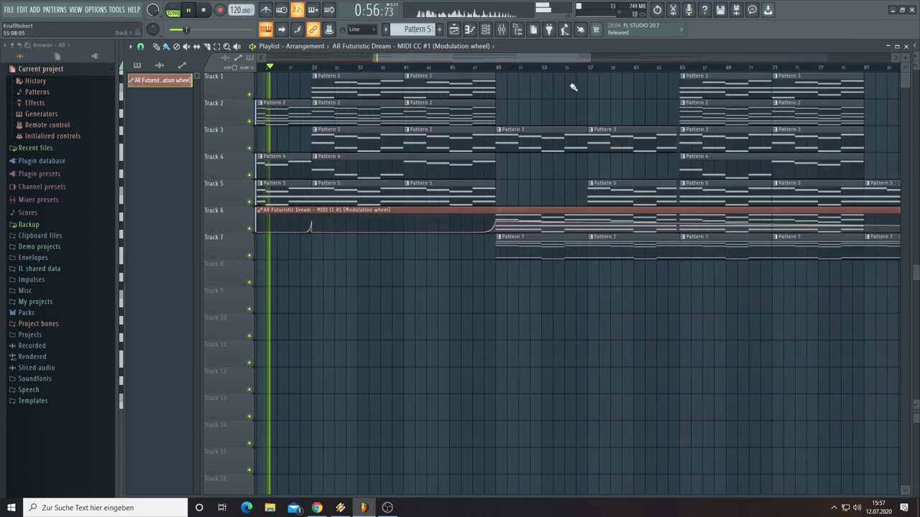
left_click_drag(589, 222, 590, 237)
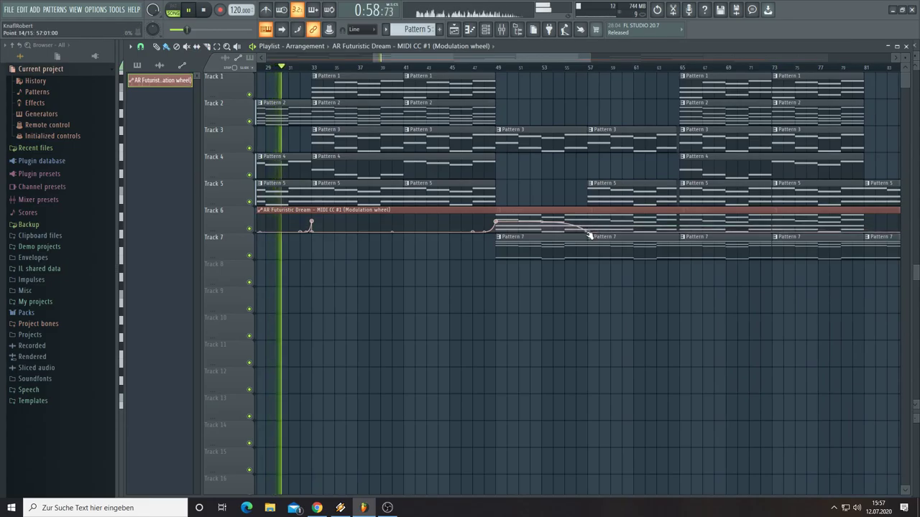
left_click(677, 226)
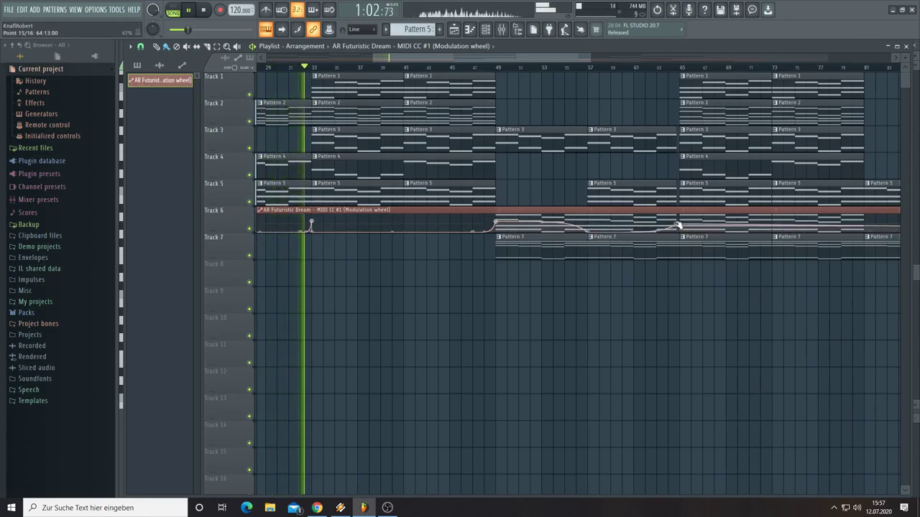
left_click_drag(677, 227, 679, 234)
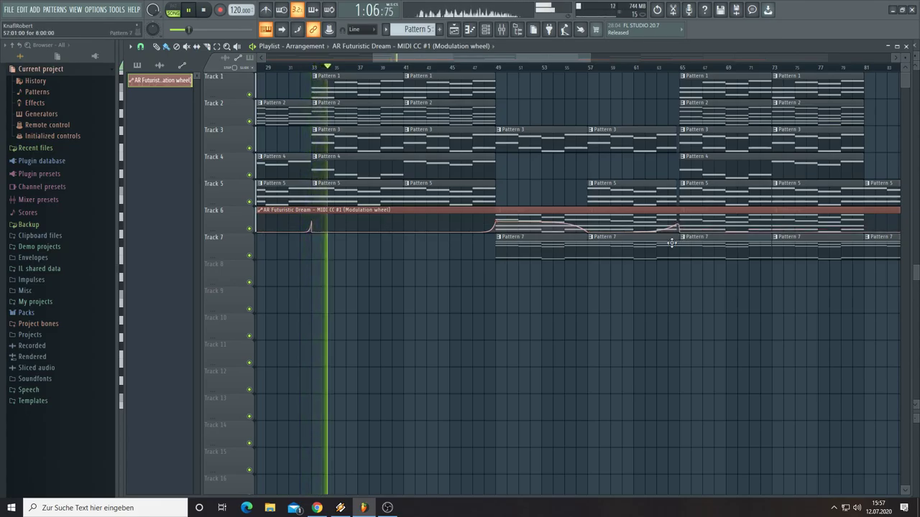
Step: Move the modulation automation clip onto Track 5 and add further rises peaking at bars 81, 97 and 129, each dropping to zero
left_click_drag(565, 208, 551, 176)
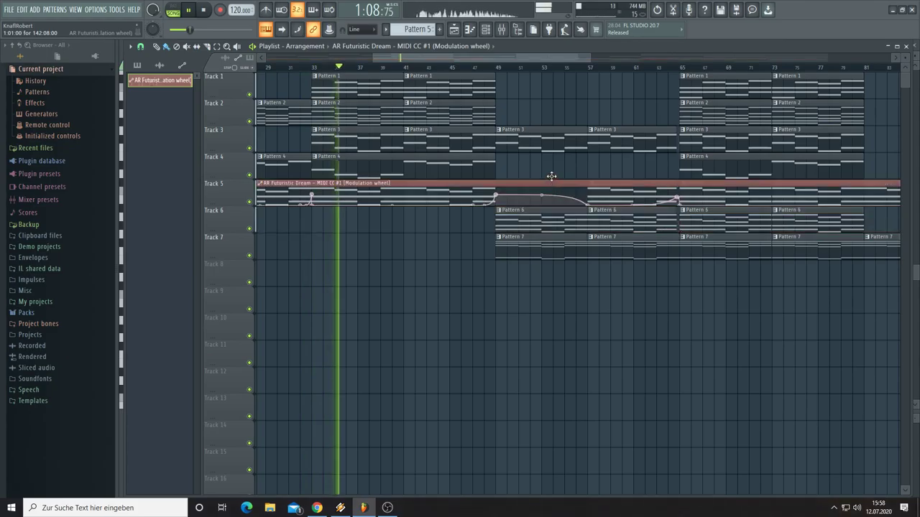
left_click_drag(563, 59, 624, 59)
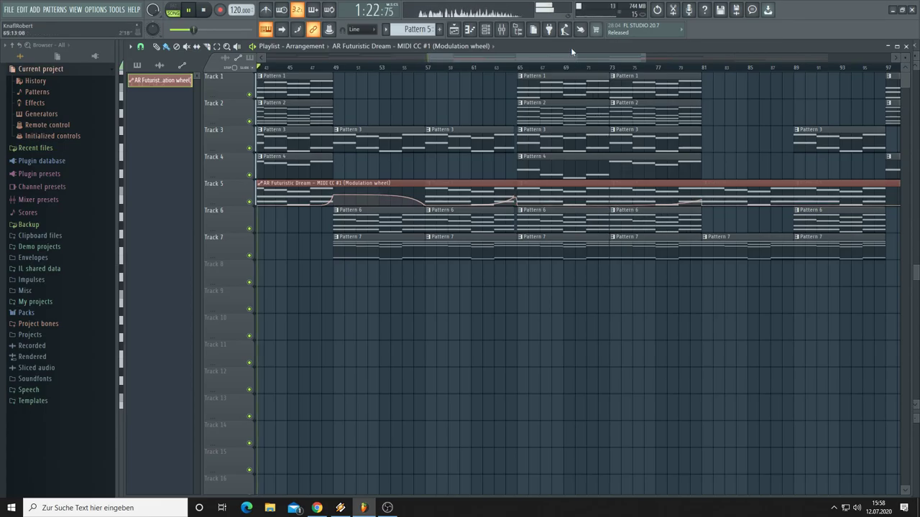
left_click_drag(577, 57, 638, 68)
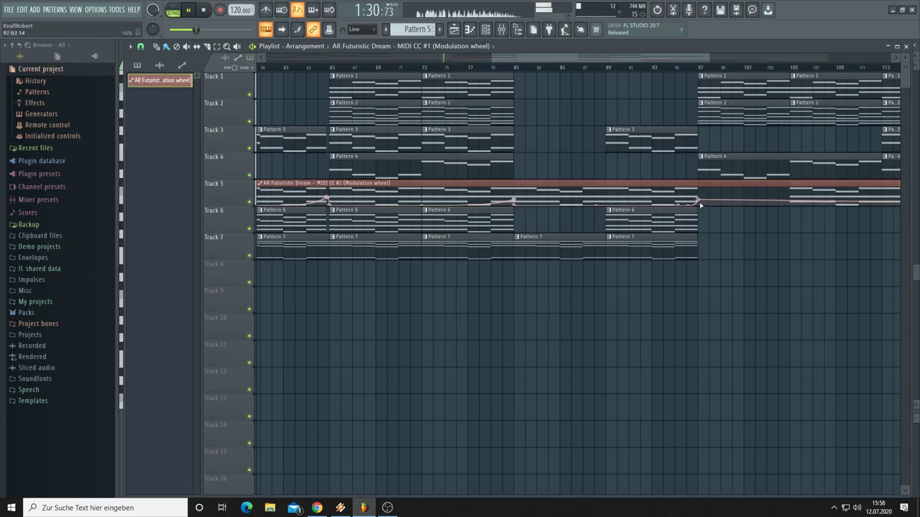
left_click_drag(594, 55, 686, 77)
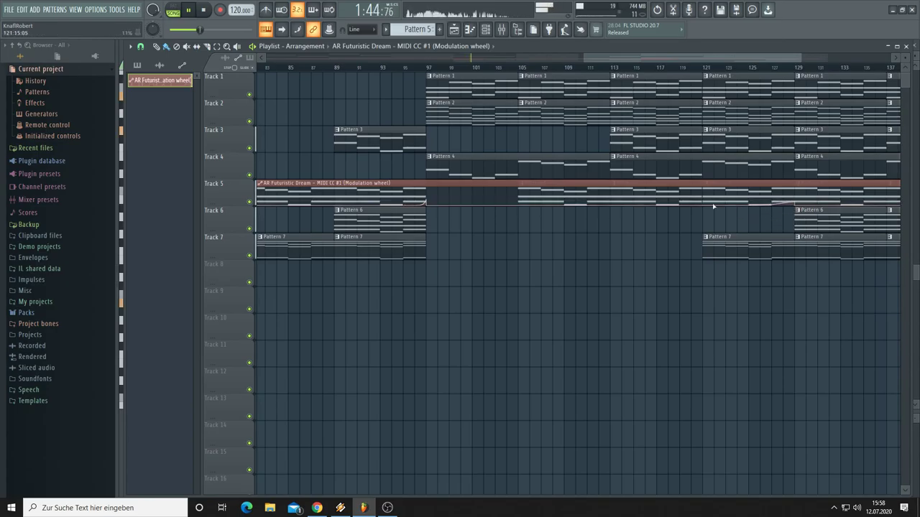
left_click_drag(601, 58, 266, 58)
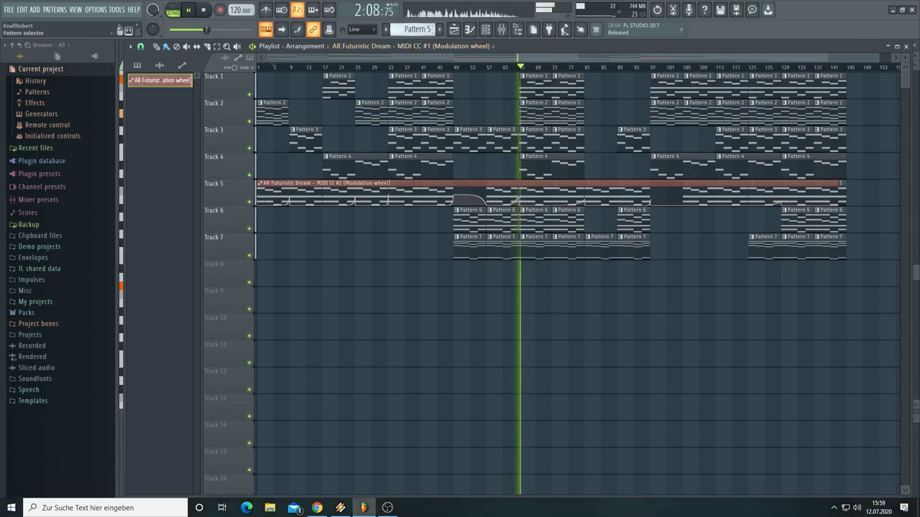
Step: Switch to the empty Pattern 8, route the reFX Nexus #8 channel to mixer Insert 8 and open its instrument window
scroll(414, 28, "down", 1)
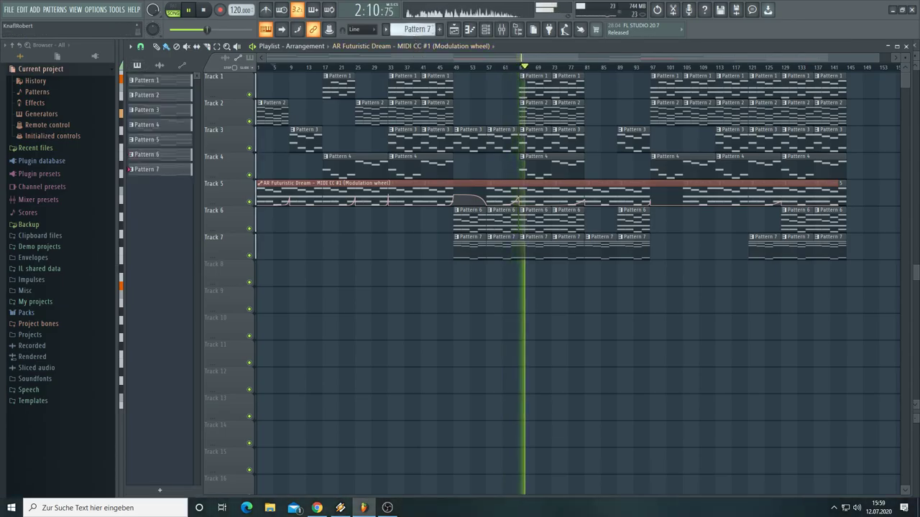
left_click(486, 30)
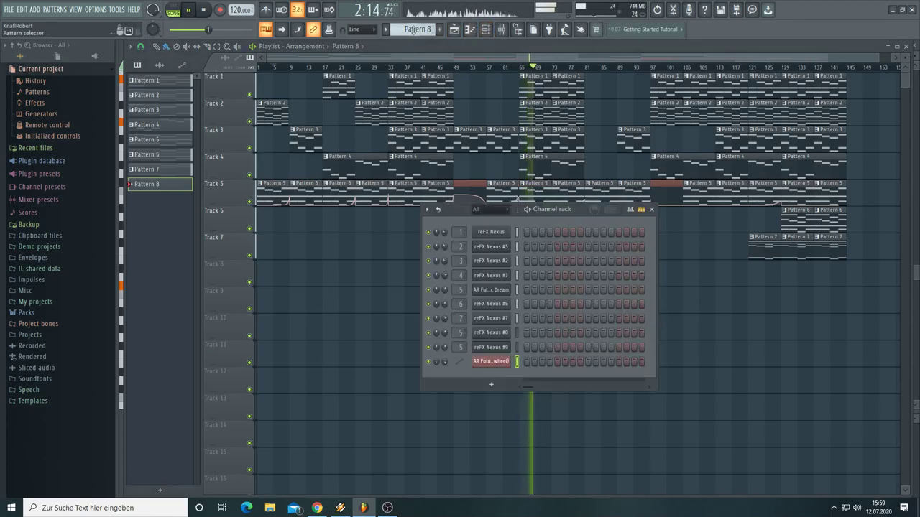
scroll(414, 29, "up", 1)
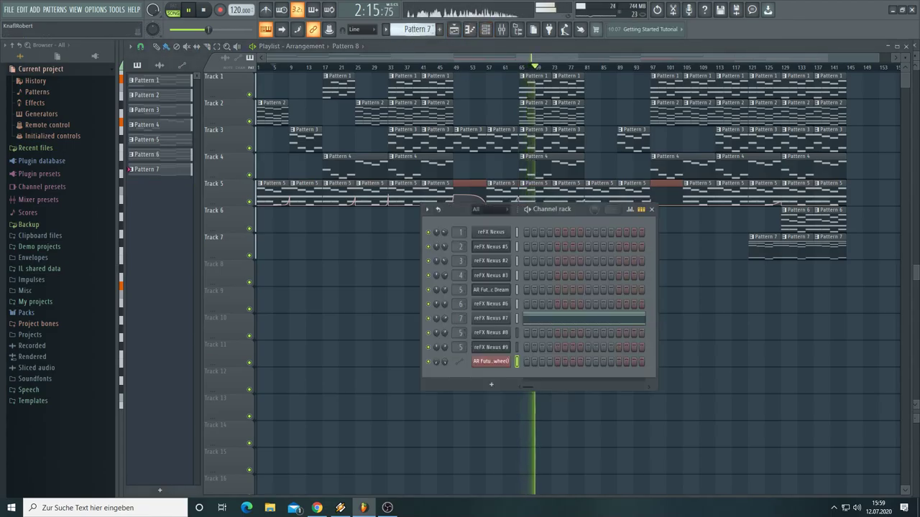
left_click(517, 317)
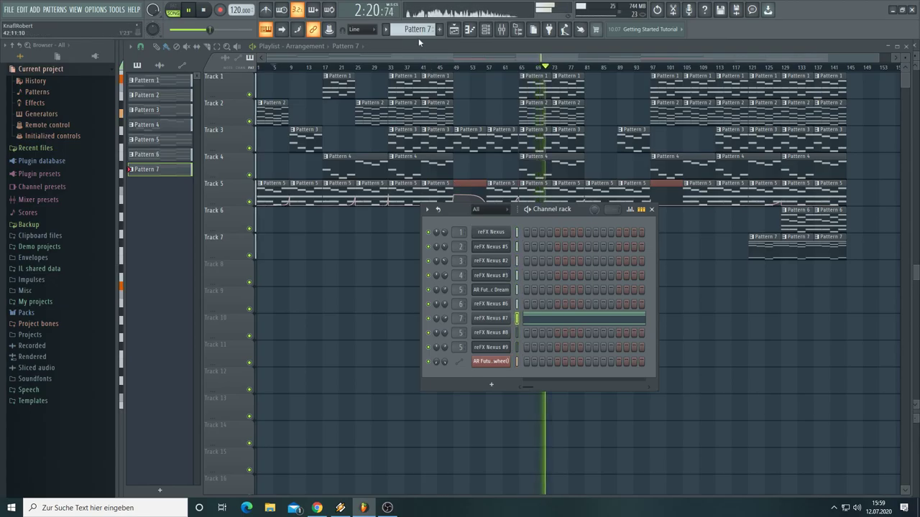
scroll(415, 29, "down", 1)
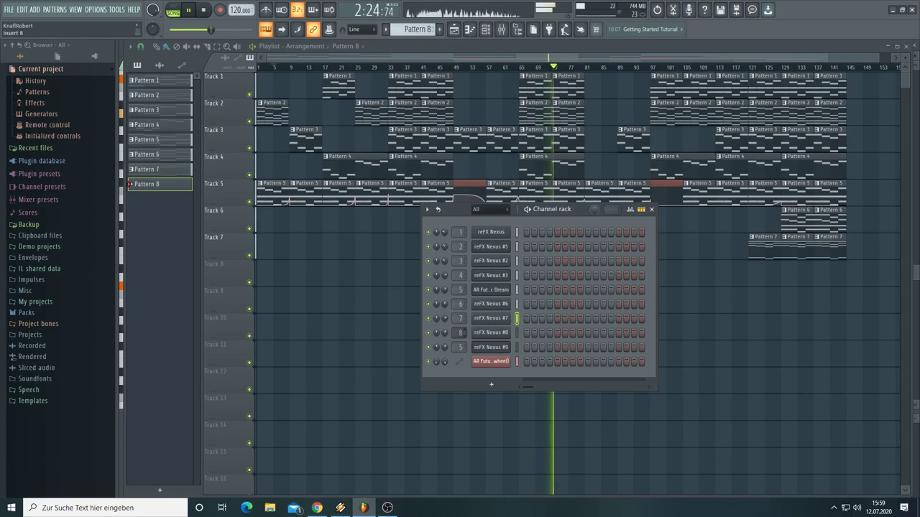
left_click(490, 333)
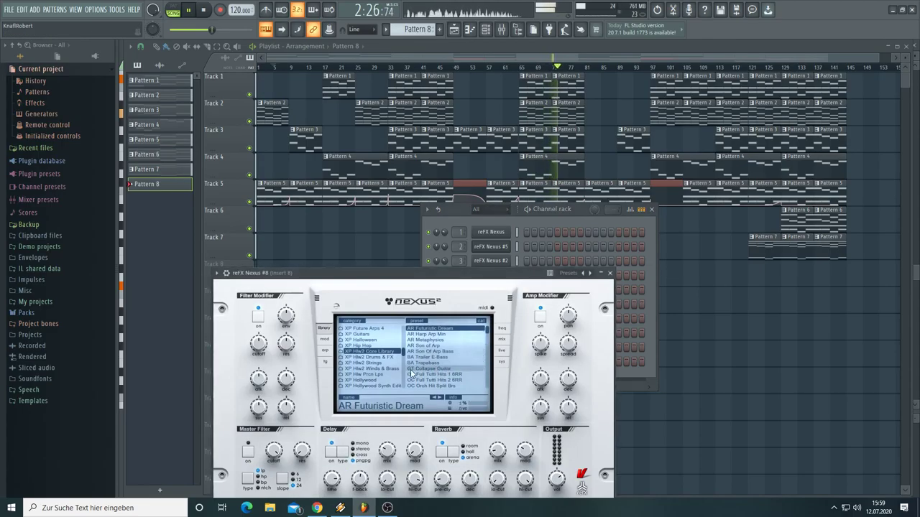
Step: Load the SQ Last Avenger 120BPM preset from the XP Hlw2 Core Library category into Nexus #8 after trying SQ Evolution 120BPM
scroll(435, 372, "down", 3)
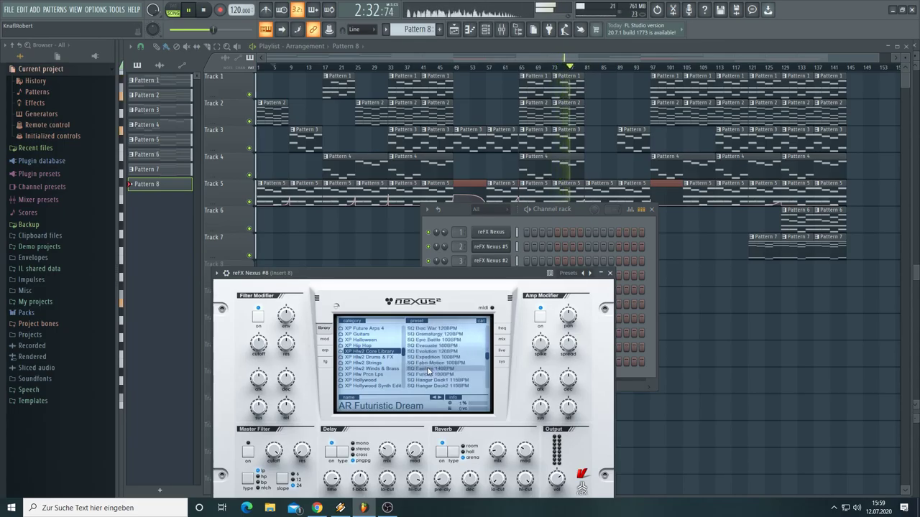
left_click(427, 352)
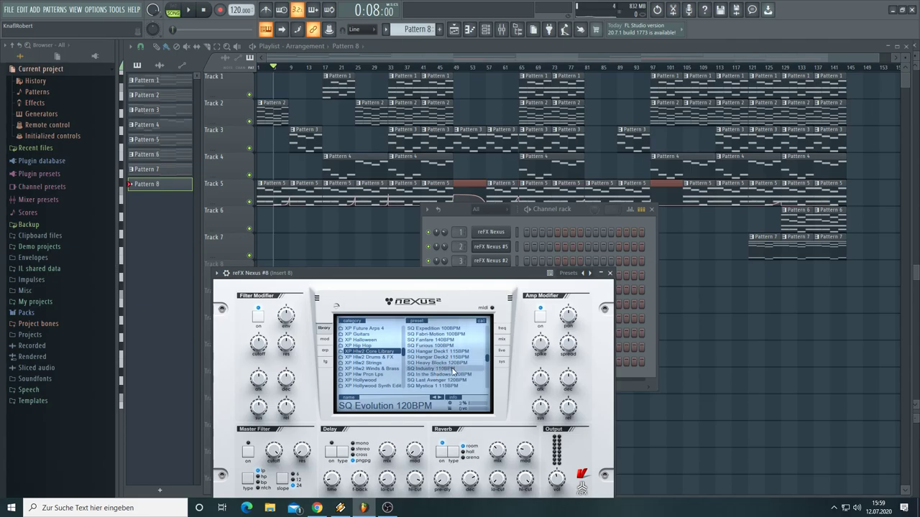
left_click(446, 381)
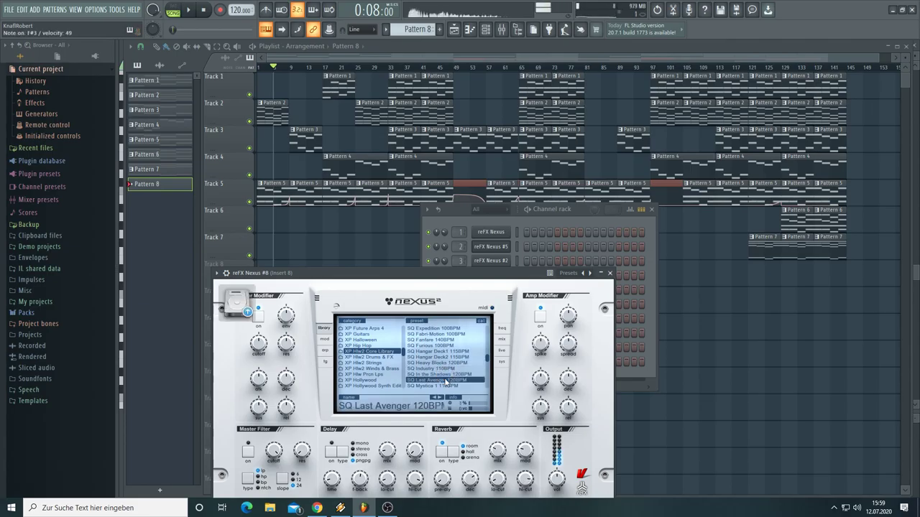
scroll(446, 368, "down", 2)
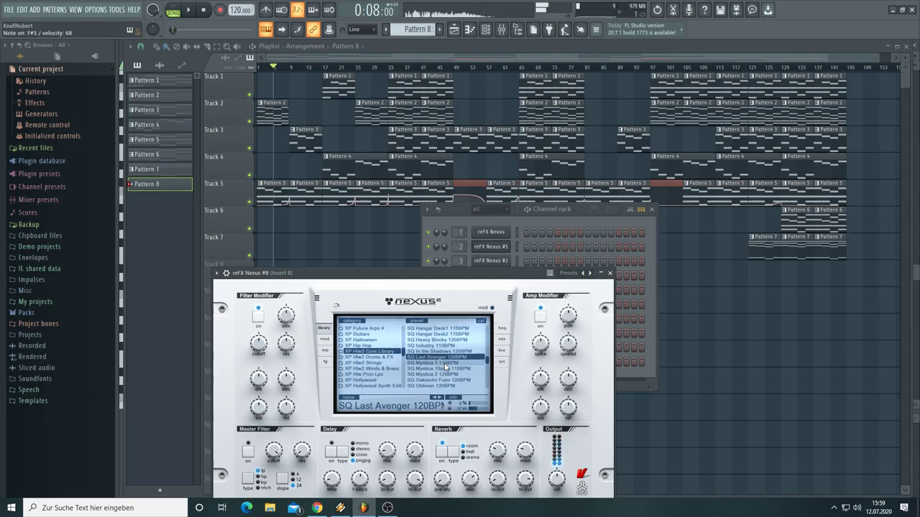
scroll(444, 367, "down", 1)
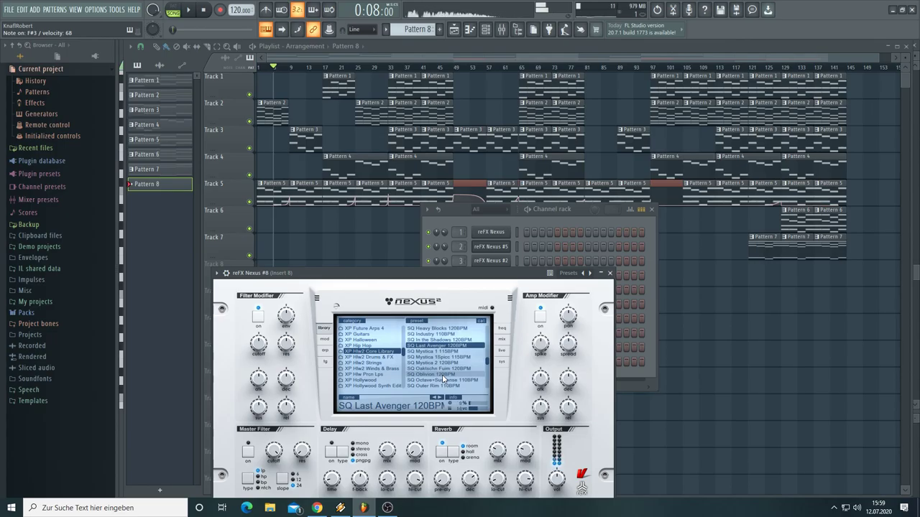
Step: Paste the eight-bar chord notes into the reFX Nexus #8 channel of Pattern 8 and open them in the piano roll
left_click(554, 208)
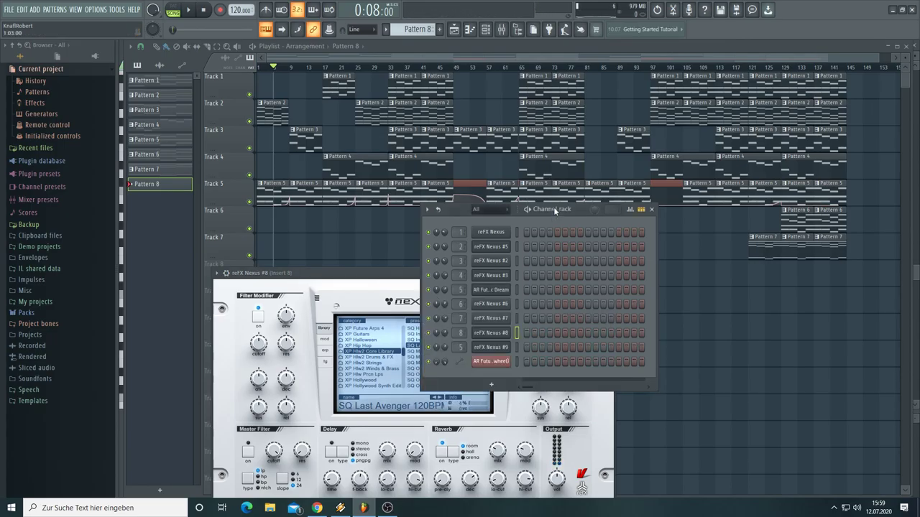
left_click(516, 333)
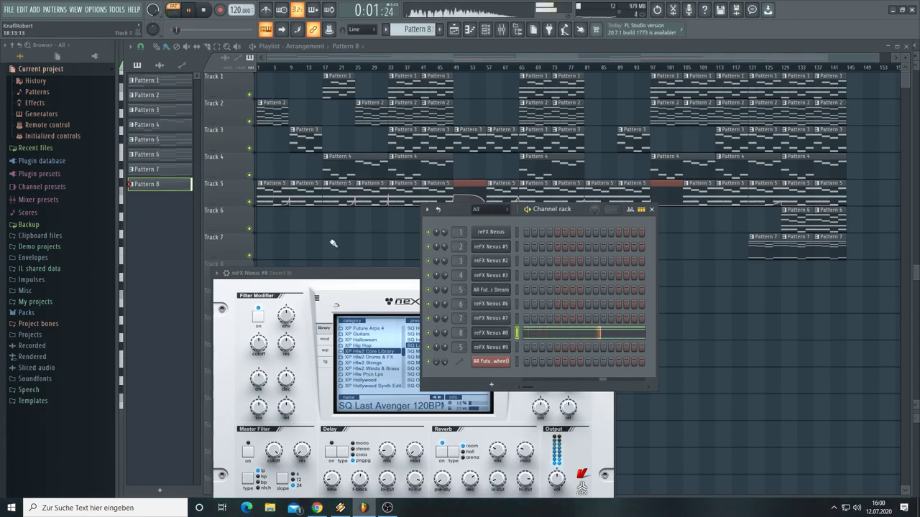
left_click(540, 336)
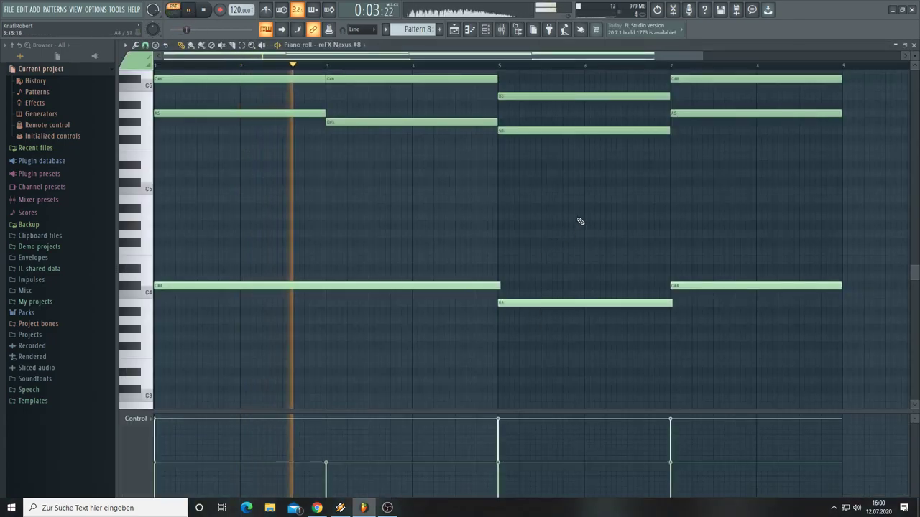
Step: Split the held E6 into two-bar notes by shortening it to end at bar 3 and adding E6 notes at bars 3, 5 and 7
left_click_drag(707, 207, 155, 69)
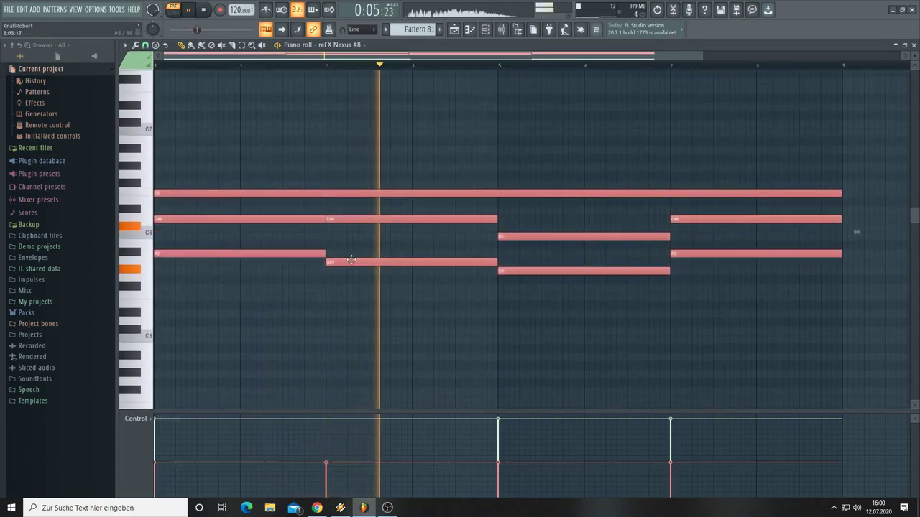
scroll(361, 319, "down", 3)
scroll(386, 276, "up", 3)
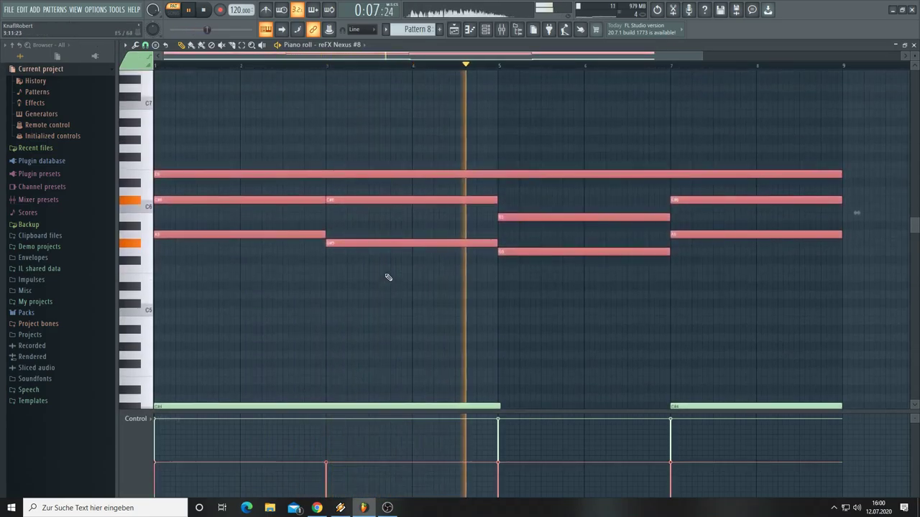
left_click_drag(841, 174, 325, 153)
left_click(540, 113)
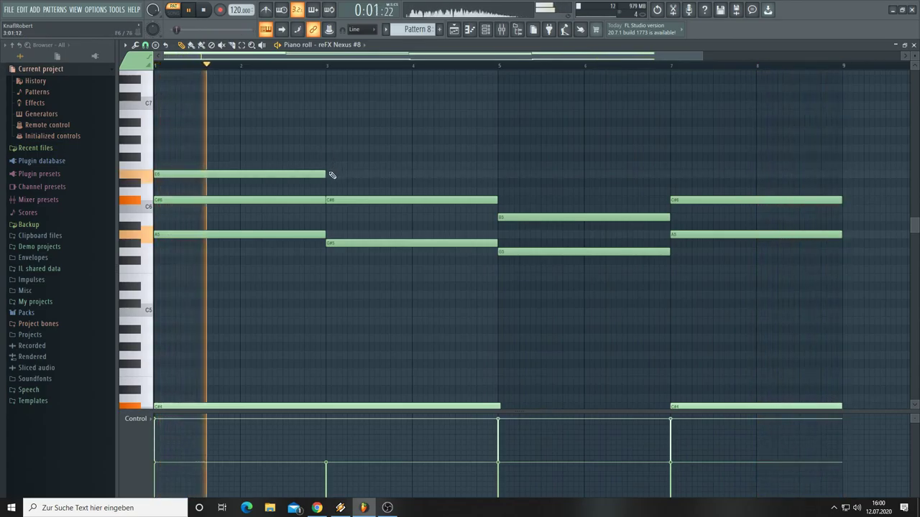
left_click(330, 175)
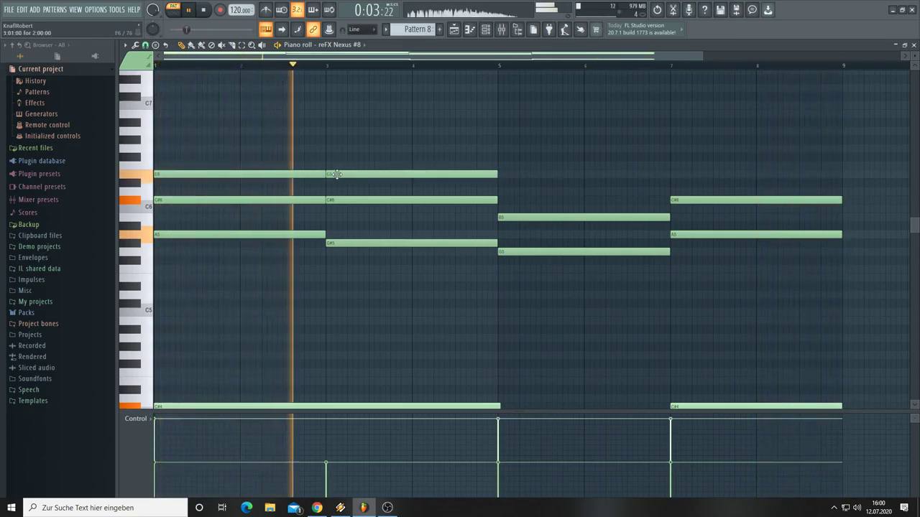
left_click(520, 174)
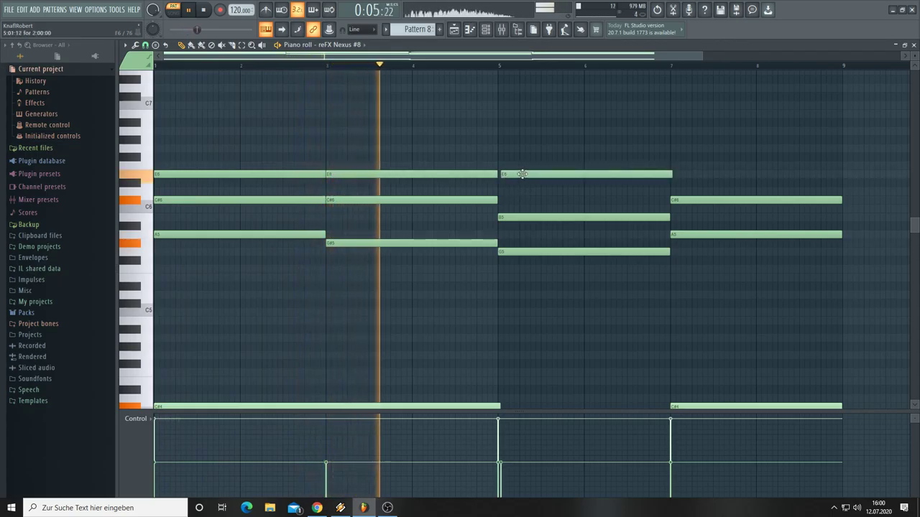
left_click(676, 174)
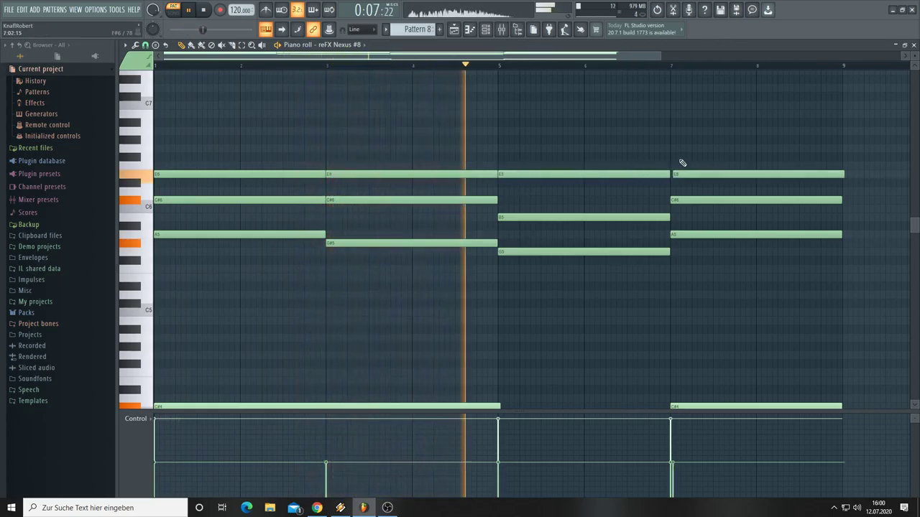
Step: Shorten the upper chords to six steps each, repeat them directly behind the originals and lower the velocity of the repeats
left_click_drag(714, 156, 856, 255)
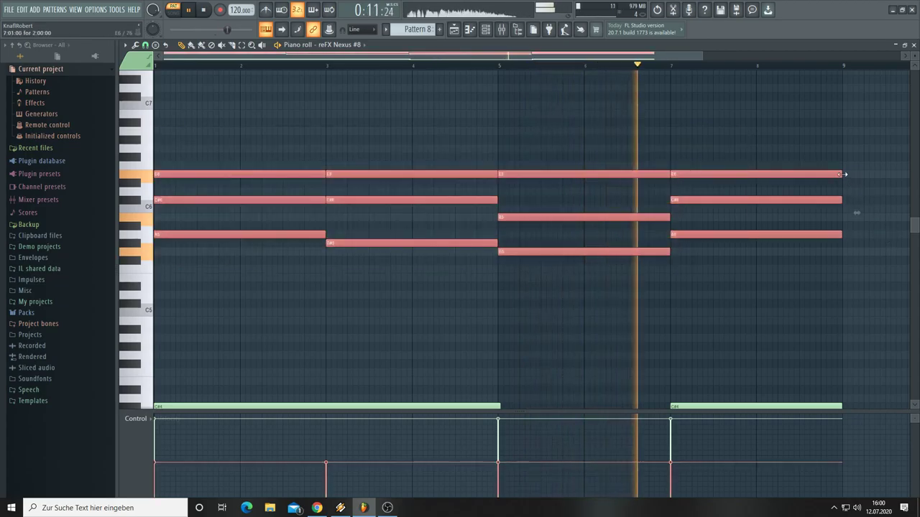
left_click_drag(842, 174, 704, 175)
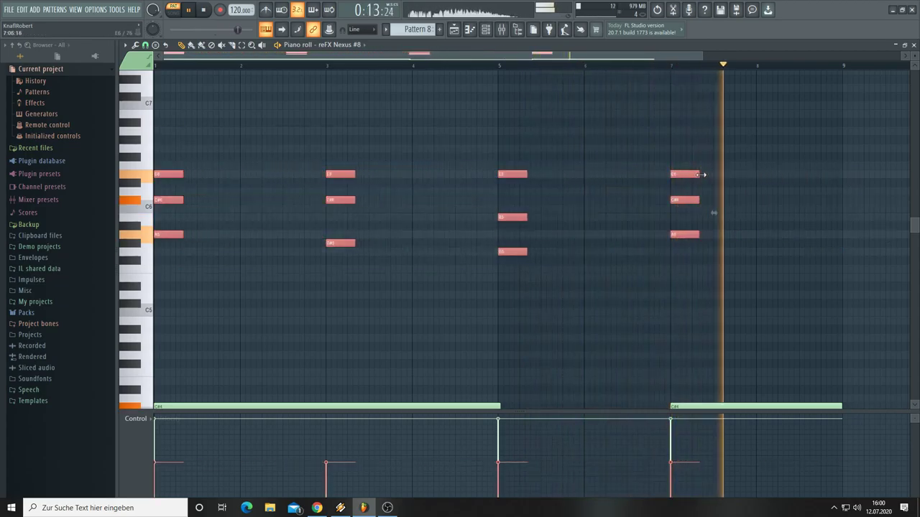
key("ctrl+b")
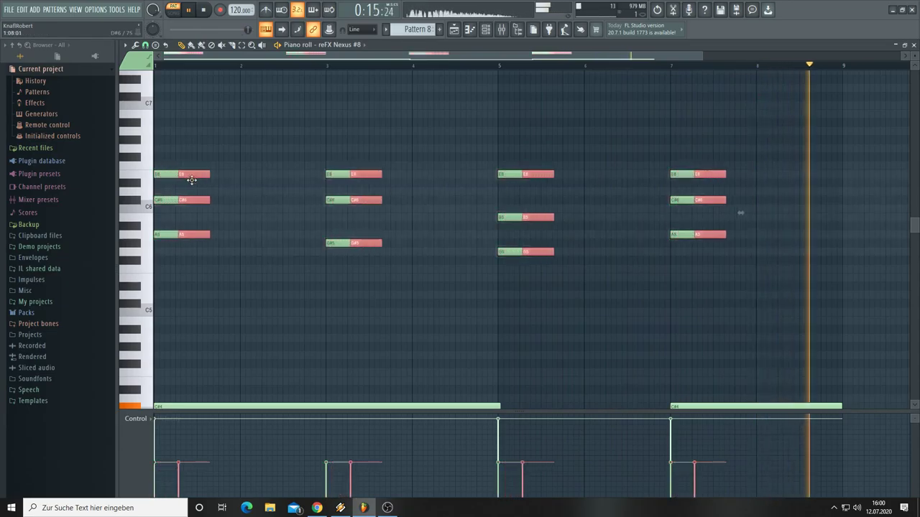
left_click_drag(200, 181, 204, 185)
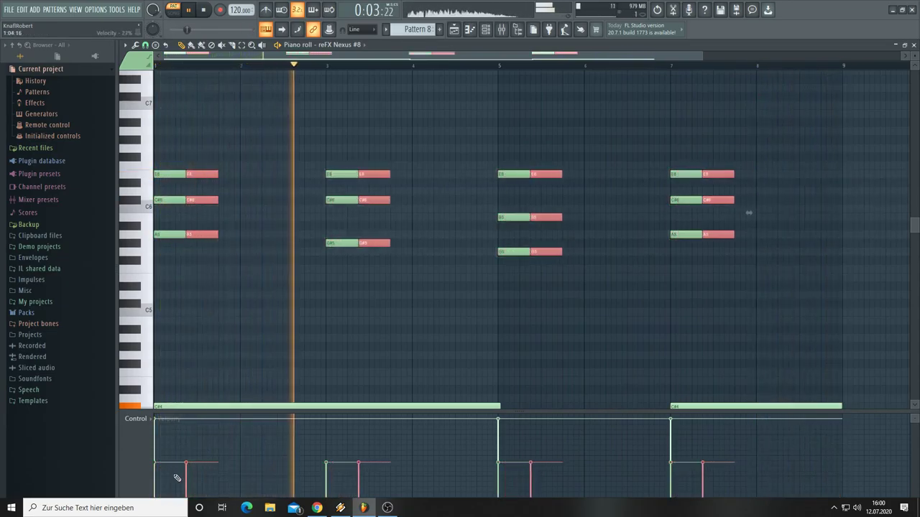
left_click_drag(176, 480, 768, 485)
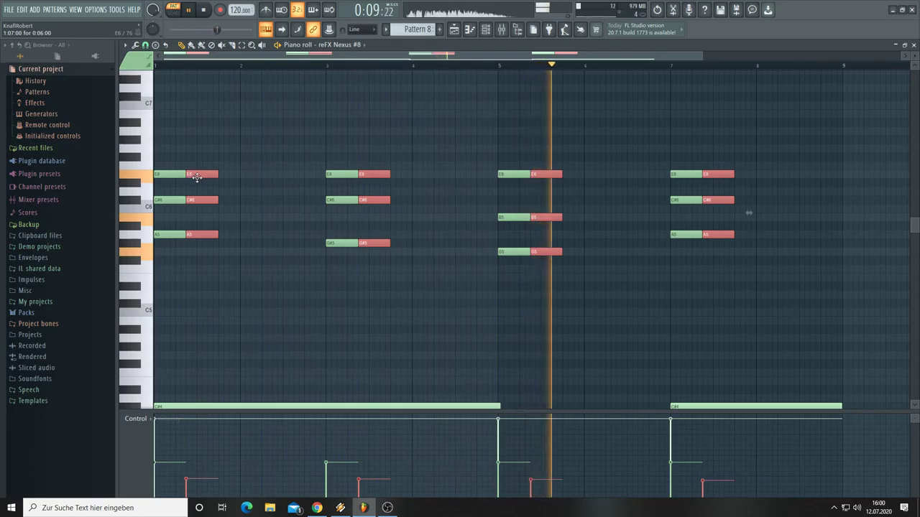
Step: Add very short chord stabs an octave higher near the ends of bars 1, 3, 5 and 7, and delete trial chords in the following bars
left_click_drag(200, 175, 243, 176)
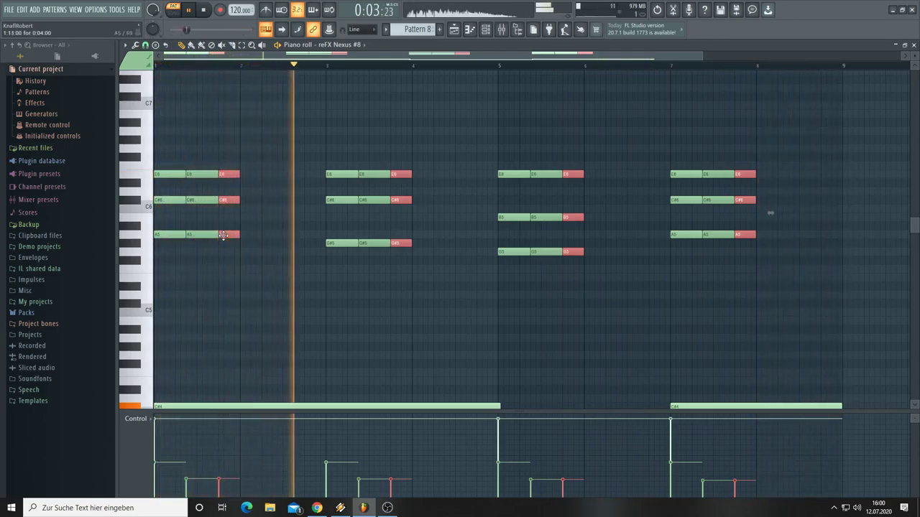
left_click_drag(224, 234, 235, 135)
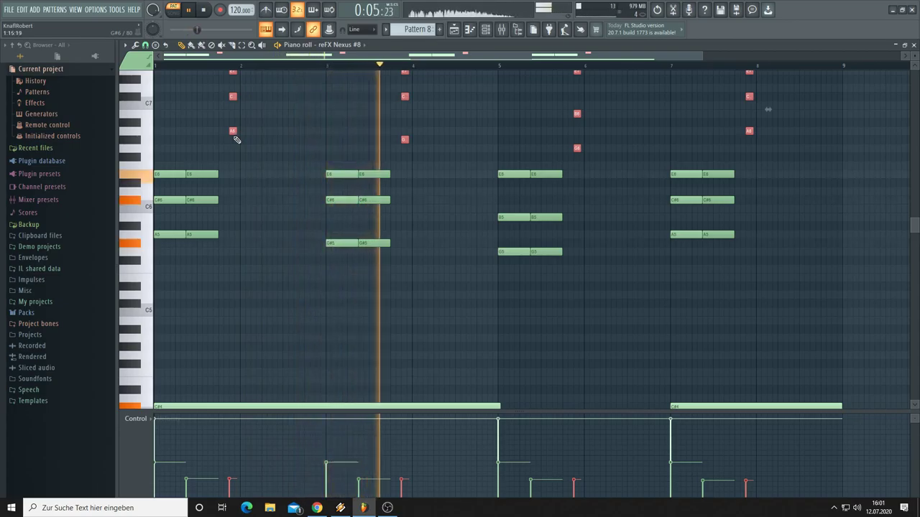
left_click_drag(232, 133, 275, 236)
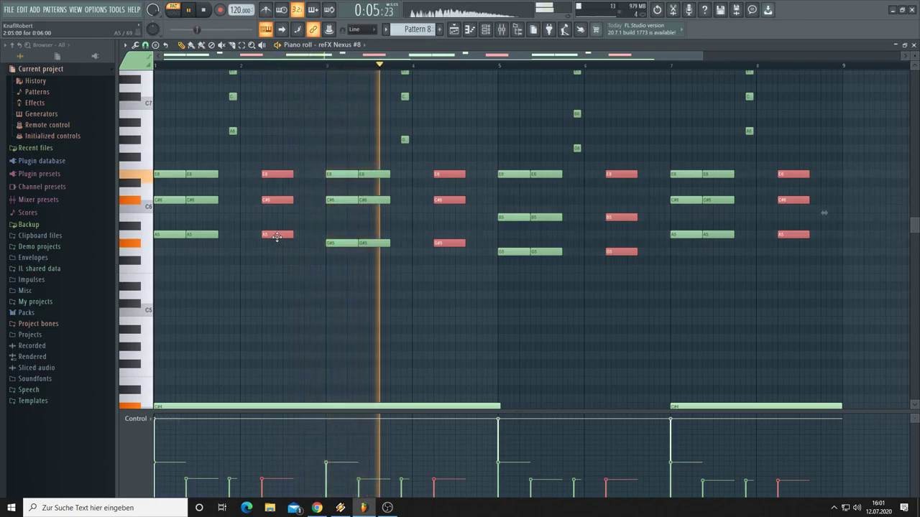
key("Delete")
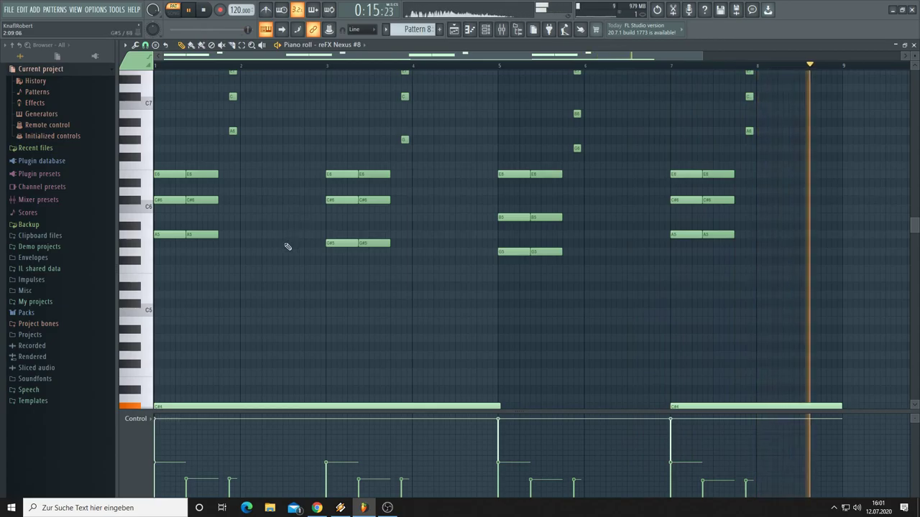
Step: Place six Pattern 8 clips in a row on Track 8 from bar 97 to bar 144 and play the song from bar 89
left_click(455, 29)
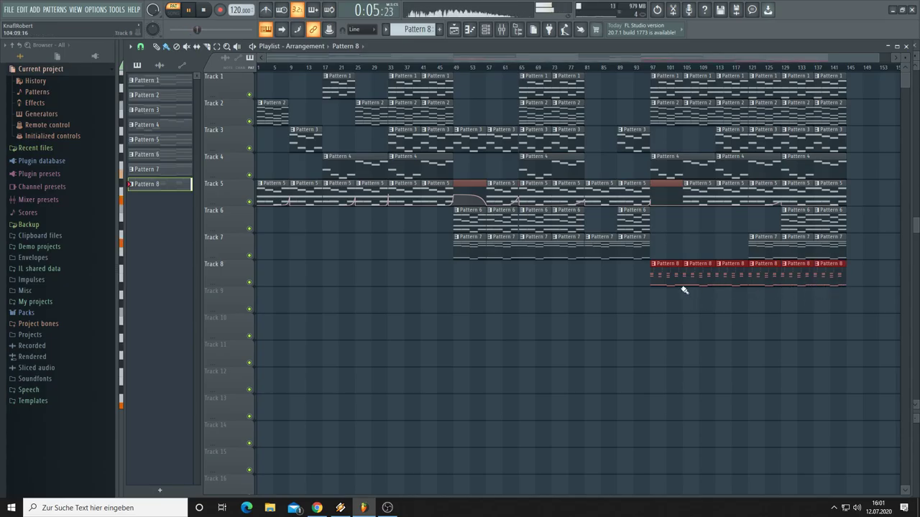
scroll(645, 73, "up", 4)
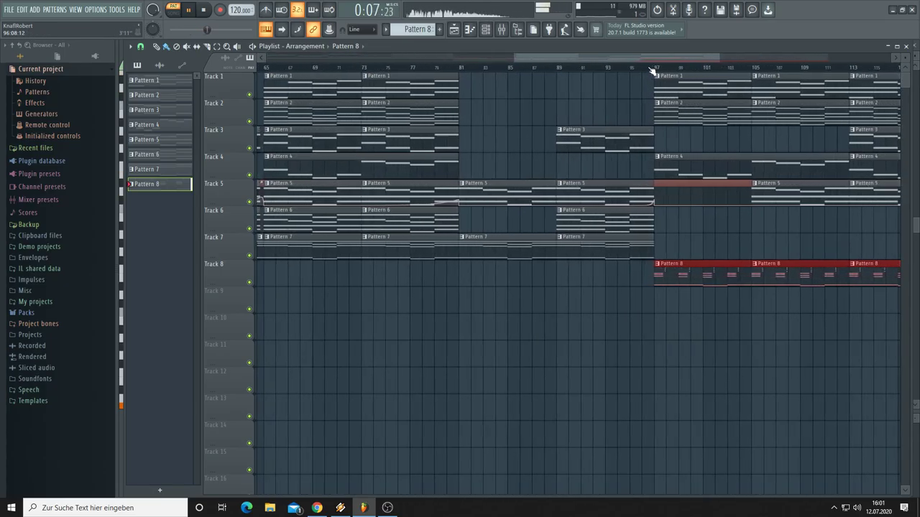
left_click(560, 67)
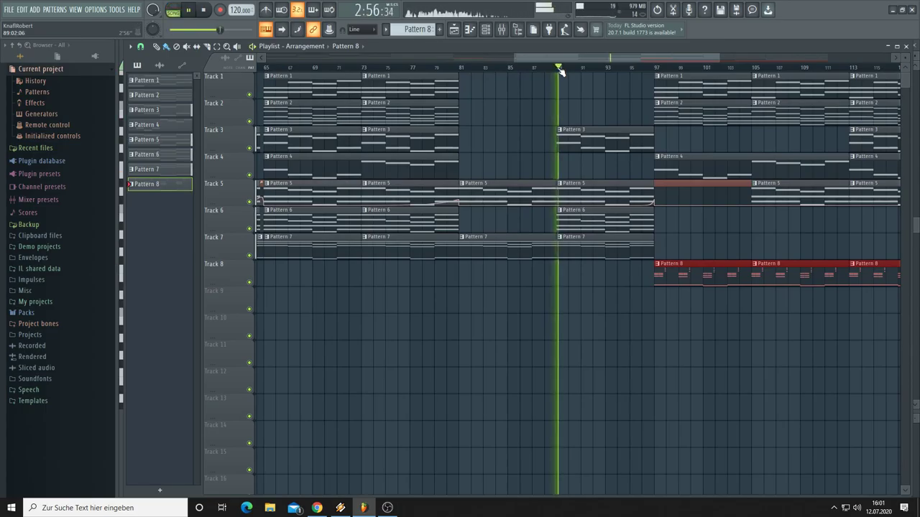
left_click_drag(585, 54, 653, 62)
Step: Check the Nexus #8 notes and the Pattern 8 clips against the arrangement from bar 97 during playback, and stop the song
left_click(485, 28)
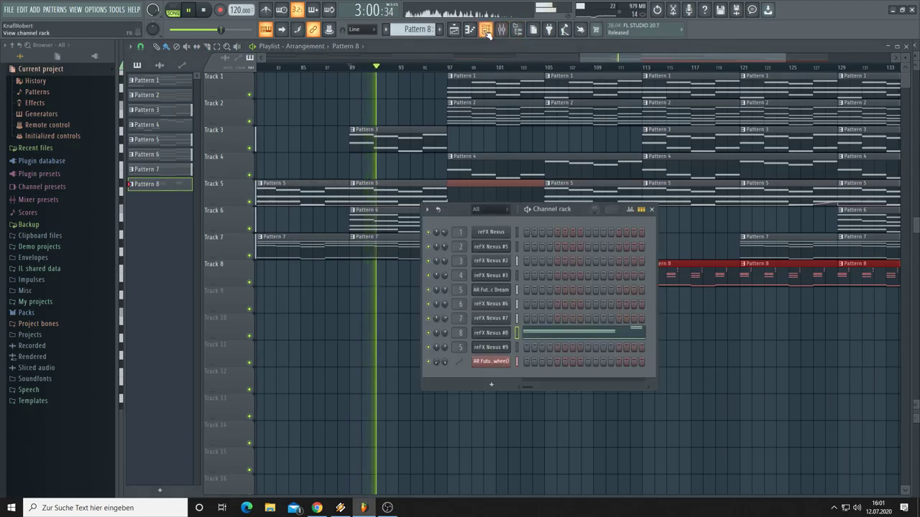
left_click(546, 332)
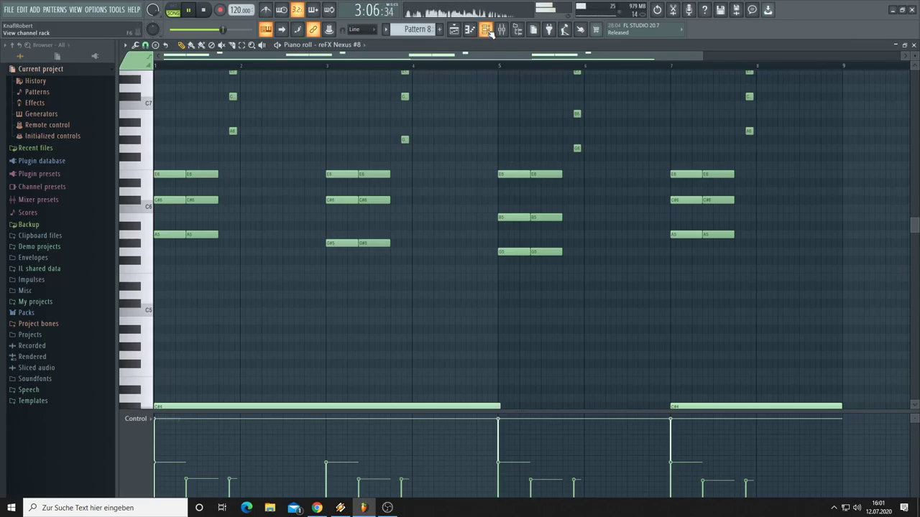
left_click(454, 28)
left_click(531, 232)
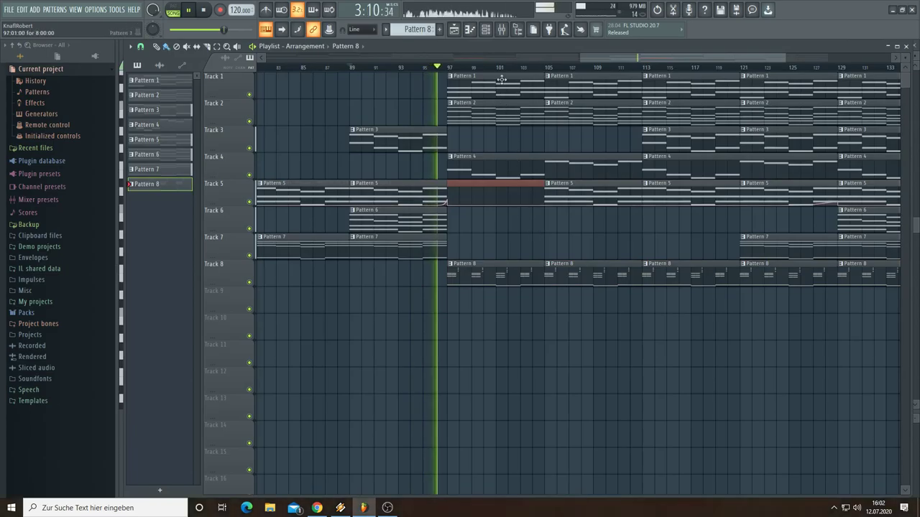
key("F6")
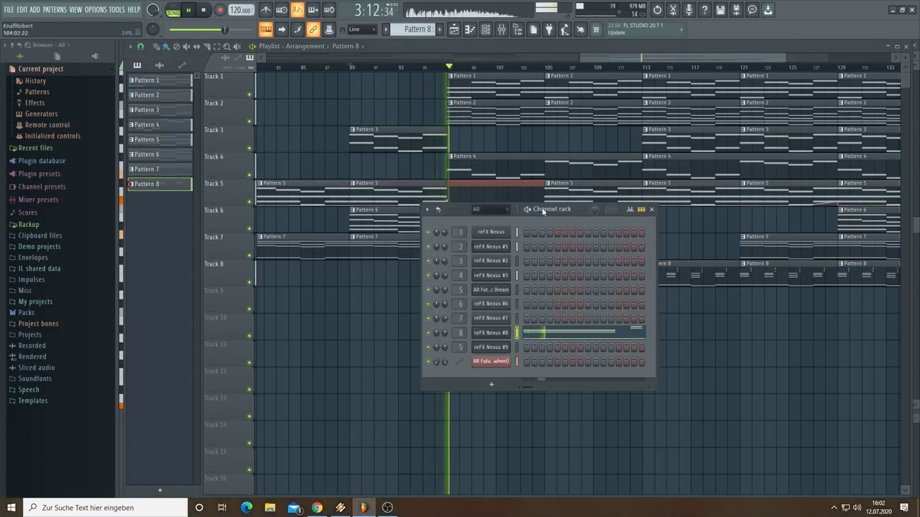
left_click_drag(544, 210, 673, 262)
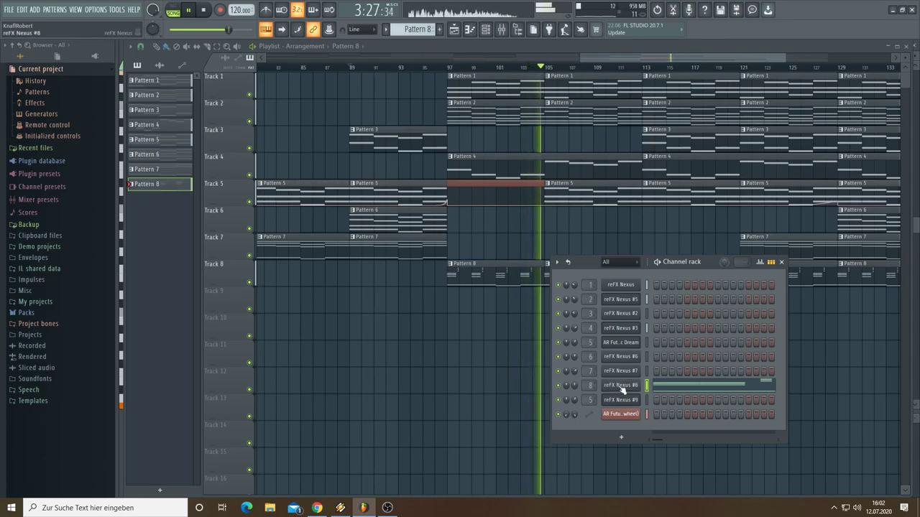
key("space")
Step: Delete all upper chord notes and octave stabs above the bass line from the Nexus #8 part of Pattern 8
left_click(622, 389)
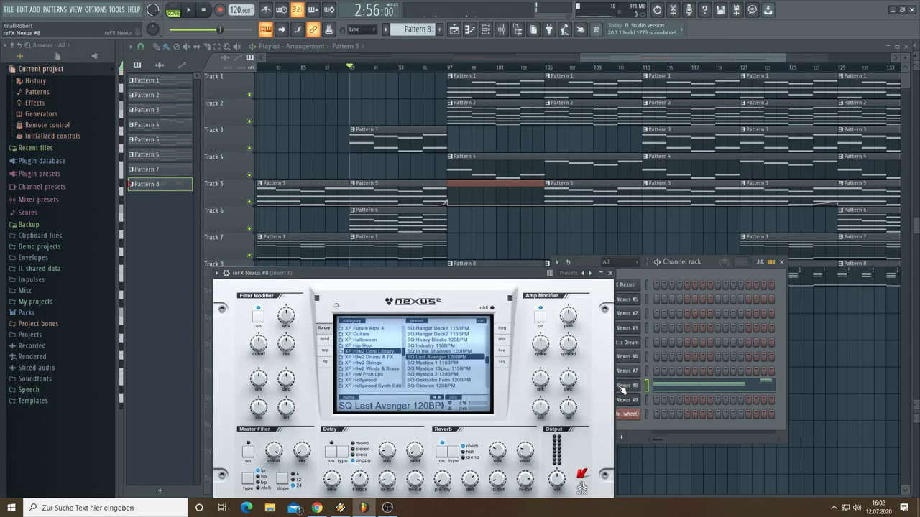
left_click(668, 390)
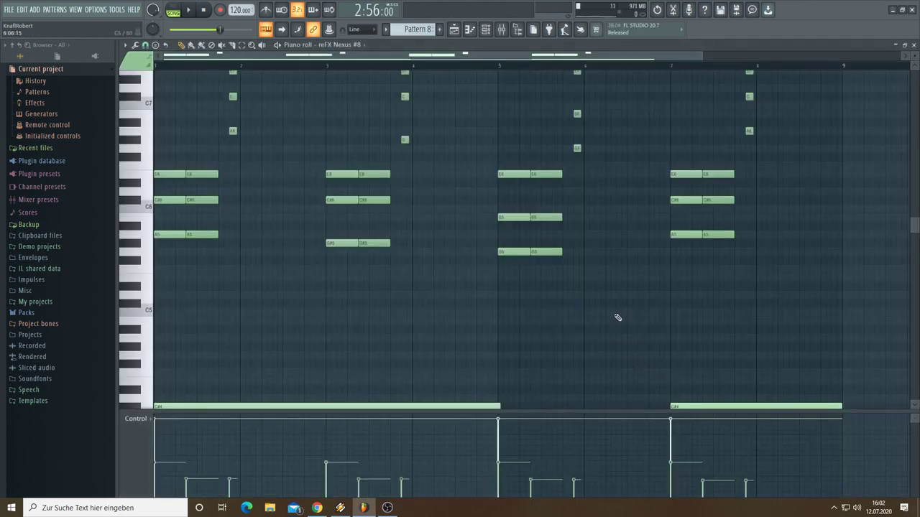
left_click_drag(815, 307, 501, 217)
key("ctrl+a")
scroll(133, 216, "up", 5)
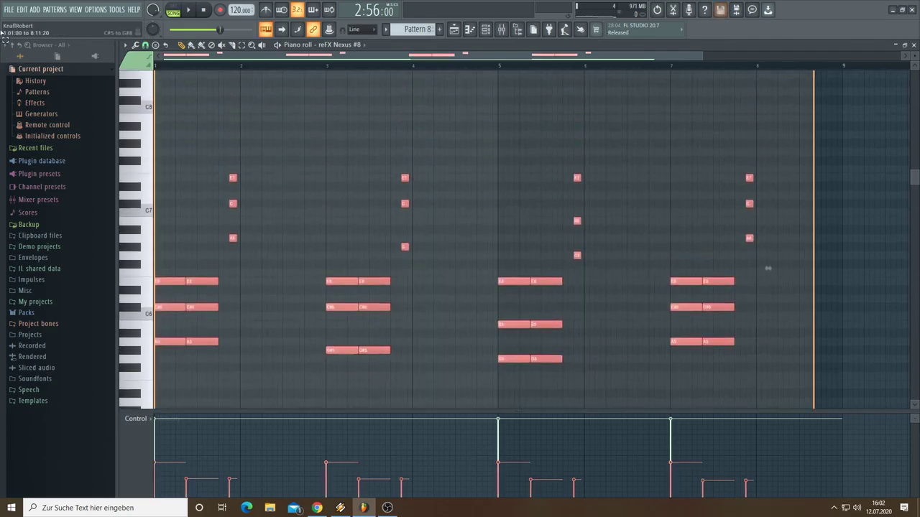
key("Delete")
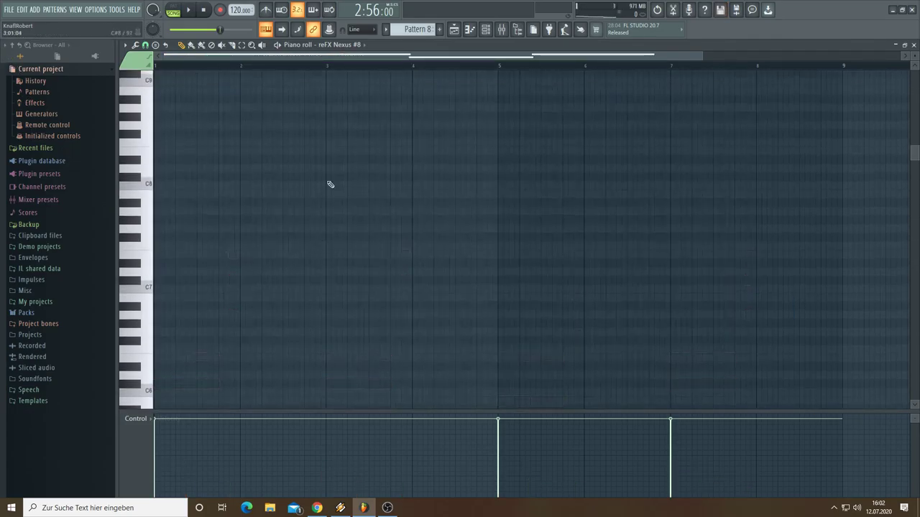
Step: Return to the playlist arrangement and play the song from just before bar 97 to hear the simplified Pattern 8 part
left_click(454, 29)
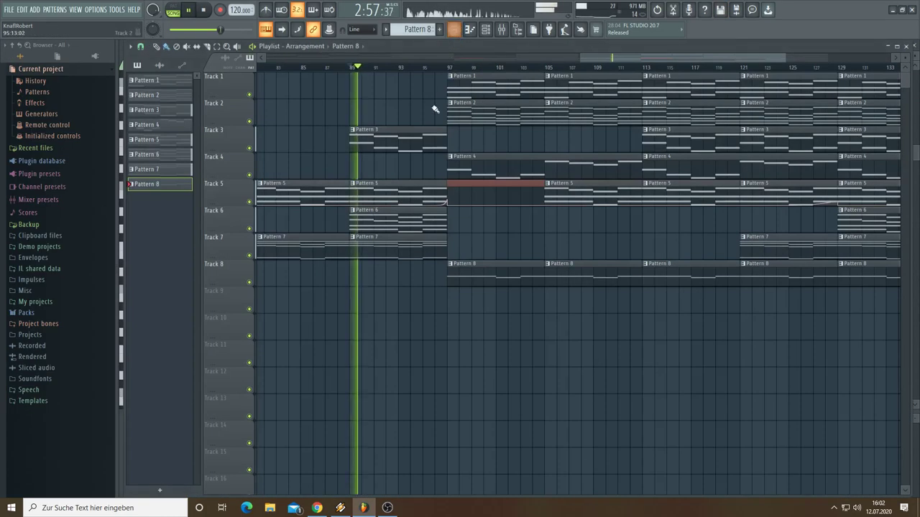
left_click(450, 68)
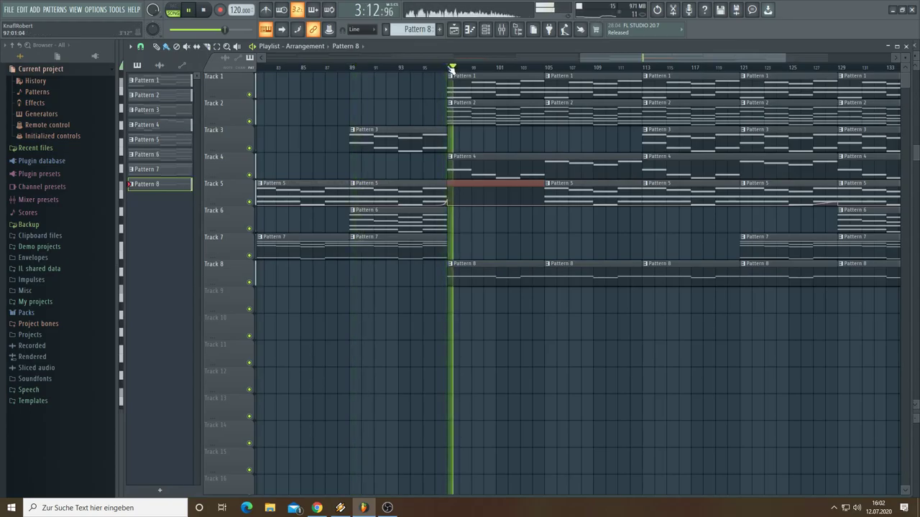
key("space")
left_click(445, 69)
key("space")
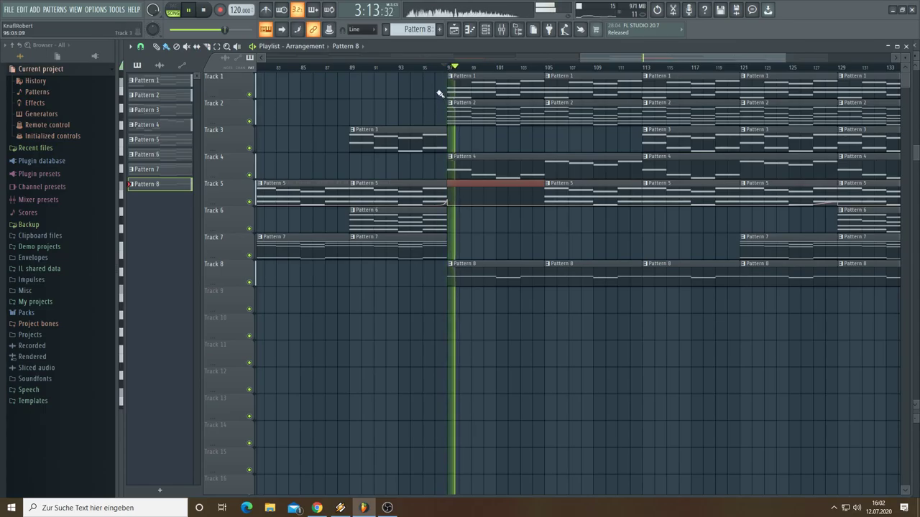
Step: Open the Nexus #8 instrument and try the SQ In the Shadows 120BPM preset during playback
left_click(487, 29)
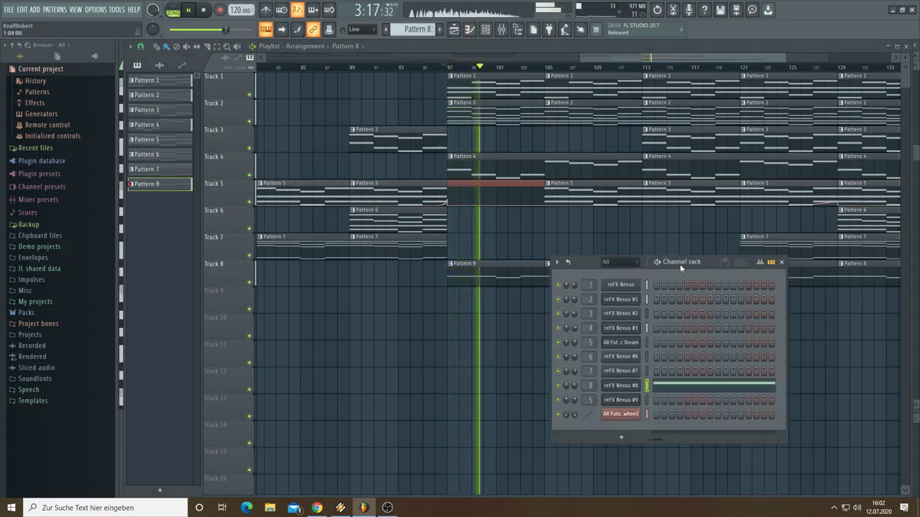
left_click(611, 389)
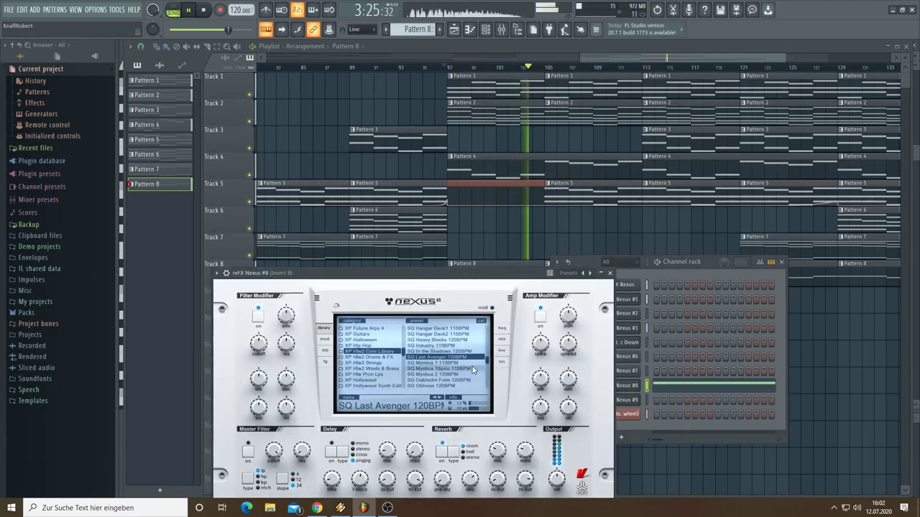
left_click(428, 352)
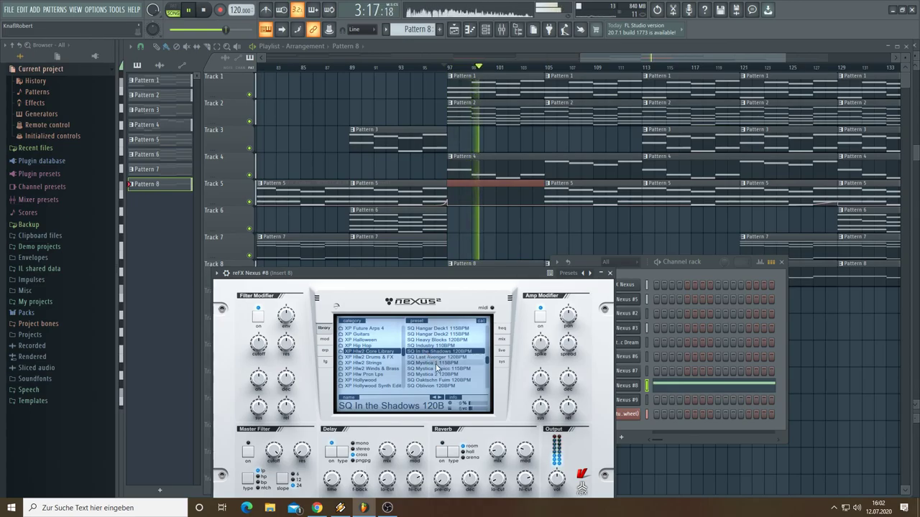
Step: Try the SQ Outer Rim 110BPM preset on Nexus #8 with its output level set to about 73 during playback
scroll(436, 367, "down", 1)
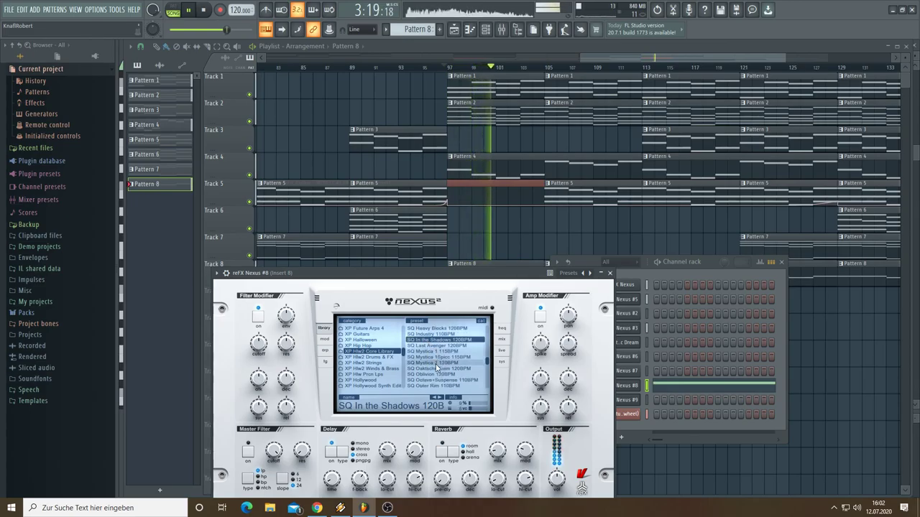
scroll(436, 367, "down", 1)
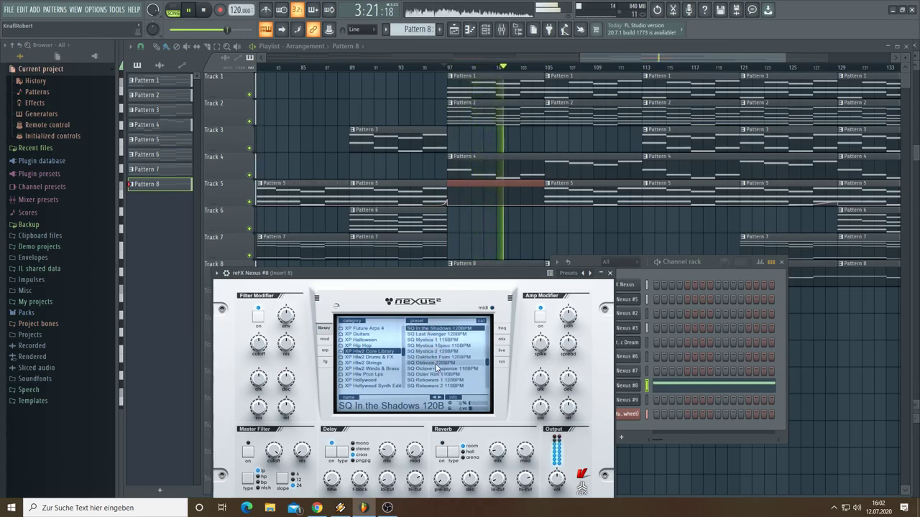
left_click(430, 374)
key("space")
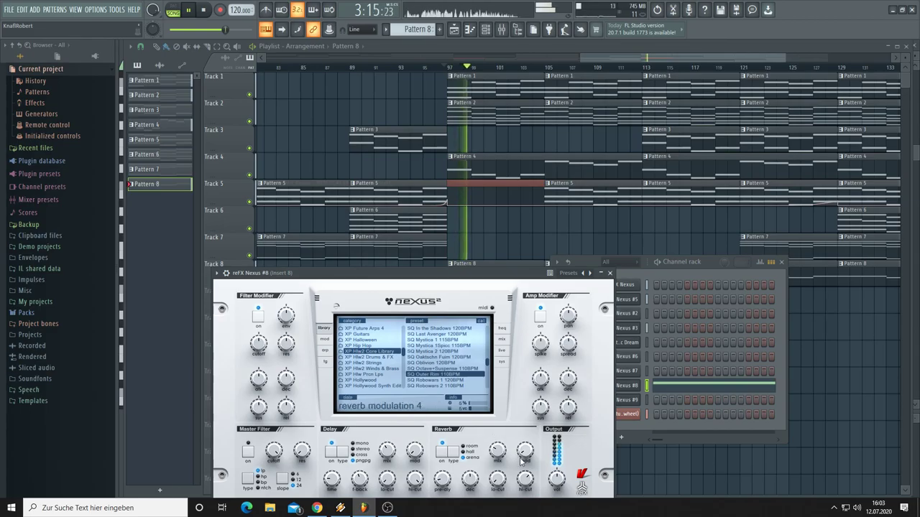
mouse_move(555, 480)
left_click_drag(555, 483, 556, 473)
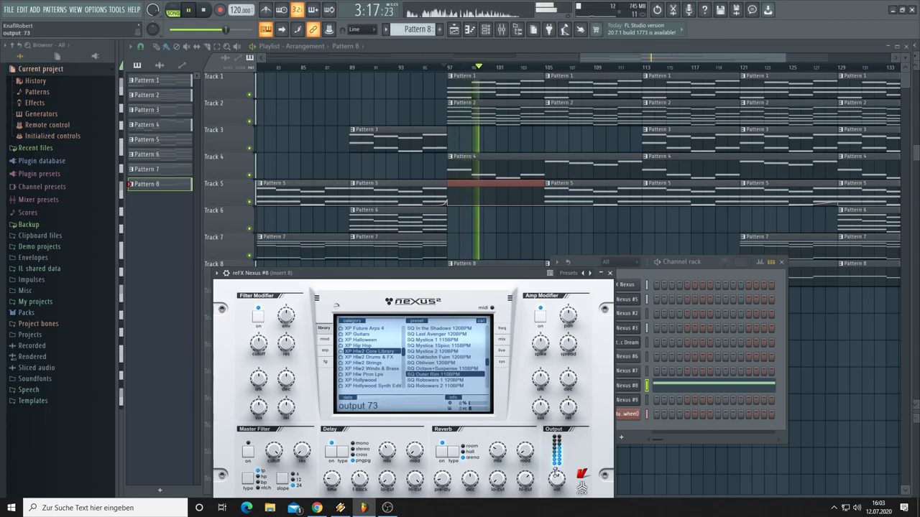
Step: Try the SQ Octave+Suspense 110BPM and SQ Hangar Deck2 115BPM presets on Nexus #8, and stop the song
left_click(427, 369)
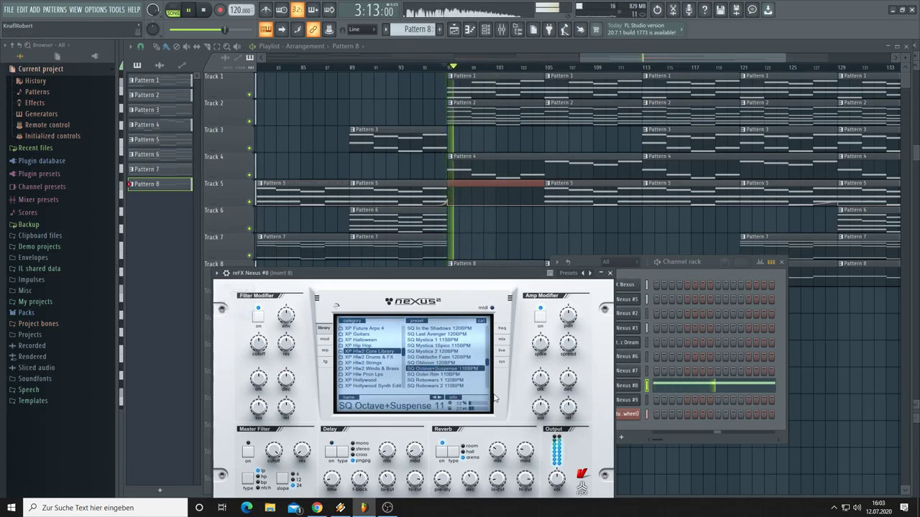
scroll(433, 362, "up", 2)
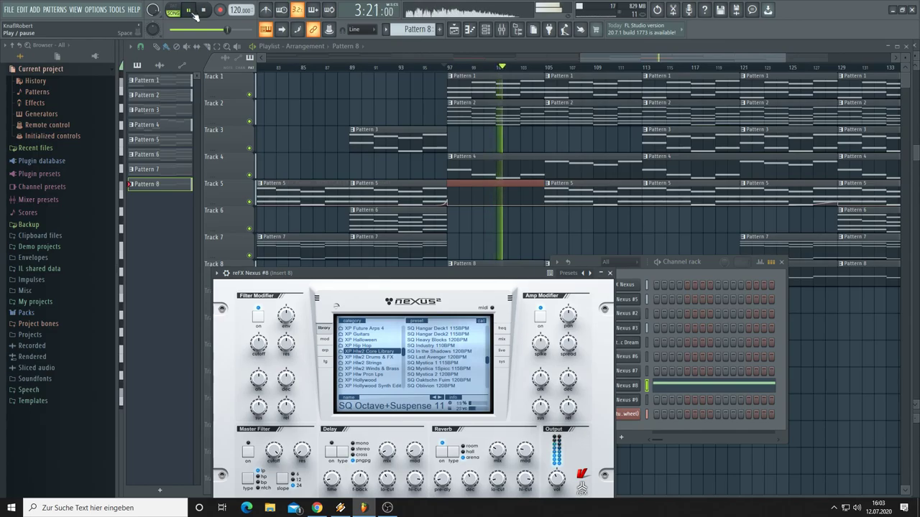
scroll(447, 352, "up", 2)
left_click(437, 346)
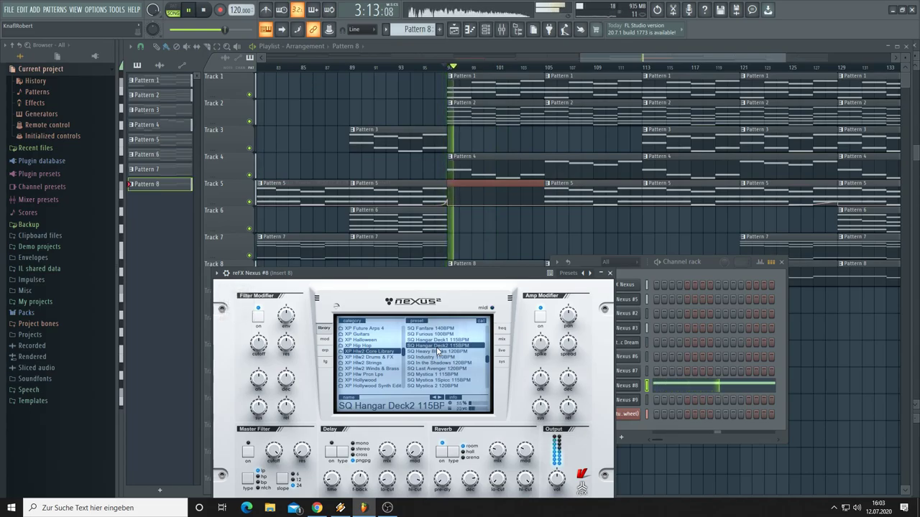
scroll(436, 351, "up", 5)
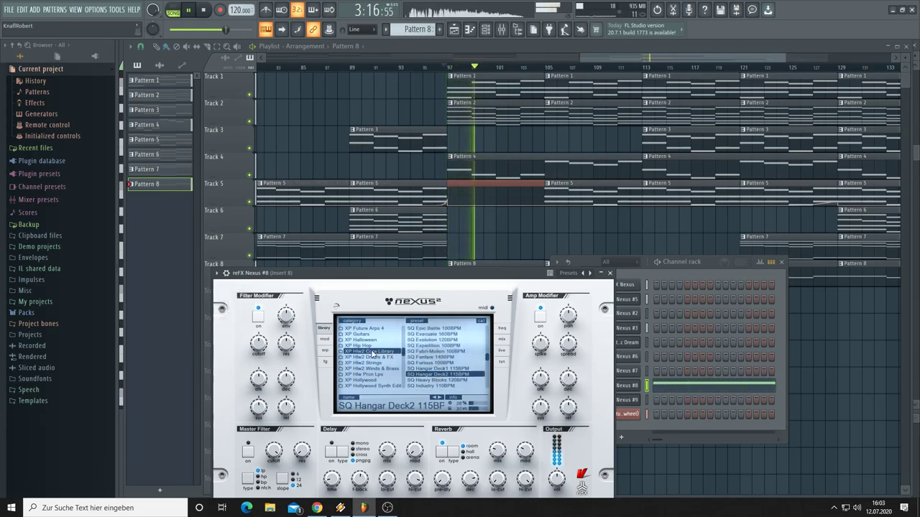
key("space")
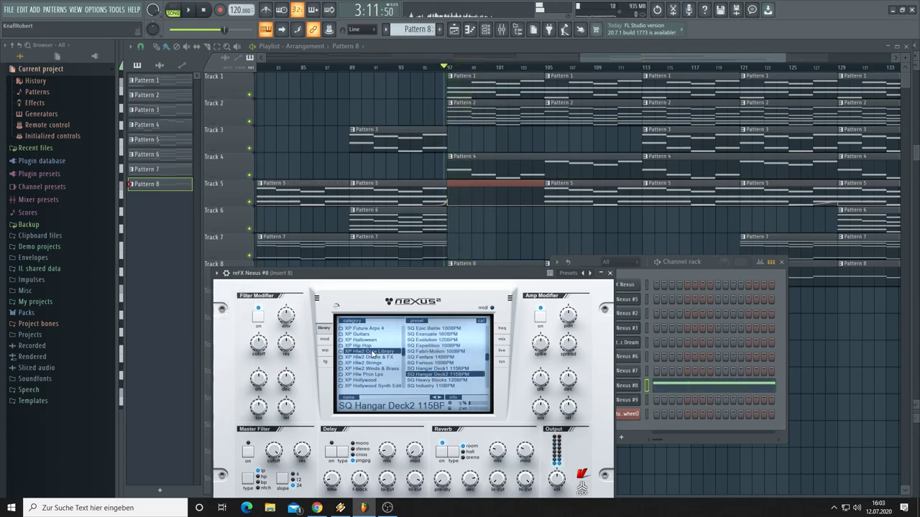
Step: Load the SQ Action Time 125BPM preset from the XP Hollywood category into Nexus #8 and audition it with the song
scroll(372, 353, "down", 5)
left_click(366, 352)
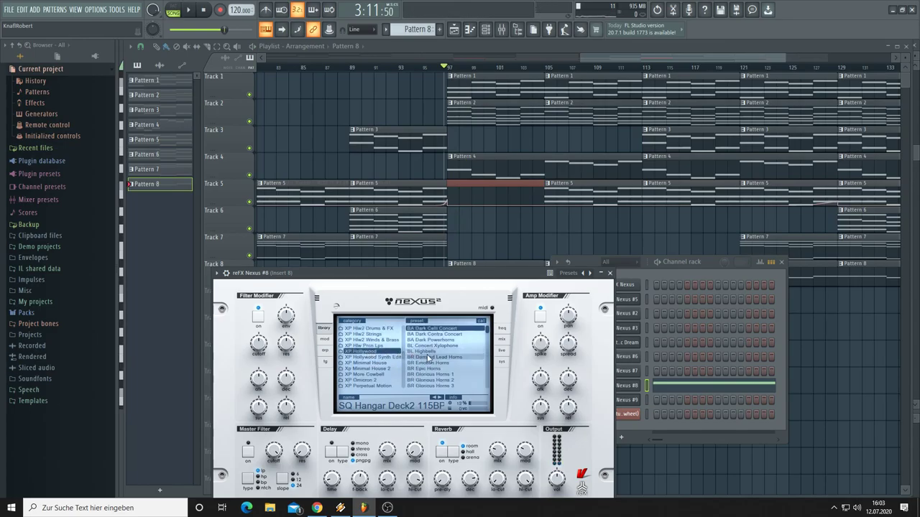
scroll(431, 357, "down", 5)
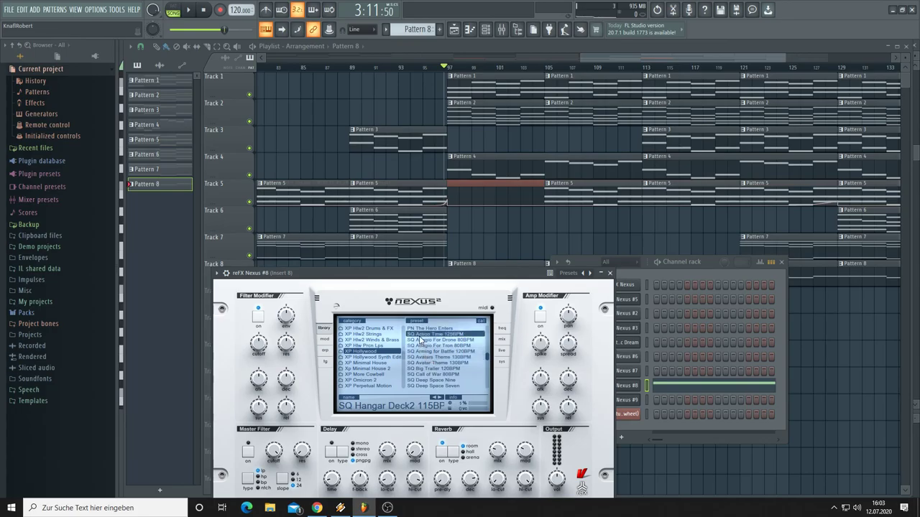
left_click(419, 335)
key("space")
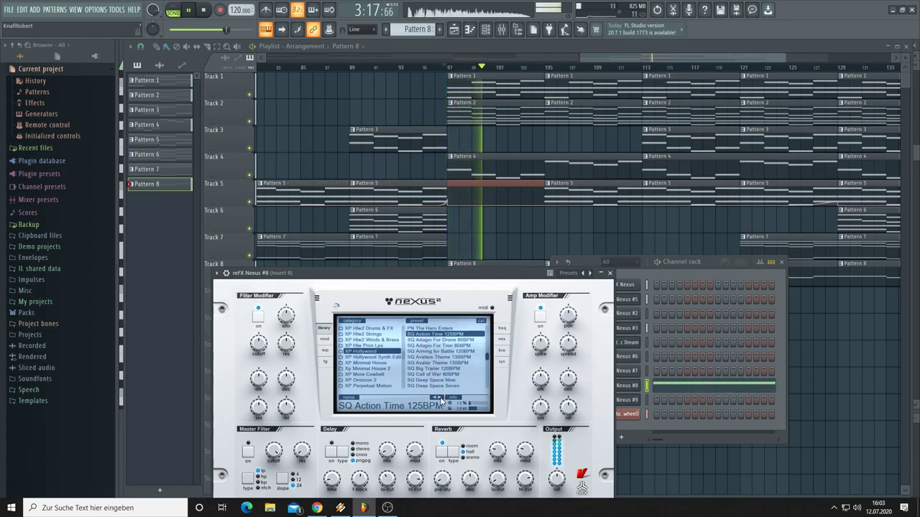
key("space")
Step: Set the tempo sync of Nexus #8 to half, restart playback and return to the preset library
left_click(502, 362)
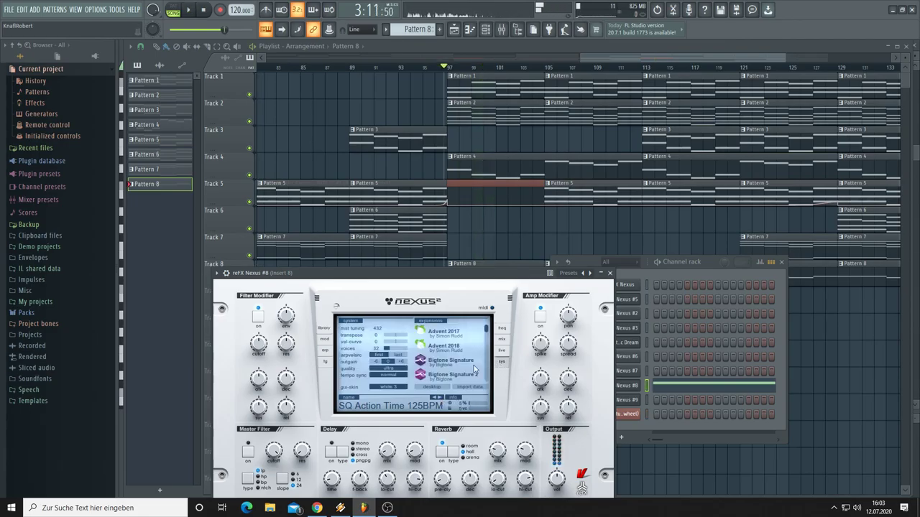
left_click(395, 380)
left_click(397, 388)
key("space")
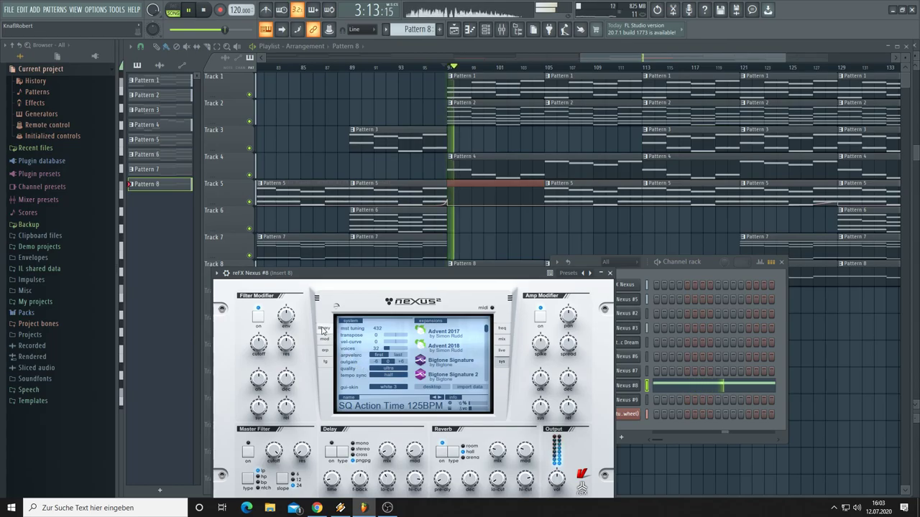
left_click(324, 327)
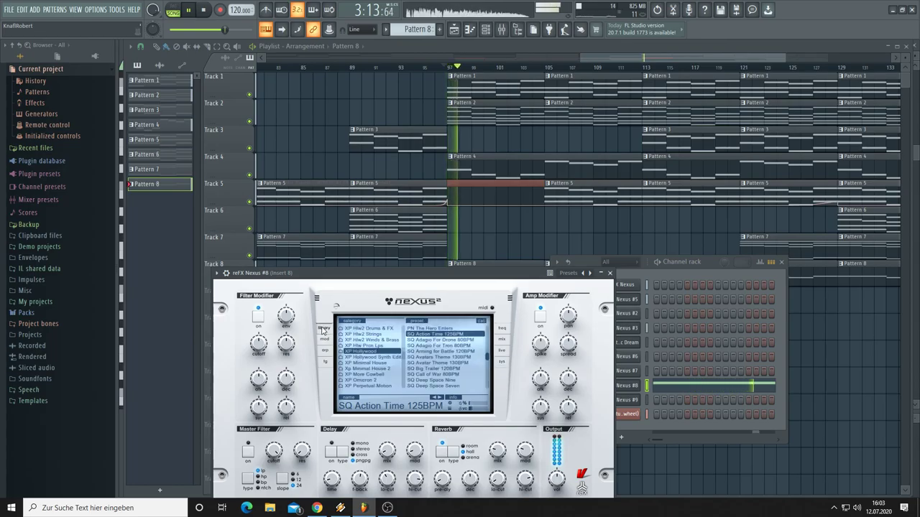
Step: Audition the SQ Adagio For Drone 80BPM preset on Nexus #8 and adjust the channel's volume to about 62%
left_click(440, 398)
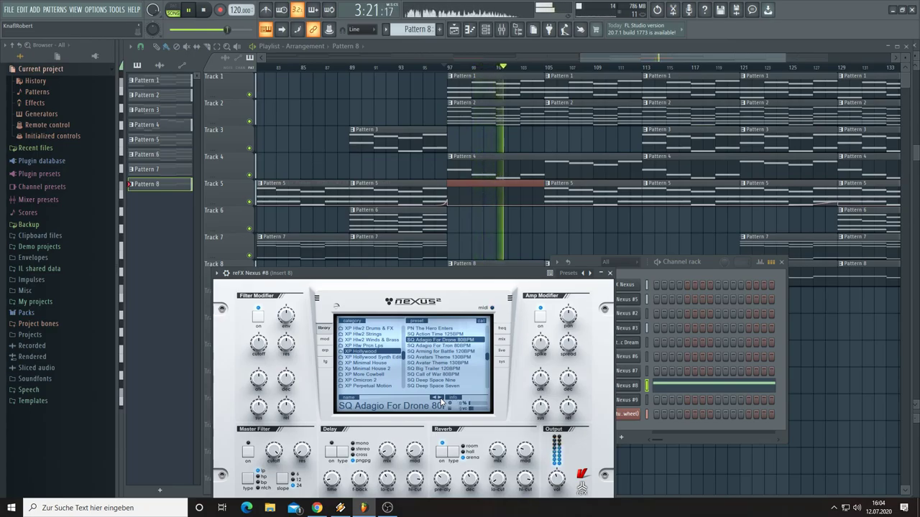
left_click(703, 264)
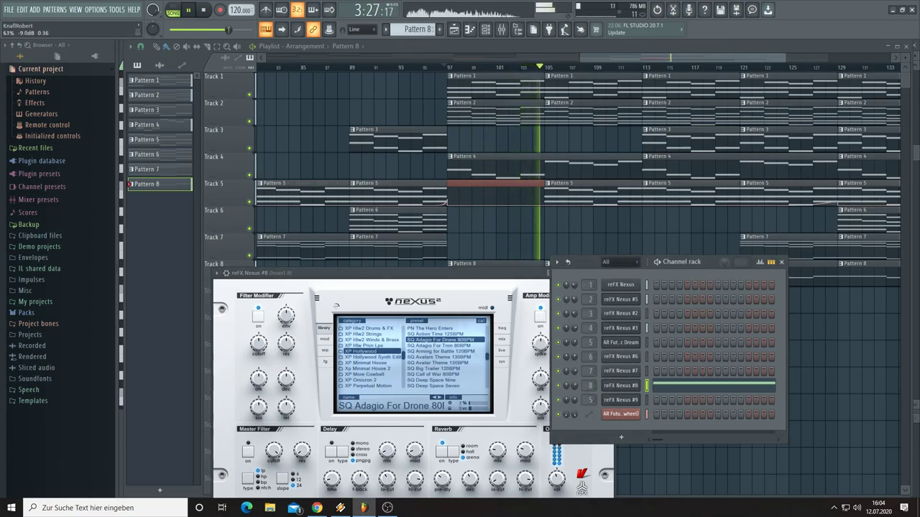
left_click_drag(574, 386, 574, 383)
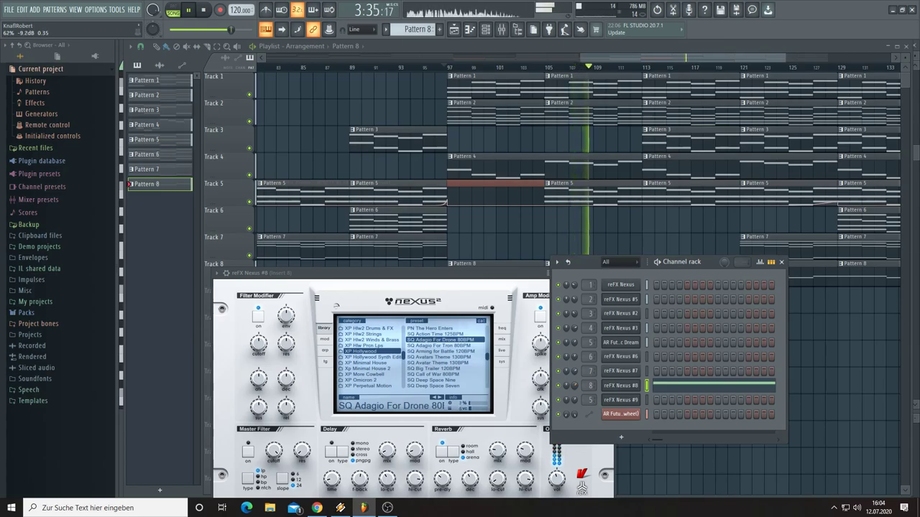
left_click_drag(574, 382, 574, 382)
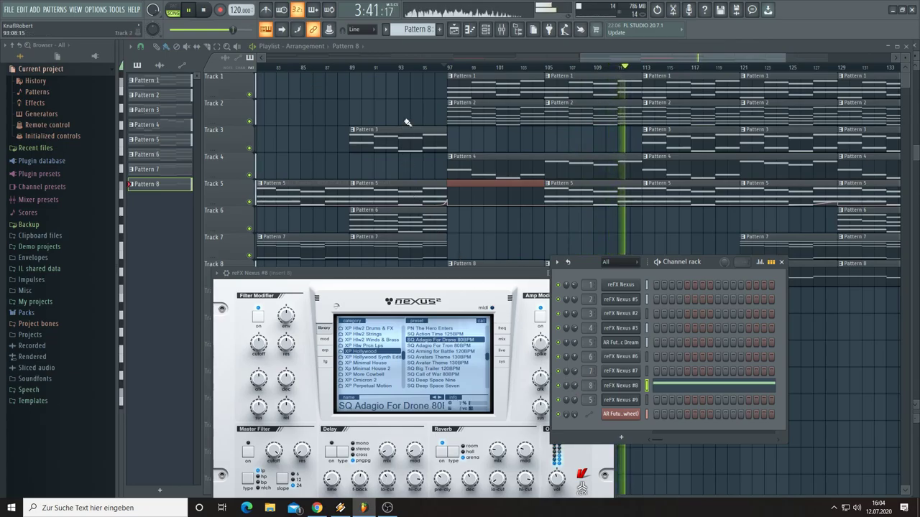
Step: Try SQ Big Trailer 120BPM, switch Nexus #8 to SQ Avatar Theme 130BPM, and bring the channel rack forward
left_click(429, 368)
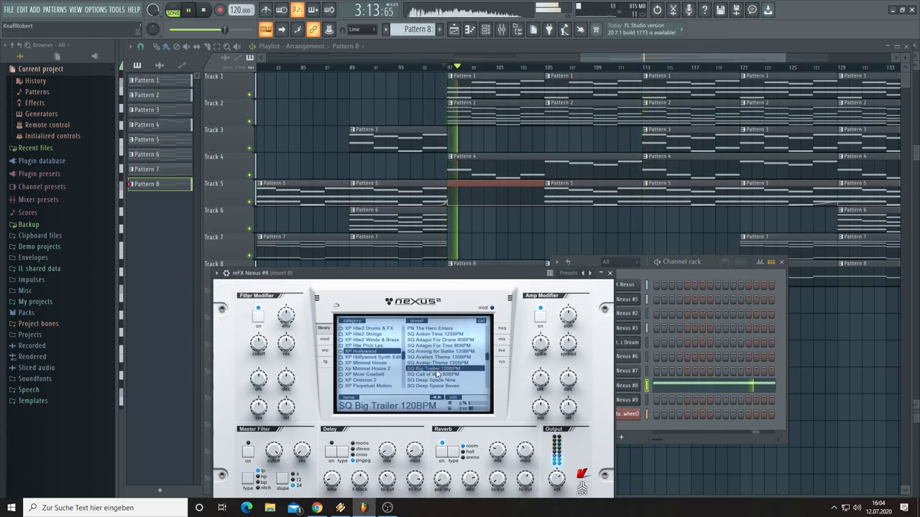
key("Up")
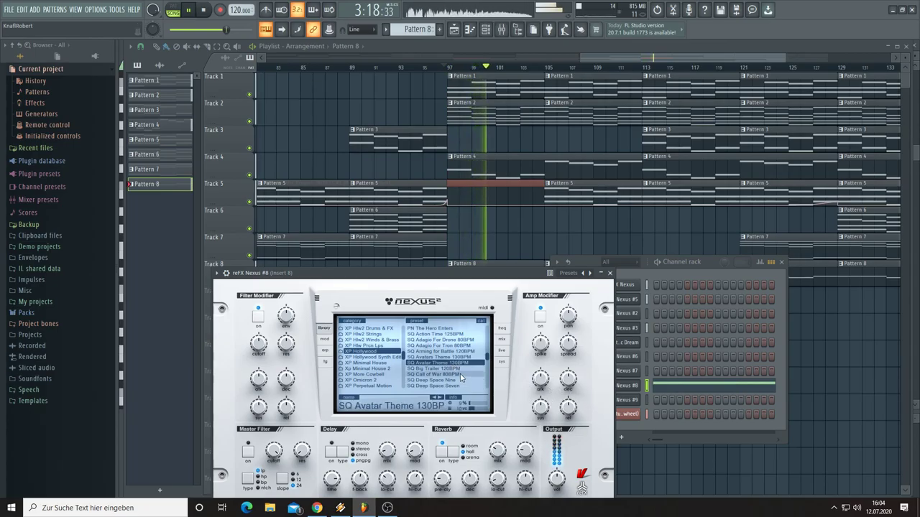
left_click(697, 263)
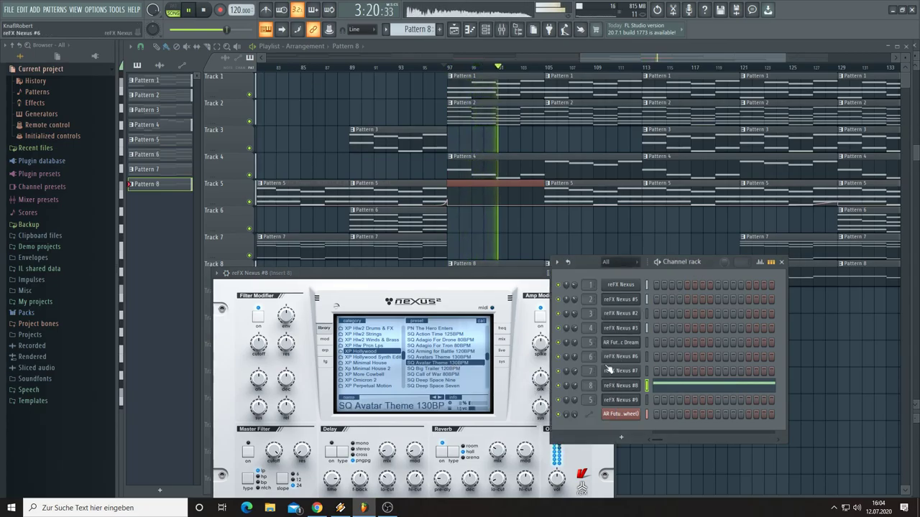
Step: Set the reFX Nexus #8 channel volume to 52% and audition the SQ Evil Prepares 120BPM preset with the song
left_click_drag(576, 384, 576, 396)
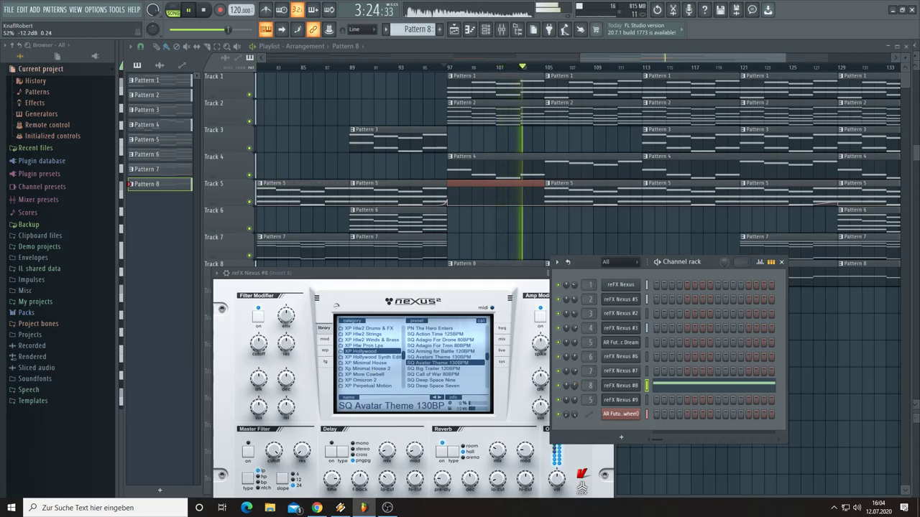
scroll(463, 358, "down", 4)
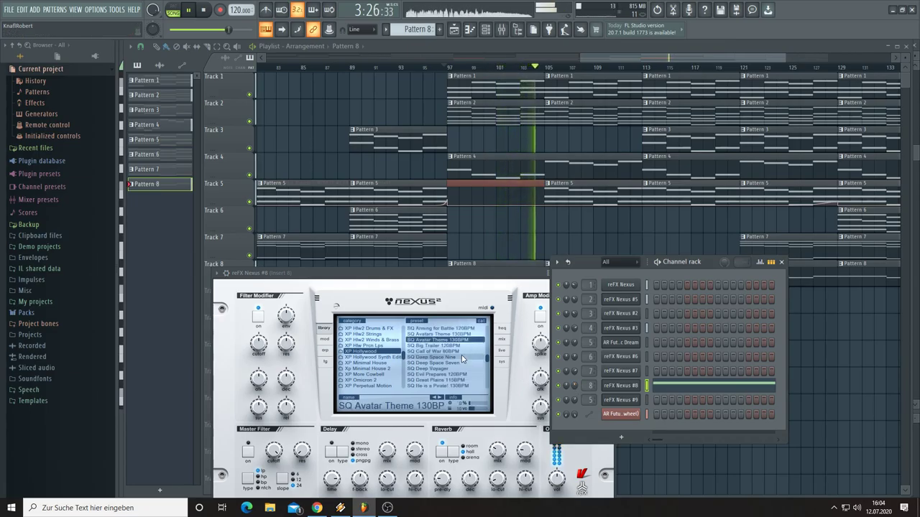
left_click(453, 375)
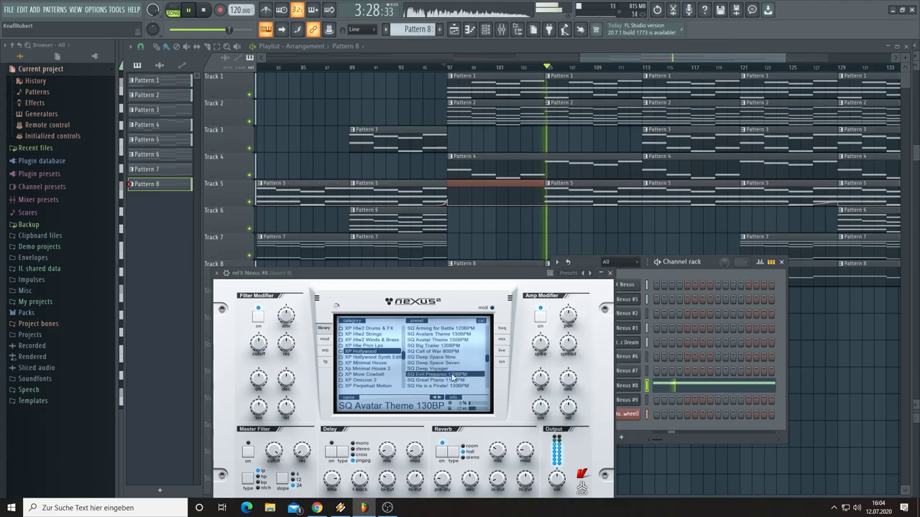
key("space")
key("space")
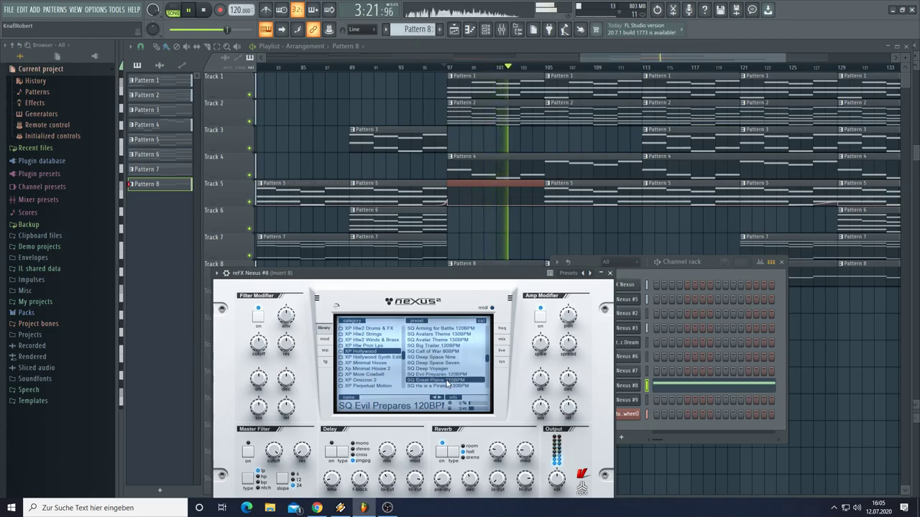
Step: Load the SQ Great Plains 115BPM preset into reFX Nexus #8, listen to it, and close the plugin windows
left_click(447, 381)
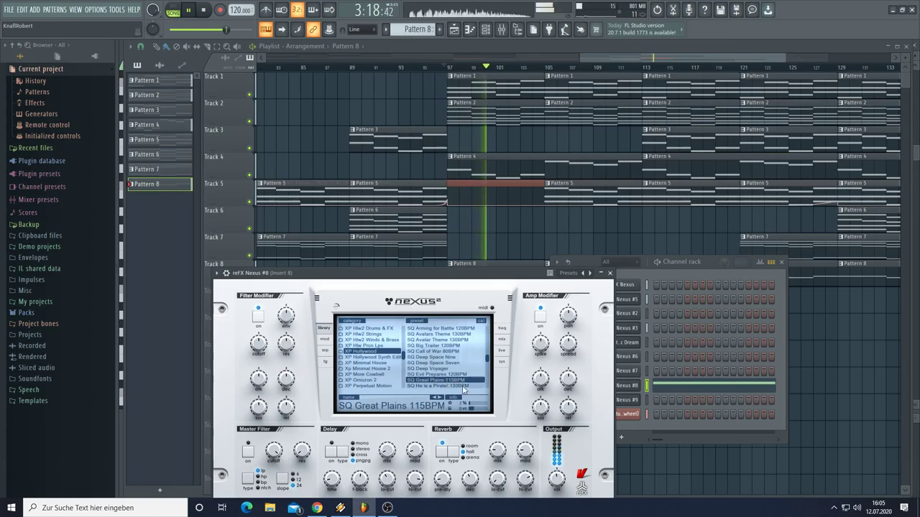
mouse_move(522, 453)
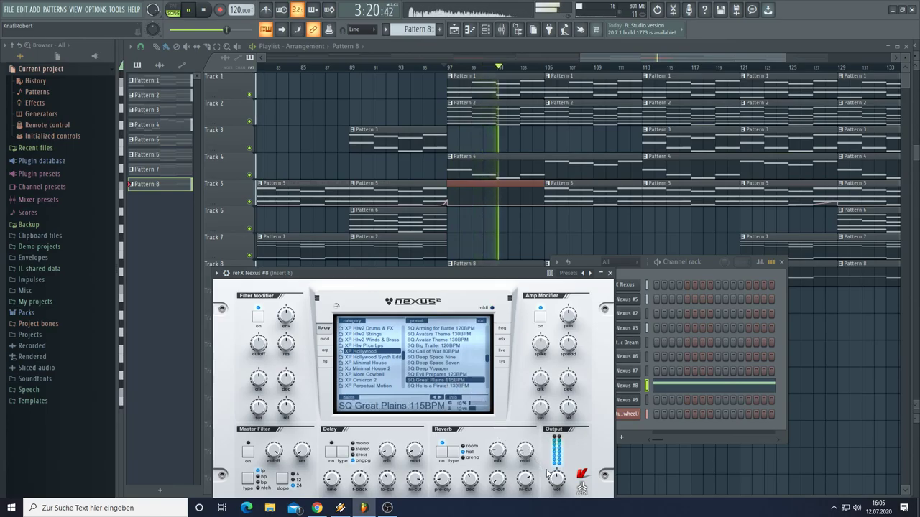
mouse_move(557, 478)
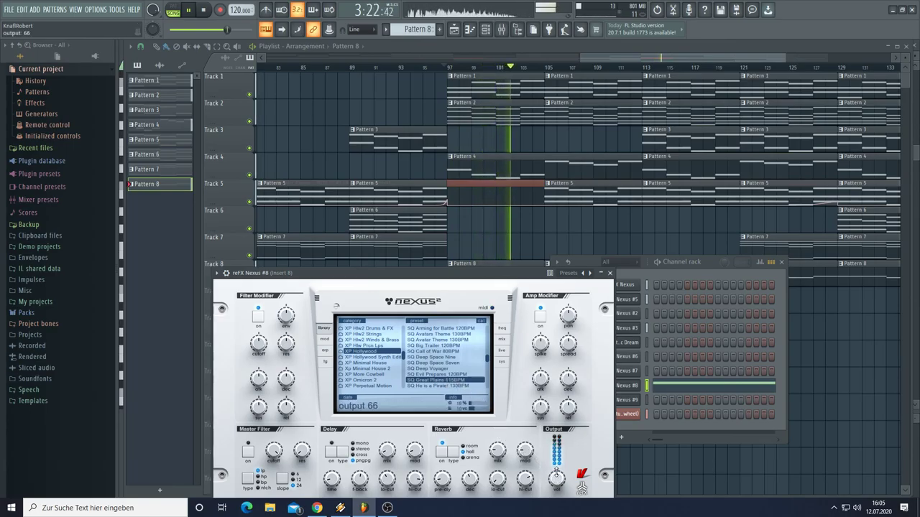
key("F12")
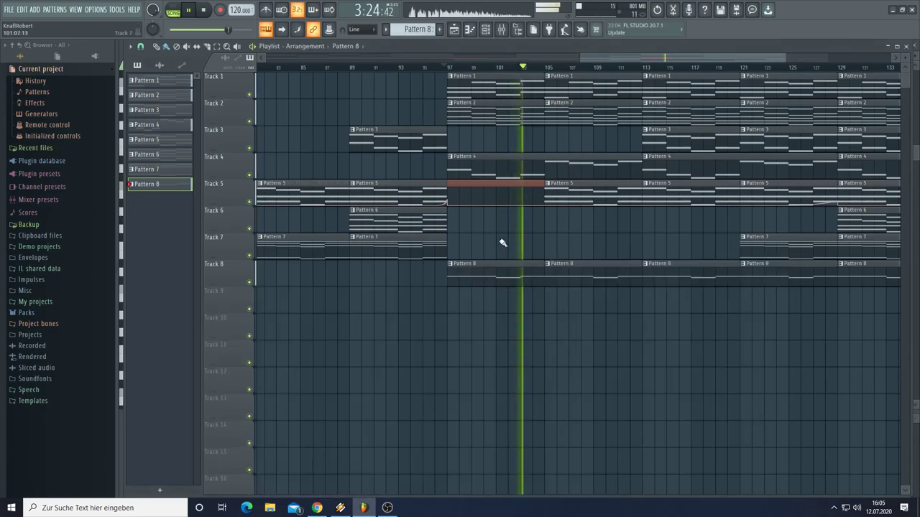
Step: Open Pattern 8 from the playlist in the piano roll and play it alone in pattern mode
scroll(405, 228, "down", 5, "ctrl")
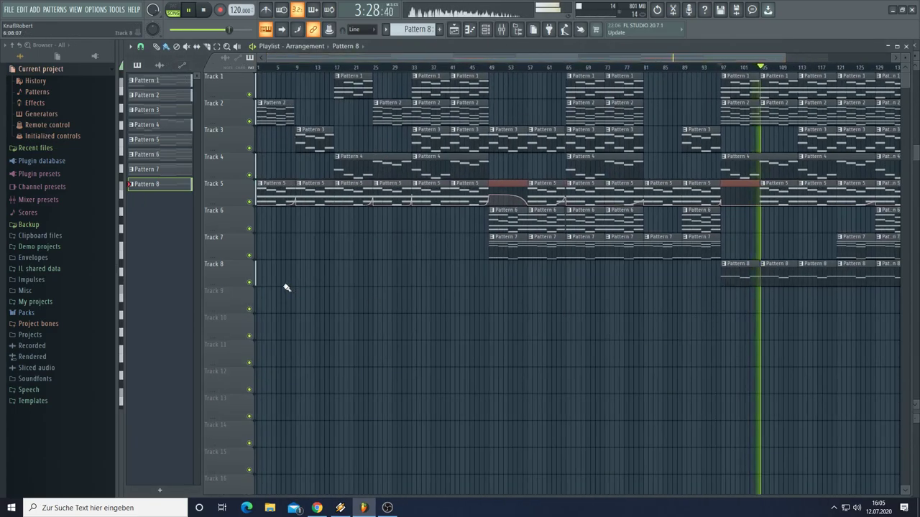
double_click(744, 267)
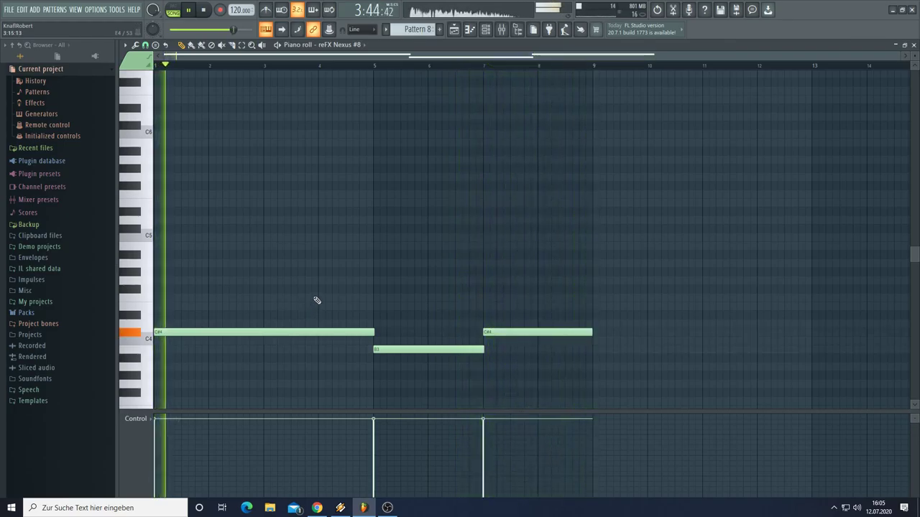
key("space")
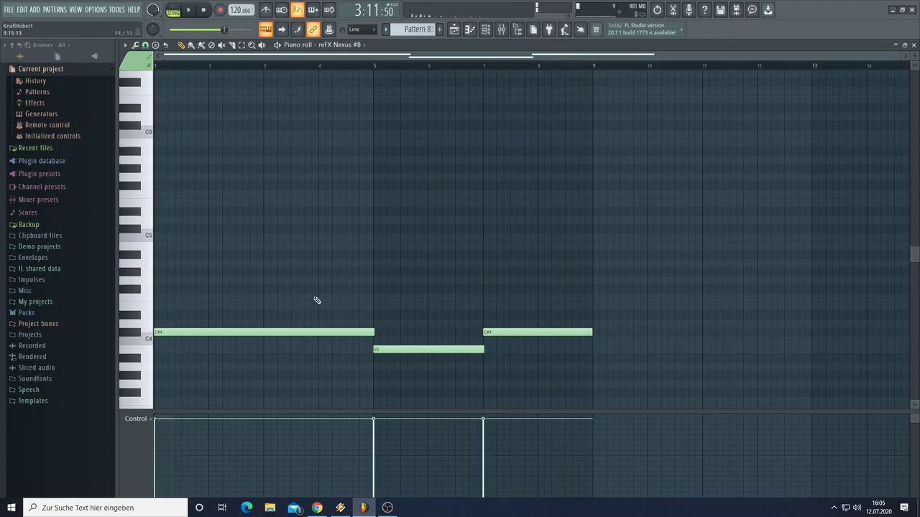
left_click(173, 10)
key("space")
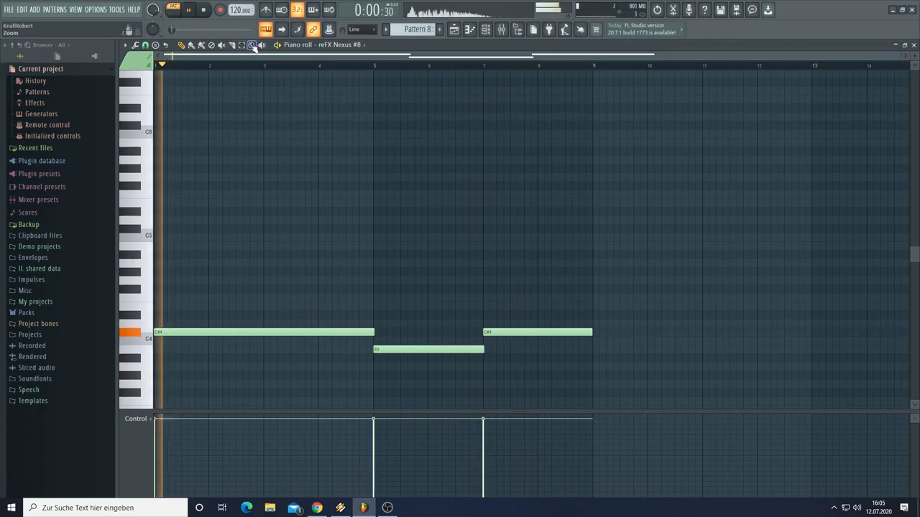
Step: Load the SQ Land of Sand 110BPM preset into reFX Nexus #8 and play Pattern 8 with it
left_click(486, 29)
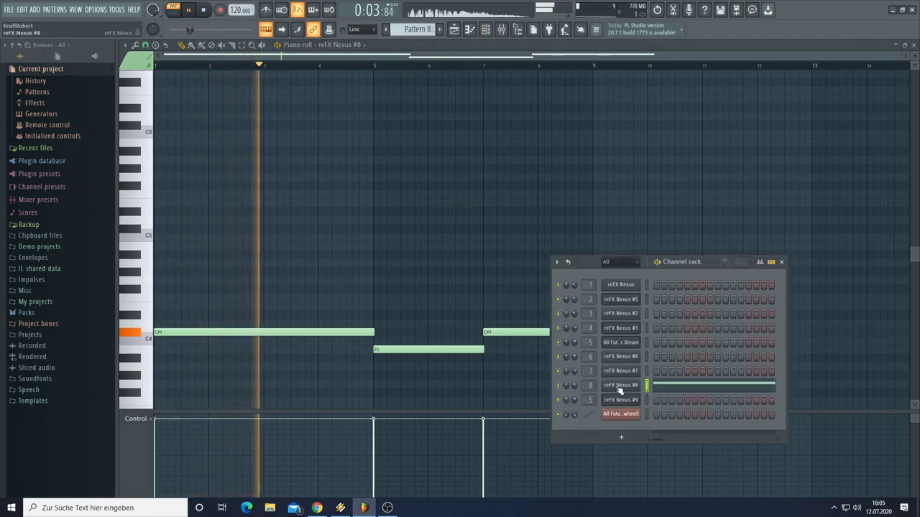
left_click_drag(680, 263, 663, 164)
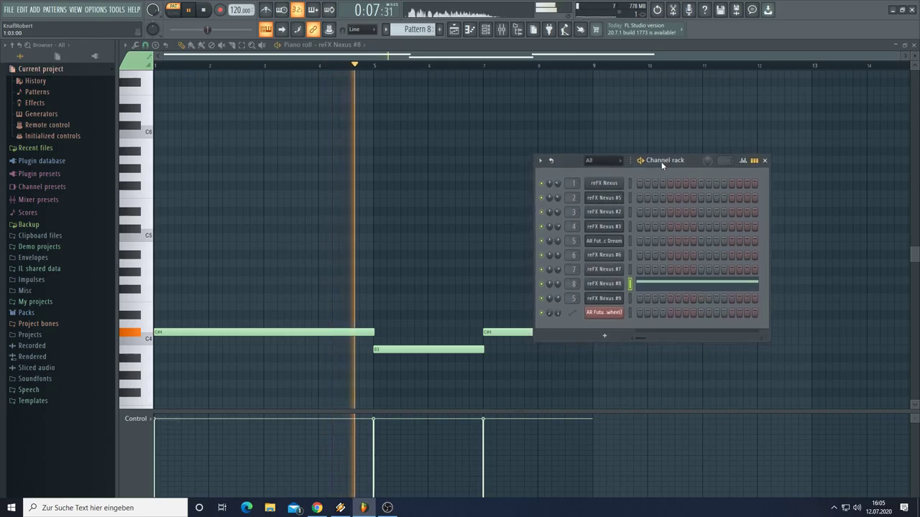
left_click(622, 285)
key("space")
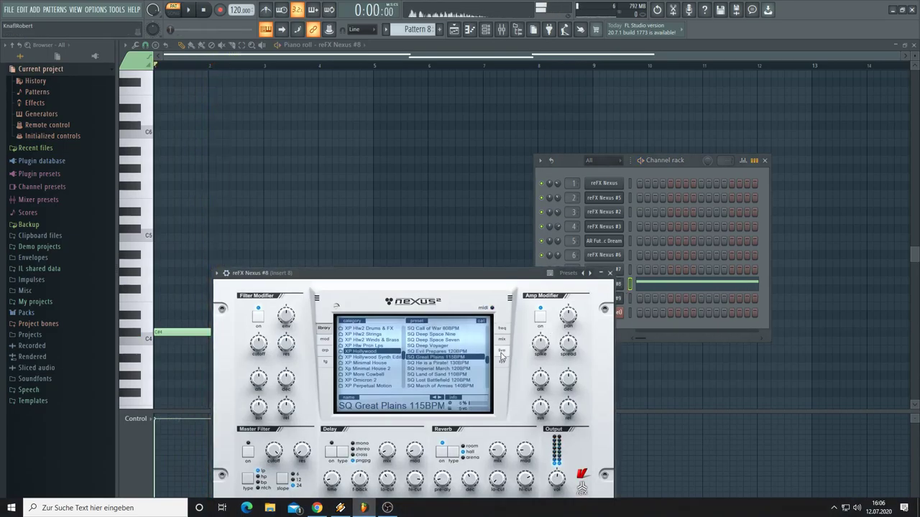
left_click(444, 375)
key("space")
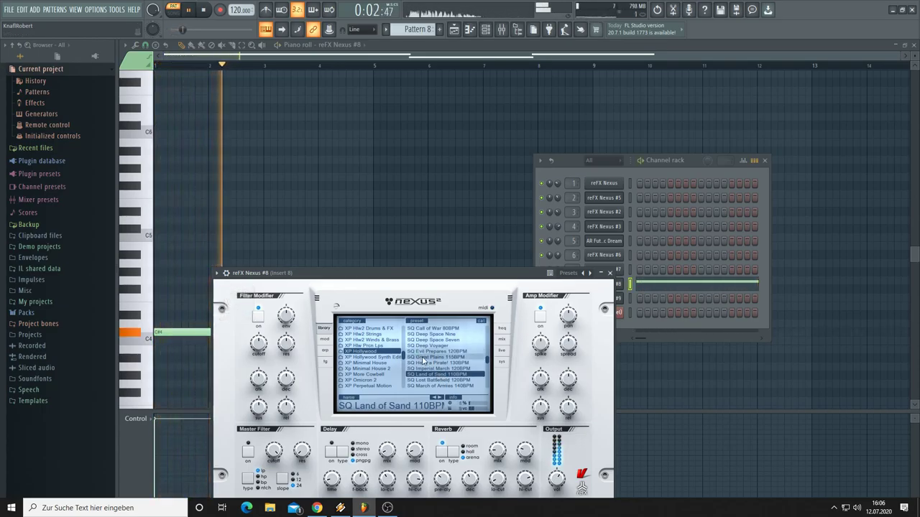
Step: Play the arrangement in song mode from just before bar 97, where the Pattern 8 clips start
left_click(179, 12)
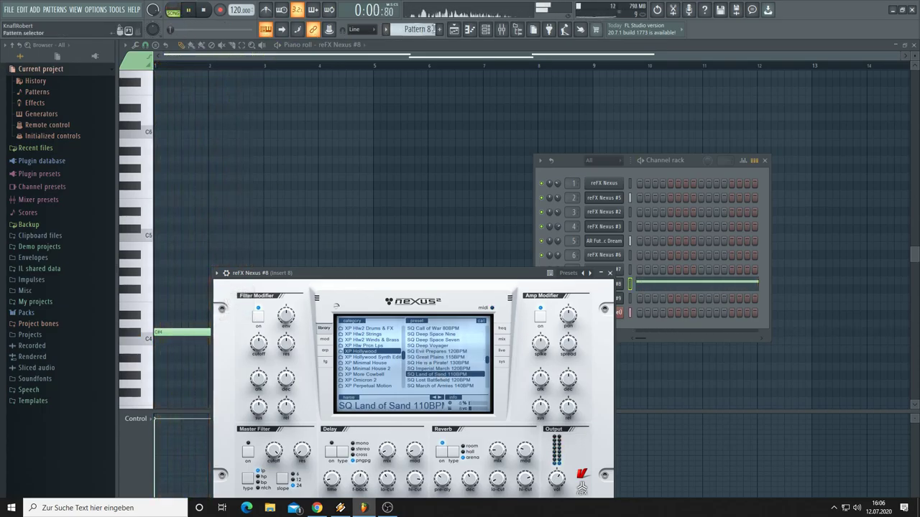
left_click(454, 28)
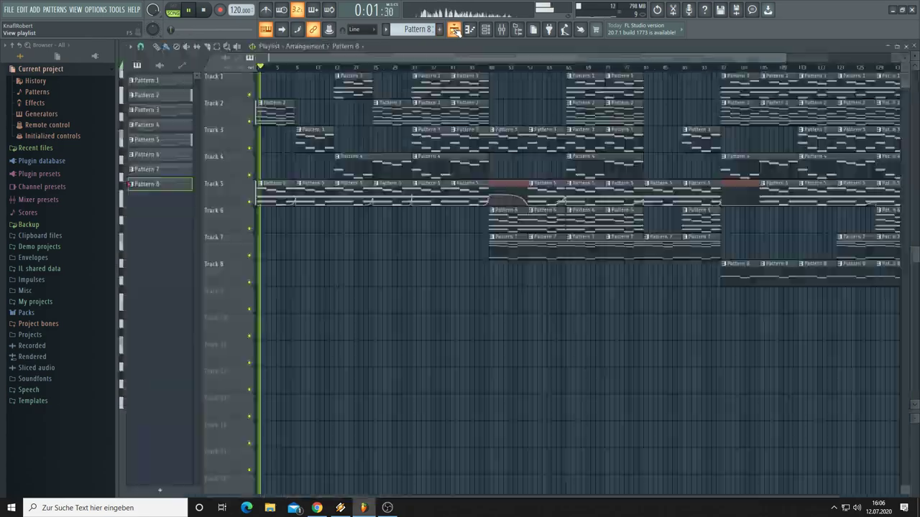
left_click(725, 67)
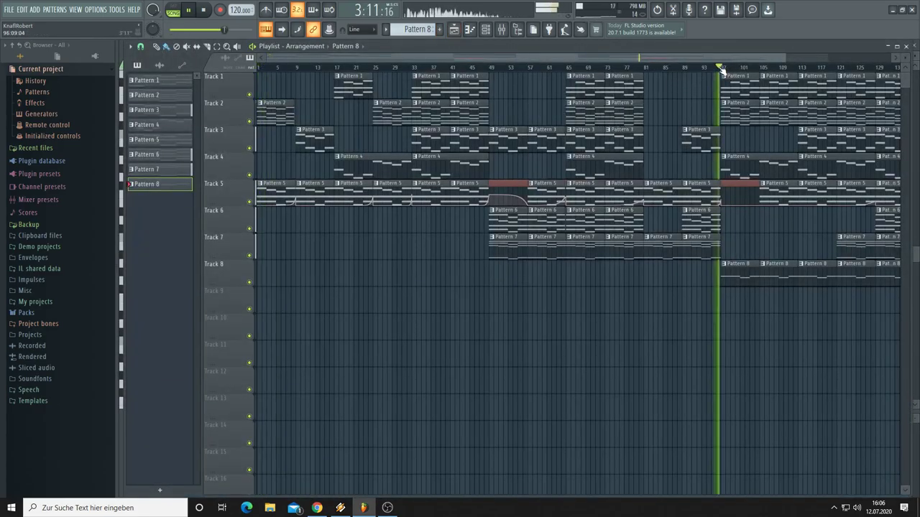
Step: Set the reFX Nexus #8 channel volume to 69%
left_click(485, 29)
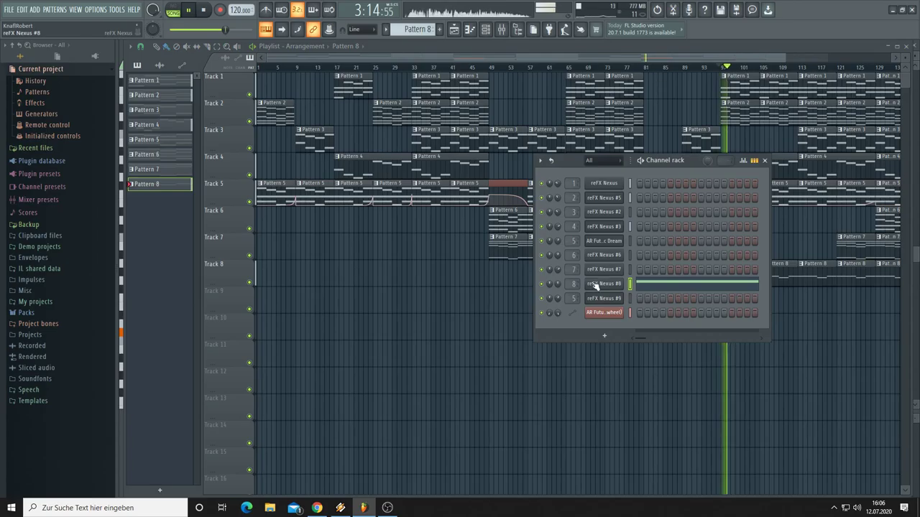
left_click(595, 285)
left_click_drag(525, 267, 475, 234)
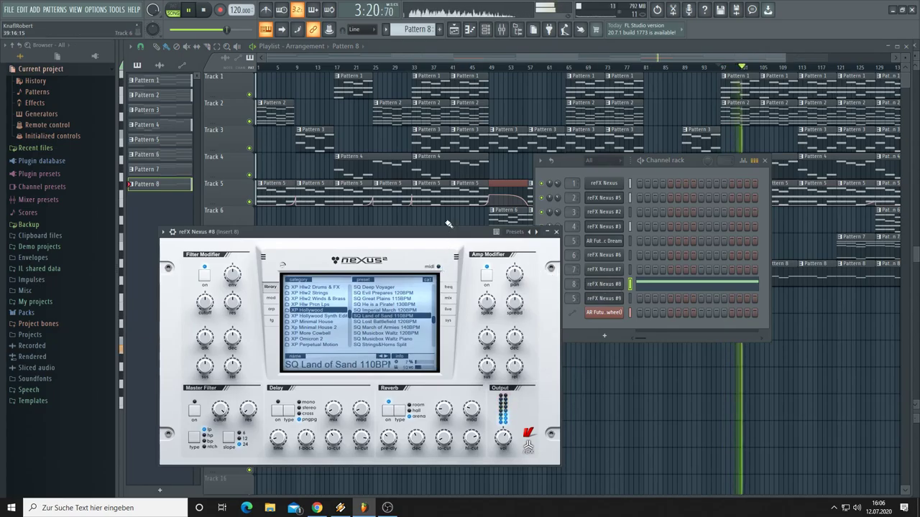
left_click(566, 282)
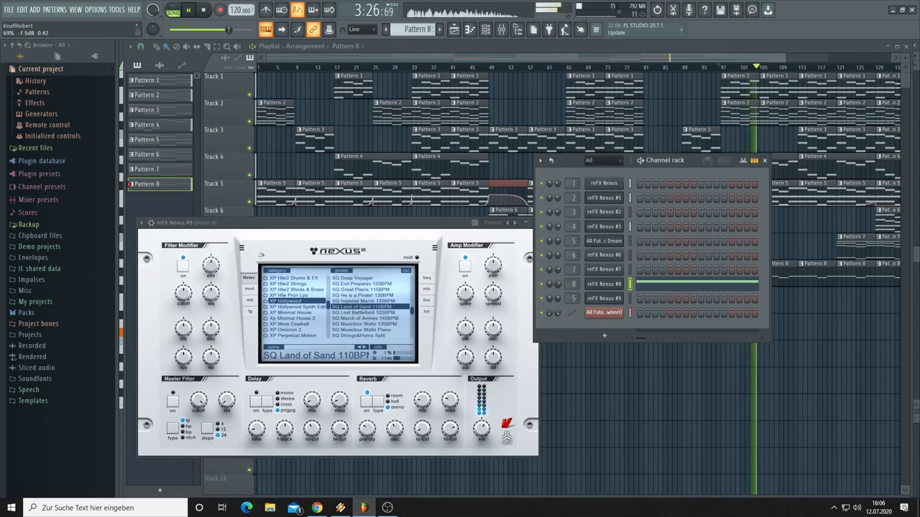
Step: Play Pattern 8 alone, switch the first layer of reFX Nexus #8 off and back on, and turn off its second layer
left_click(175, 10)
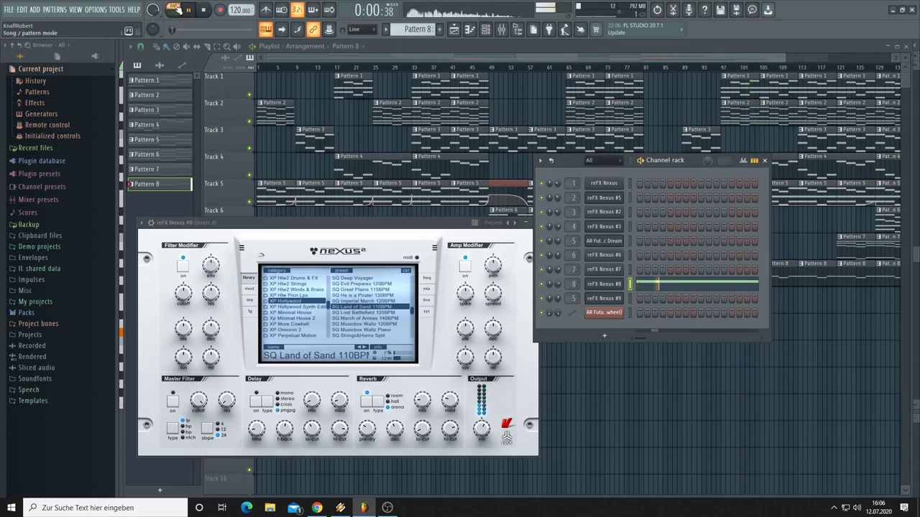
left_click(427, 290)
left_click(354, 272)
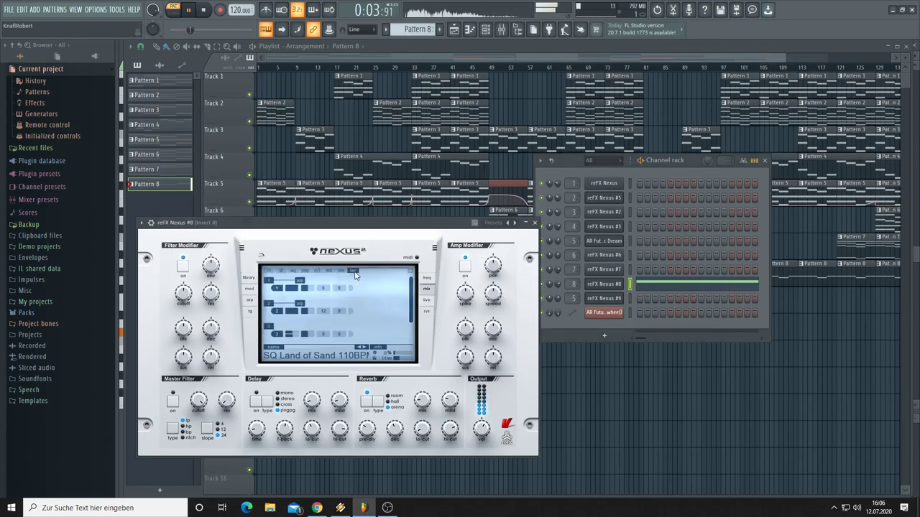
left_click(282, 286)
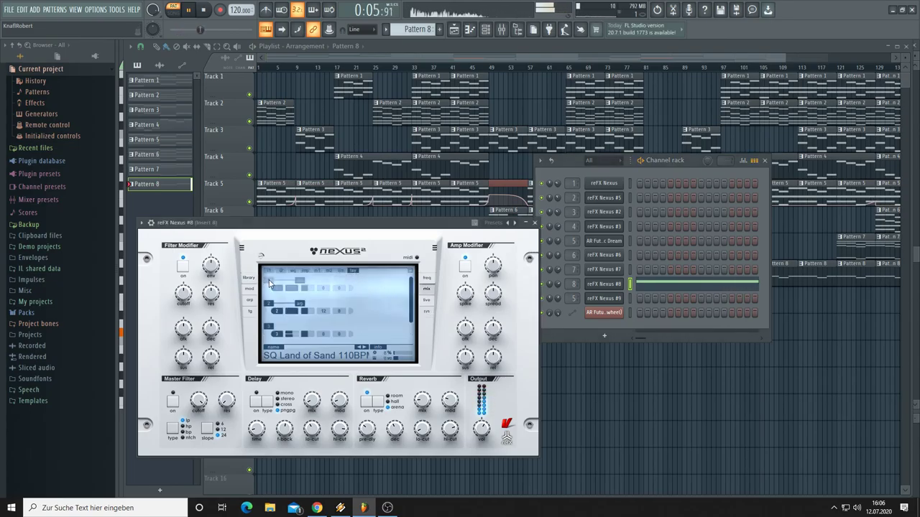
left_click(270, 283)
left_click(269, 306)
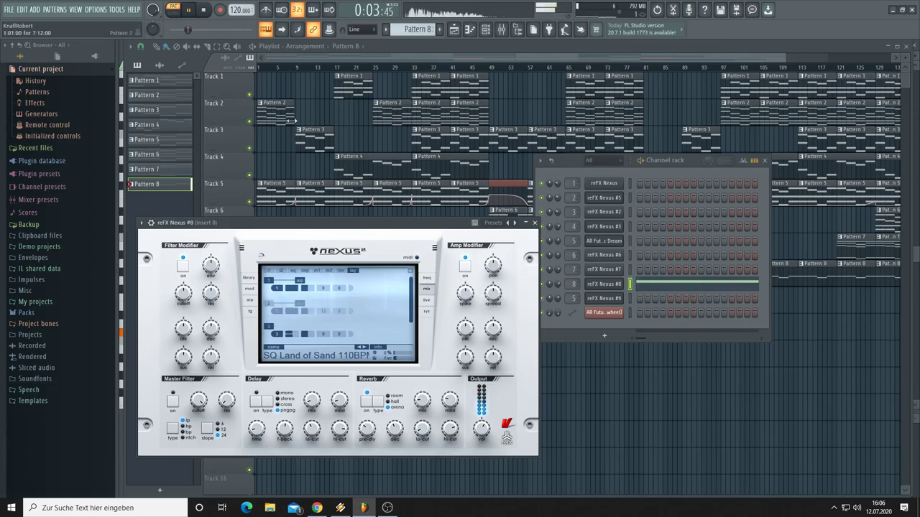
left_click_drag(640, 59, 725, 58)
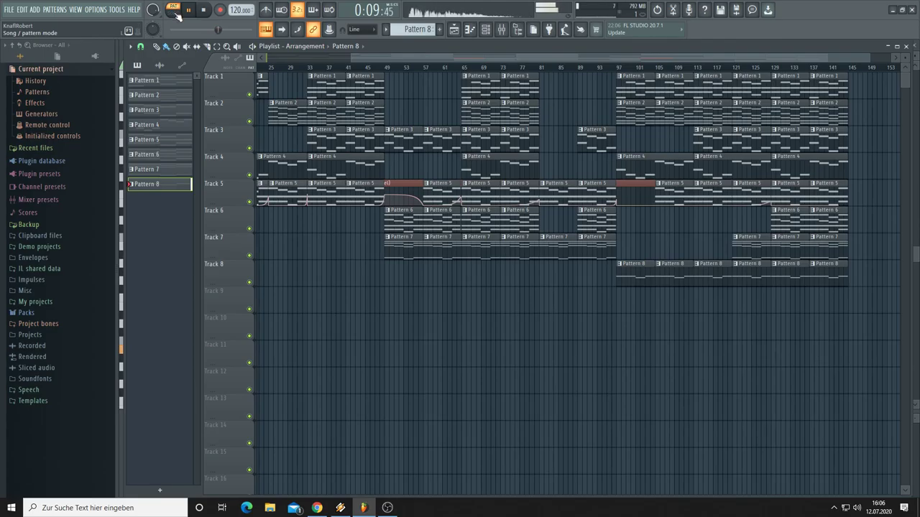
left_click(454, 29)
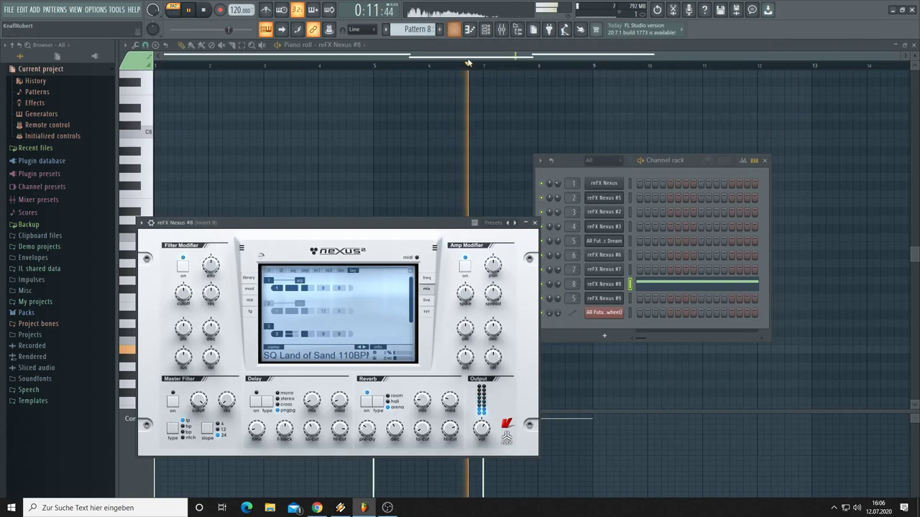
left_click(468, 30)
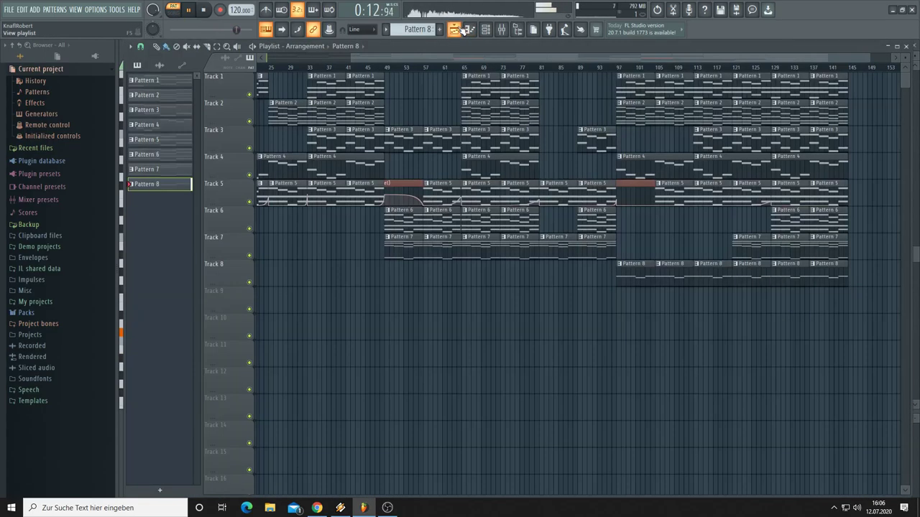
Step: Place a Pattern 8 clip on Track 8 at bar 1 and play the song's opening in song mode
left_click(206, 10)
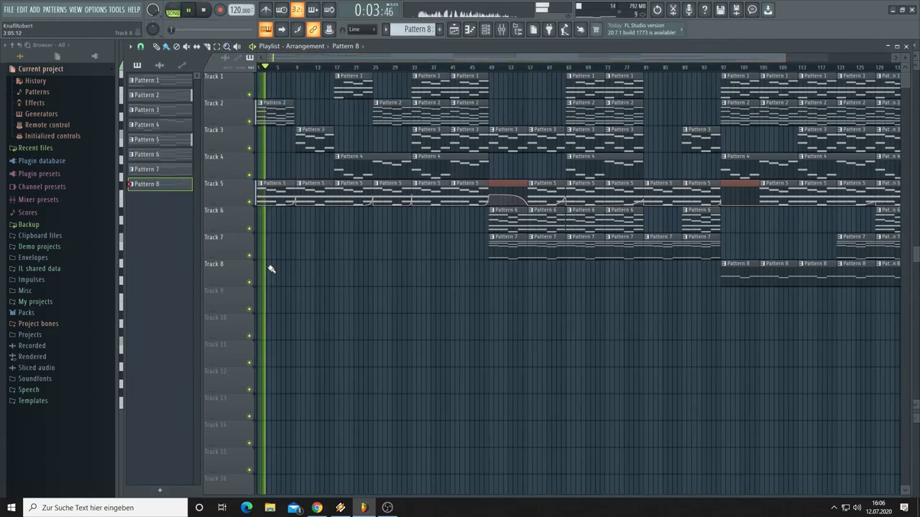
left_click(273, 271)
key("space")
key("space")
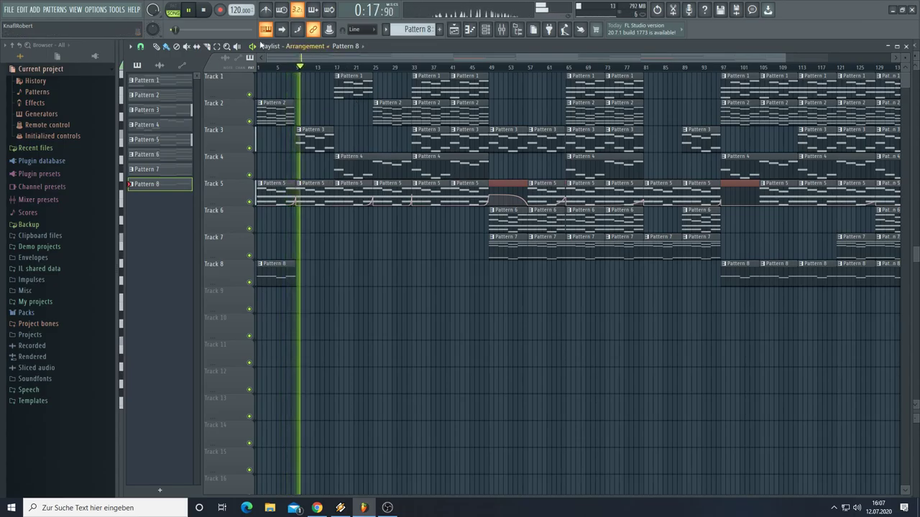
left_click(204, 10)
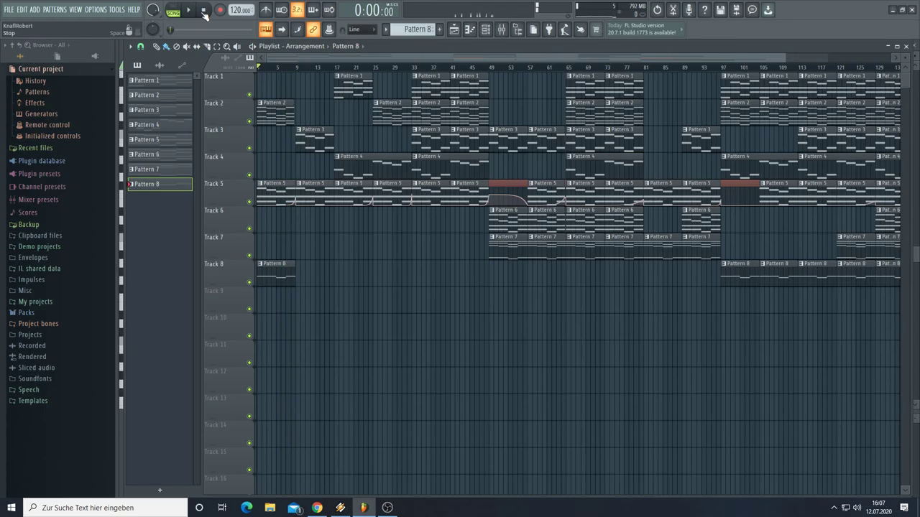
Step: Create an automation clip for the last tweaked parameter, the modulation wheel of reFX Nexus #8
left_click(116, 10)
mouse_move(137, 130)
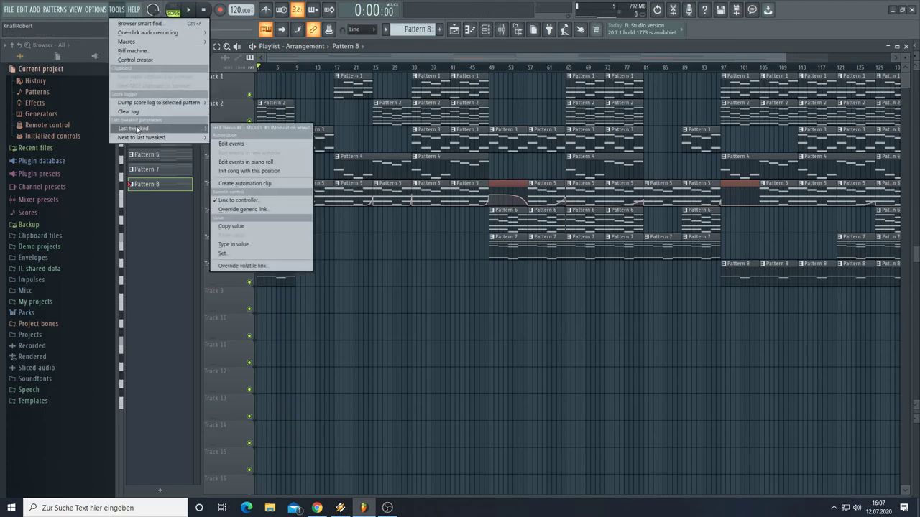
left_click(257, 184)
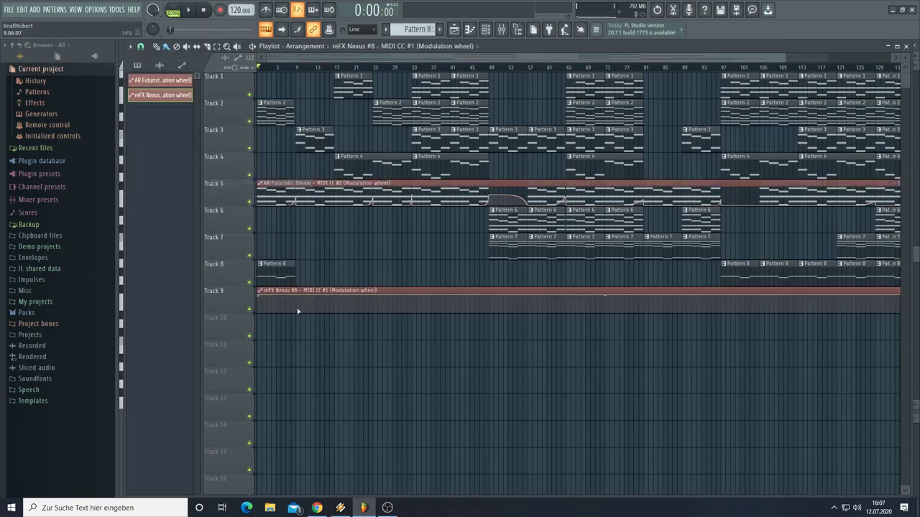
Step: Shape the reFX Nexus #8 automation to drop just after bar 9, peak at bar 97, and stay at zero from bar 113 to bar 129
left_click_drag(299, 297, 305, 321)
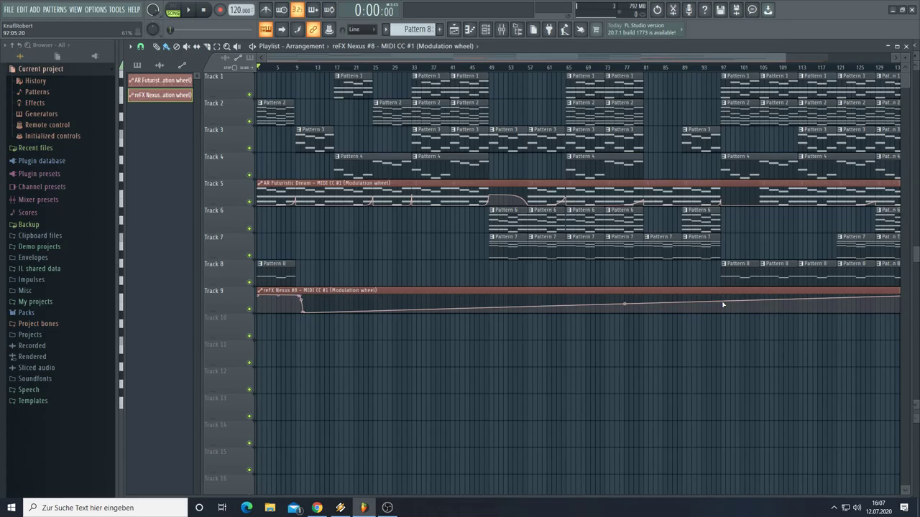
left_click_drag(723, 305, 723, 296)
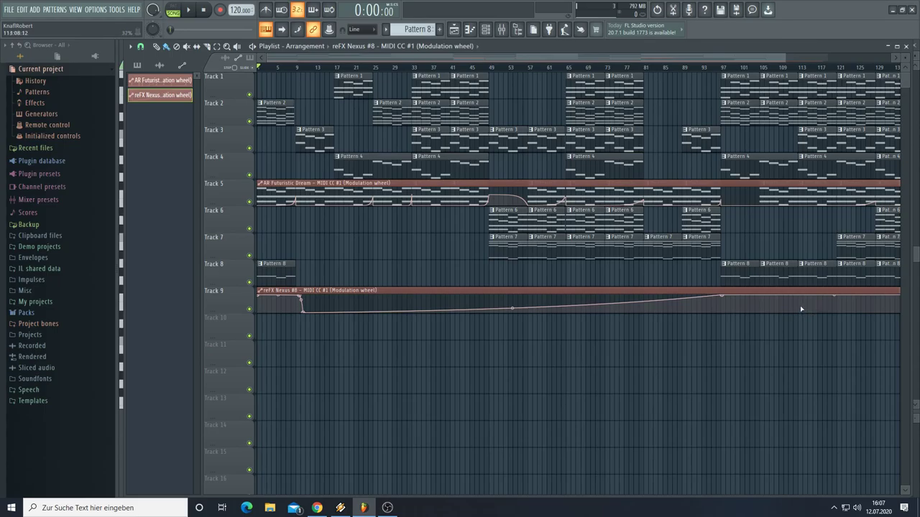
left_click_drag(800, 308, 802, 316)
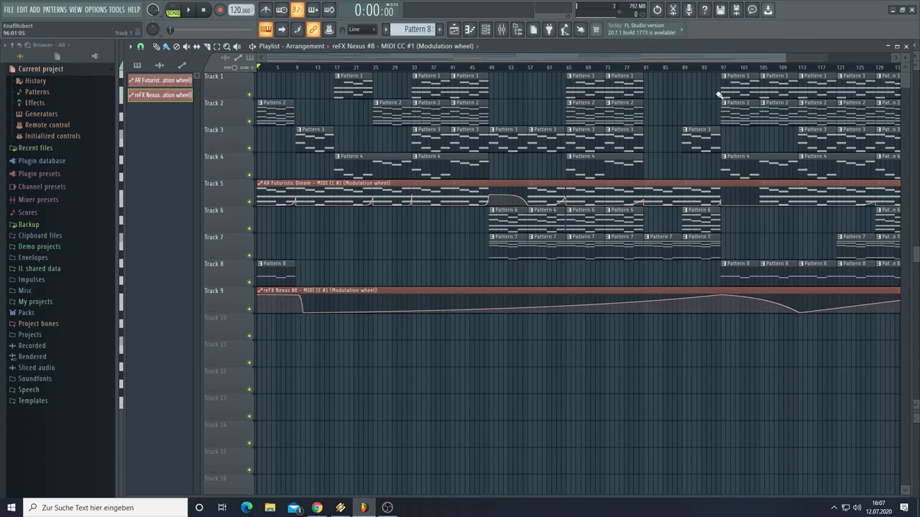
left_click_drag(692, 56, 755, 62)
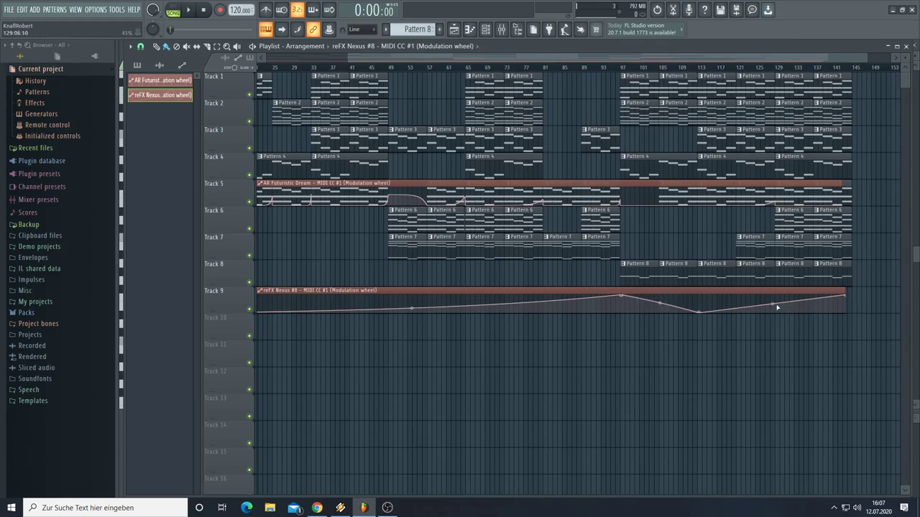
left_click_drag(773, 305, 772, 319)
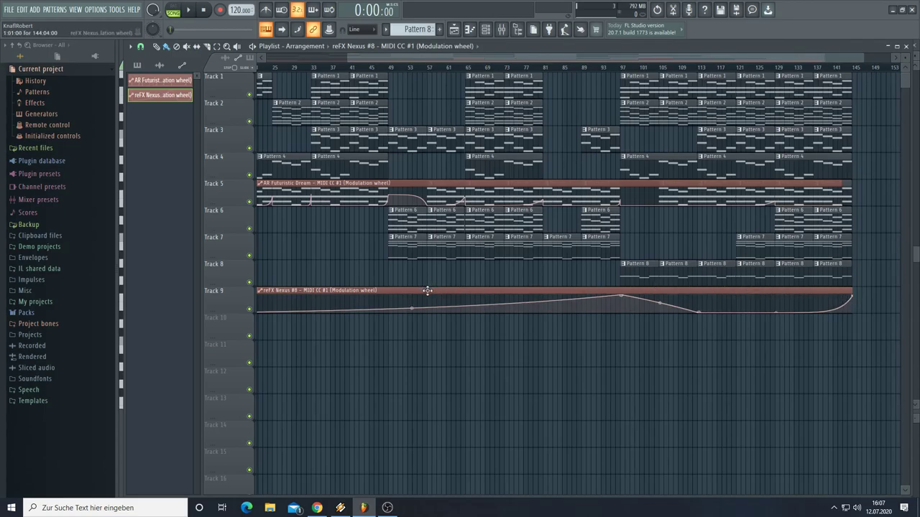
Step: Move the reFX Nexus #8 automation clip onto Track 8 over the Pattern 8 clips and play the song from the start
left_click_drag(409, 266, 404, 285)
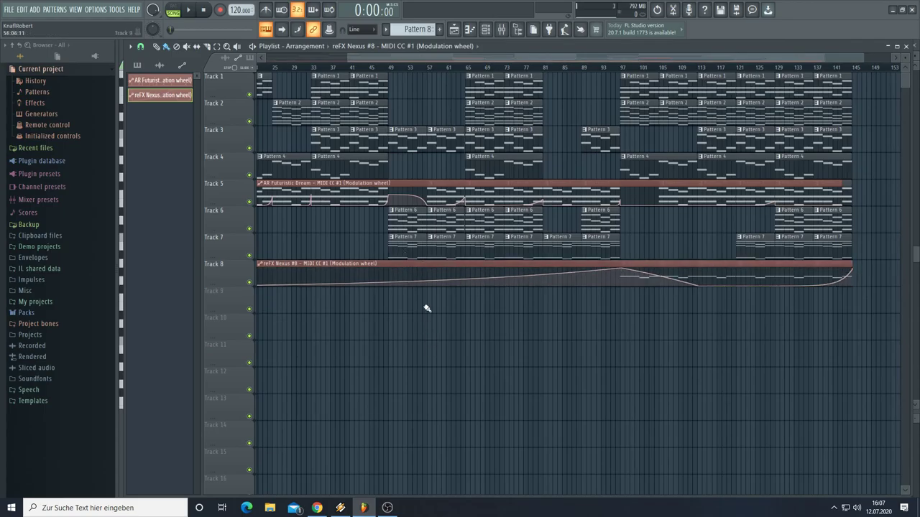
left_click_drag(348, 57, 141, 47)
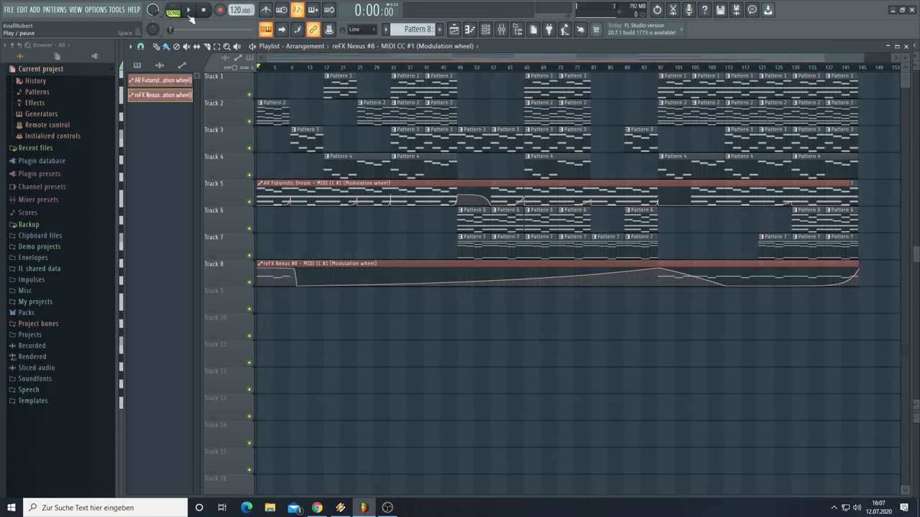
left_click(142, 67)
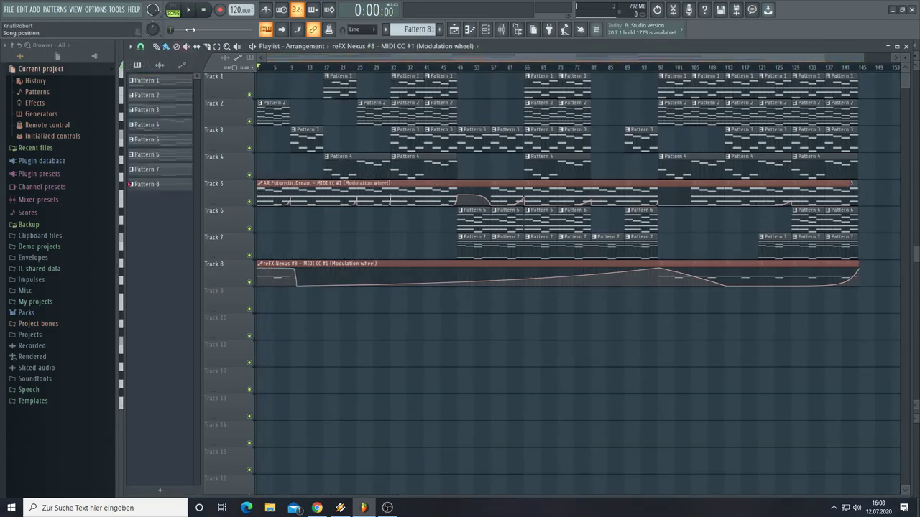
left_click(196, 11)
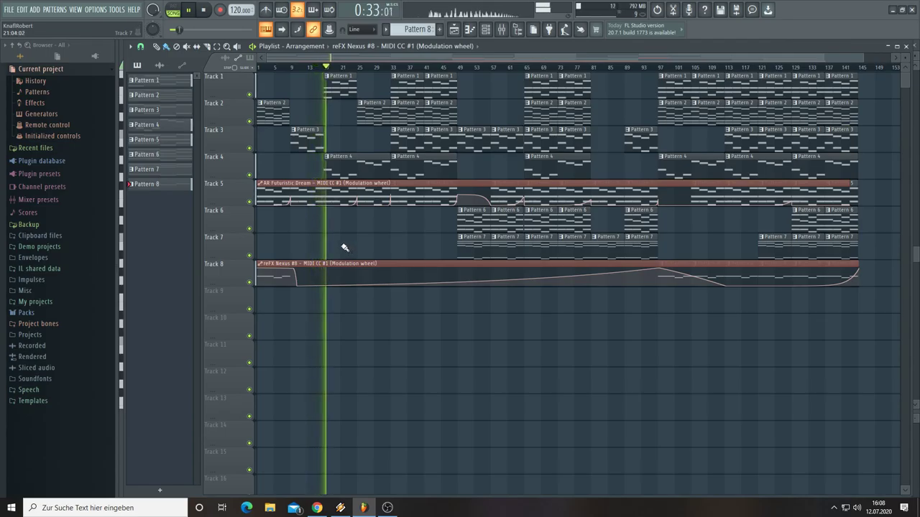
Step: Open Pattern 4's instrument, reFX Nexus #3, move its modulation wheel and create an automation clip for it
left_click(416, 164)
left_click(485, 29)
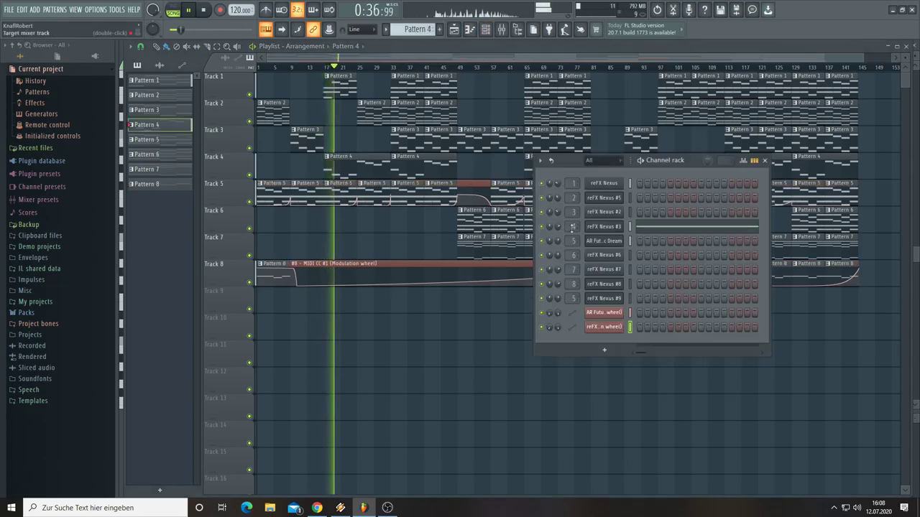
left_click(604, 227)
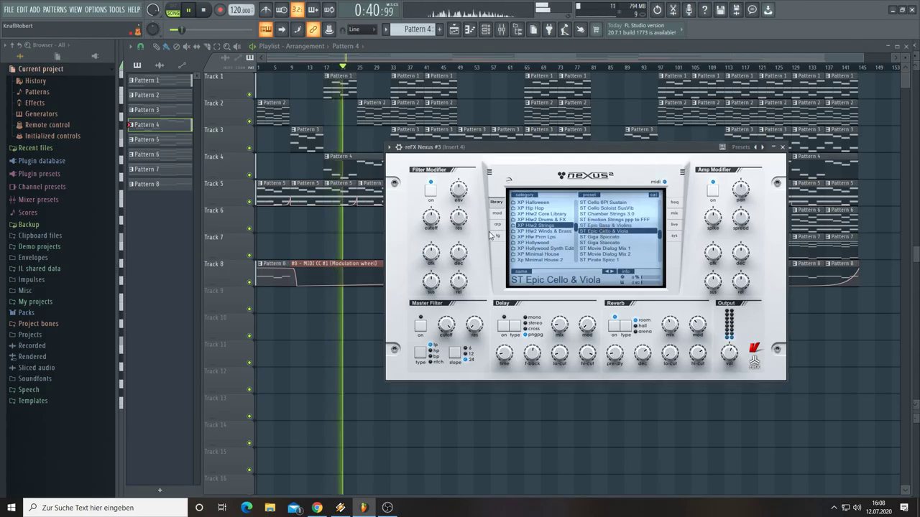
mouse_move(437, 214)
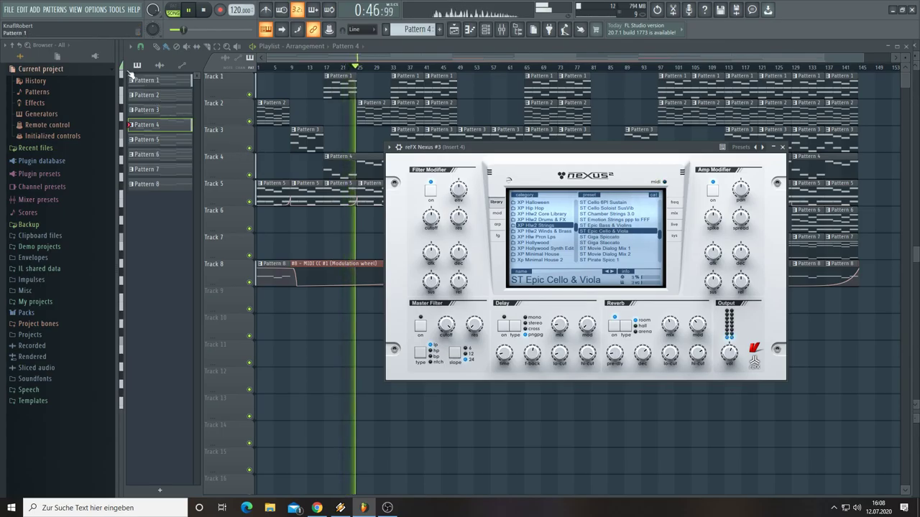
left_click(116, 10)
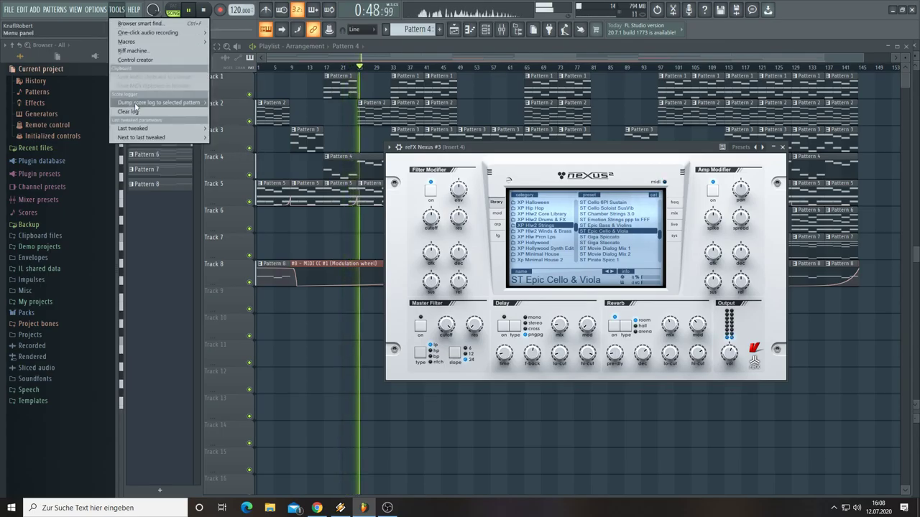
mouse_move(141, 130)
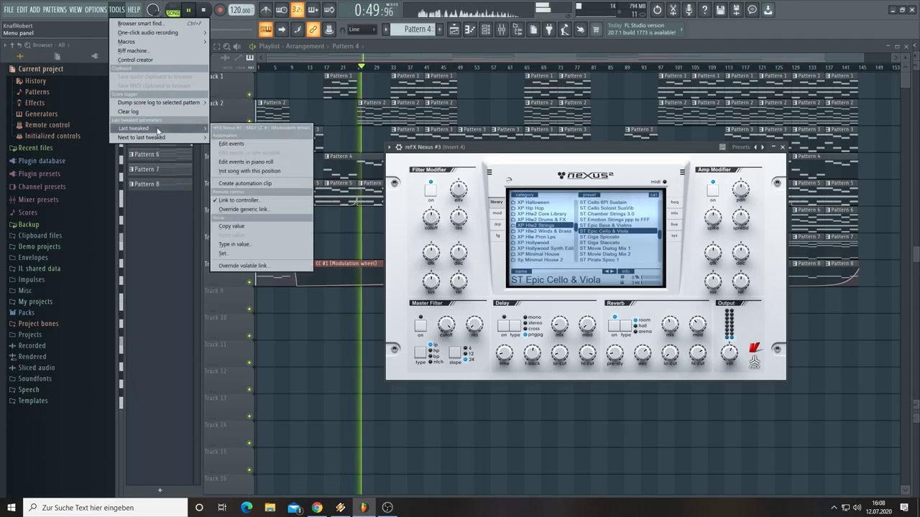
left_click(243, 185)
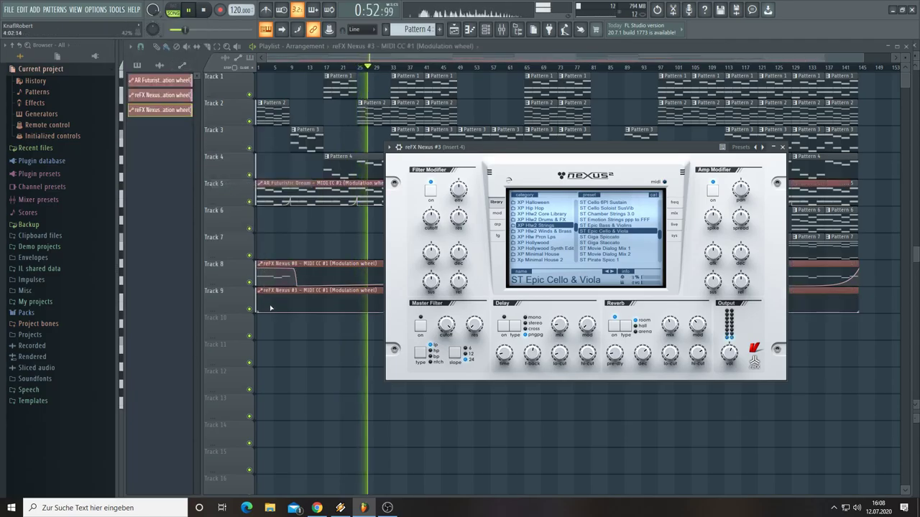
Step: Move the reFX Nexus #3 automation clip onto Track 4, shape it to peak at bar 17 and reach zero by bar 33, and restart playback
left_click_drag(268, 293, 325, 162)
left_click(379, 174)
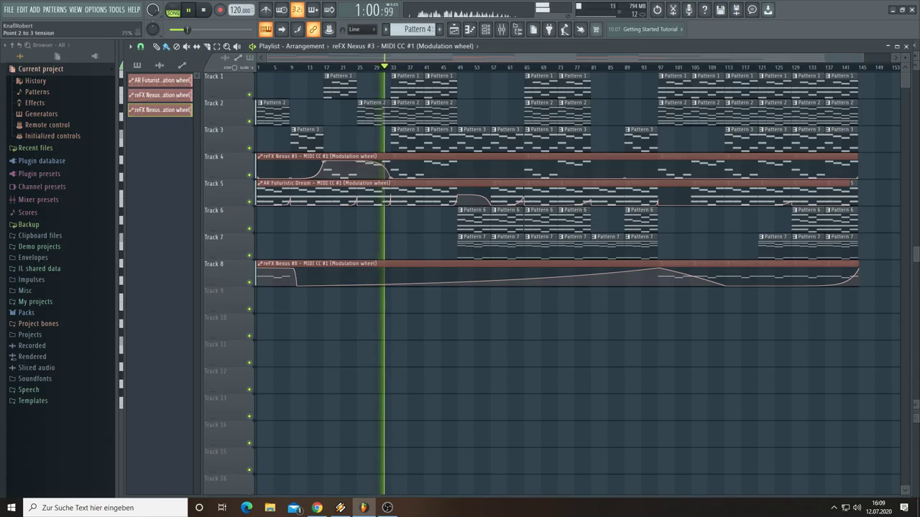
key("space")
key("space")
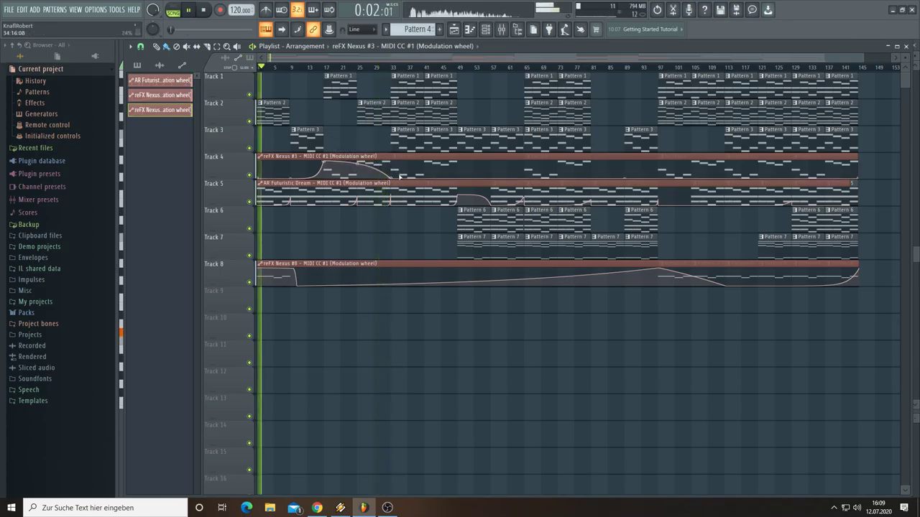
Step: Raise the Track 4 modulation curve to a peak at bar 49 and curve it down to zero by bar 65
scroll(398, 69, "up", 4)
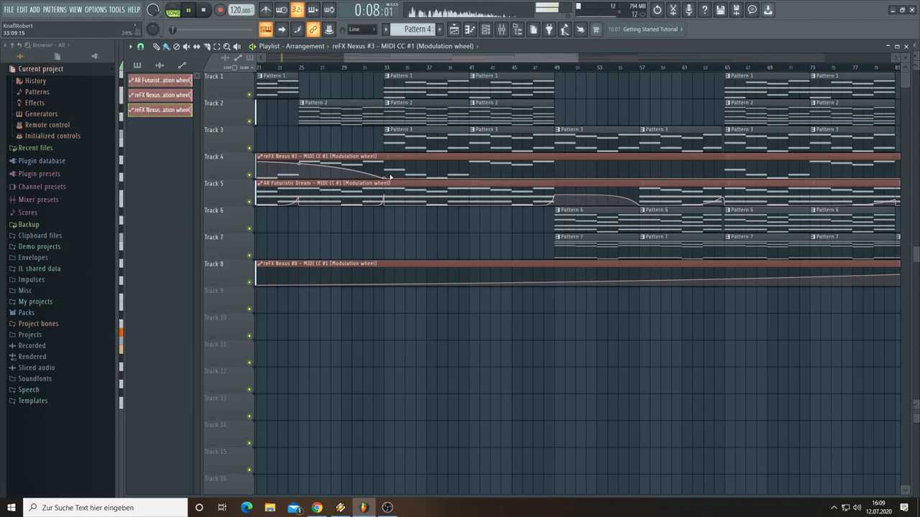
left_click_drag(554, 178, 555, 161)
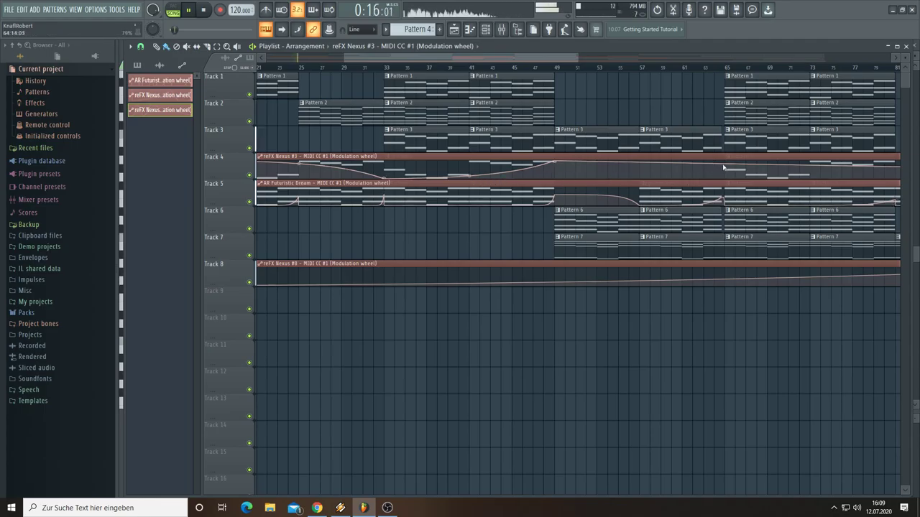
left_click_drag(724, 167, 724, 179)
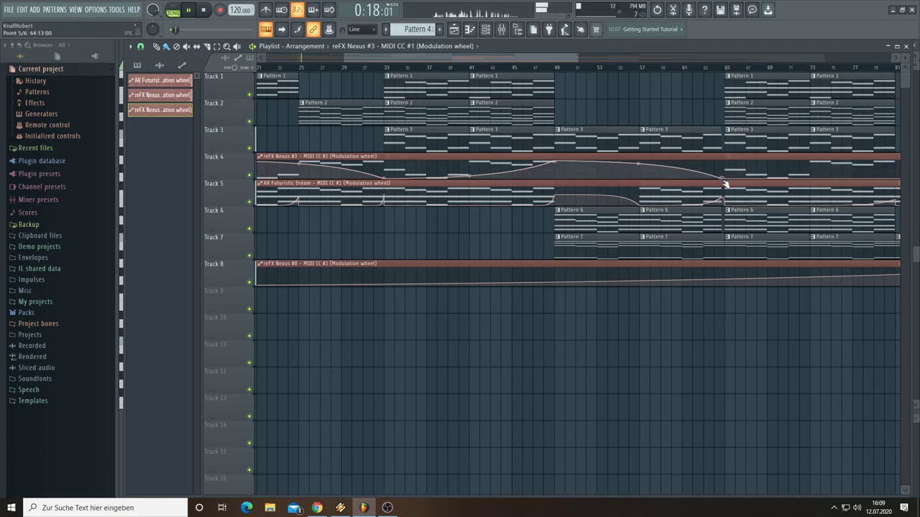
Step: Extend the Track 4 modulation curve with a high stretch from bar 81 to bar 97, a drop before bar 113 and a new peak at bar 113
left_click_drag(572, 60, 667, 69)
left_click_drag(626, 177, 629, 161)
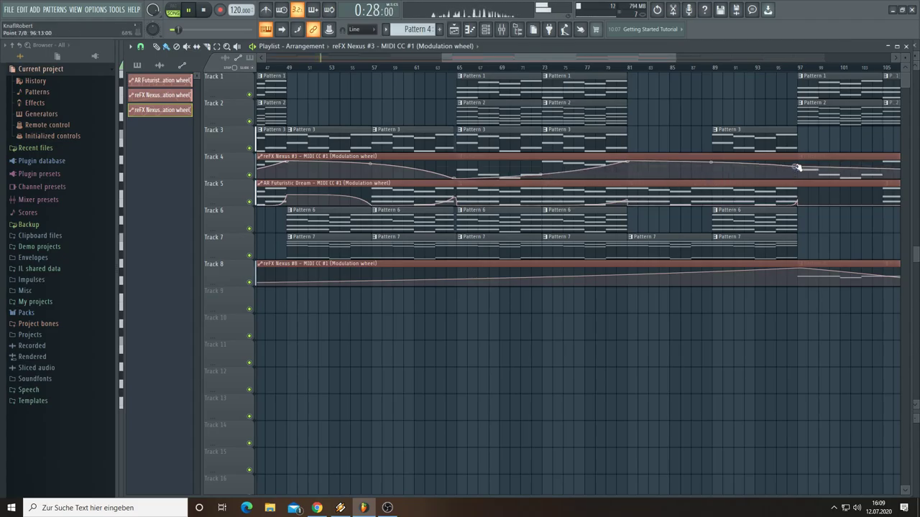
left_click_drag(652, 55, 777, 72)
mouse_move(623, 172)
left_mouse_down()
mouse_move(626, 180)
mouse_move(627, 162)
left_mouse_up()
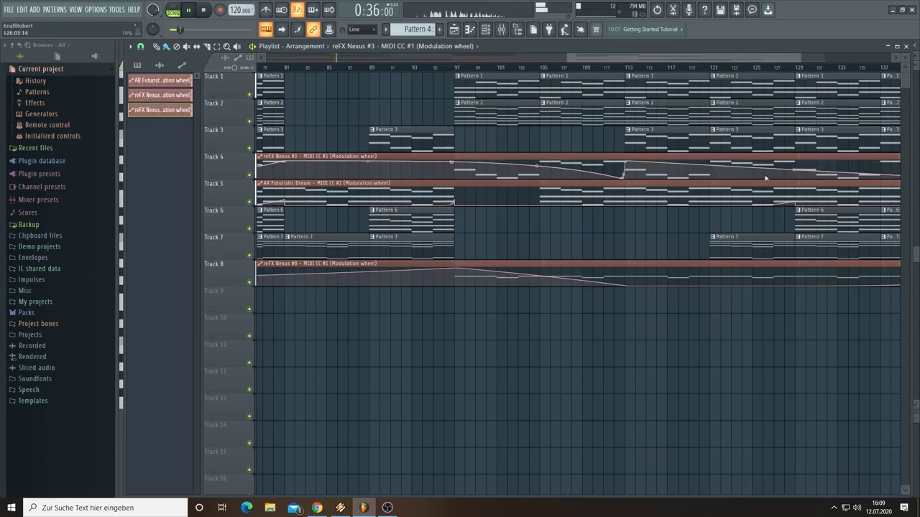
left_click_drag(756, 63, 831, 63)
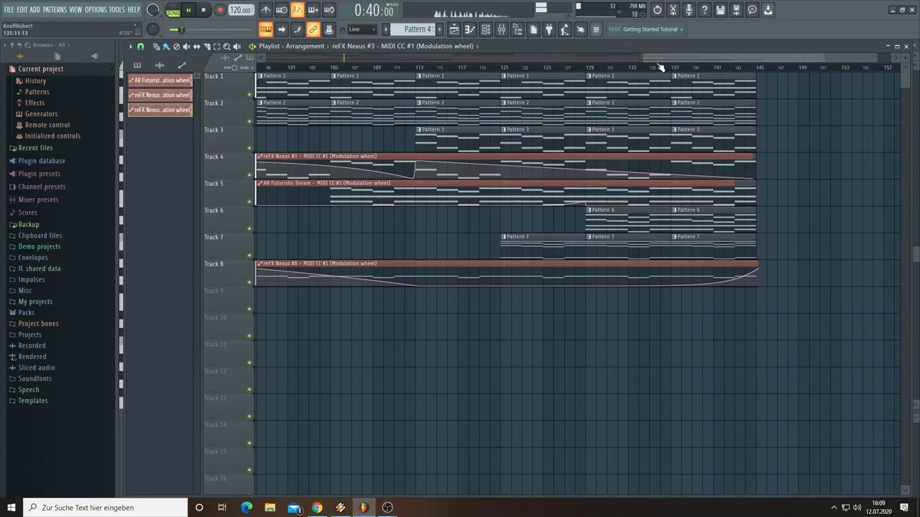
left_click_drag(645, 56, 237, 58)
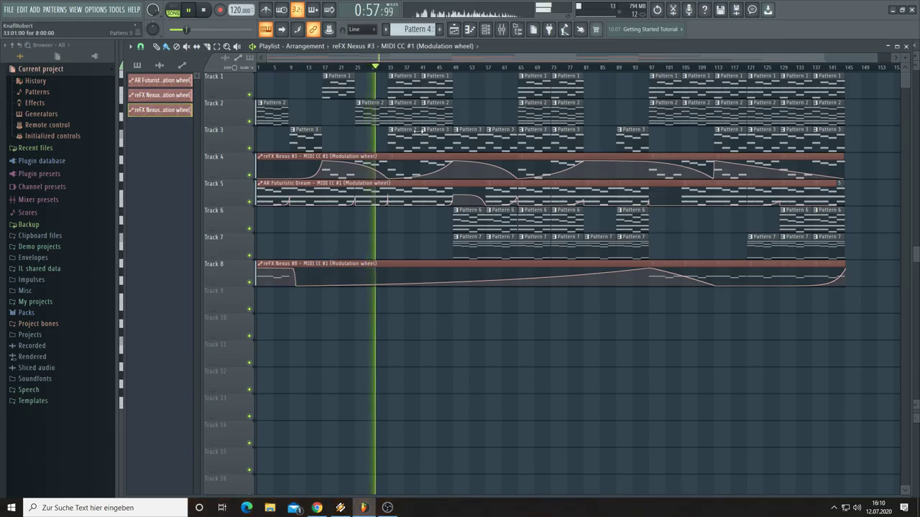
Step: Select Pattern 3, open its instrument reFX Nexus #2 and play the pattern alone
scroll(417, 29, "up", 1)
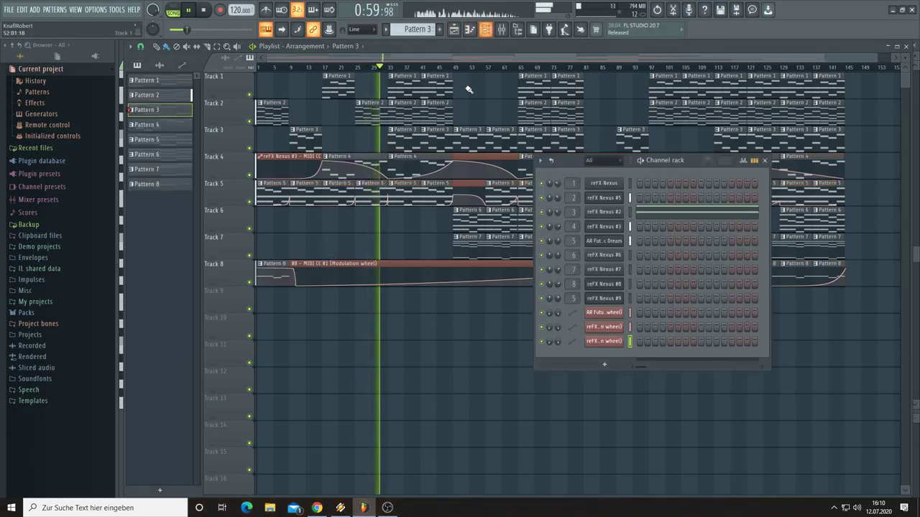
left_click(485, 28)
left_click(612, 213)
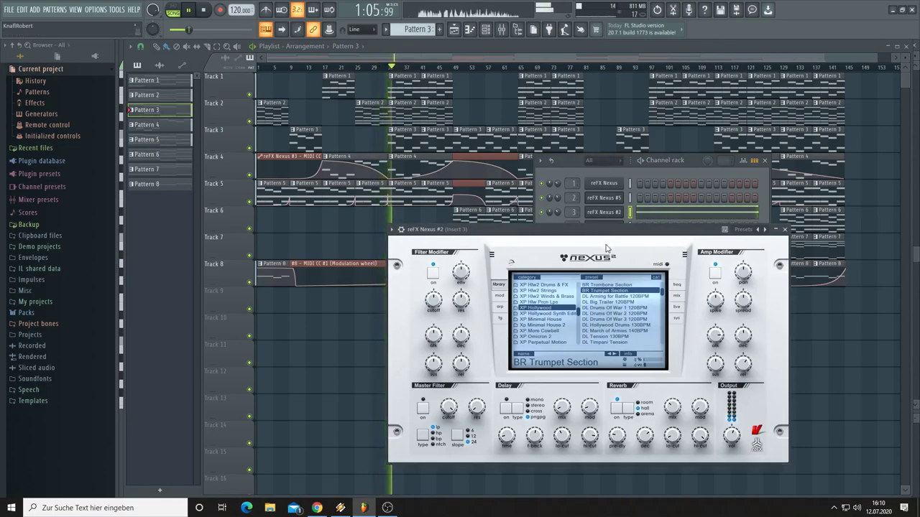
left_click_drag(601, 232, 619, 251)
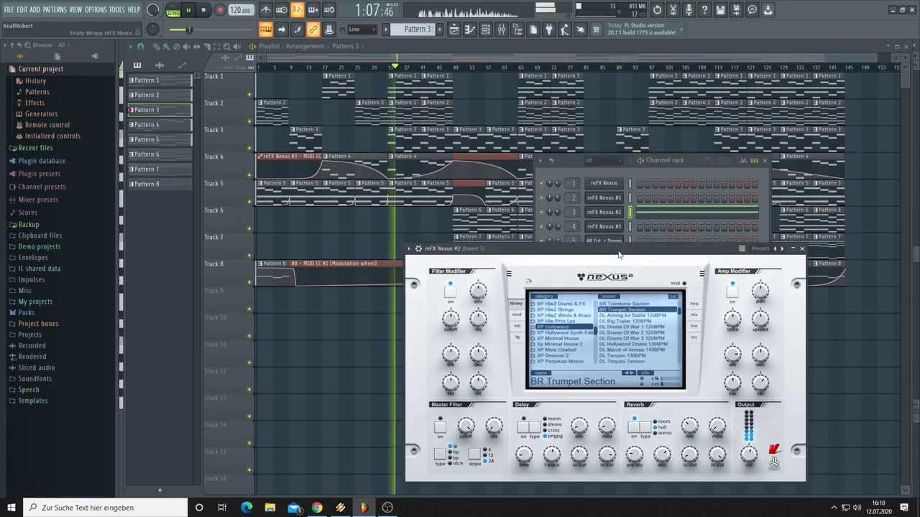
left_click(607, 217)
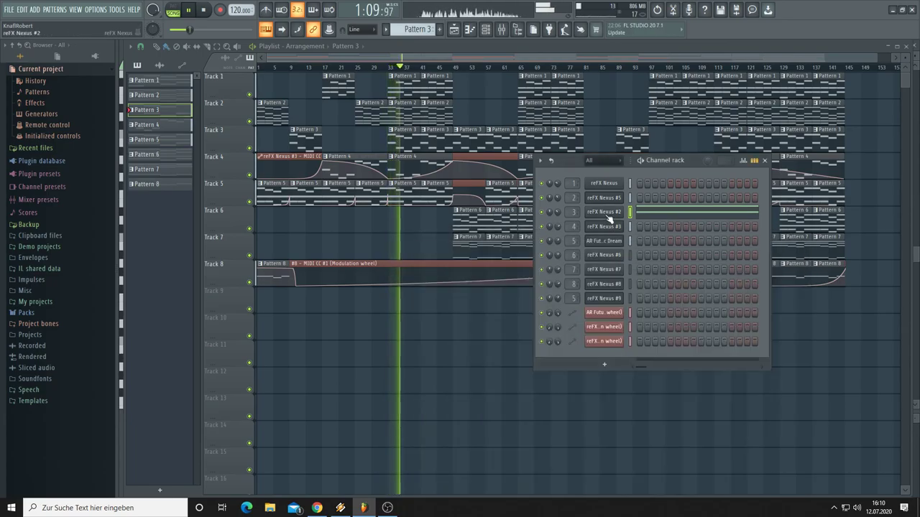
left_click(607, 217)
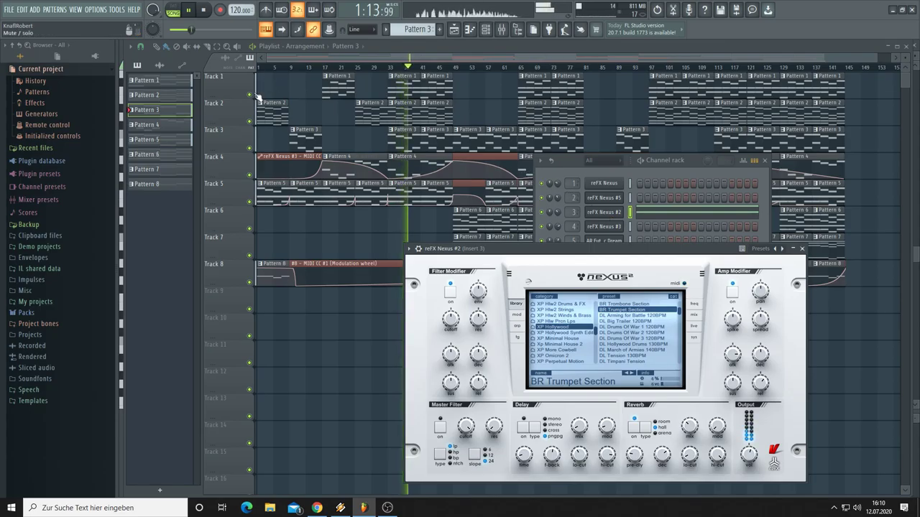
left_click(204, 12)
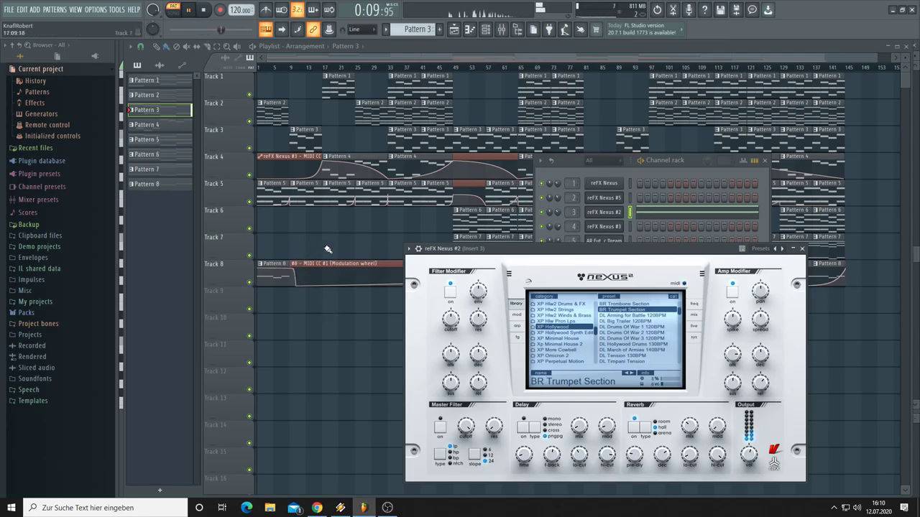
Step: Select Pattern 2, open its instrument reFX Nexus #5 and create an automation clip for that instrument's modulation wheel
scroll(414, 31, "up", 1)
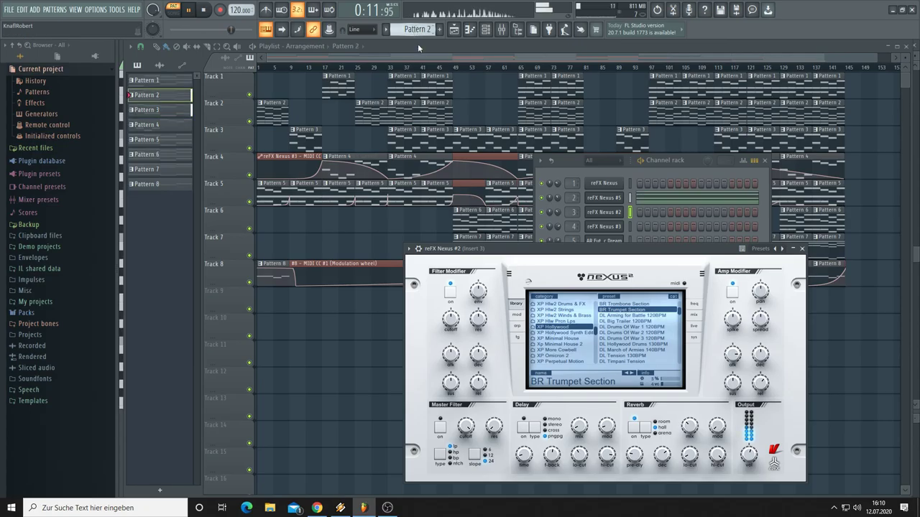
left_click(615, 198)
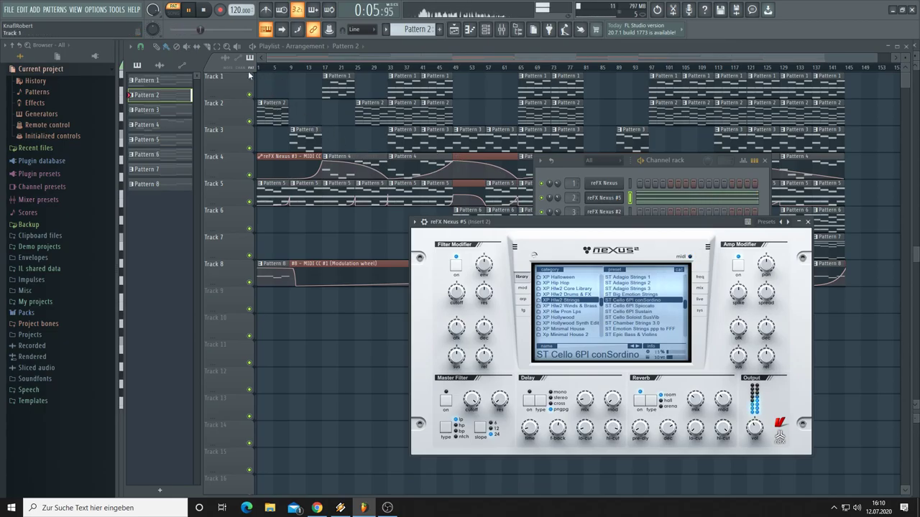
left_click(119, 9)
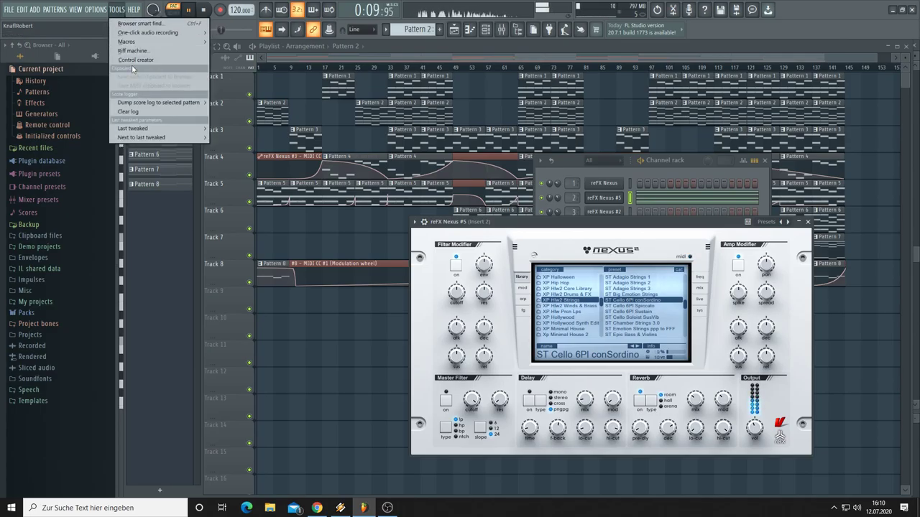
mouse_move(137, 131)
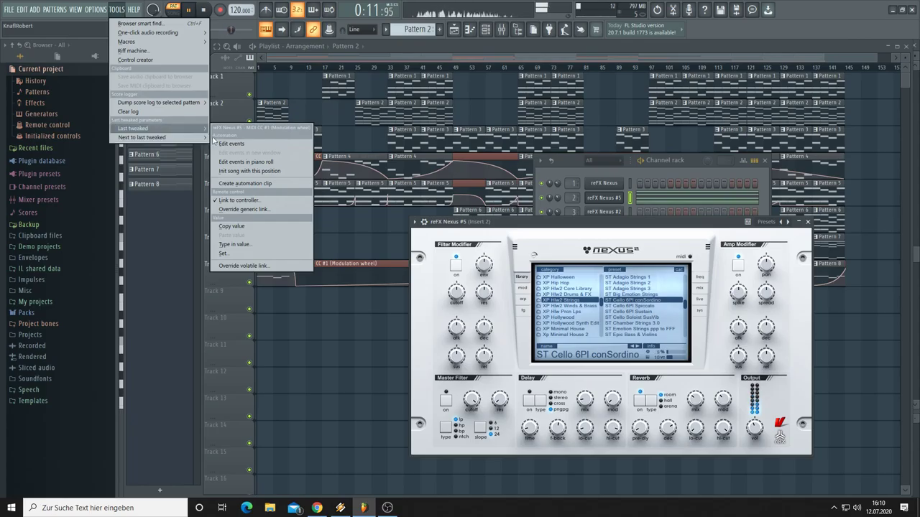
left_click(236, 184)
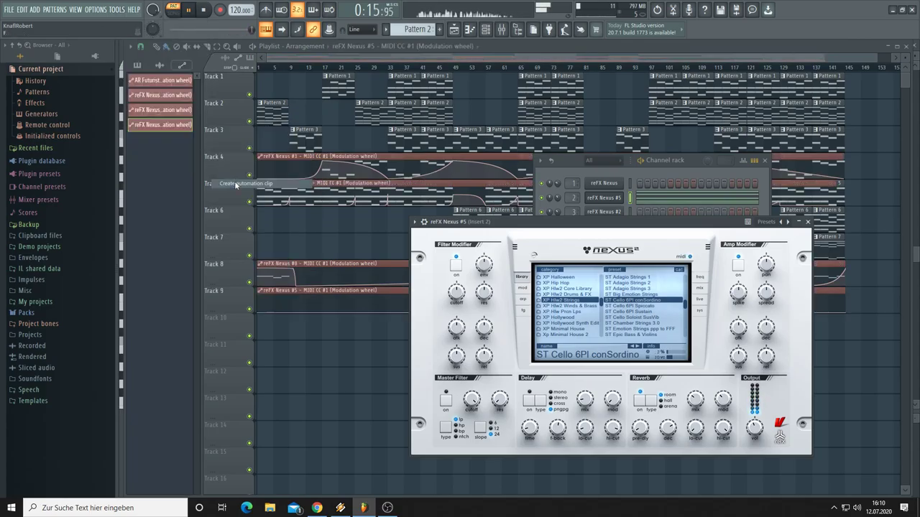
Step: Move the reFX Nexus #5 automation clip onto Track 2 and, in song mode, shape it with zeros at bars 9 and 33 around a bar 25 peak
left_click(277, 292)
left_click_drag(277, 291, 237, 108)
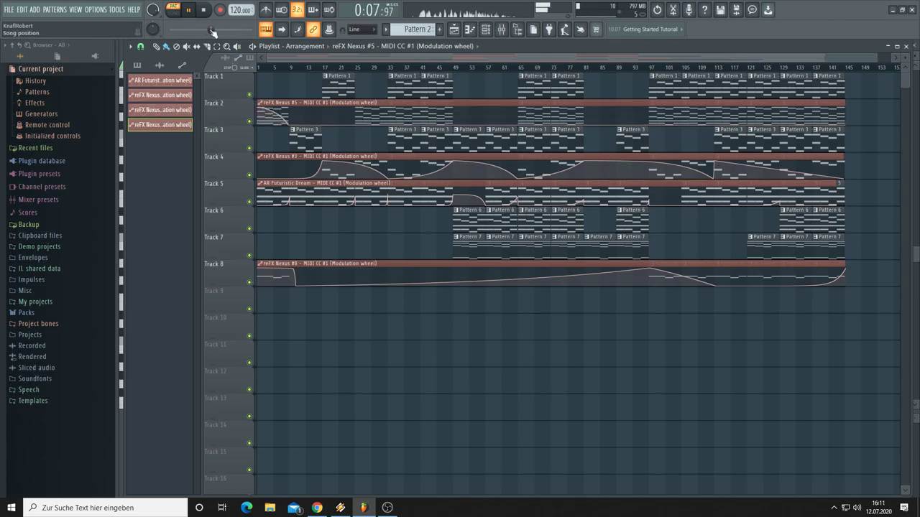
left_click(172, 13)
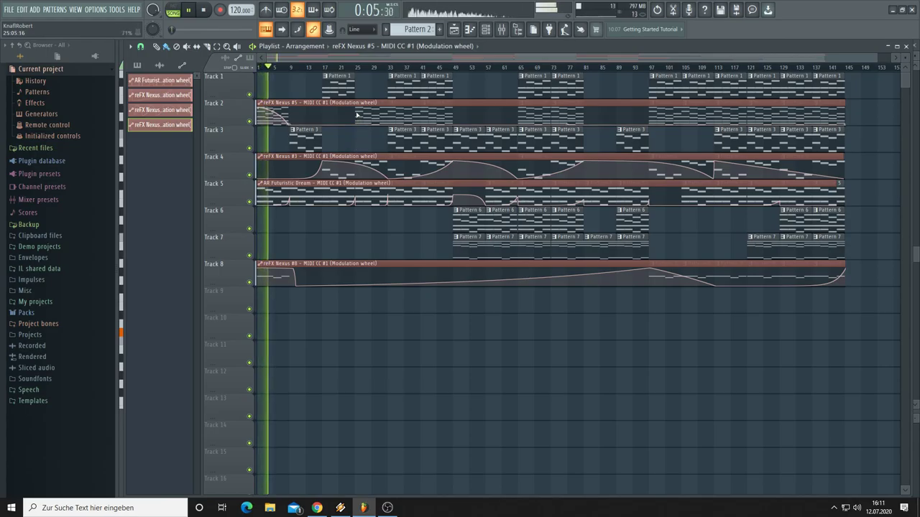
mouse_move(358, 122)
left_mouse_down()
mouse_move(358, 110)
mouse_move(390, 132)
mouse_move(373, 115)
left_mouse_up()
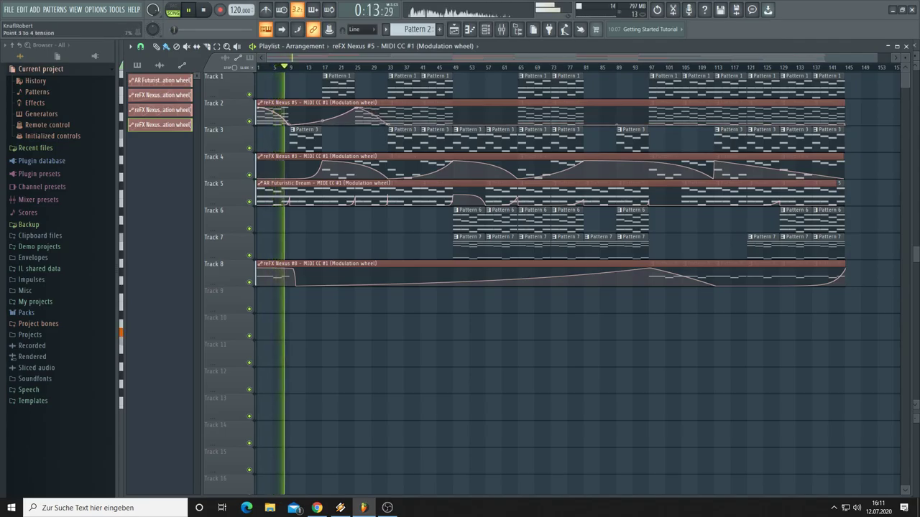
Step: Extend the Track 2 modulation curve with a full-level stretch from bar 49 to 65, zero at bar 81 and a peak at bar 97
left_click(453, 109)
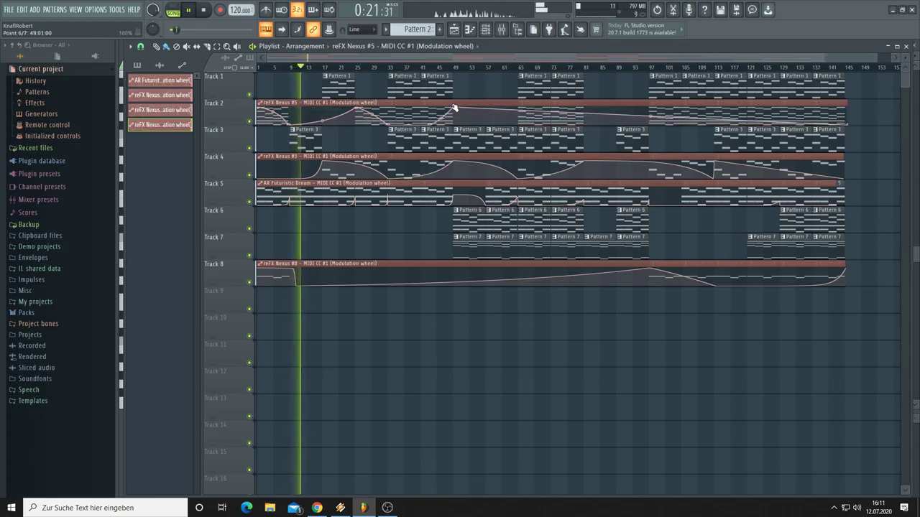
left_click(520, 107)
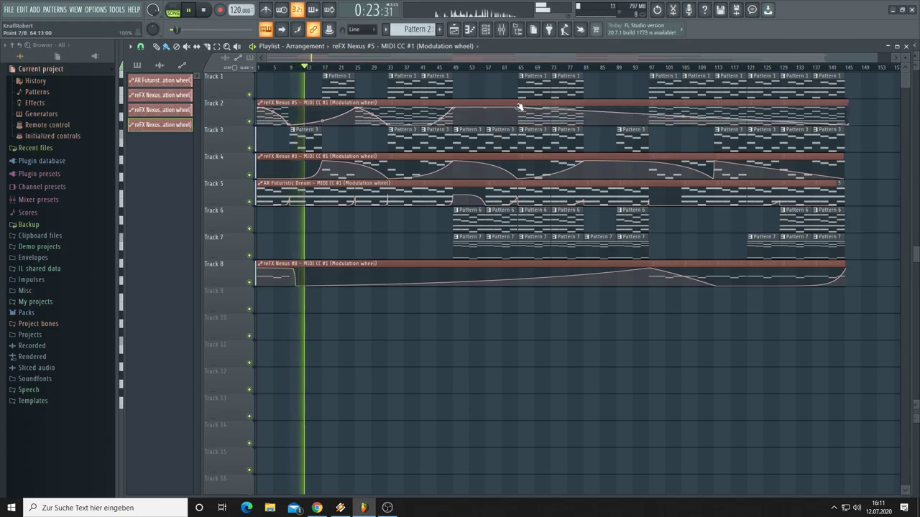
left_click(585, 128)
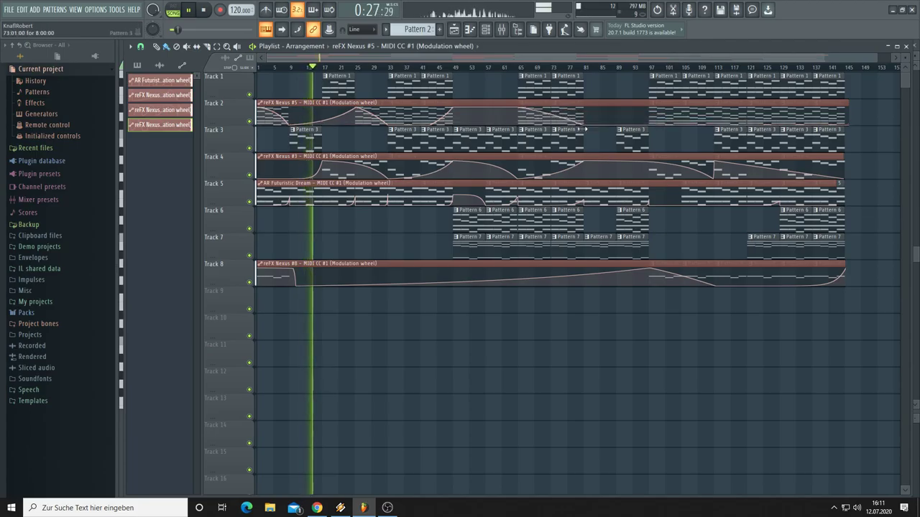
left_click(654, 107)
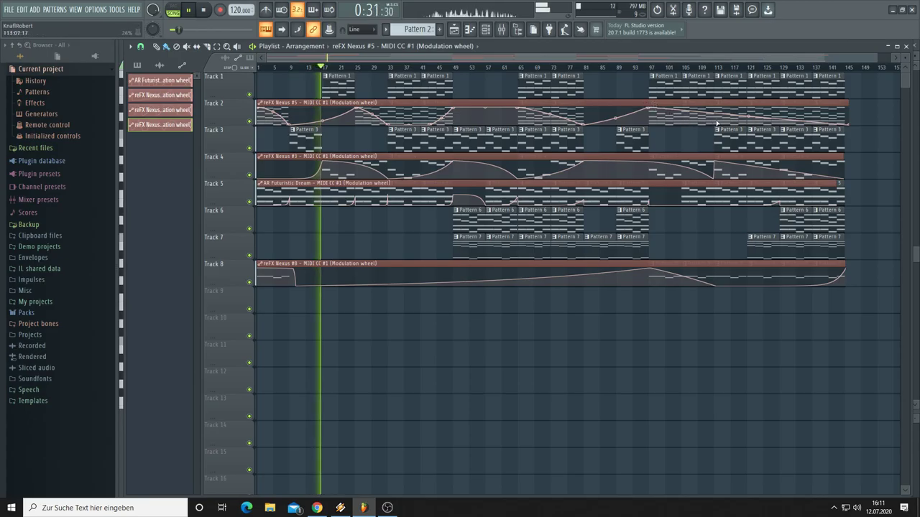
Step: Drop the Track 2 modulation curve to zero at bar 113, jump it back to full there and bend its final decline
left_click_drag(716, 124, 717, 129)
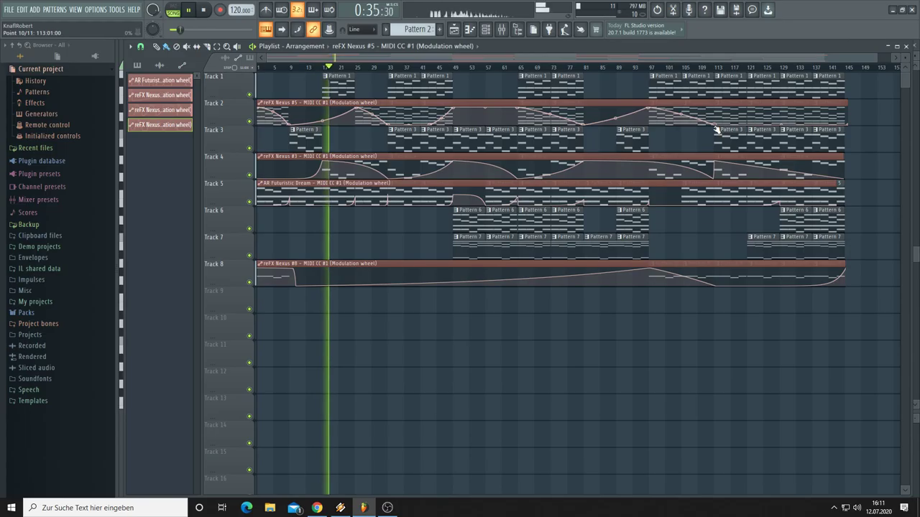
left_click_drag(717, 129, 717, 128)
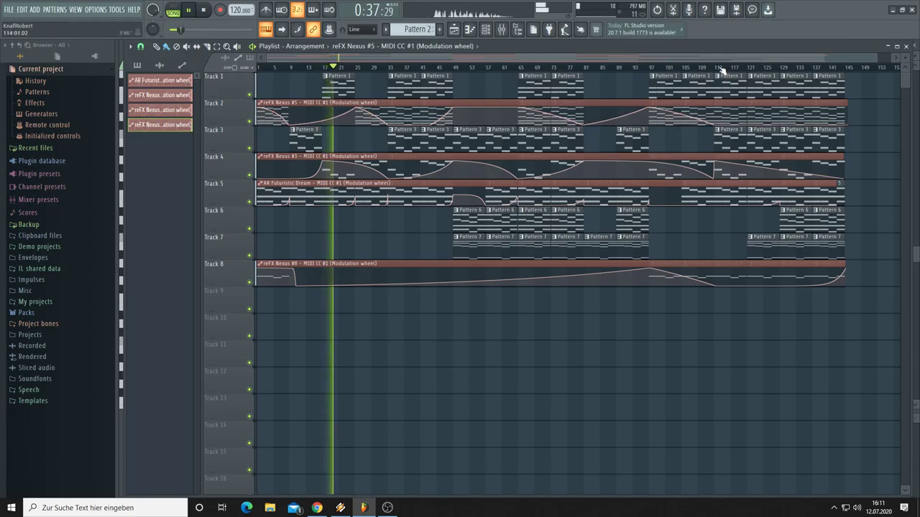
scroll(722, 70, "up", 2)
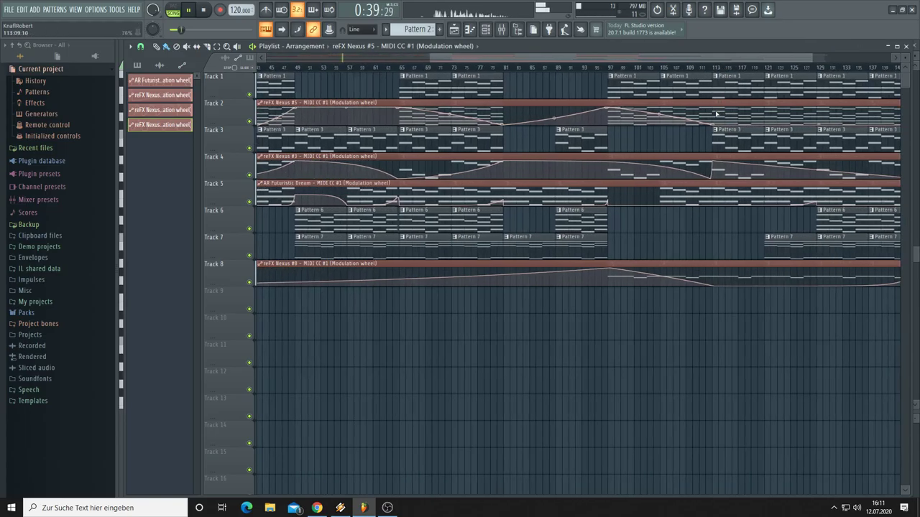
left_click_drag(717, 113, 713, 109)
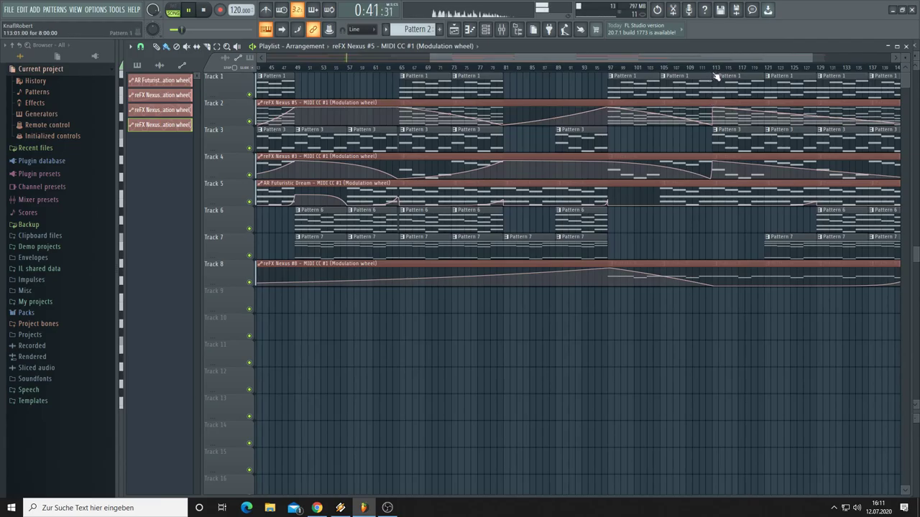
scroll(715, 70, "up", 3)
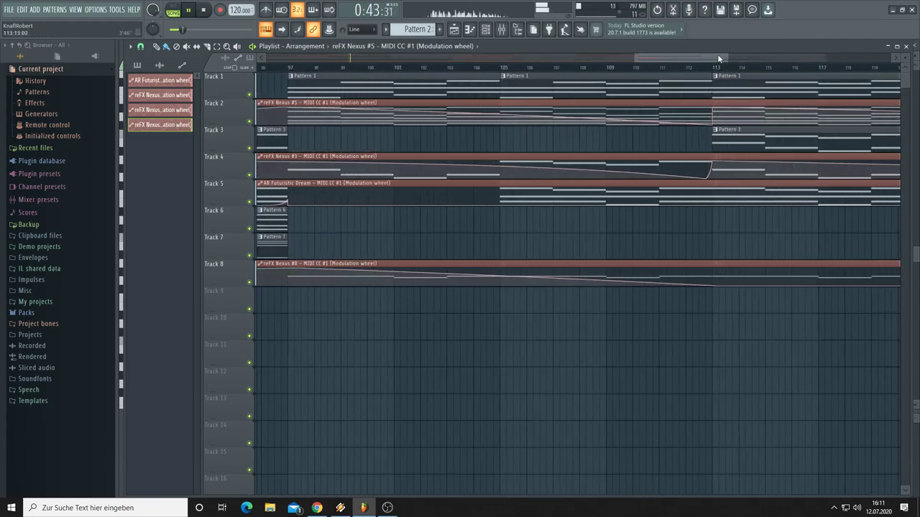
left_click_drag(717, 54, 842, 76)
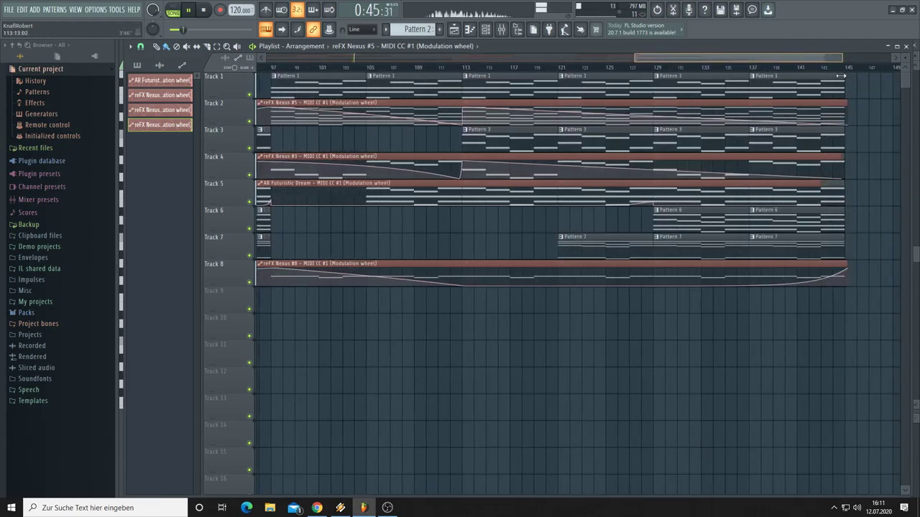
left_click_drag(656, 117, 656, 106)
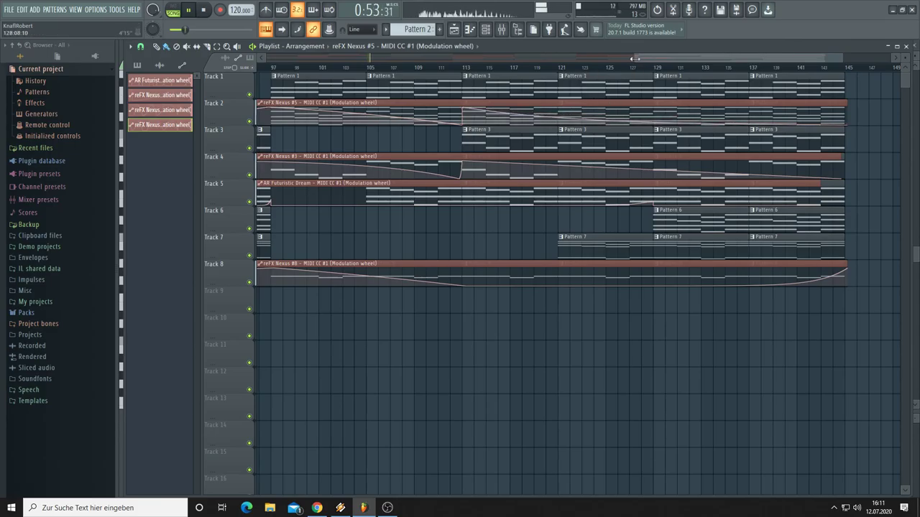
Step: Replay the arrangement from bar 17 and adjust the bend of the Track 4 modulation curve between bars 17 and 33
left_click_drag(634, 59, 258, 59)
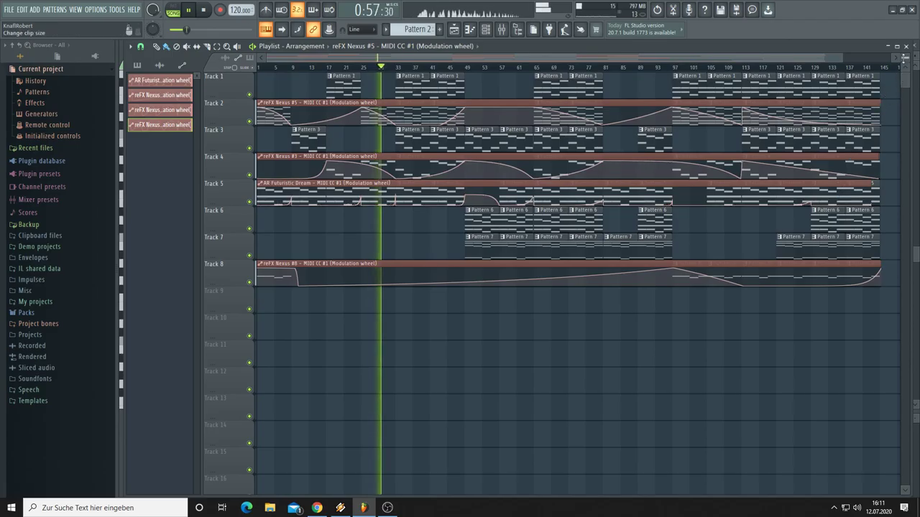
scroll(575, 288, "up", 3)
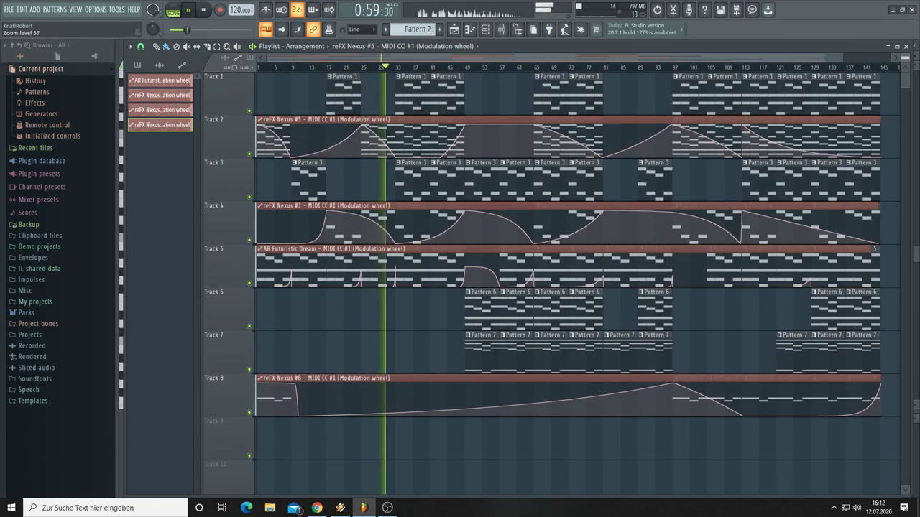
scroll(782, 221, "up", 1)
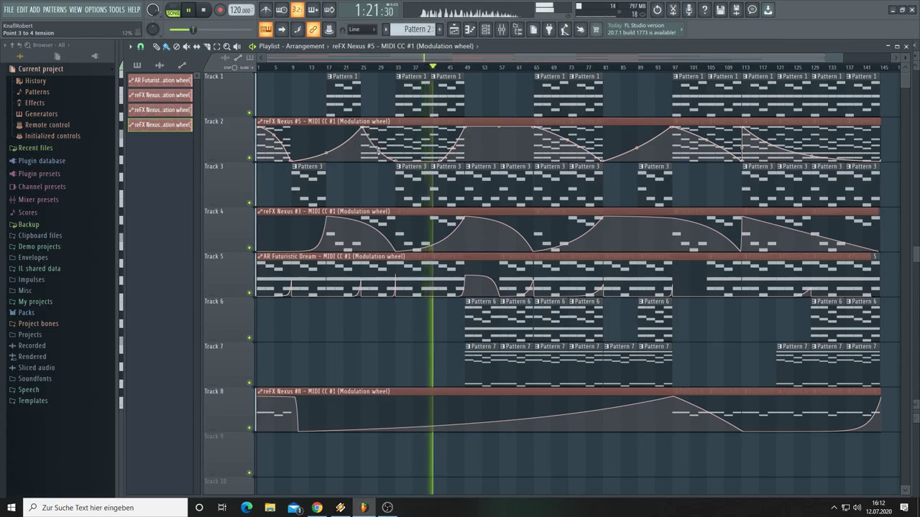
left_click(328, 66)
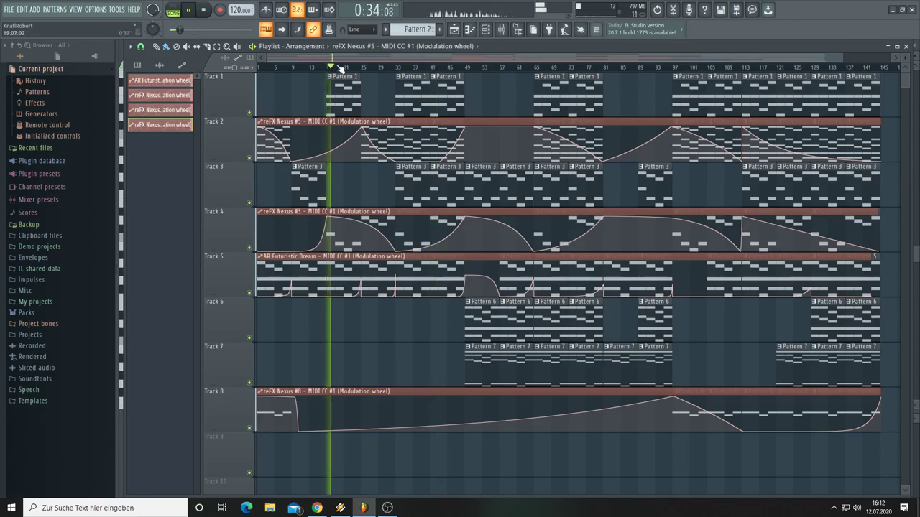
scroll(335, 67, "up", 4)
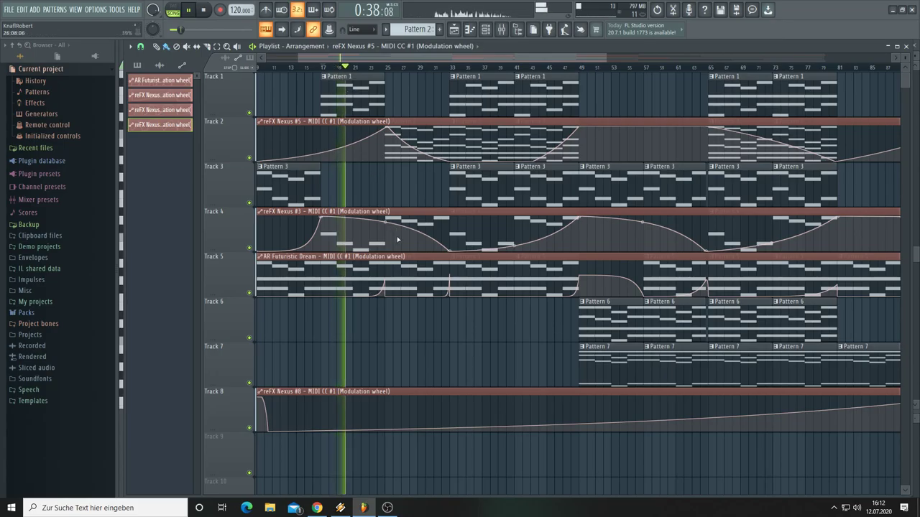
left_click_drag(388, 224, 388, 208)
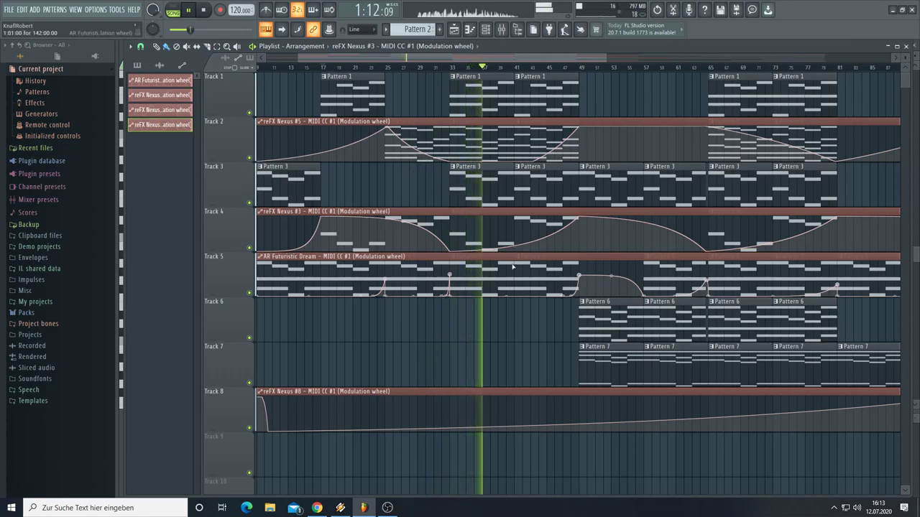
Step: Save the project and add two Pattern 7 clips on Track 7 at bars 41 and 33
left_click(607, 360)
key("ctrl+s")
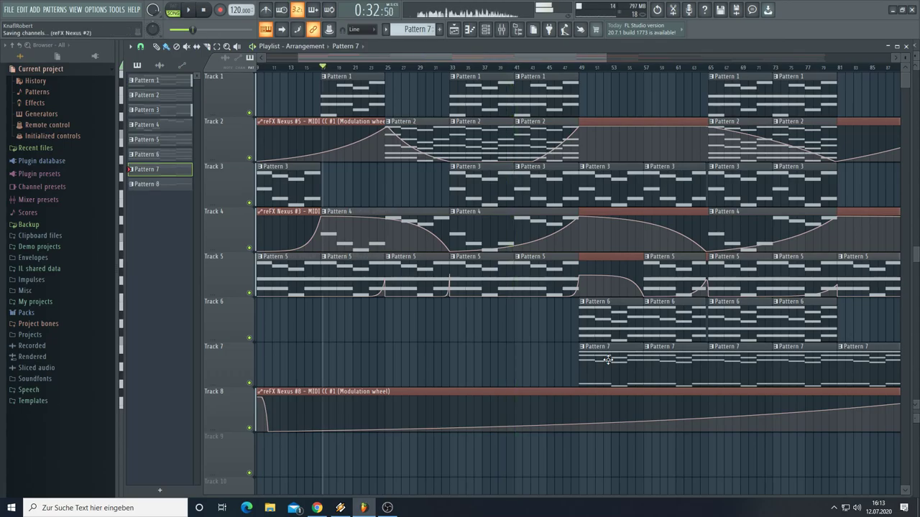
key("space")
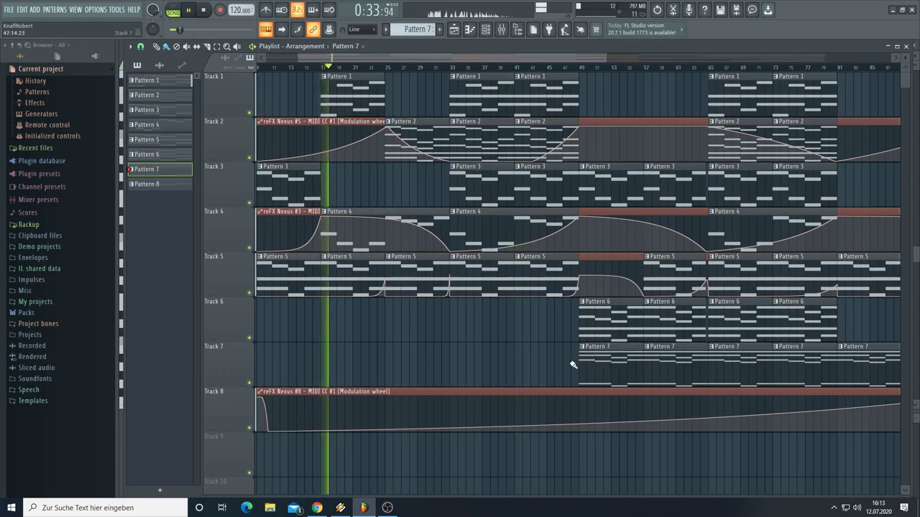
left_click(508, 362)
left_click(454, 362)
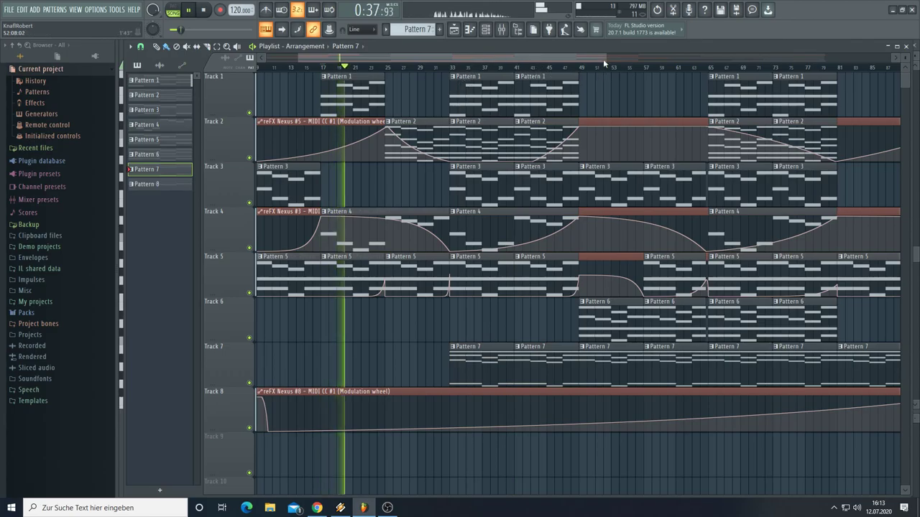
Step: Play through the whole arrangement to check how the automated modulation and the added Pattern 7 clips sound
left_click_drag(603, 63, 814, 70)
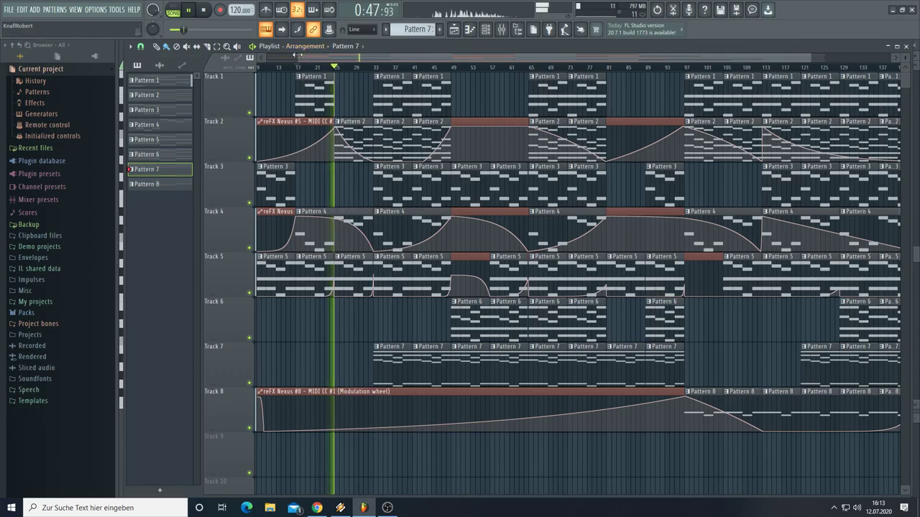
left_click_drag(287, 58, 260, 58)
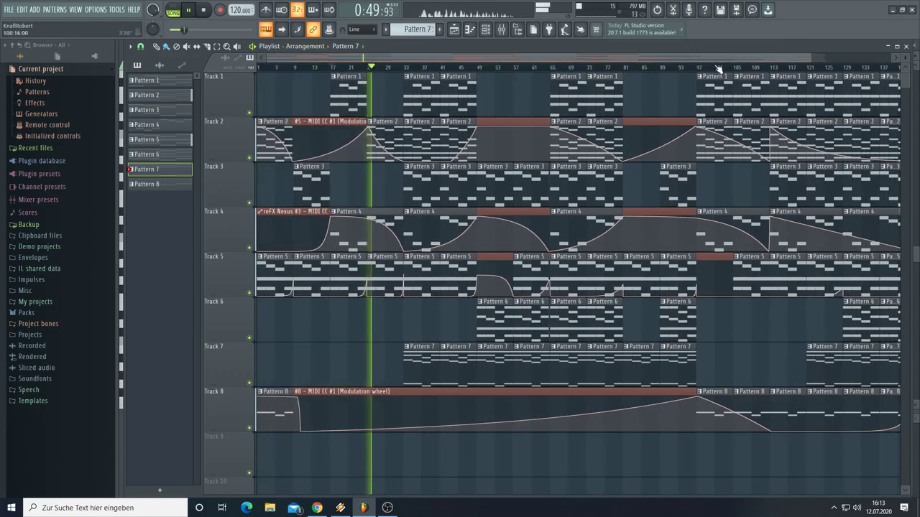
left_click_drag(816, 64, 872, 90)
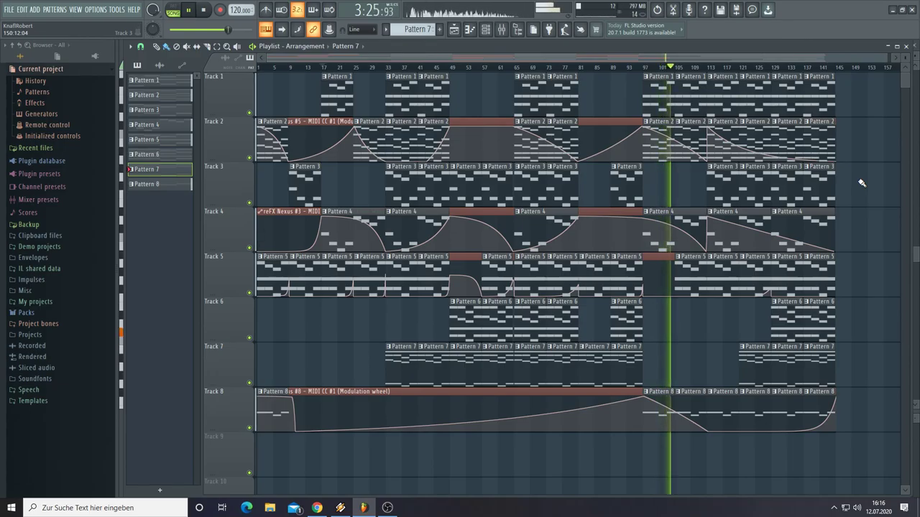
left_click(633, 399)
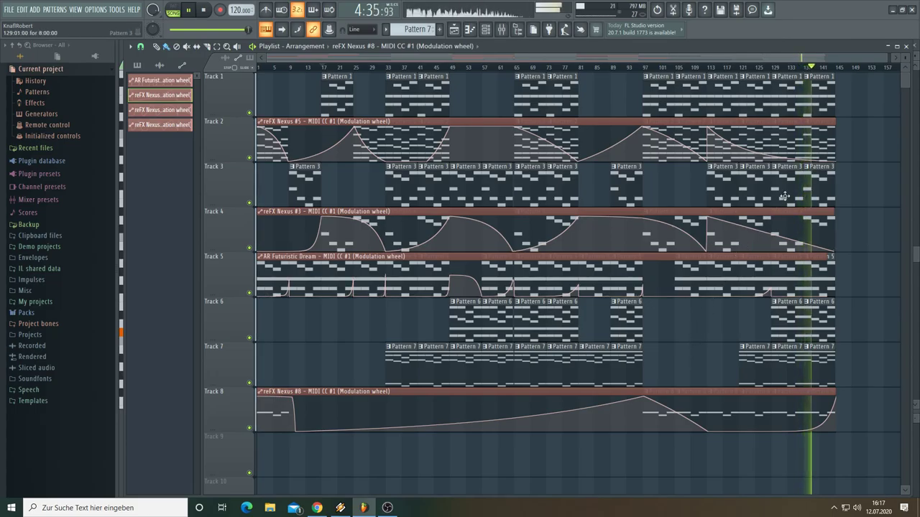
Step: Add a closing Pattern 3 clip on Track 3 at bar 145 and lengthen it to about 11 bars
left_click(816, 177)
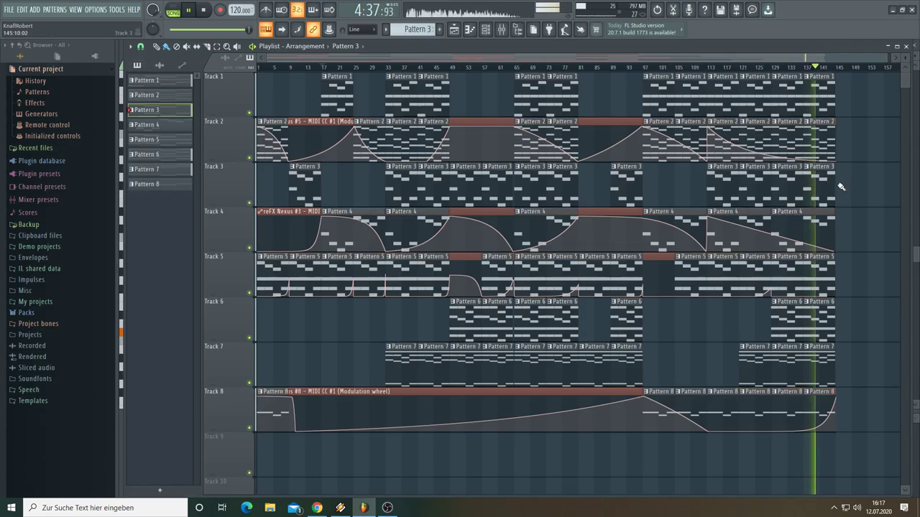
left_click(840, 187)
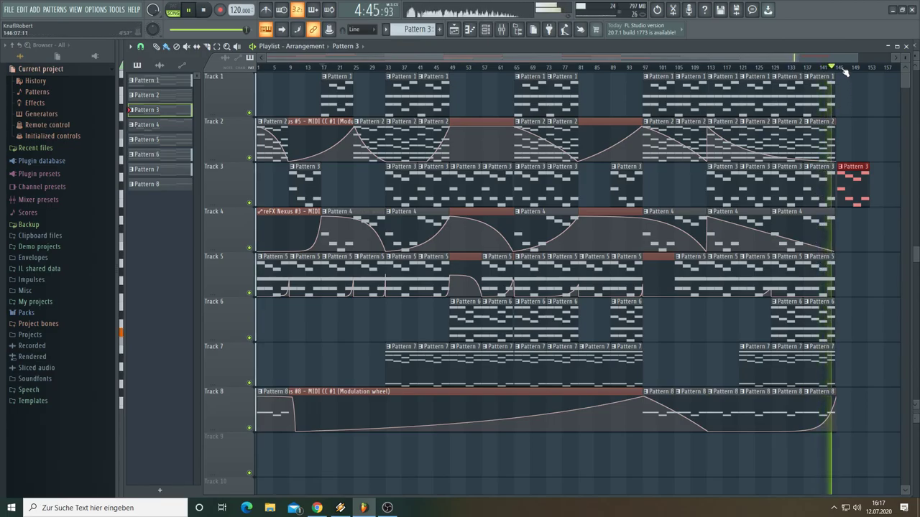
scroll(846, 70, "up", 5)
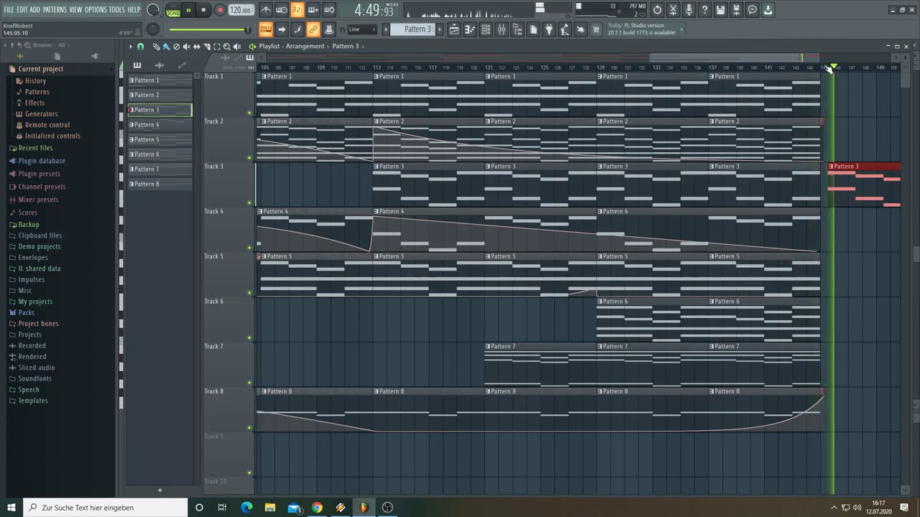
left_click_drag(800, 57, 885, 69)
left_click_drag(758, 169, 774, 171)
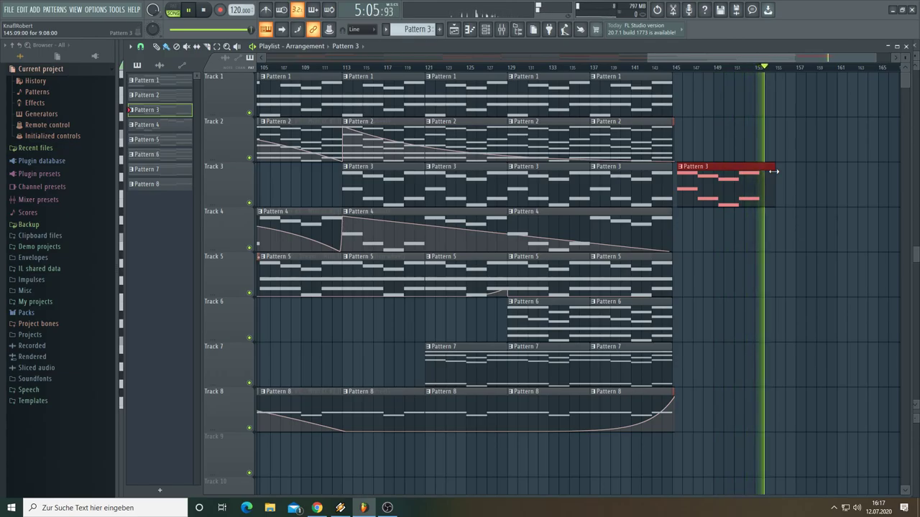
left_click_drag(774, 171, 788, 170)
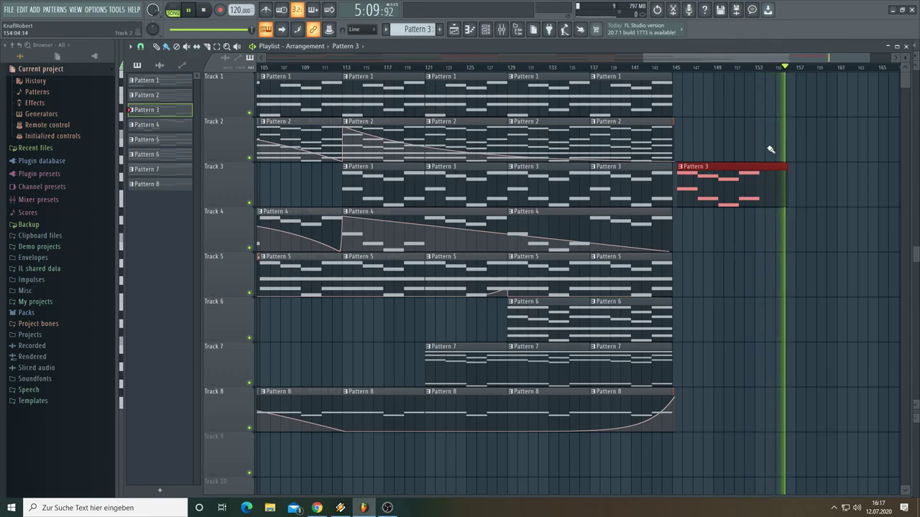
Step: Replay the song from the start with the mixer and the master track's Fruity Limiter open to check the output level
left_click_drag(641, 58, 262, 58)
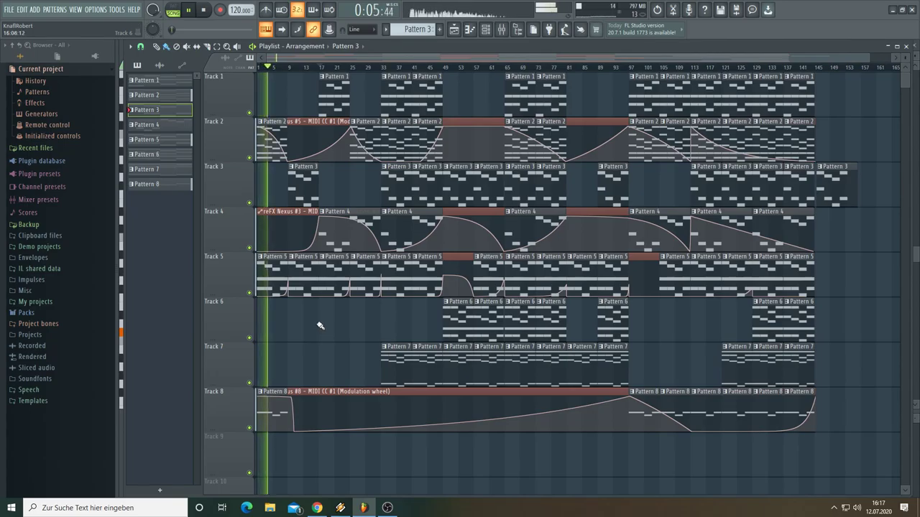
left_click(491, 29)
left_click(504, 32)
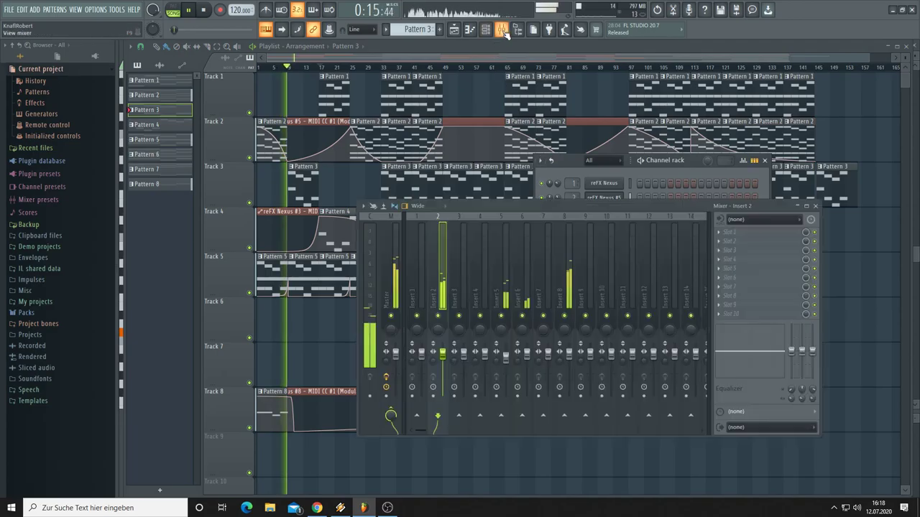
left_click(388, 247)
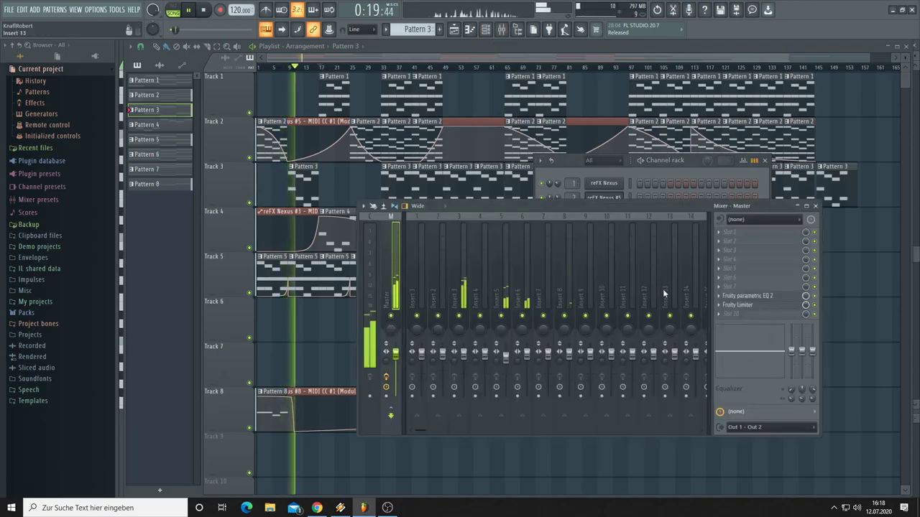
left_click(742, 304)
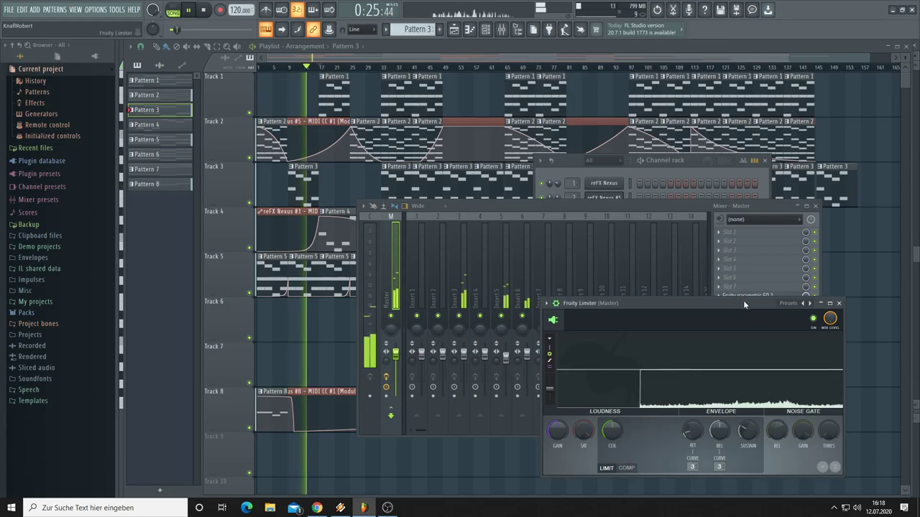
left_click_drag(743, 300, 800, 315)
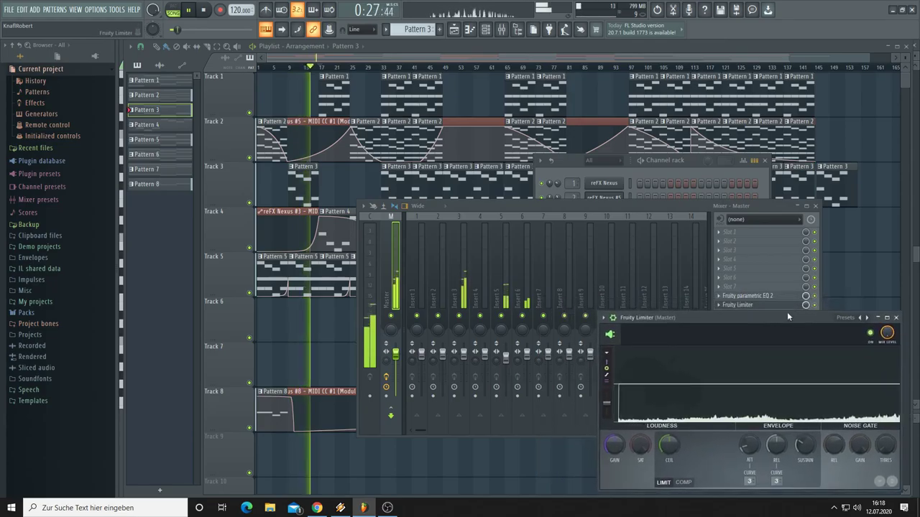
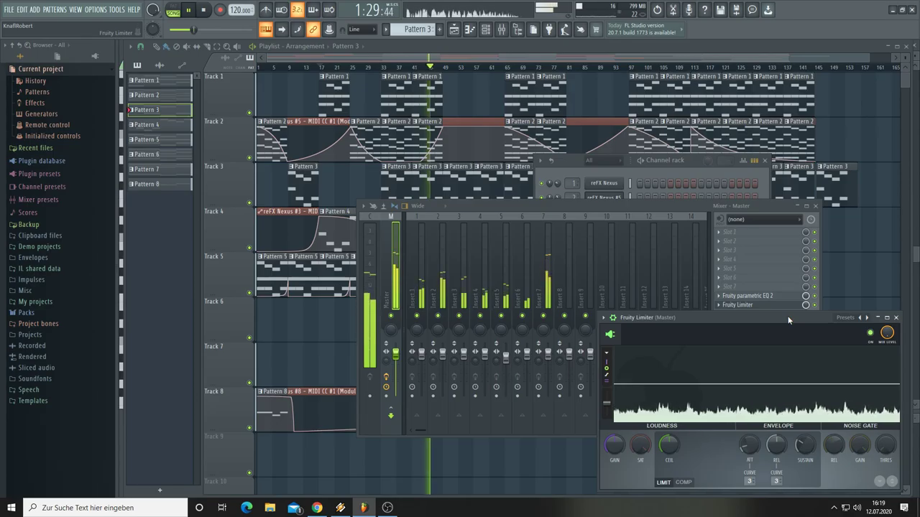
Step: Enter the project title "there is just a moment" and set the genre to Ambient in the project info
left_click(754, 9)
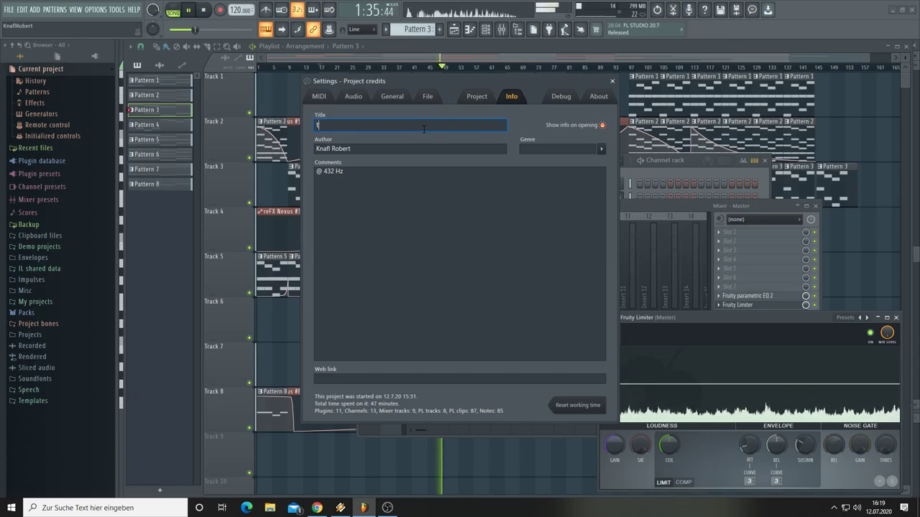
type("there is just a moment")
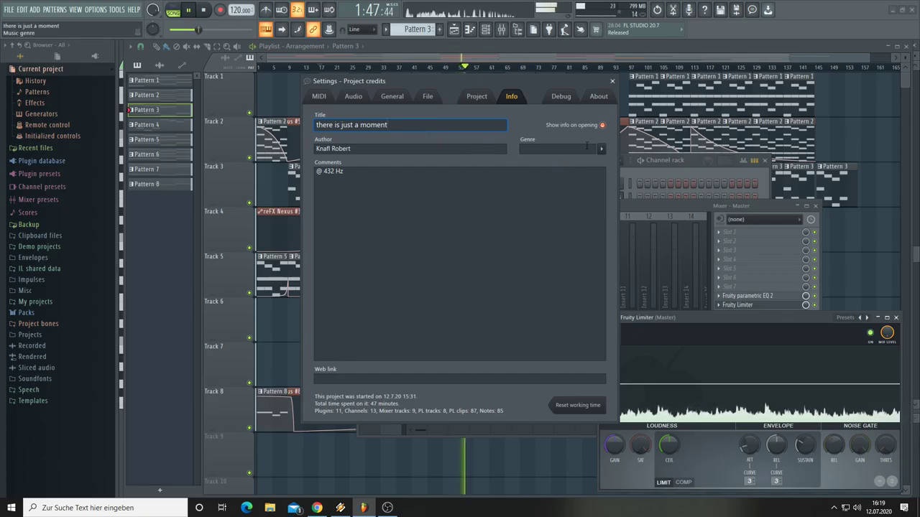
left_click(602, 149)
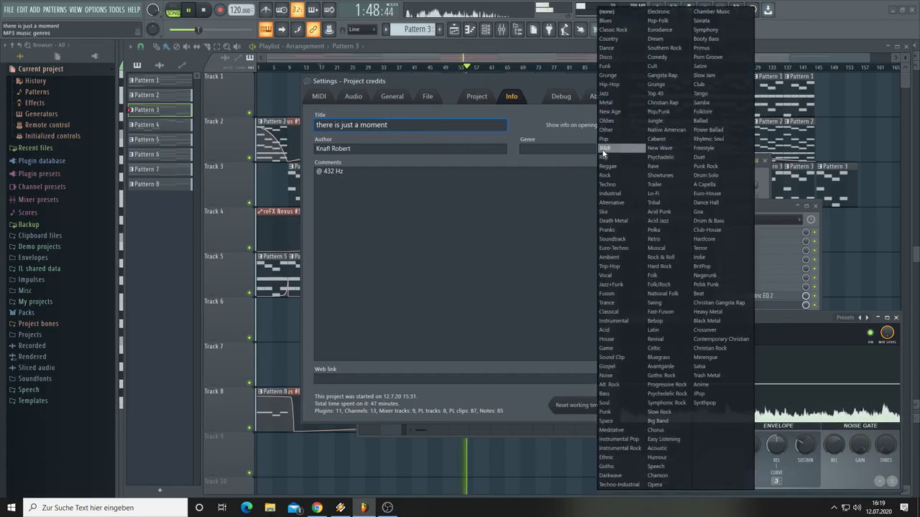
left_click(621, 260)
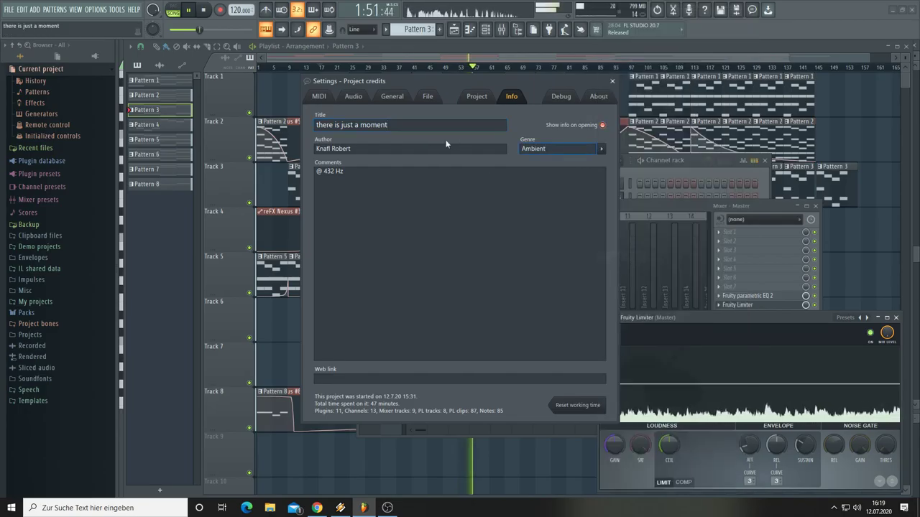
Step: Copy the title and save the project under it as "there is just a moment" in the Projects folder, then close all open windows
left_click_drag(421, 123, 316, 125)
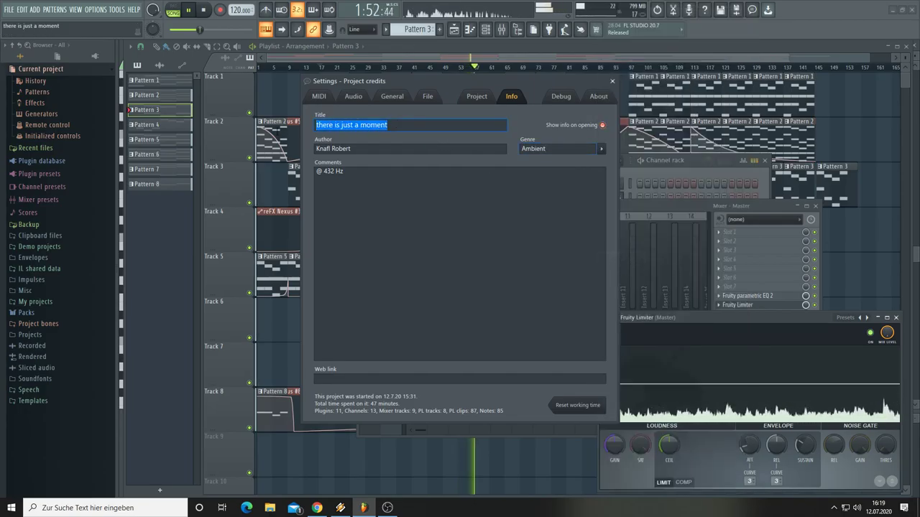
right_click(347, 127)
left_click(361, 156)
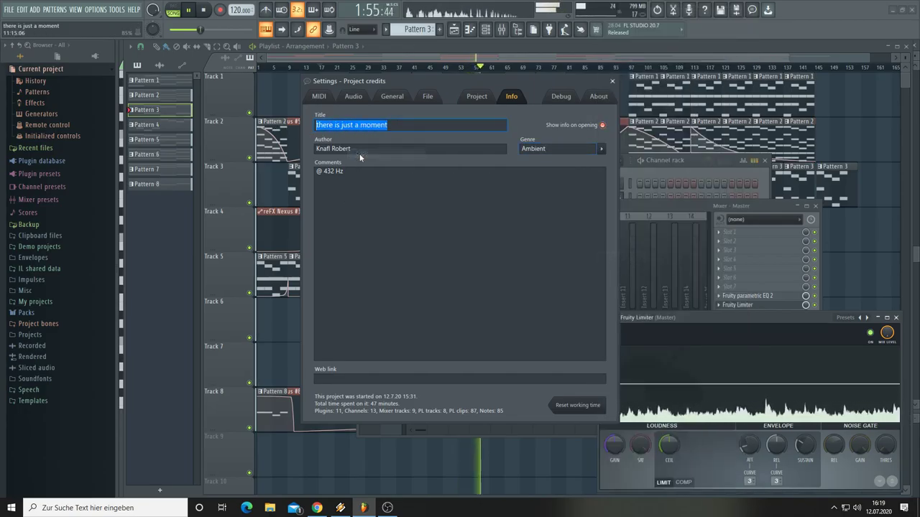
left_click(393, 128)
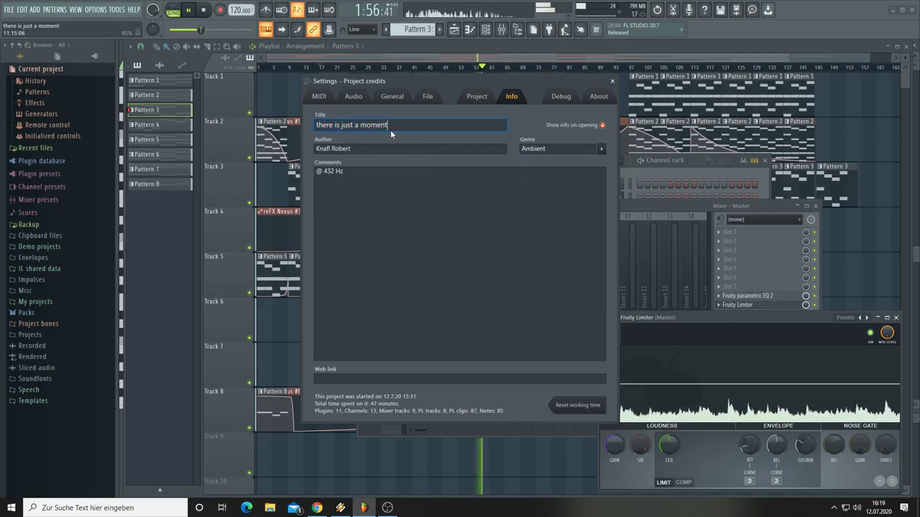
left_click(13, 12)
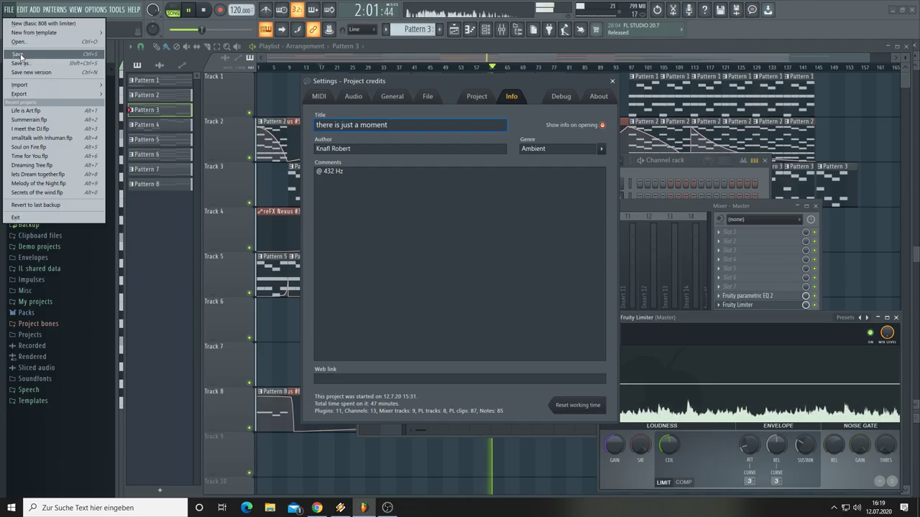
left_click(21, 55)
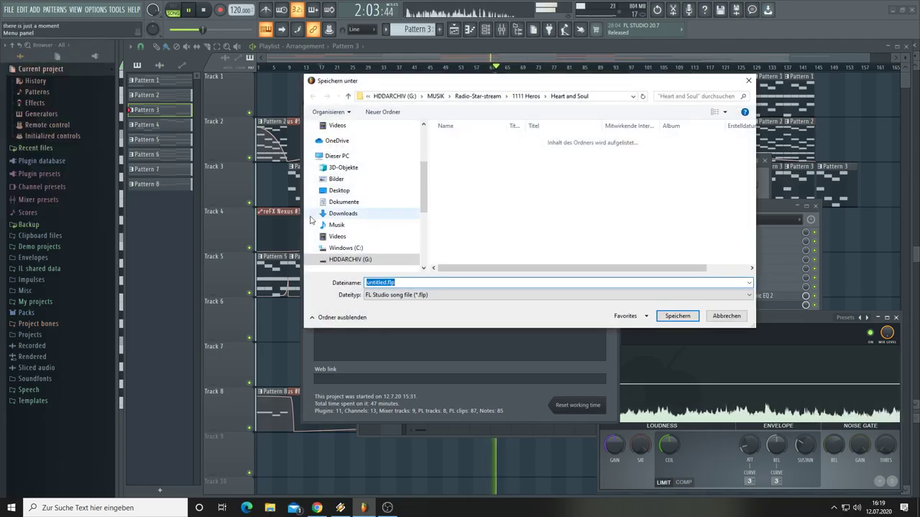
scroll(339, 162, "up", 1)
left_click(338, 136)
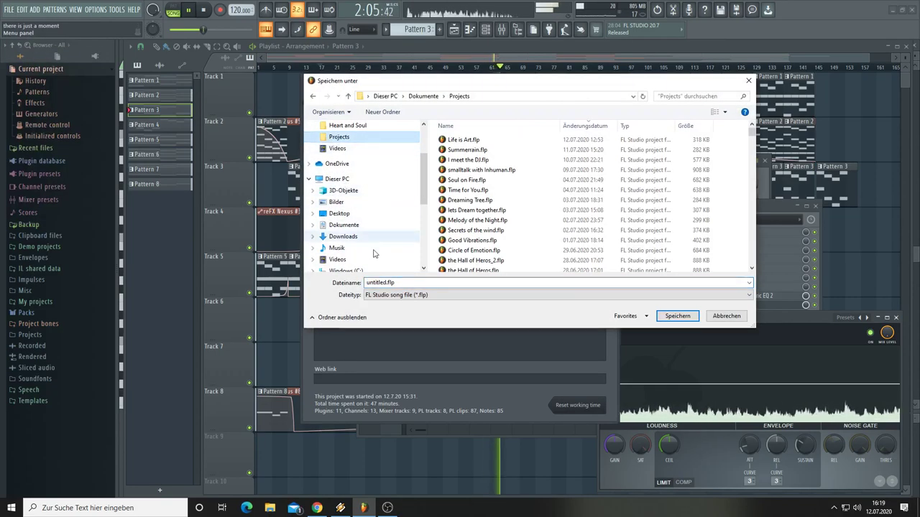
left_click(416, 280)
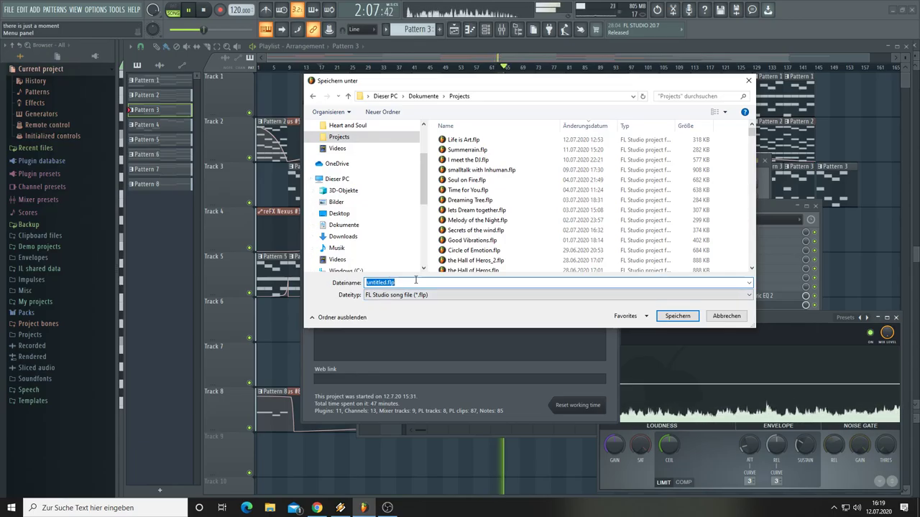
key("ctrl+v")
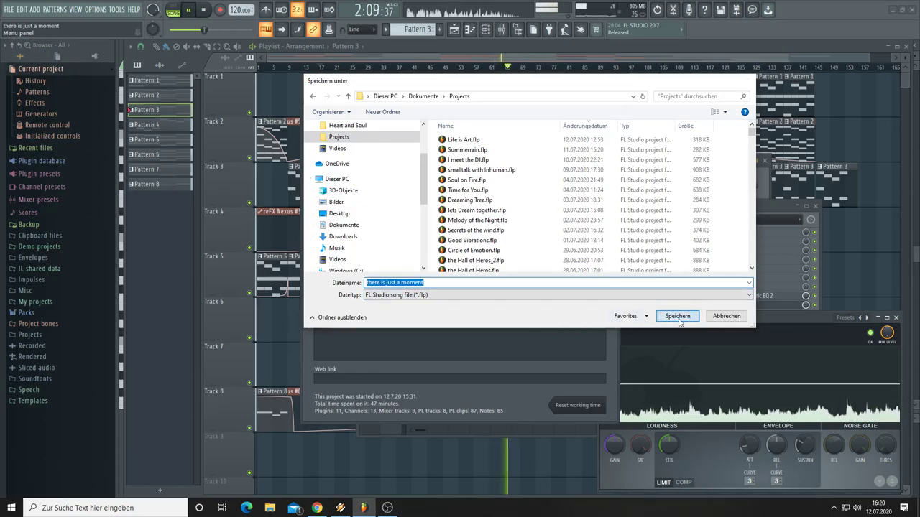
left_click(677, 316)
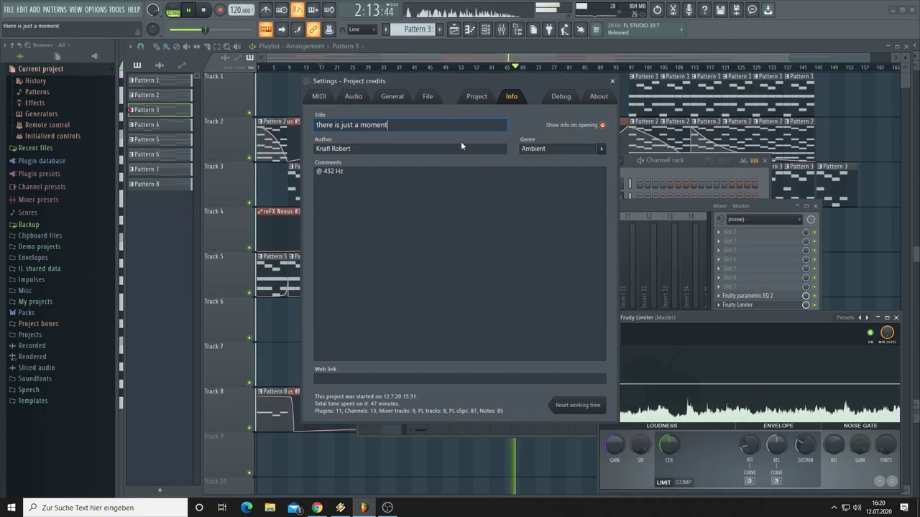
left_click(612, 82)
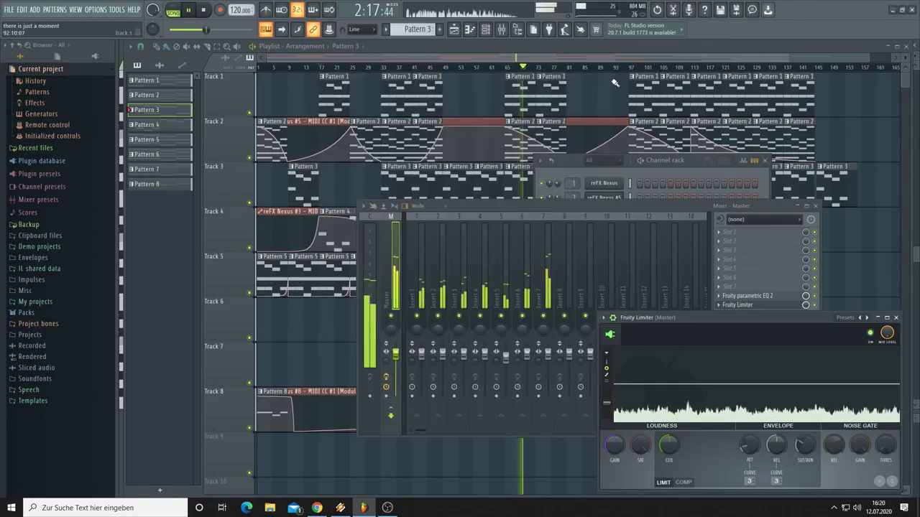
key("F12")
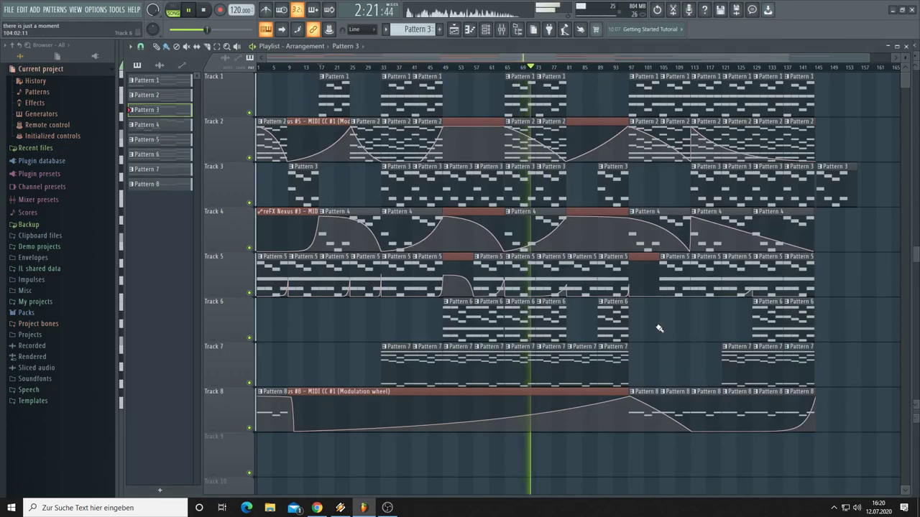
Step: Open the channel rack, make Pattern 2 the active pattern and select only its reFX Nexus #5 channel
scroll(659, 329, "down", 1)
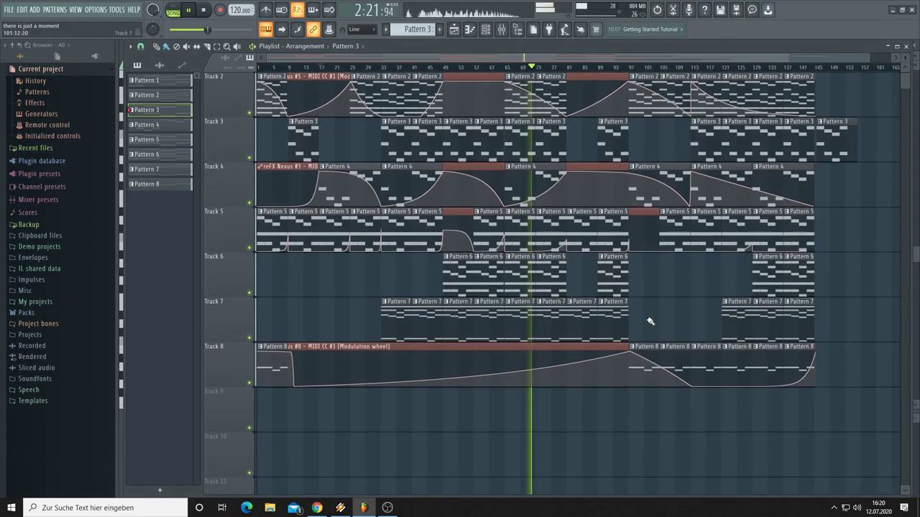
left_click(486, 30)
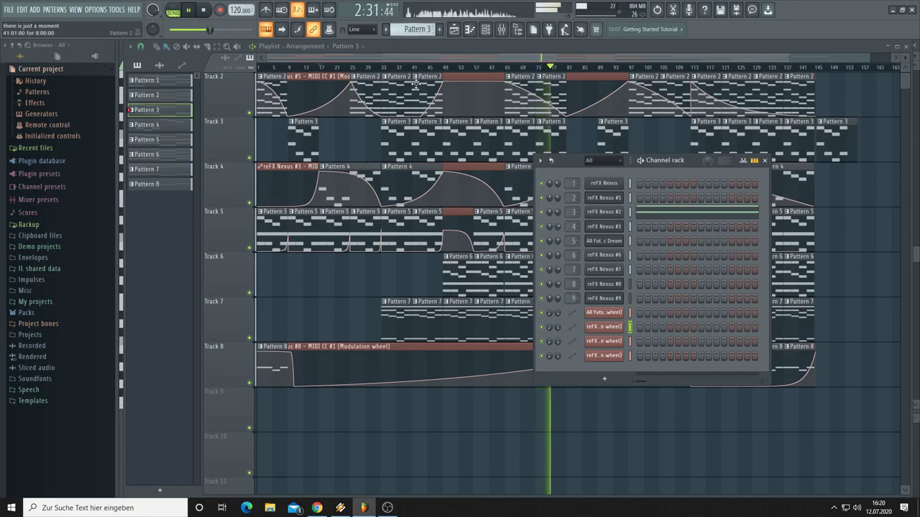
scroll(422, 72, "up", 1)
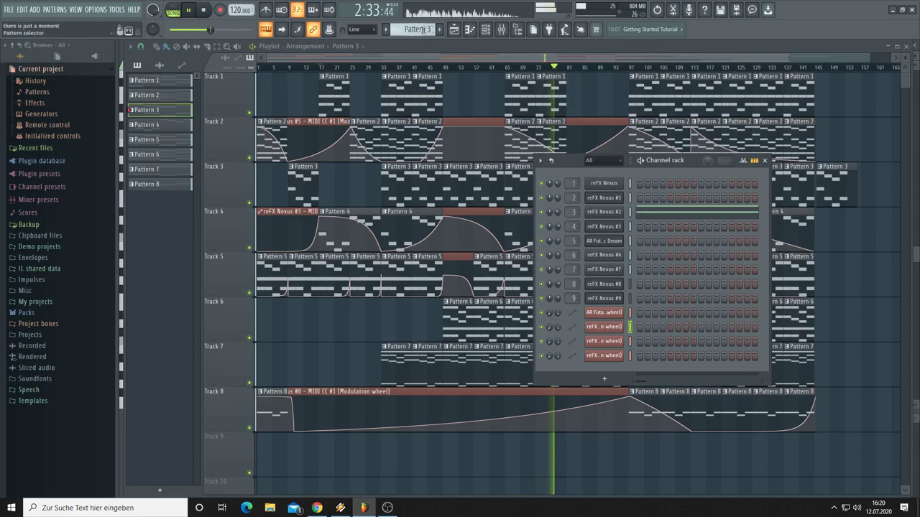
scroll(422, 28, "up", 1)
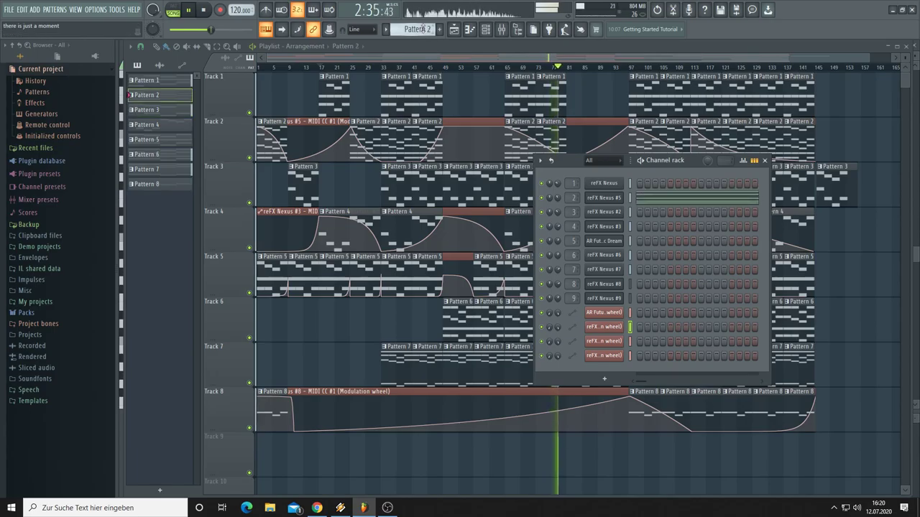
left_click(631, 198)
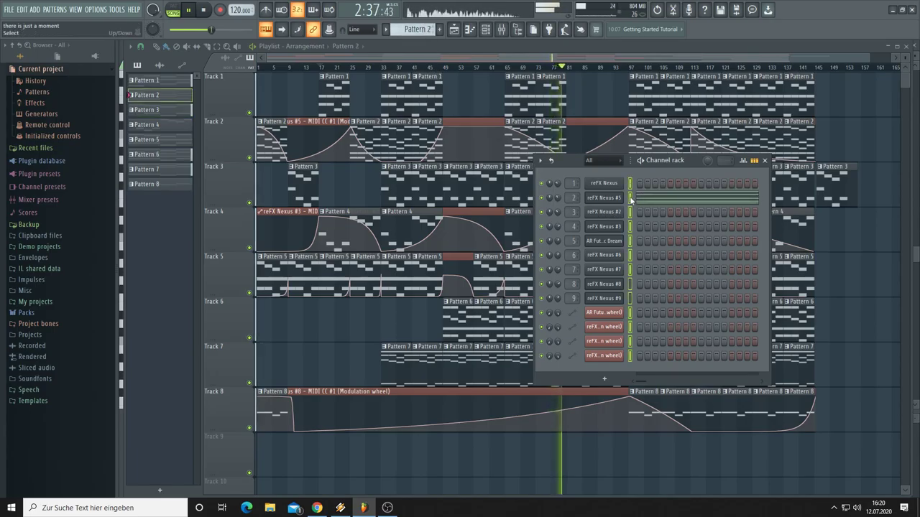
left_click(631, 198)
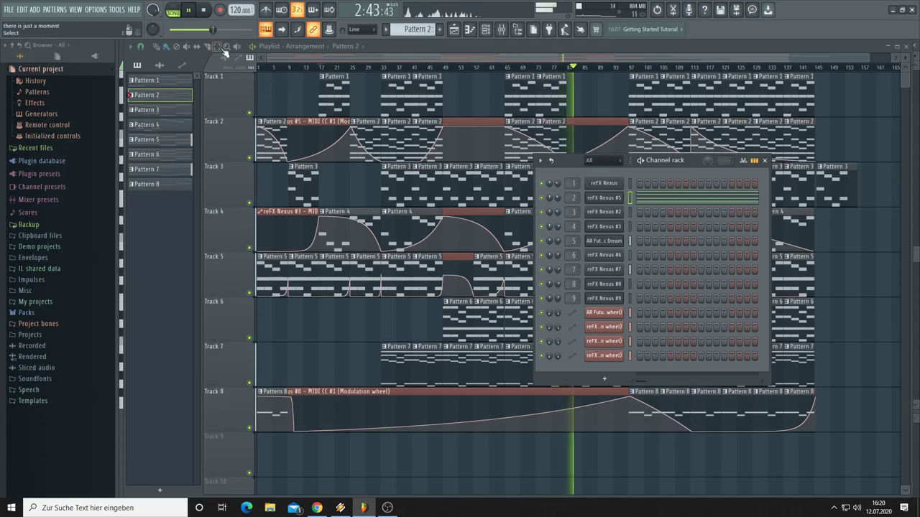
Step: Stop the song, switch to pattern mode and play Pattern 2 on its own
key("space")
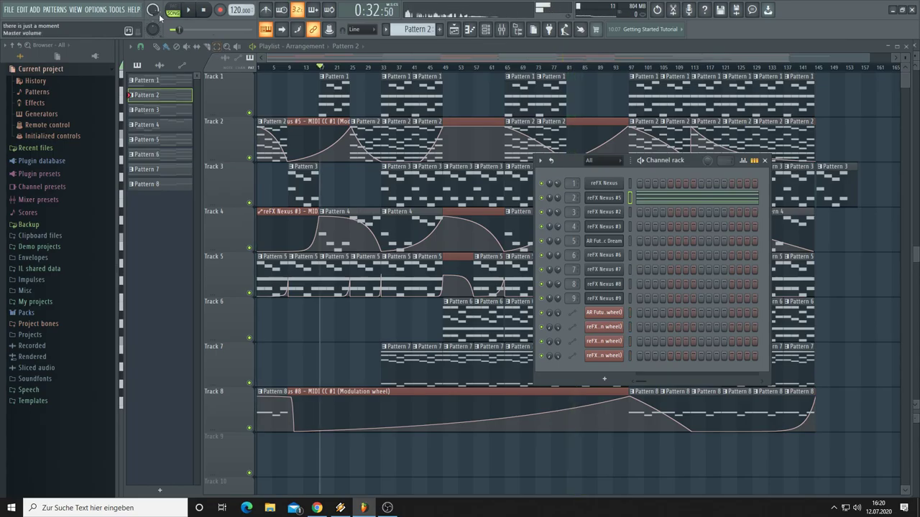
left_click(205, 11)
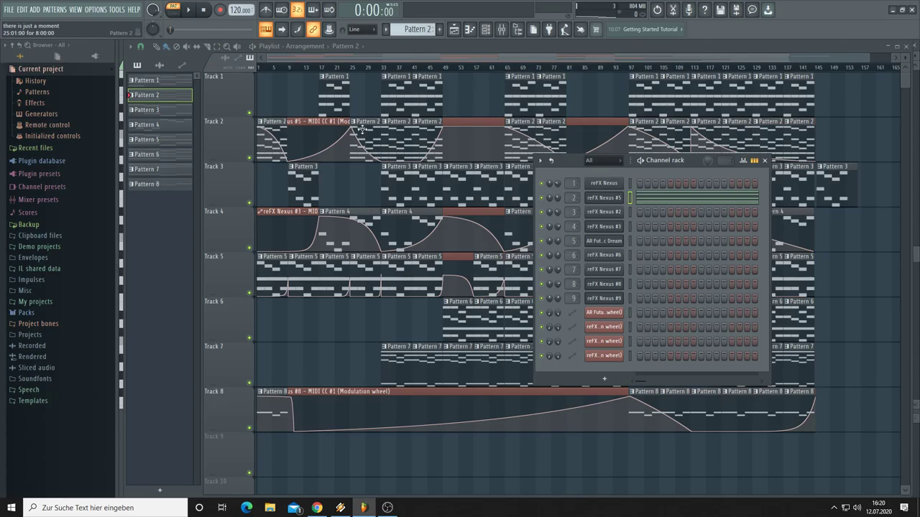
key("space")
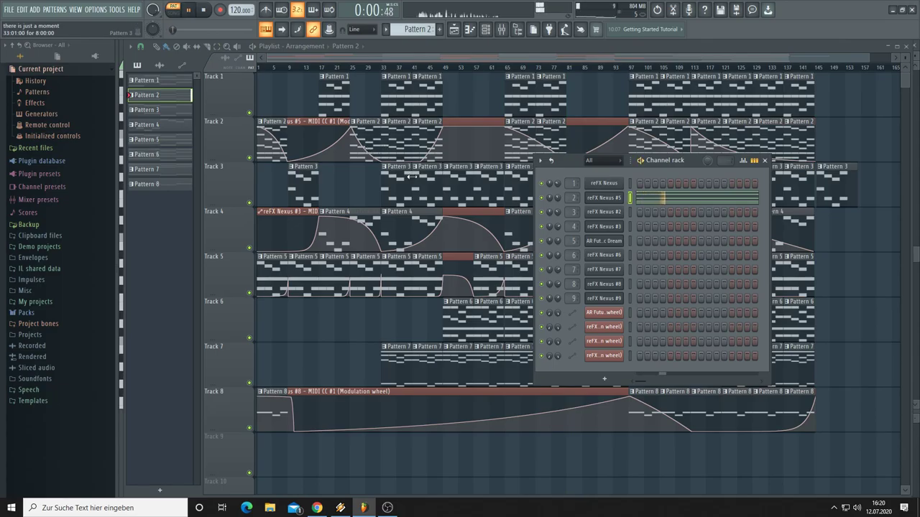
Step: Open reFX Nexus #9, audition OC Tutti Staccatissimo, OC Tutti Staccato 60Pl and OR Medieval Chamade, and load the PL Lyra Big Harp preset
left_click(608, 299)
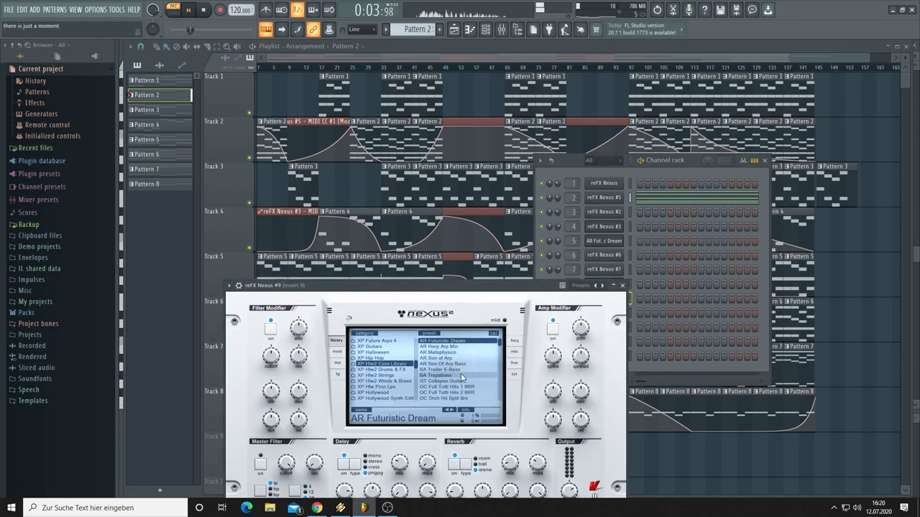
scroll(461, 373, "down", 5)
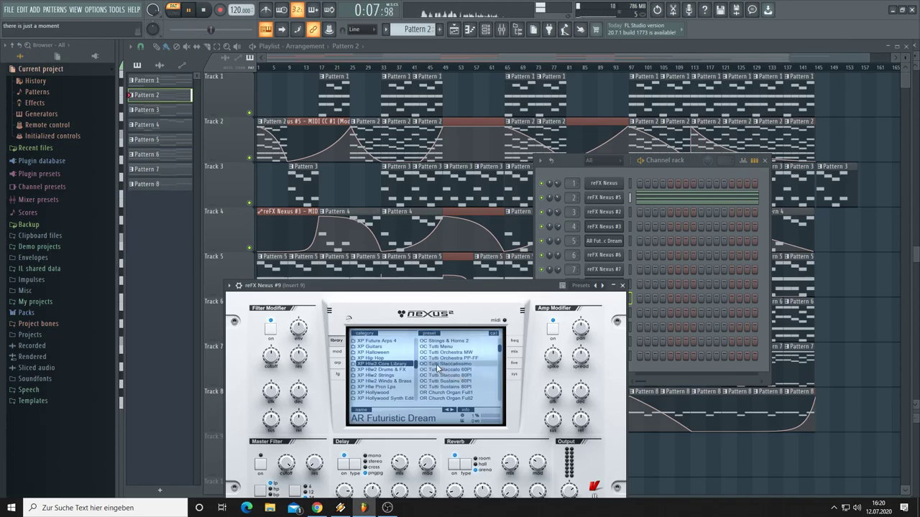
left_click(434, 364)
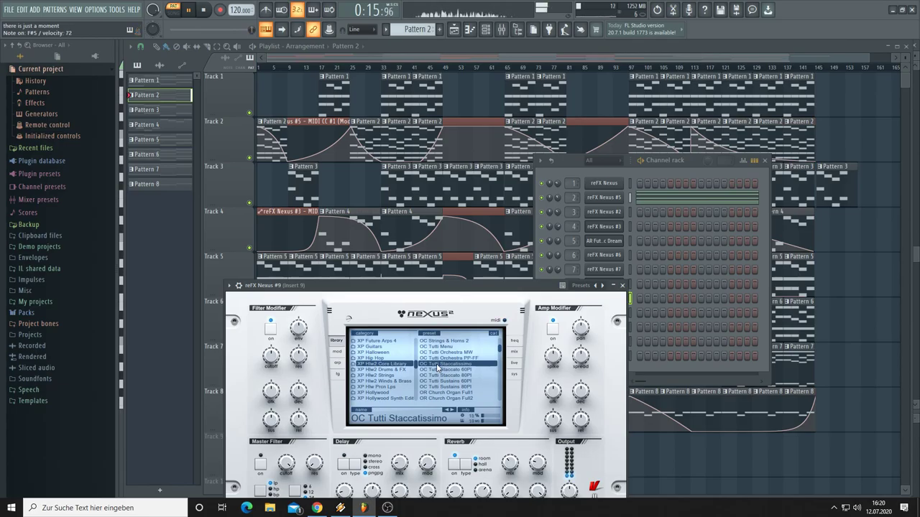
left_click(443, 369)
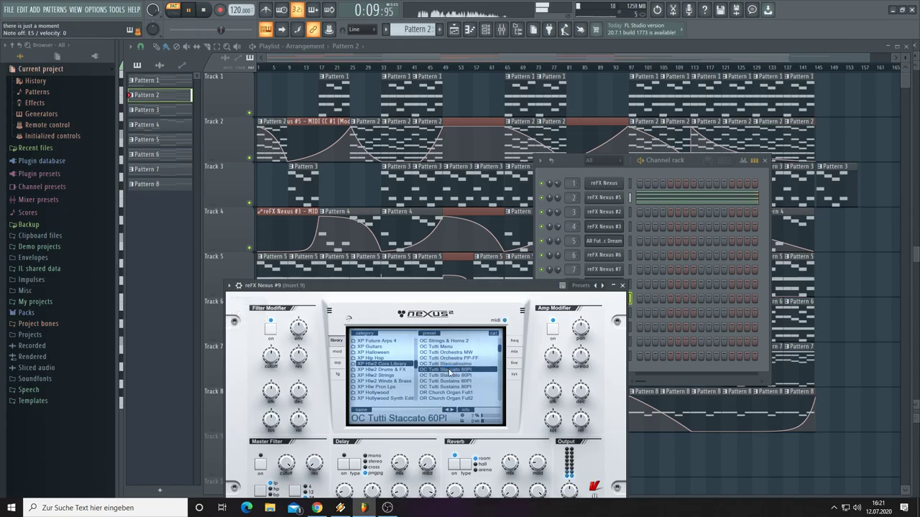
scroll(449, 372, "down", 2)
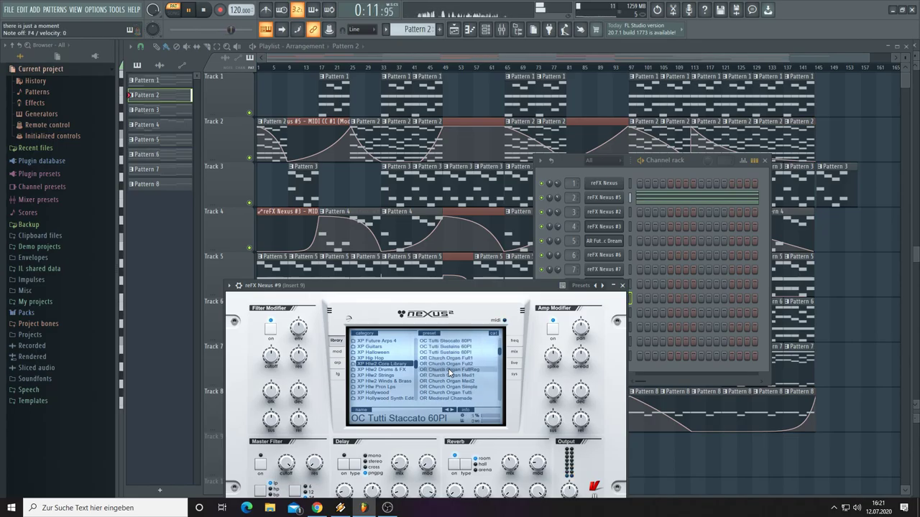
scroll(449, 372, "down", 1)
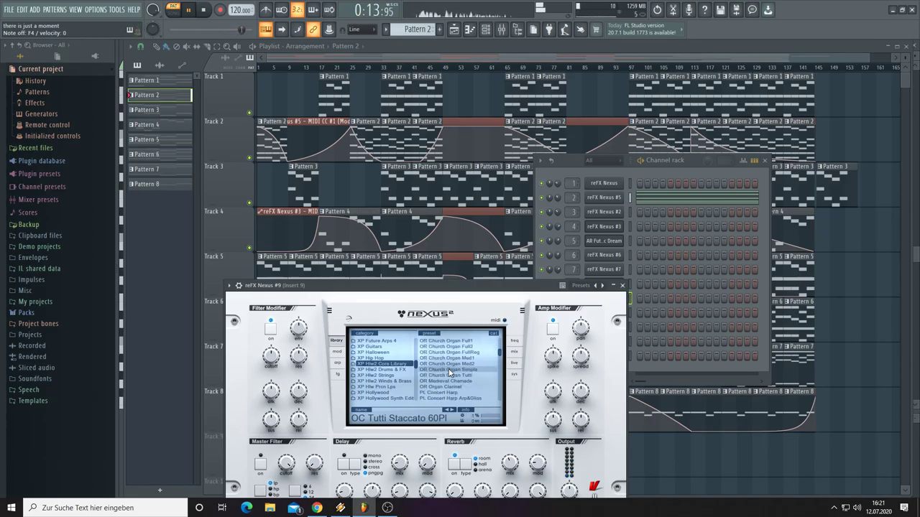
left_click(452, 381)
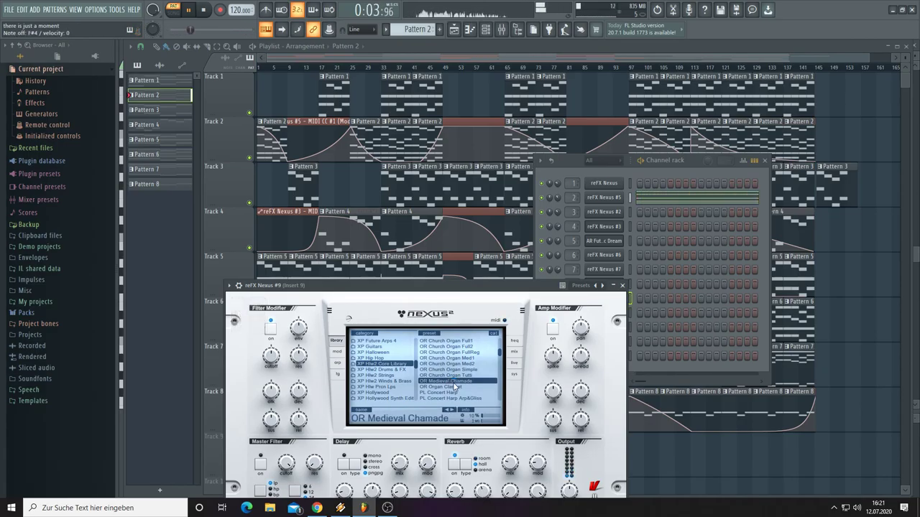
scroll(455, 394, "down", 2)
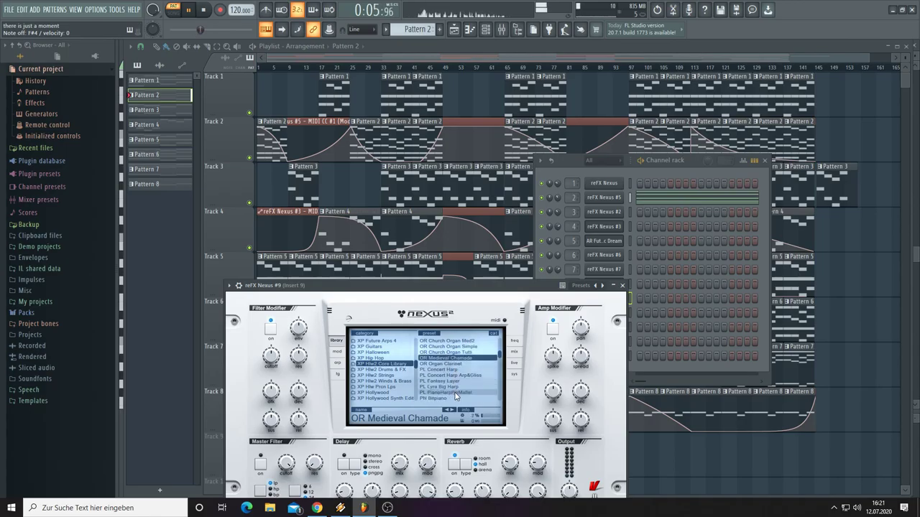
scroll(455, 395, "down", 1)
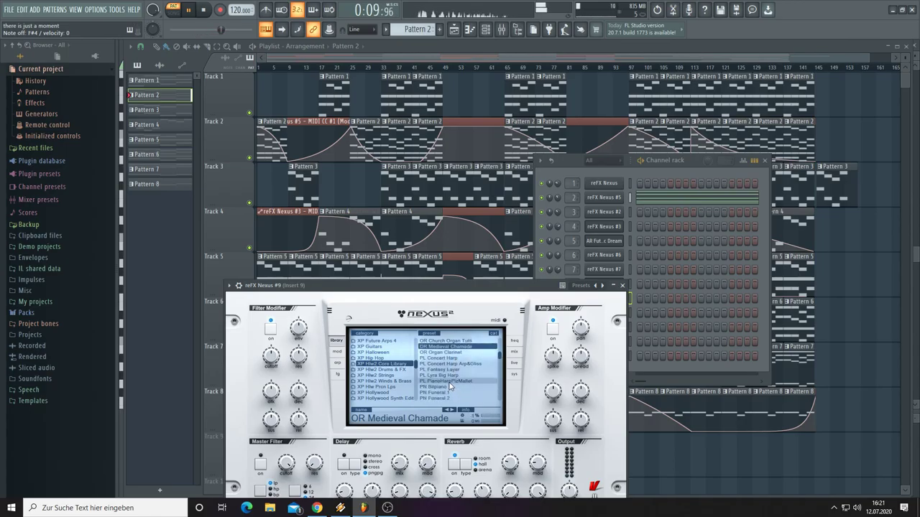
left_click(449, 375)
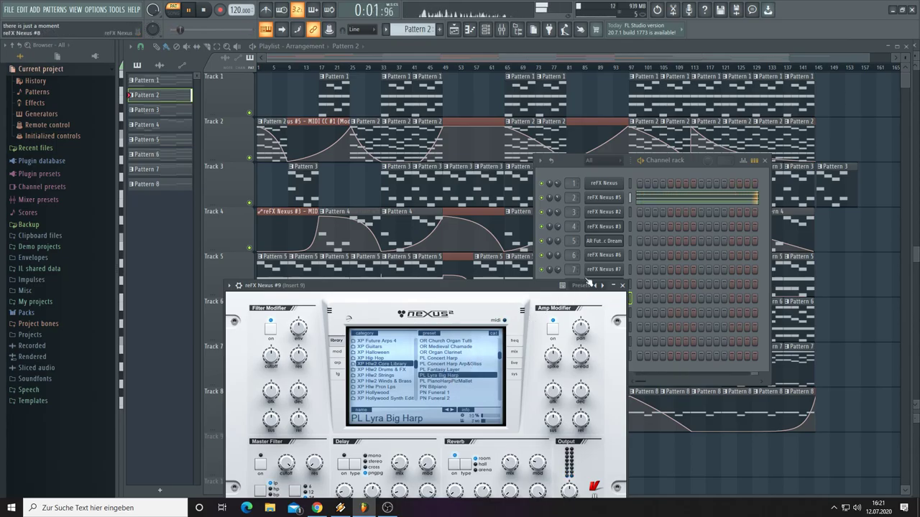
Step: Open the piano roll of reFX Nexus #9 for Pattern 2 and add a short A6 note at the start of bar 1
left_click_drag(529, 287, 467, 277)
right_click(616, 294)
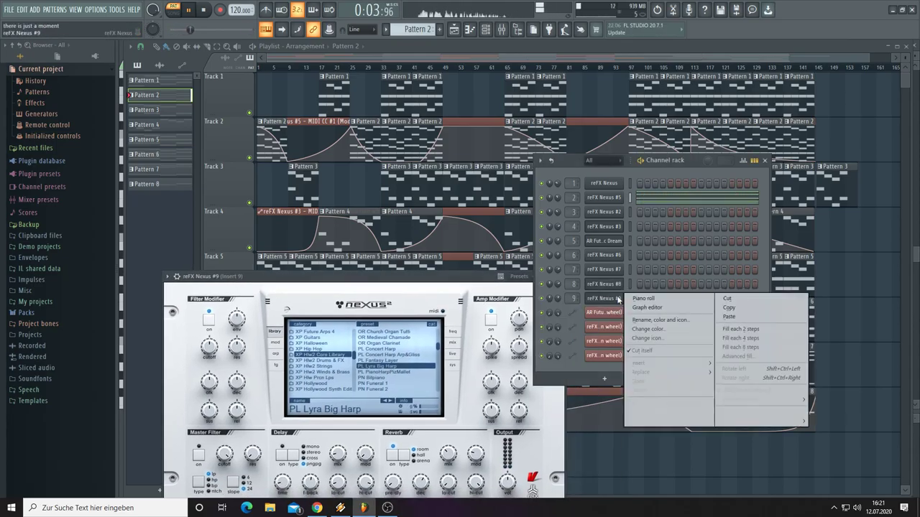
left_click(636, 299)
scroll(379, 312, "up", 3)
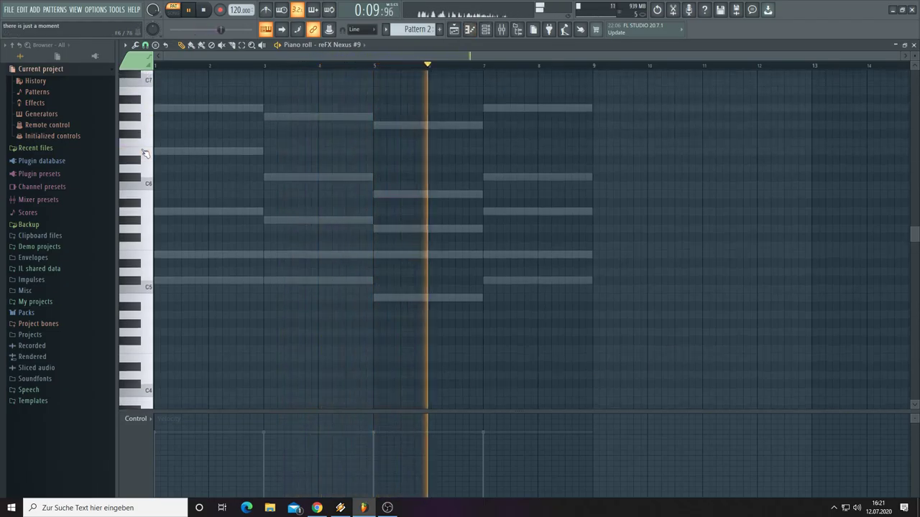
left_click(161, 109)
left_click_drag(174, 109, 163, 109)
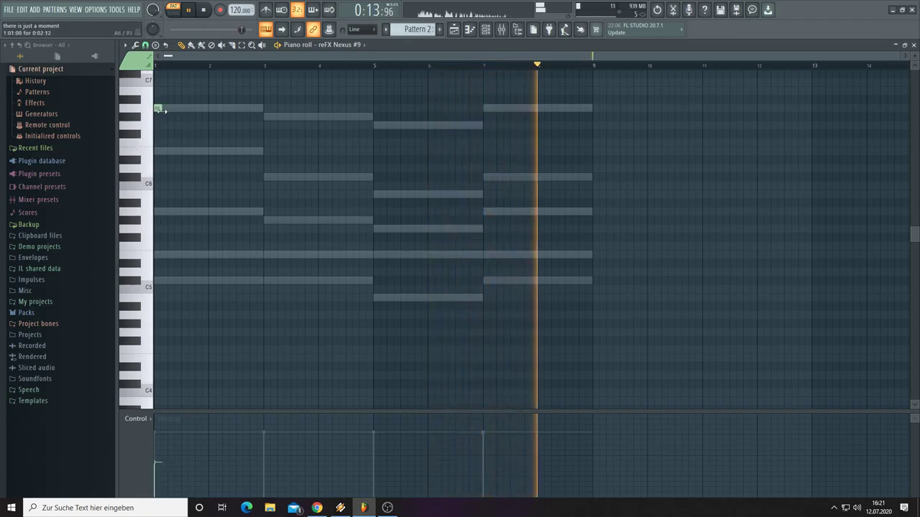
Step: Add short B6 and G#6 notes around the start of bar 3 and short C#7 and G6 notes around the start of bar 5
scroll(171, 127, "up", 2)
scroll(179, 134, "up", 3)
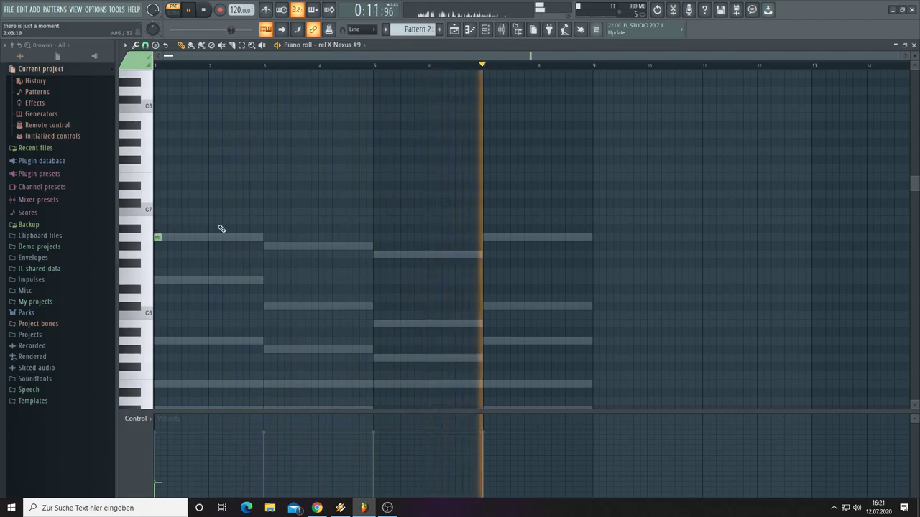
left_click(260, 221)
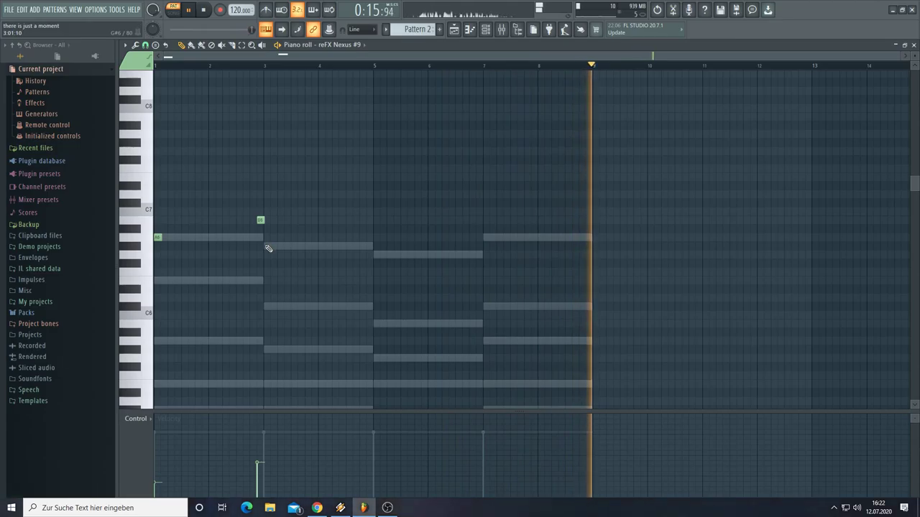
left_click(266, 247)
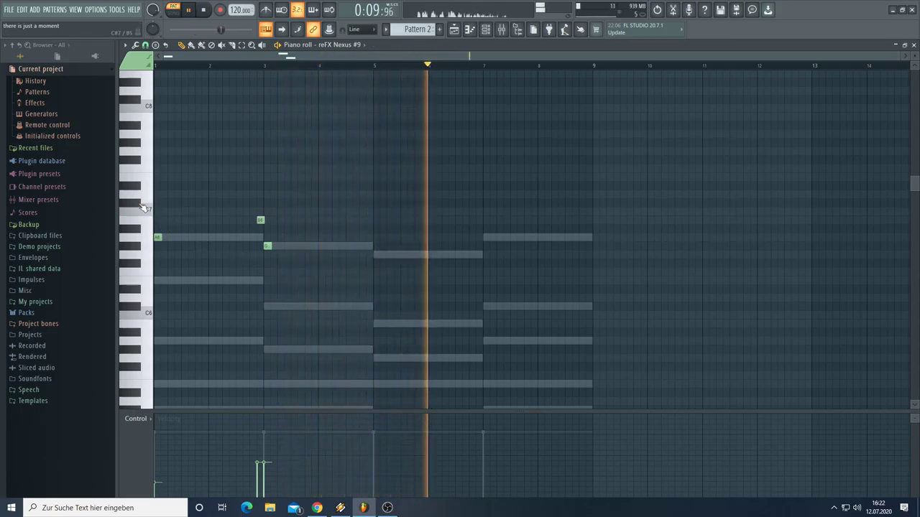
left_click(370, 203)
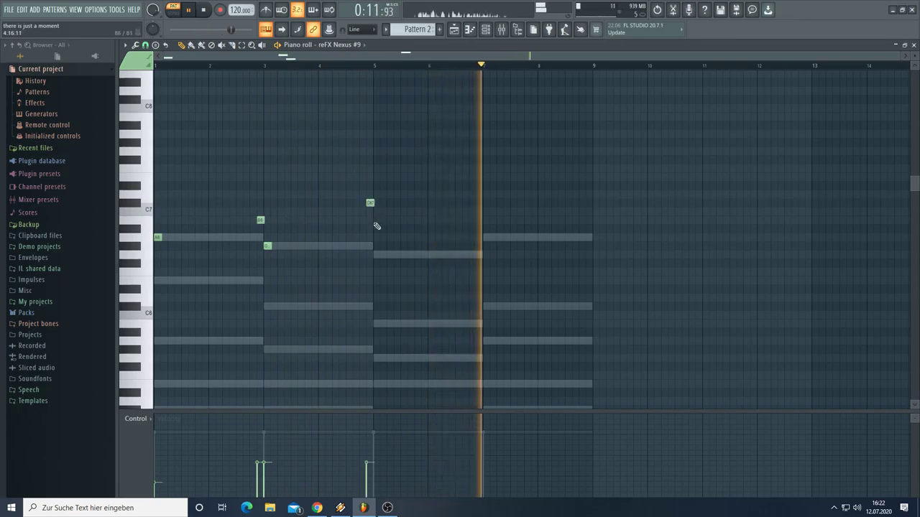
left_click(375, 254)
Step: Lower the velocities of the bar 3 and bar 5 notes and add similarly soft F#6 and A6 notes around the start of bar 7
key("space")
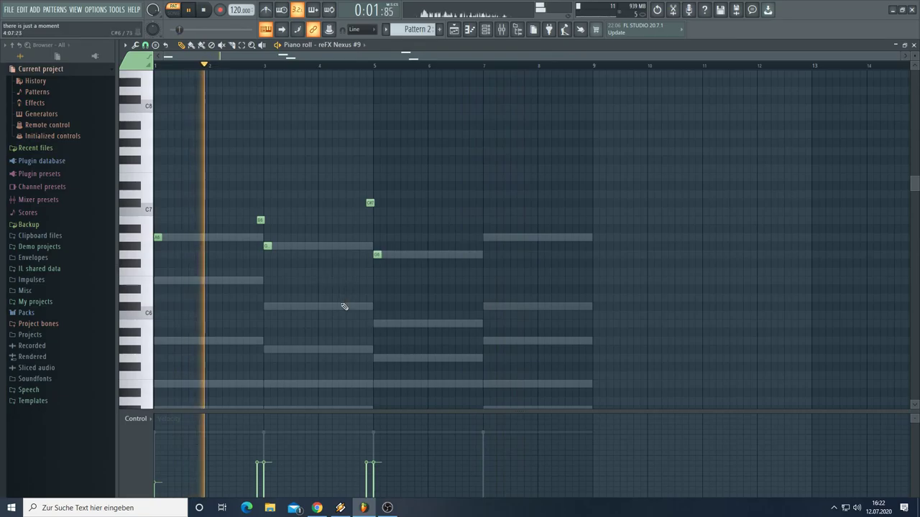
left_click_drag(417, 485, 230, 487)
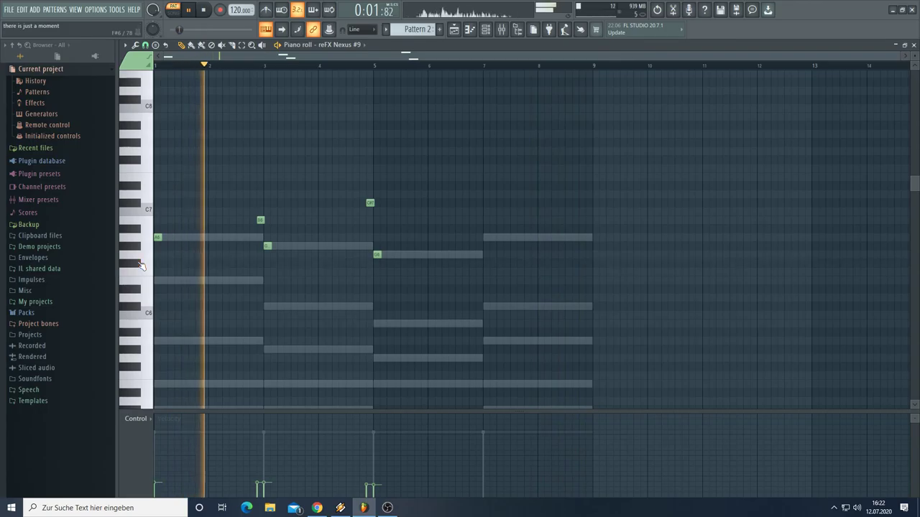
left_click(478, 263)
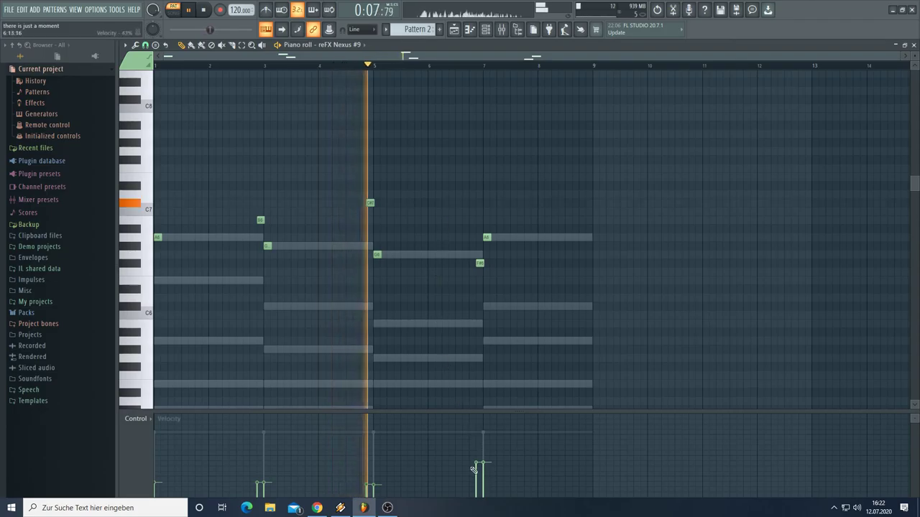
left_click_drag(480, 461, 485, 489)
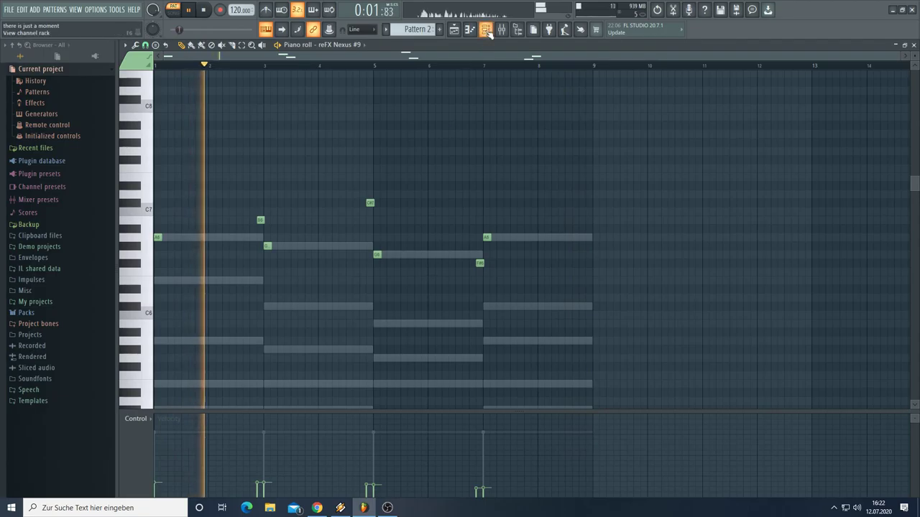
Step: Reopen the reFX Nexus #9 instrument, set its reverb modulation to 22 and return to the piano roll
key("F6")
left_click(604, 300)
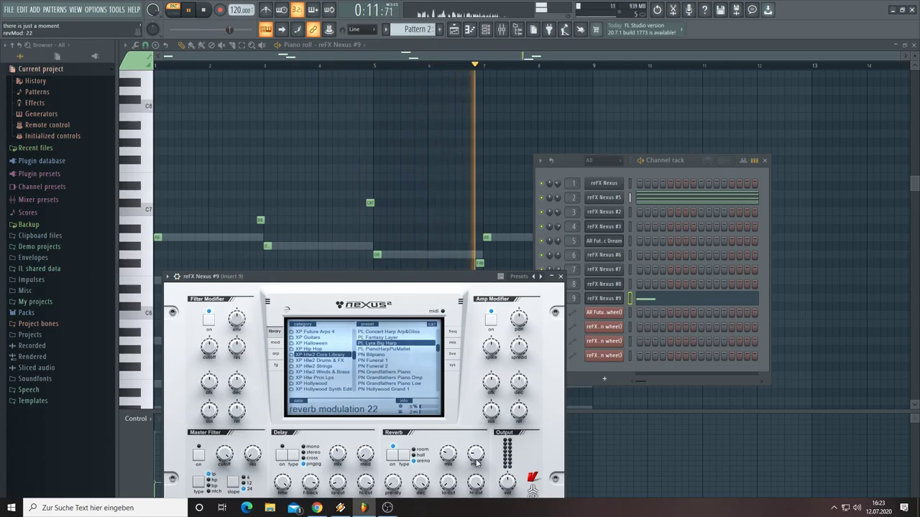
left_click(424, 217)
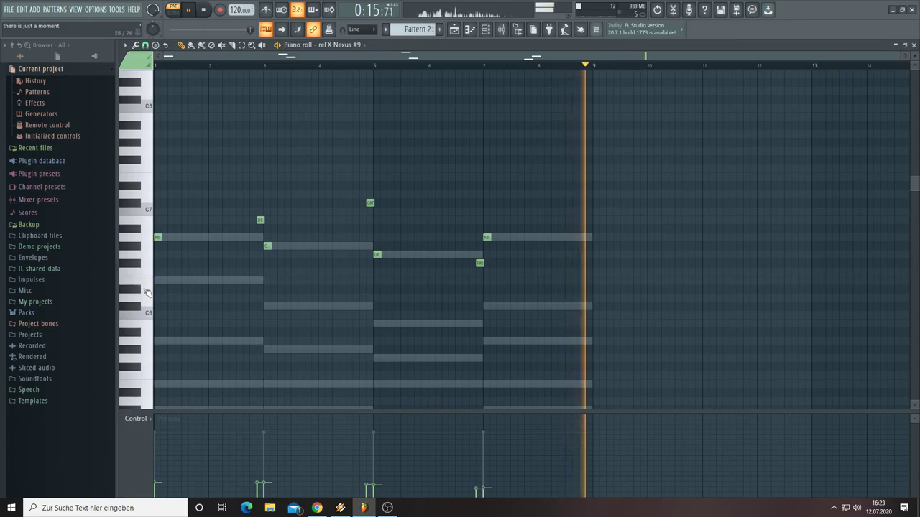
Step: Add a soft E6 note within bar 7, and try out and remove a D7 note at the end of bar 8
left_click(504, 280)
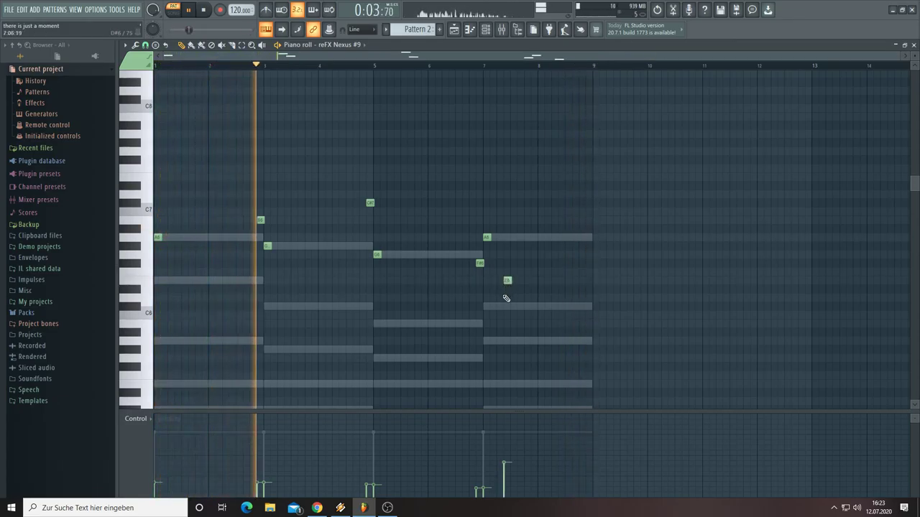
left_click(503, 488)
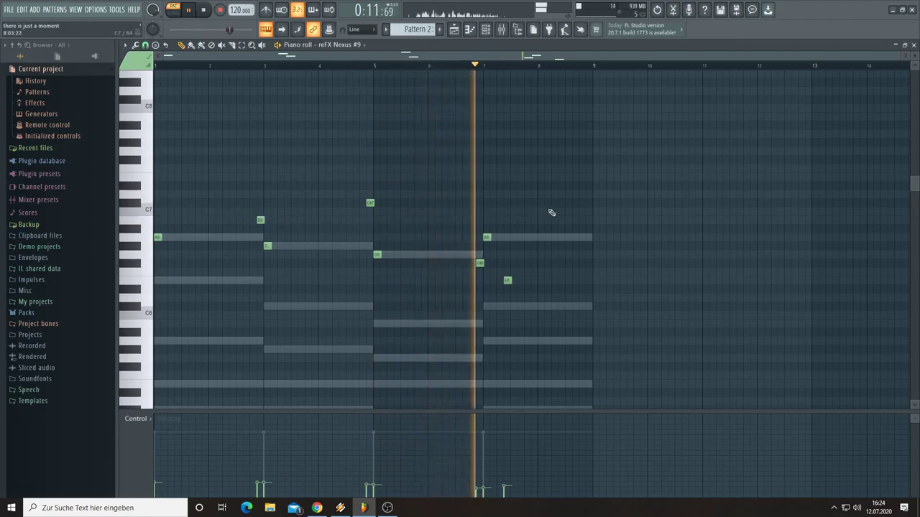
left_click(588, 195)
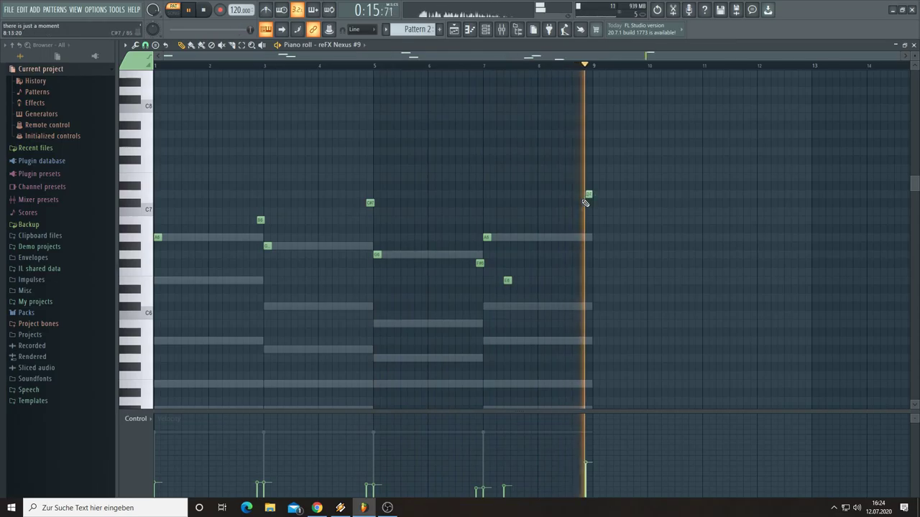
right_click(587, 195)
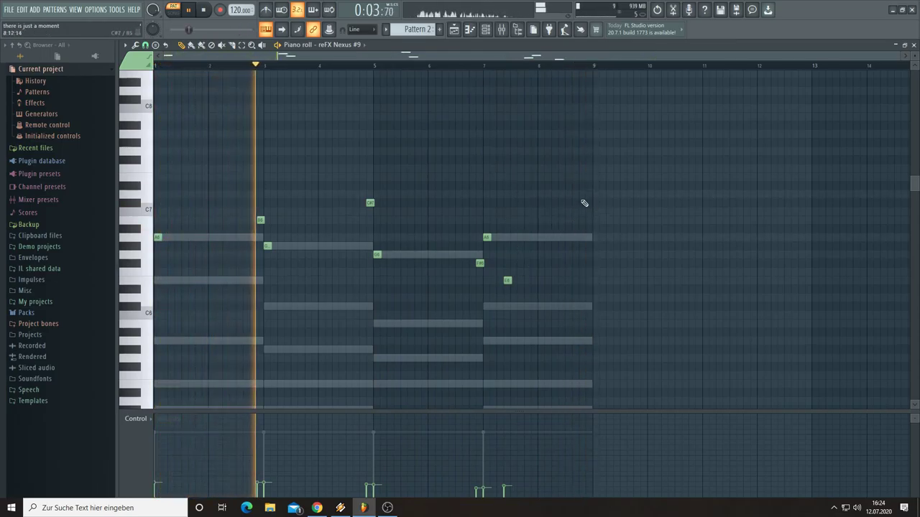
Step: Select all reFX Nexus #9 notes in Pattern 2 and paste them into the empty Pattern 9
left_click_drag(530, 205, 147, 413)
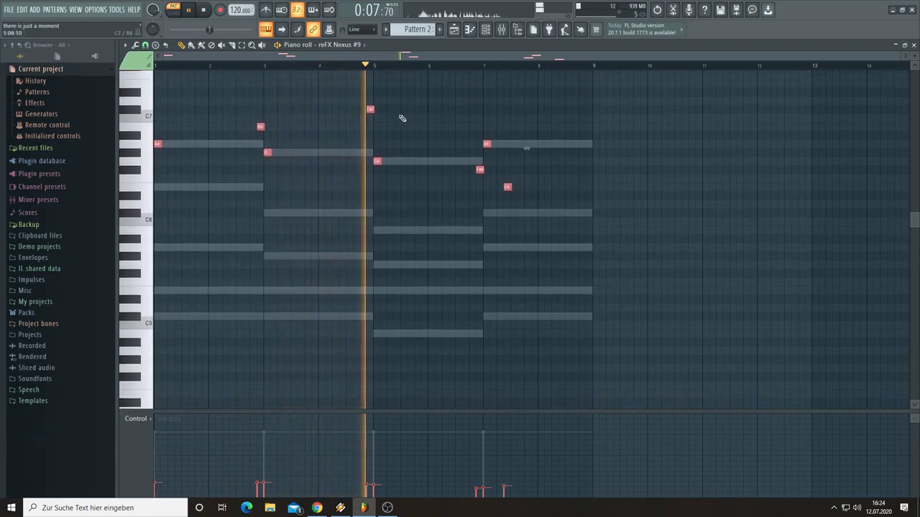
scroll(390, 201, "up", 3)
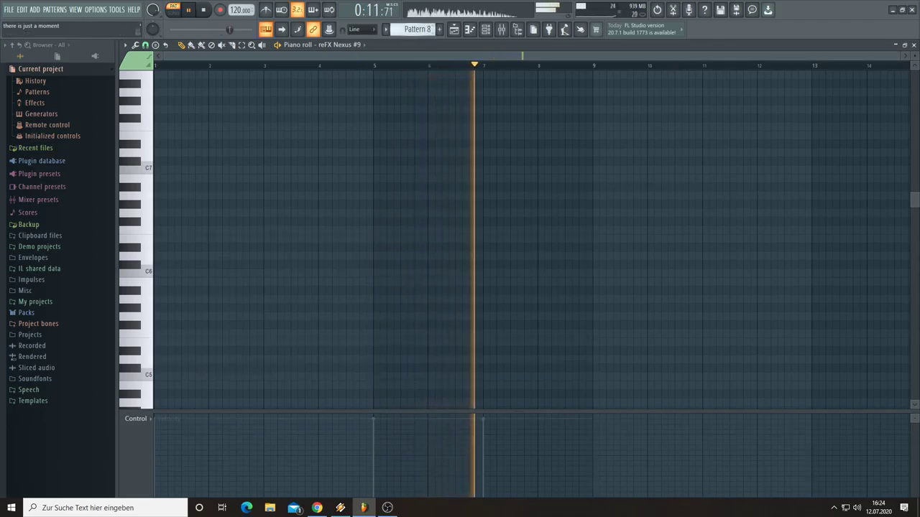
scroll(424, 30, "down", 1)
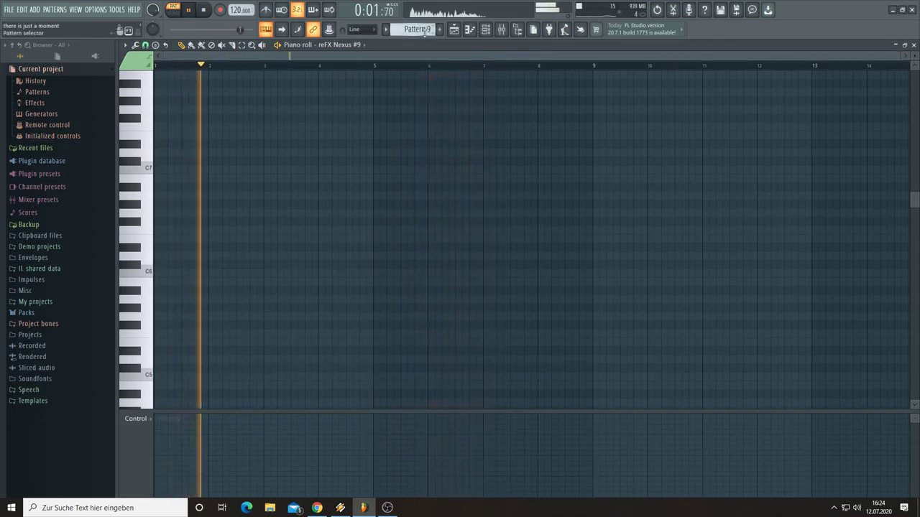
key("ctrl+v")
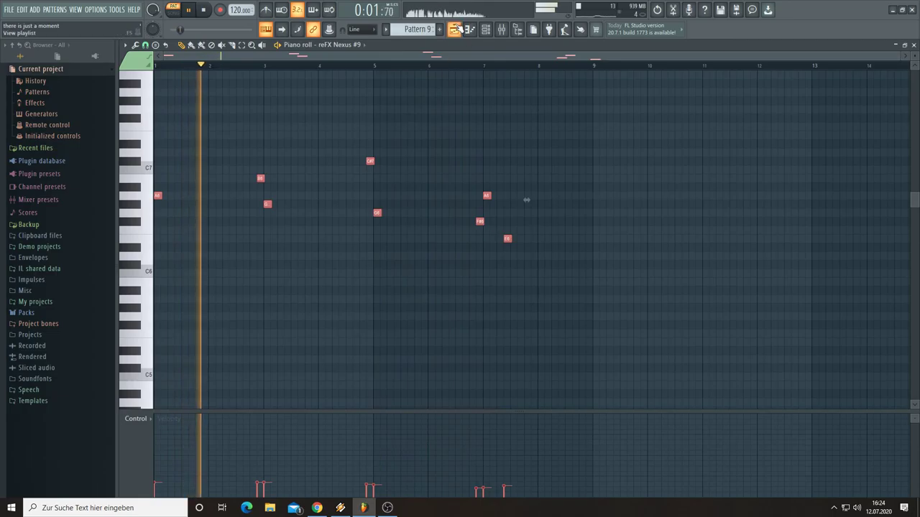
Step: Place Pattern 9 at bar 1 on Track 9 of the playlist and play the arrangement from the start in song mode
left_click(455, 29)
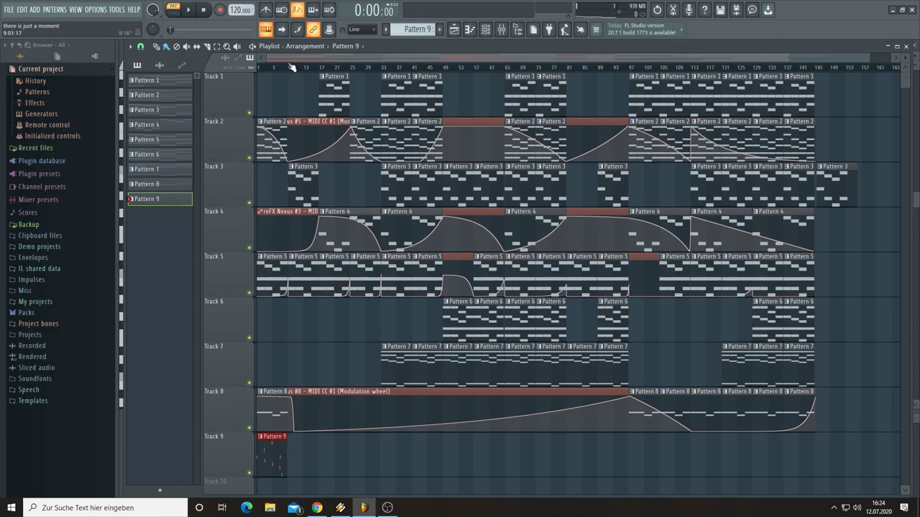
scroll(277, 65, "up", 5)
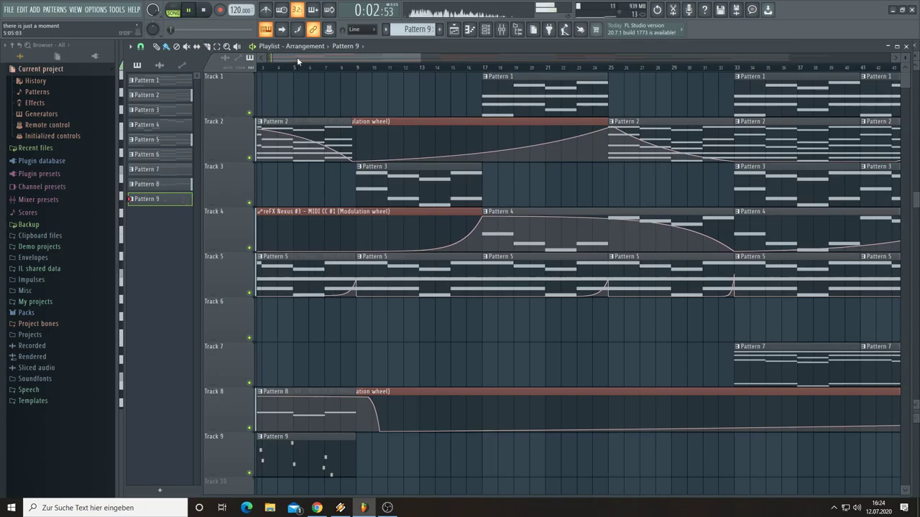
left_click_drag(297, 57, 219, 59)
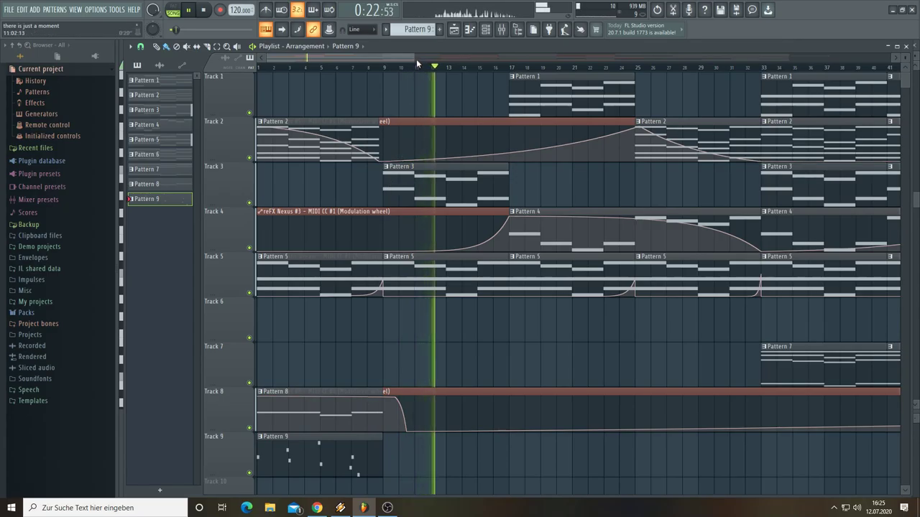
left_click_drag(414, 60, 433, 59)
left_click_drag(467, 71, 468, 75)
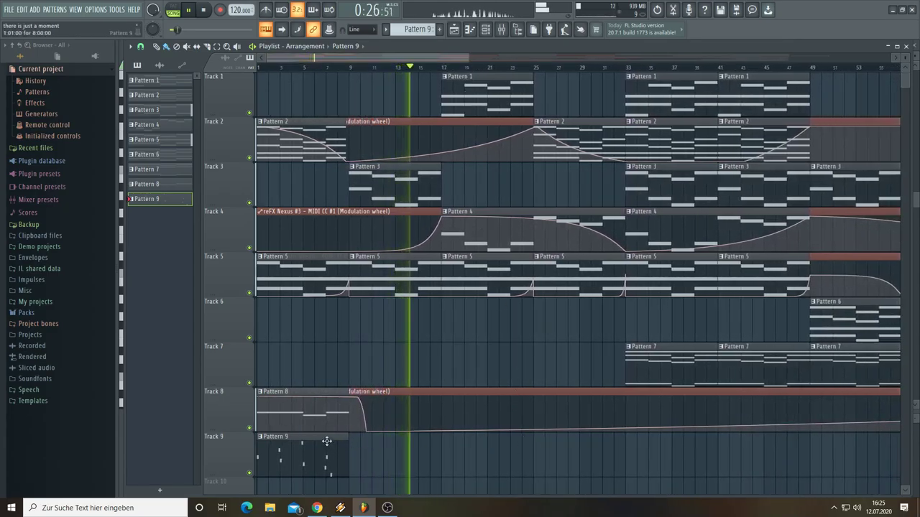
Step: Place Pattern 9 clips at bars 25 and 41 on Track 9 of the playlist
left_click(534, 454)
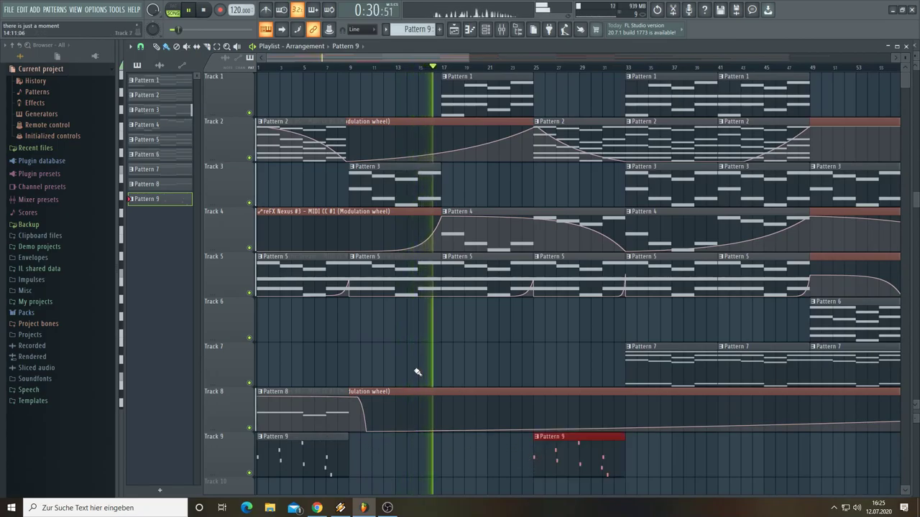
left_click_drag(457, 60, 483, 68)
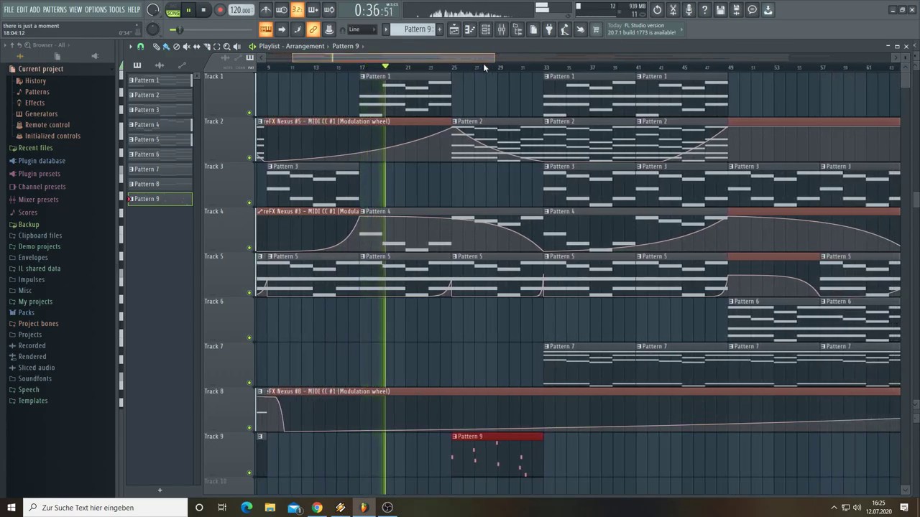
left_click_drag(484, 68, 534, 76)
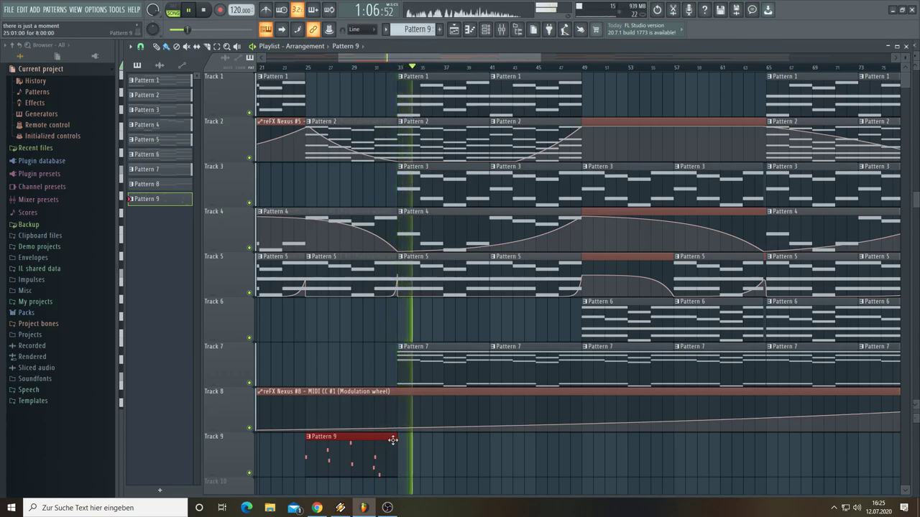
left_click(495, 459)
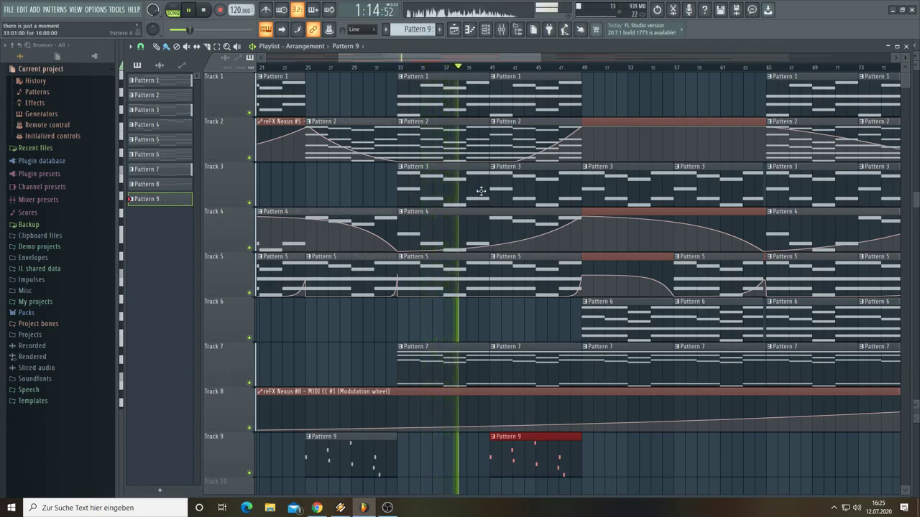
Step: Add further Pattern 9 clips at bars 81 and 97 on Track 9
left_click_drag(522, 59, 601, 55)
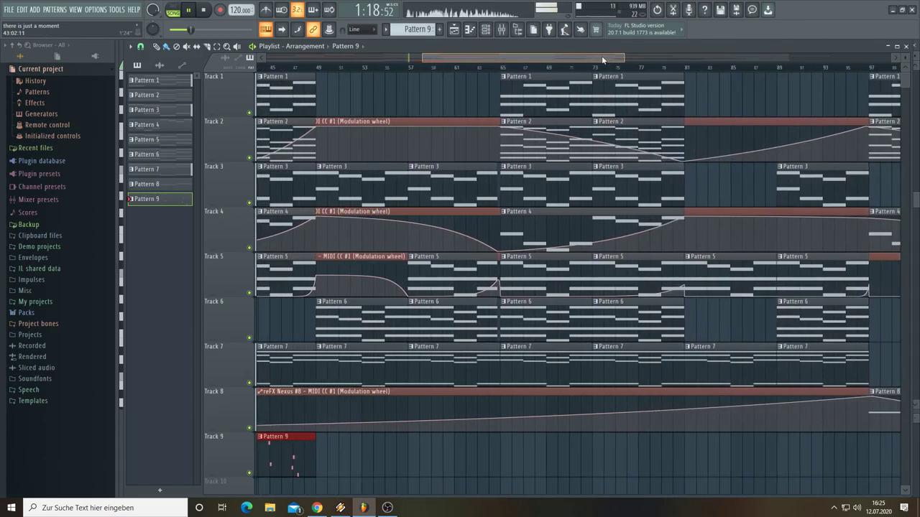
left_click(689, 445)
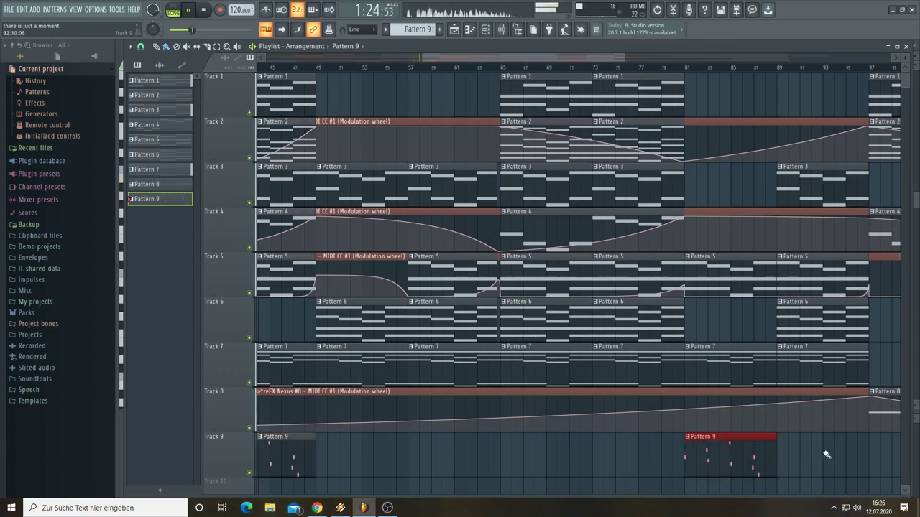
left_click(875, 447)
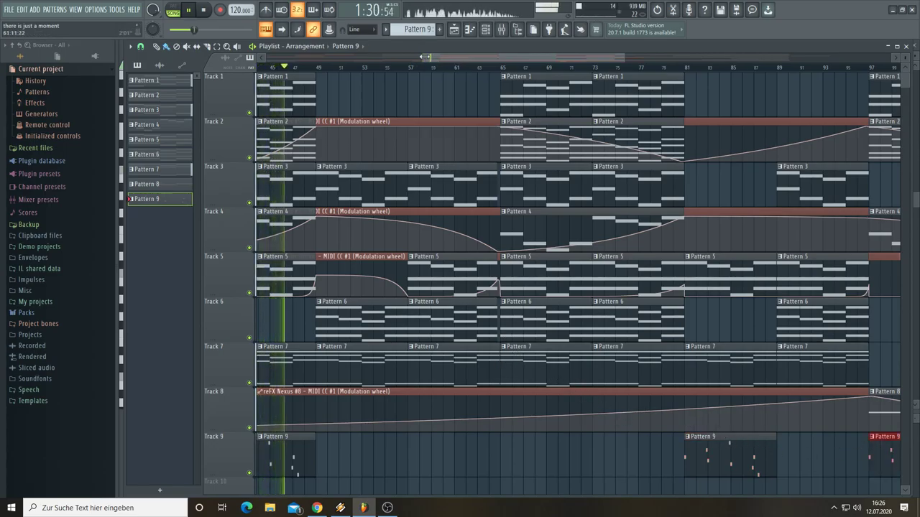
scroll(328, 76, "down", 3)
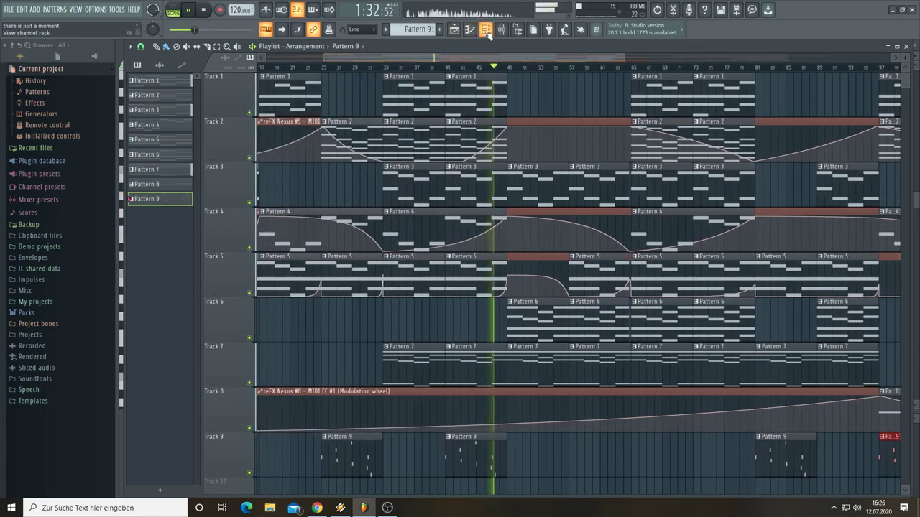
Step: Replay the arrangement from about bar 41 and add a Pattern 9 clip at bar 65 on Track 9
key("F6")
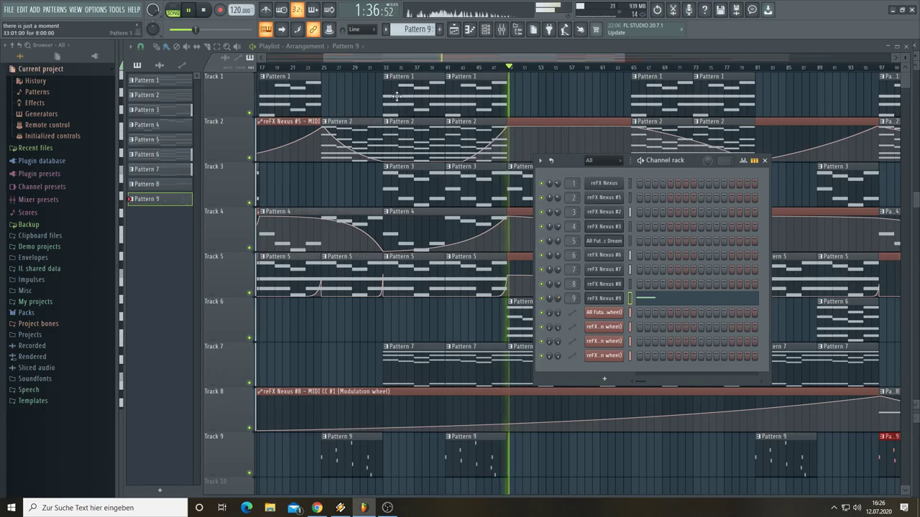
left_click(444, 67)
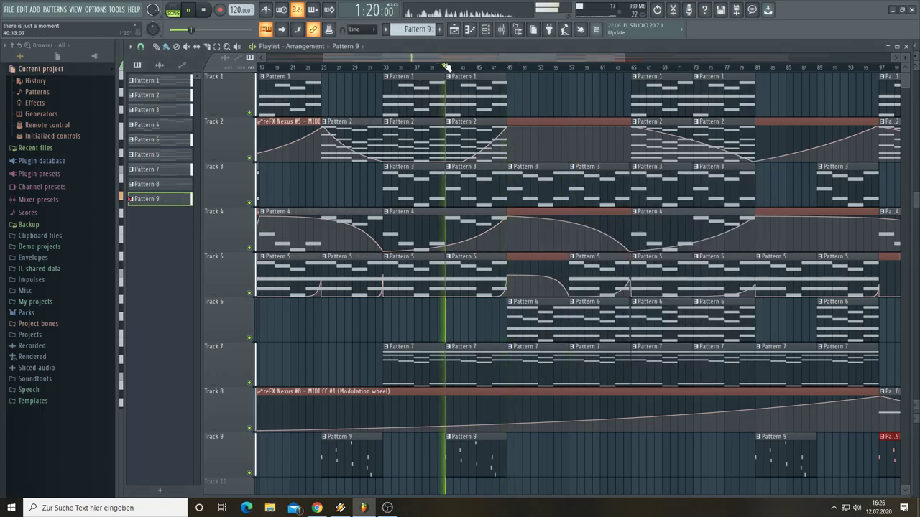
key("F6")
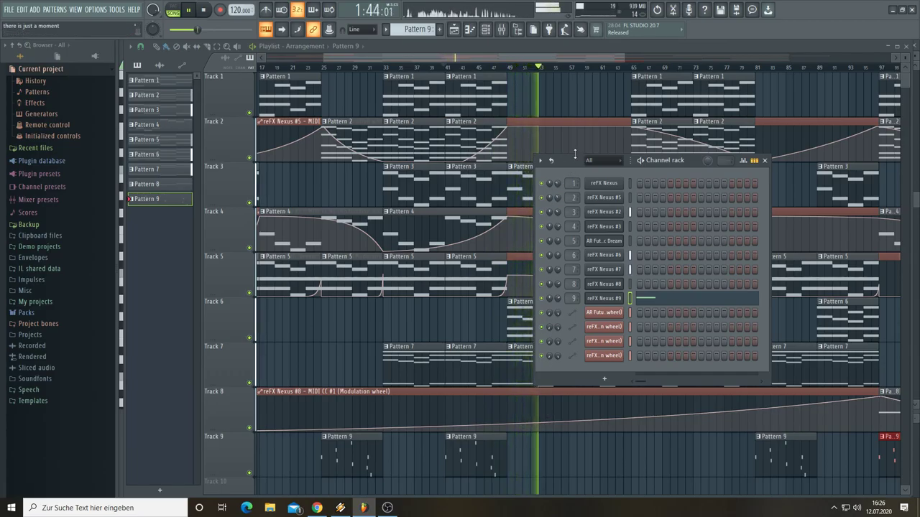
key("F6")
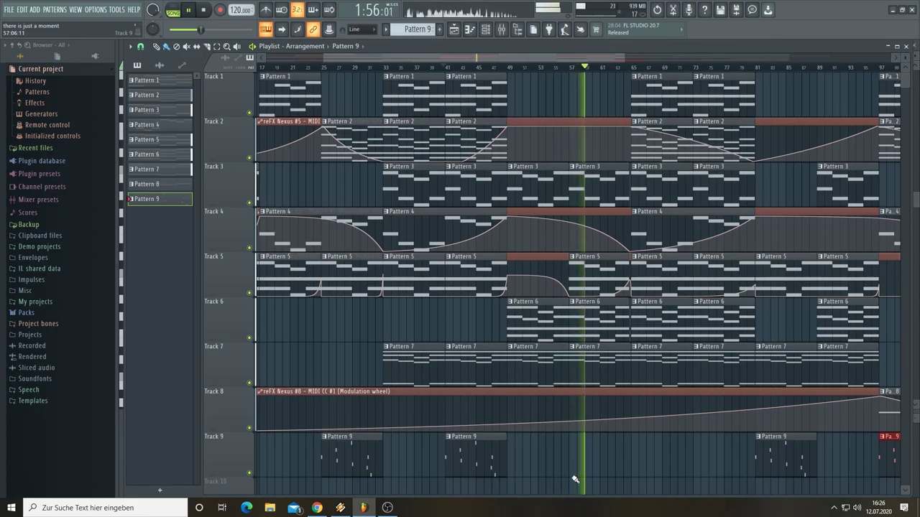
left_click(633, 469)
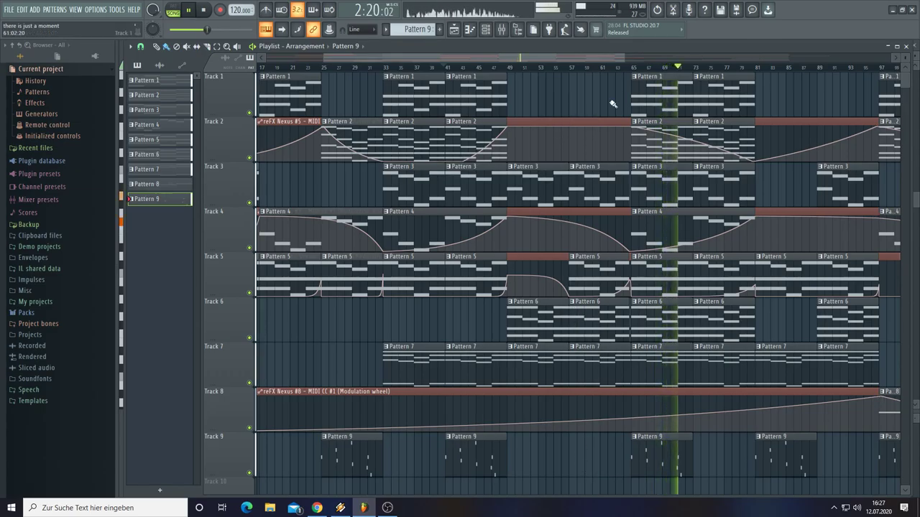
left_click_drag(622, 57, 842, 67)
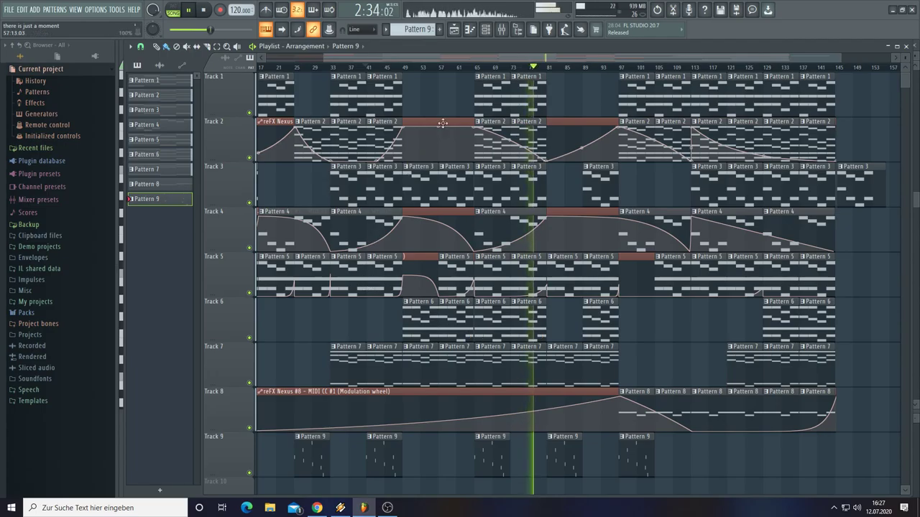
Step: Duplicate the reFX Nexus #9 notes of Pattern 9 so the copy starts at bar 9
left_click(469, 28)
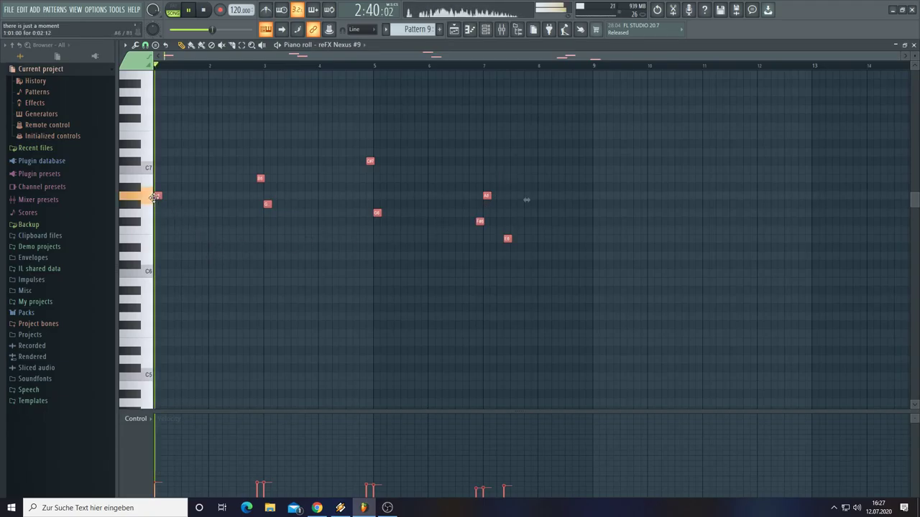
key("ctrl+b")
left_click_drag(512, 210, 595, 211)
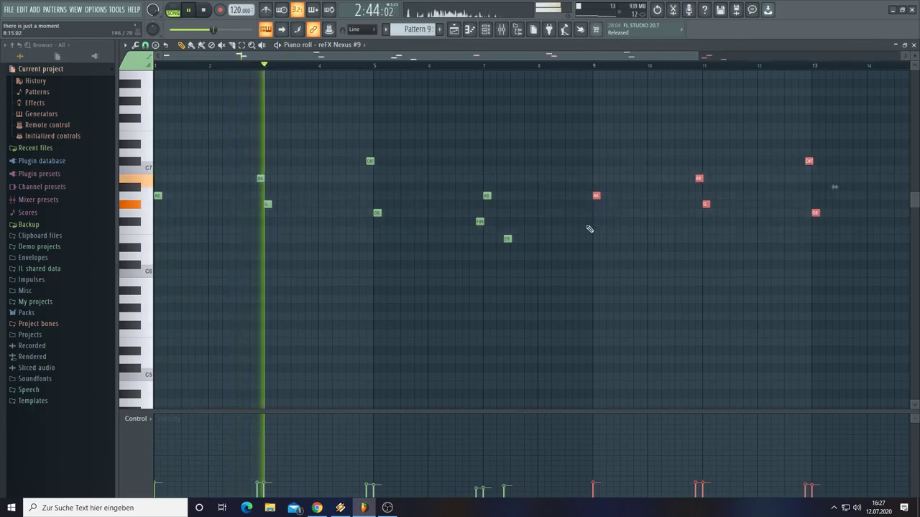
left_click_drag(649, 61, 716, 65)
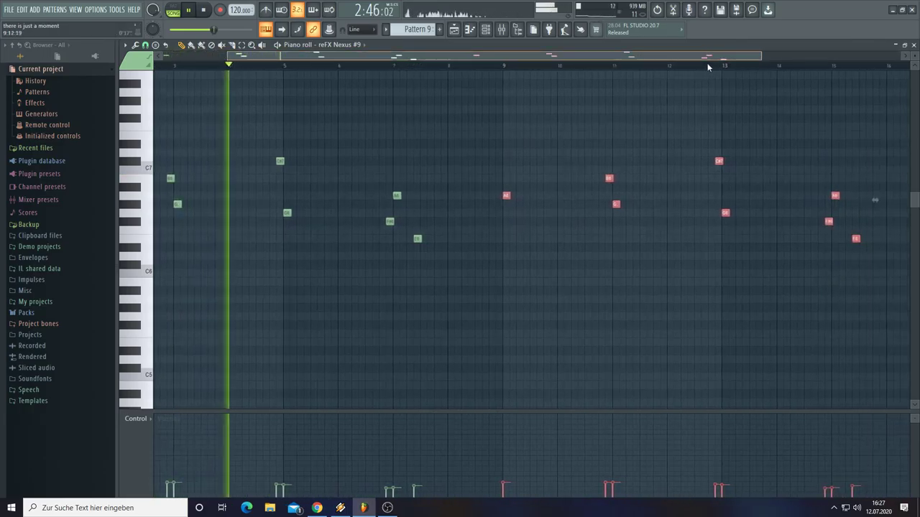
Step: Raise the final E6 note of the copied phrase in bar 15 by one octave to E7
left_click(729, 86)
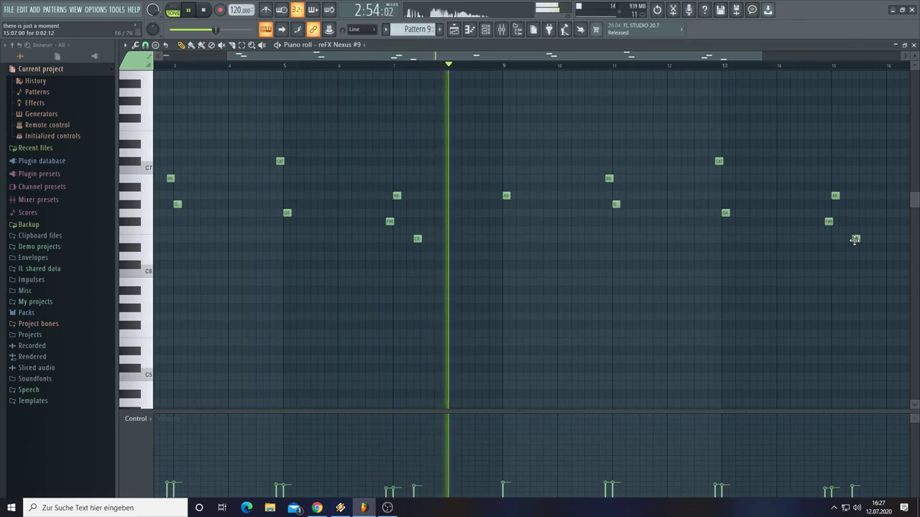
left_click_drag(855, 239, 857, 124)
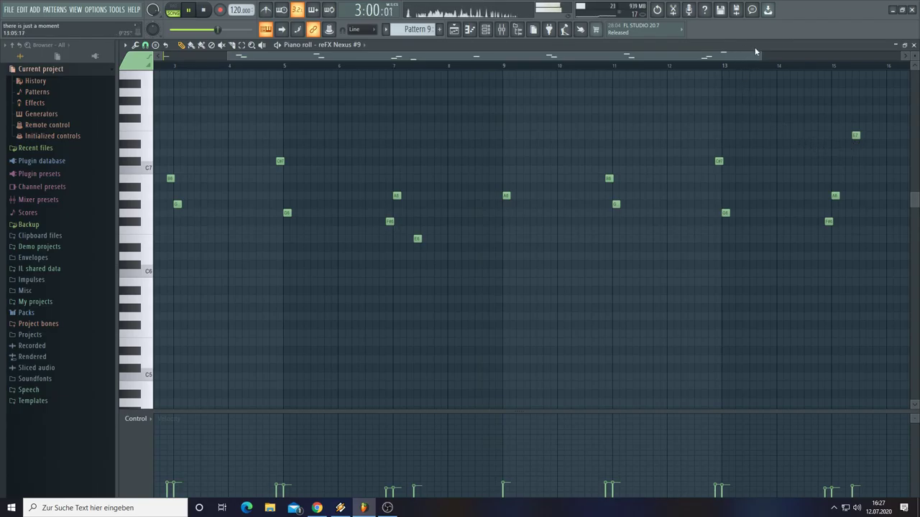
left_click_drag(758, 55, 810, 56)
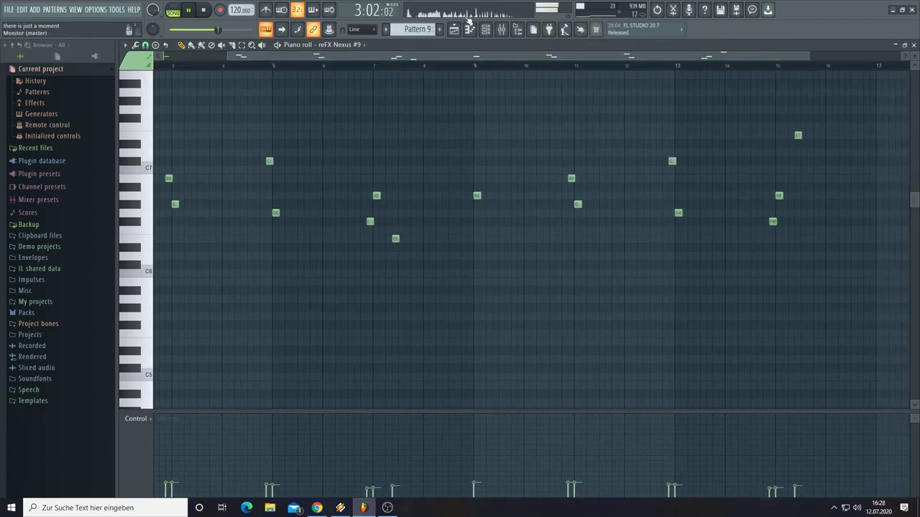
Step: Select the five Pattern 9 clips from bar 25 onward on Track 9 and extend each to 16 bars
left_click(455, 30)
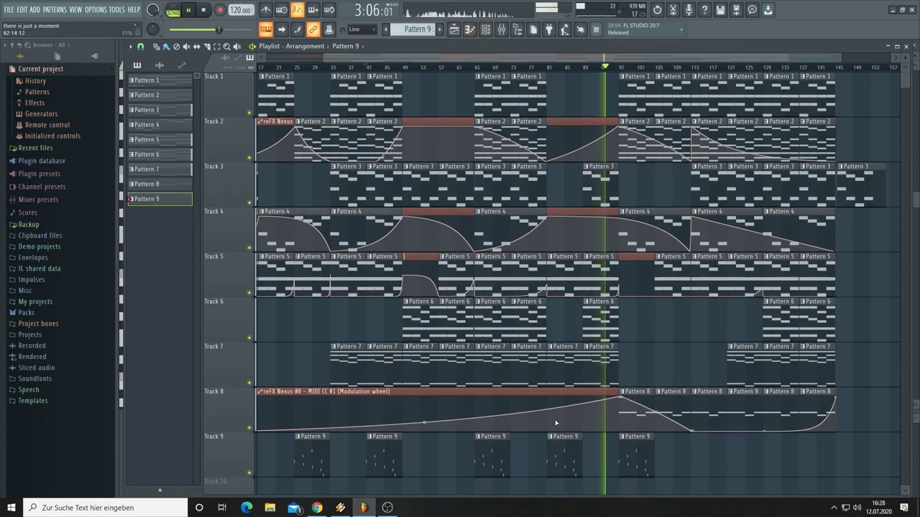
left_click_drag(668, 458, 291, 463)
left_click_drag(401, 464, 429, 467)
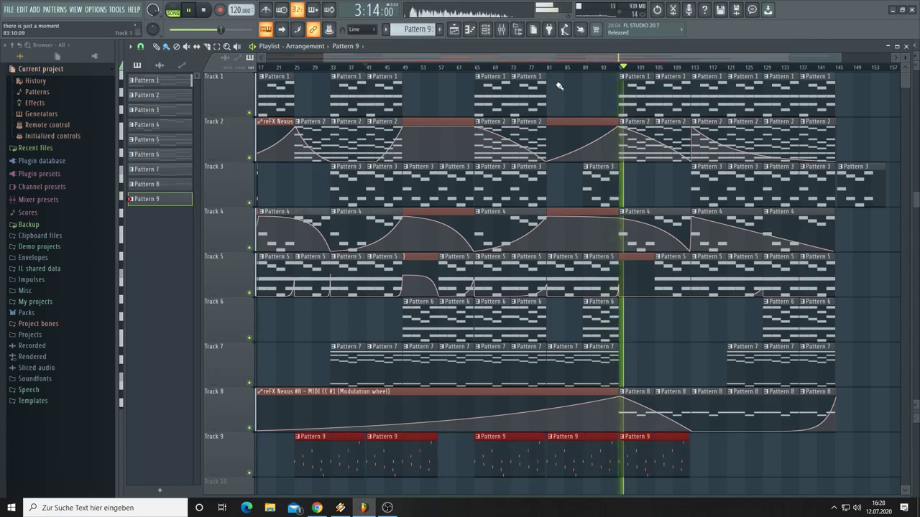
scroll(549, 70, "up", 5)
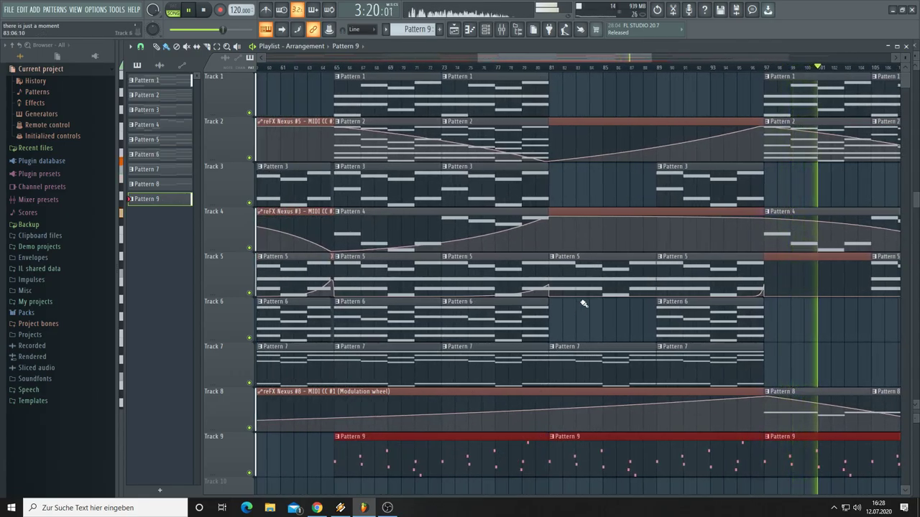
Step: Open the reFX Nexus #9 instrument from Pattern 9 and load the PN Grandfathers Piano preset from the XP Hlw2 Core Library
left_click(473, 29)
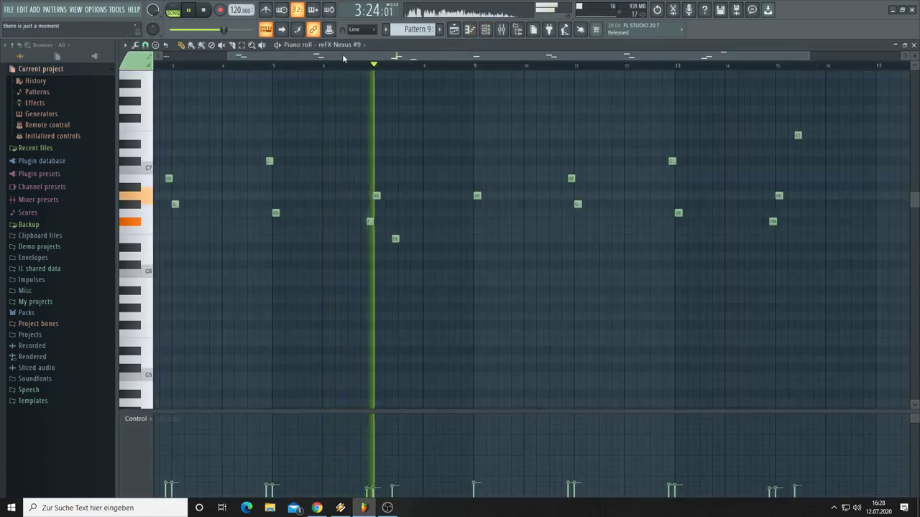
left_click_drag(200, 54, 155, 55)
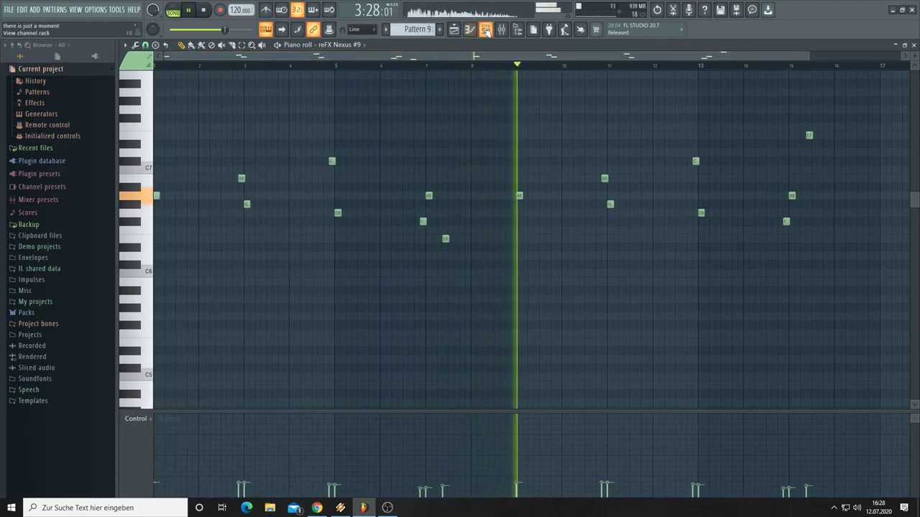
left_click(485, 29)
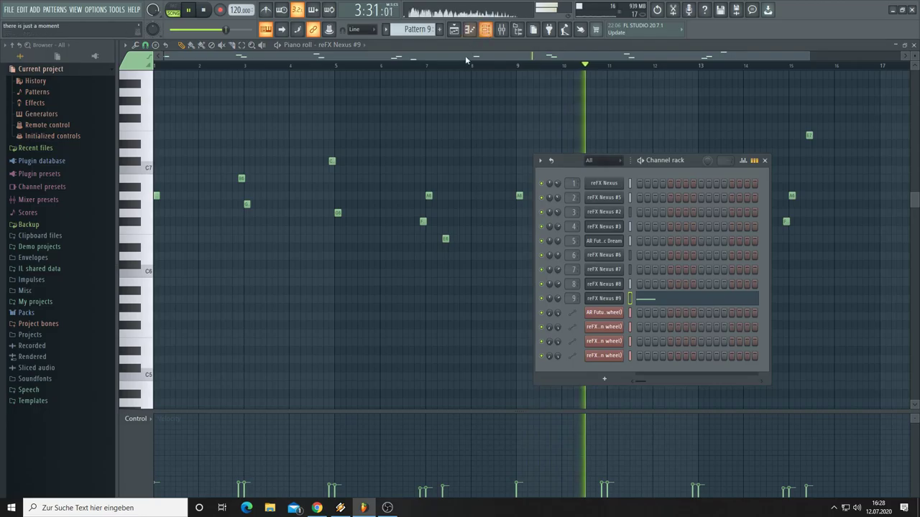
left_click(609, 298)
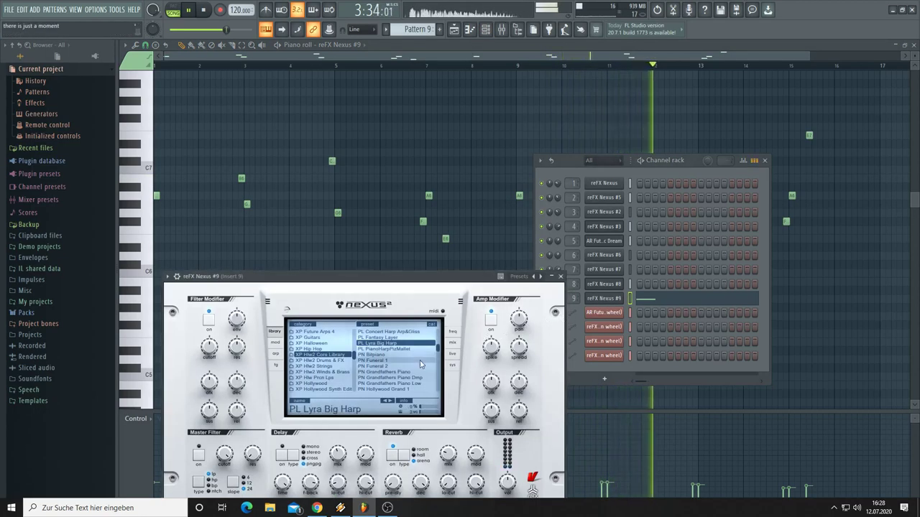
left_click(373, 373)
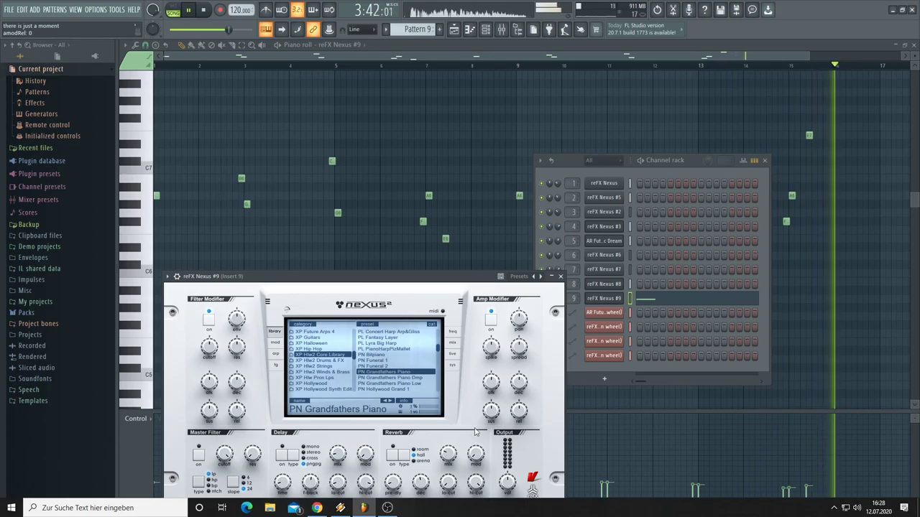
Step: Raise the velocities of all Pattern 9 notes to one even level and play the arrangement from about bar 65
left_click(817, 465)
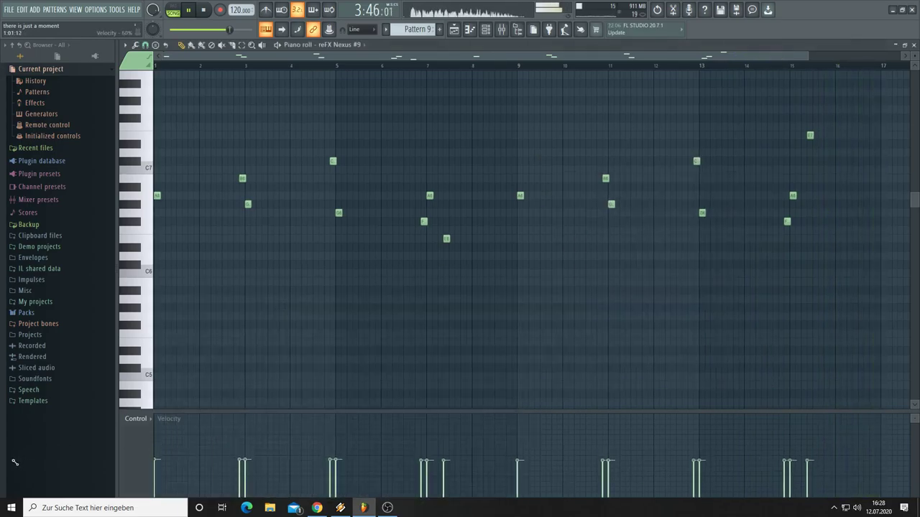
key("F5")
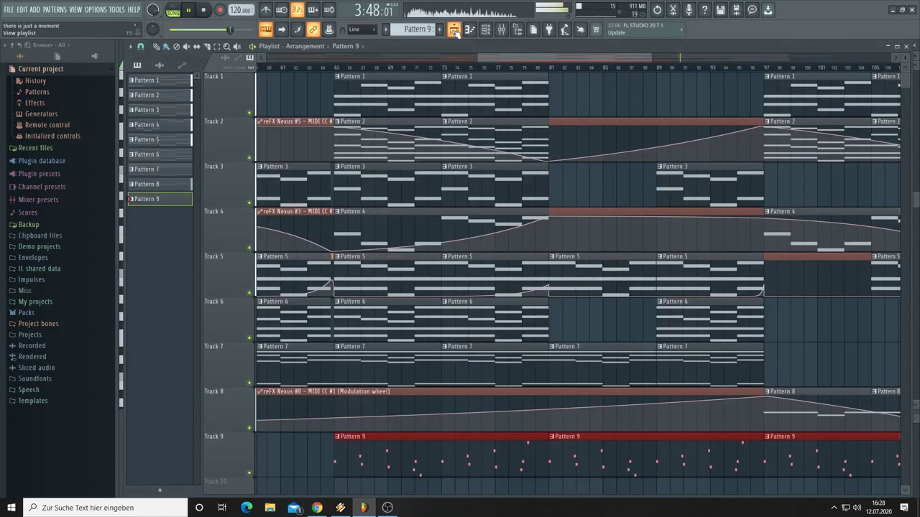
left_click(337, 69)
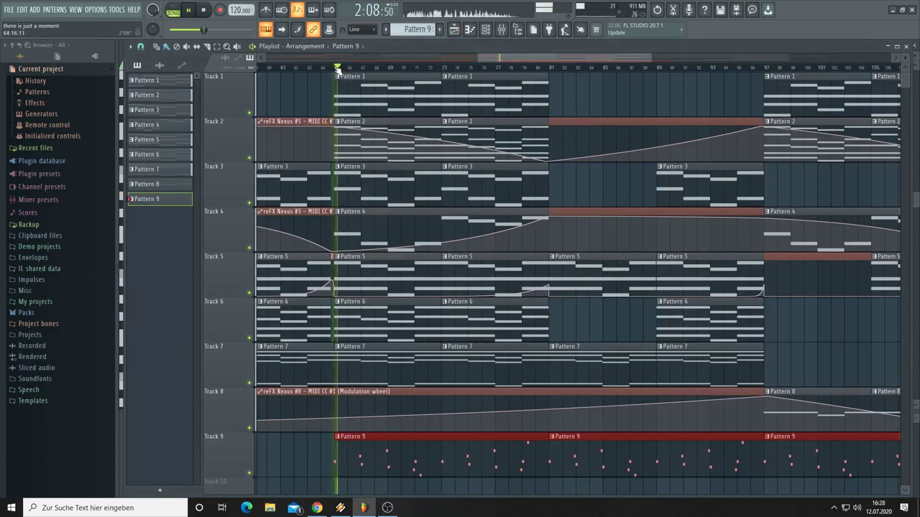
Step: Reopen the reFX Nexus #9 instrument and set its output volume to 90
left_click(485, 31)
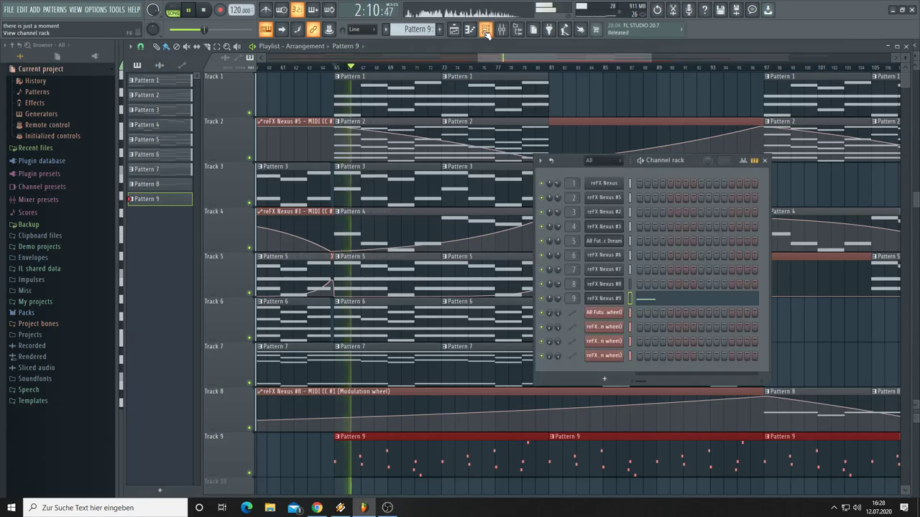
left_click(604, 298)
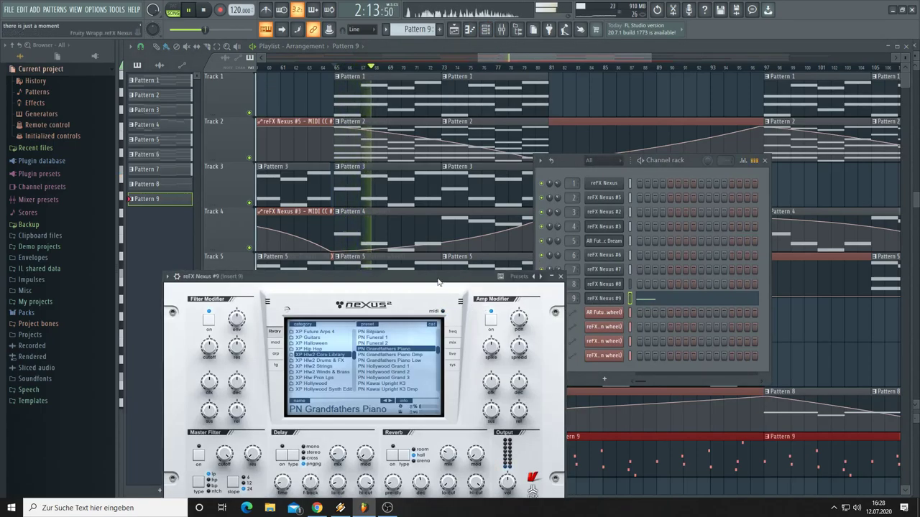
left_click_drag(438, 280, 449, 185)
mouse_move(517, 394)
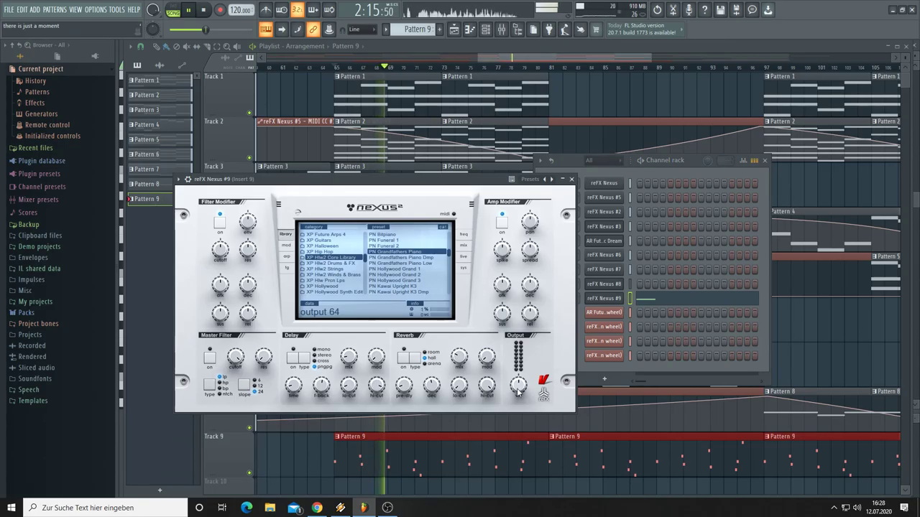
left_click_drag(517, 391, 518, 377)
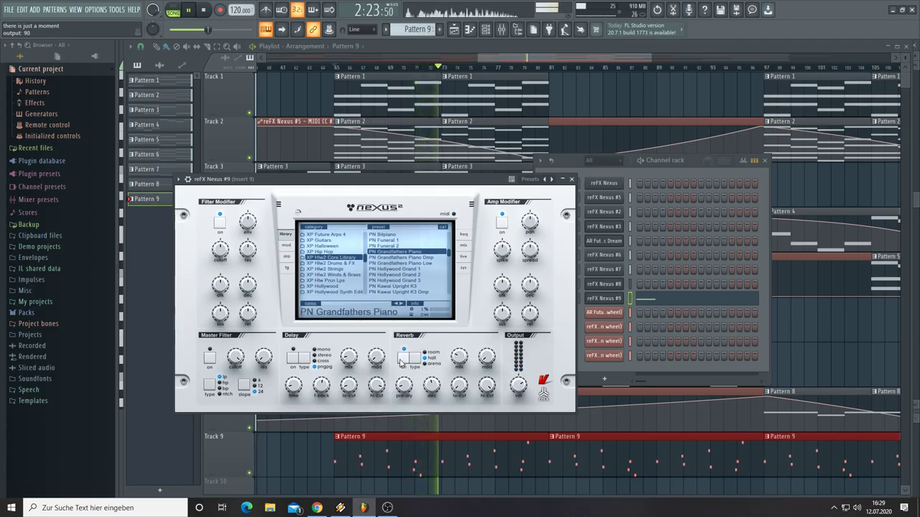
Step: Switch the reFX Nexus #9 reverb type to arena and set the output volume to 85
mouse_move(450, 366)
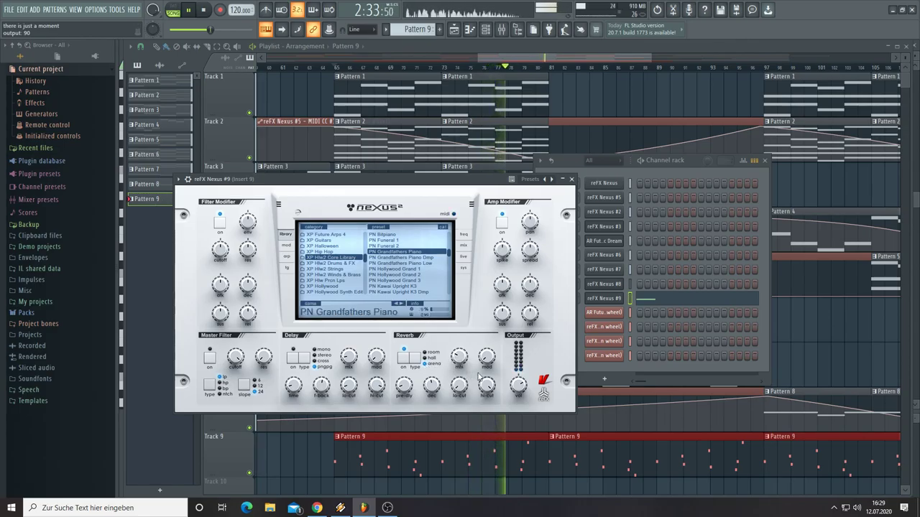
mouse_move(518, 385)
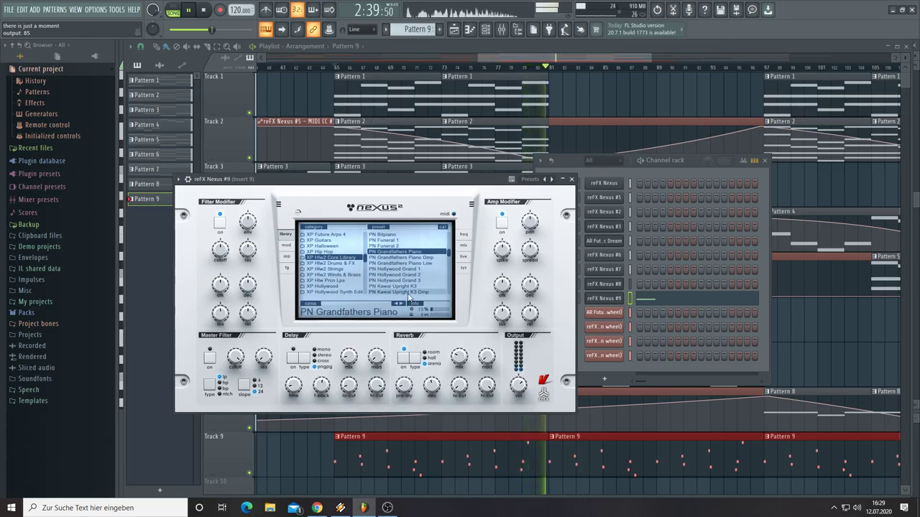
Step: Browse the piano presets and load the PL DblBass 4Pl Pizzicato preset from the XP Hlw2 Strings category
scroll(409, 297, "down", 5)
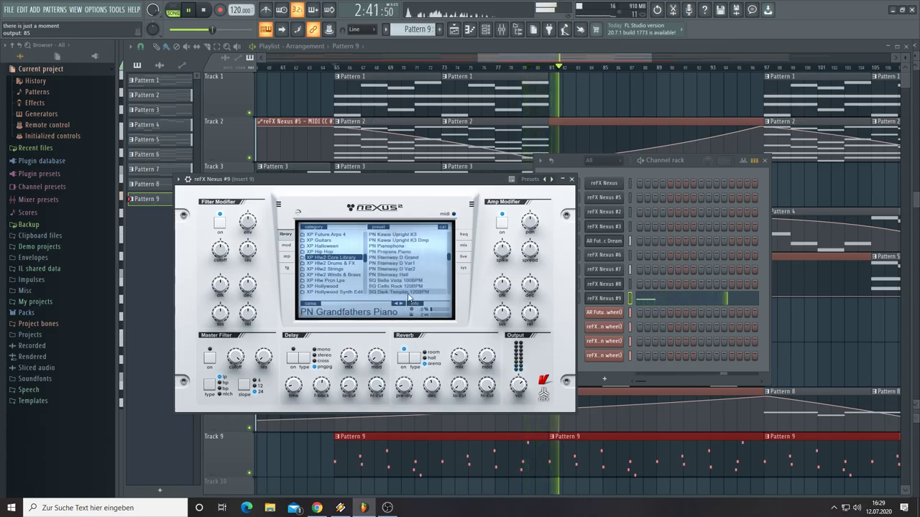
scroll(409, 297, "up", 6)
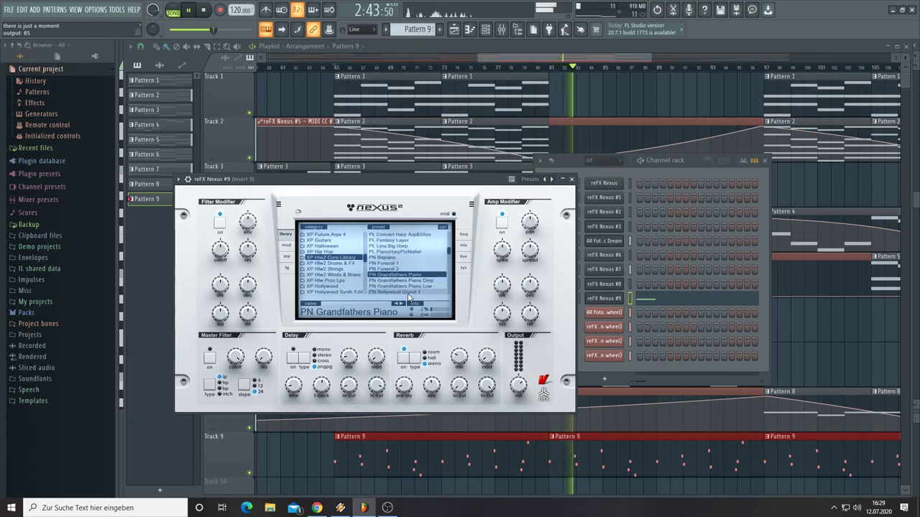
scroll(409, 297, "up", 2)
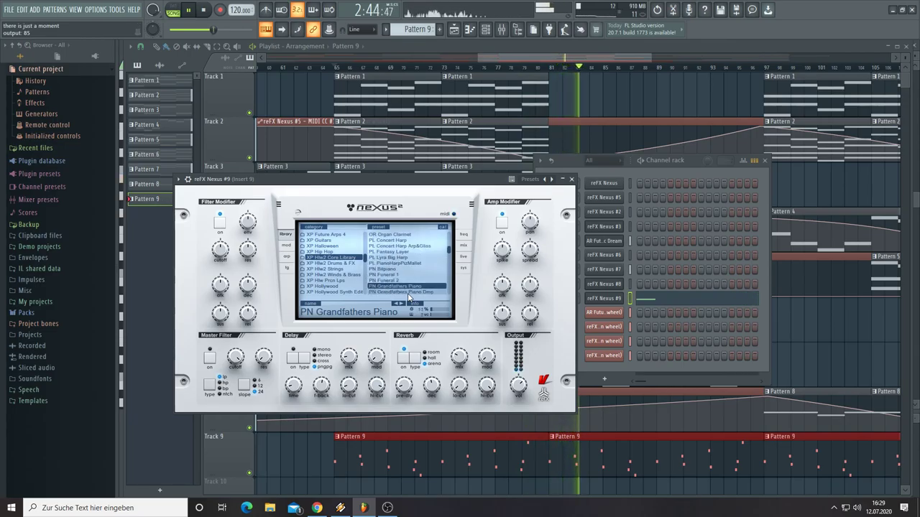
left_click(330, 269)
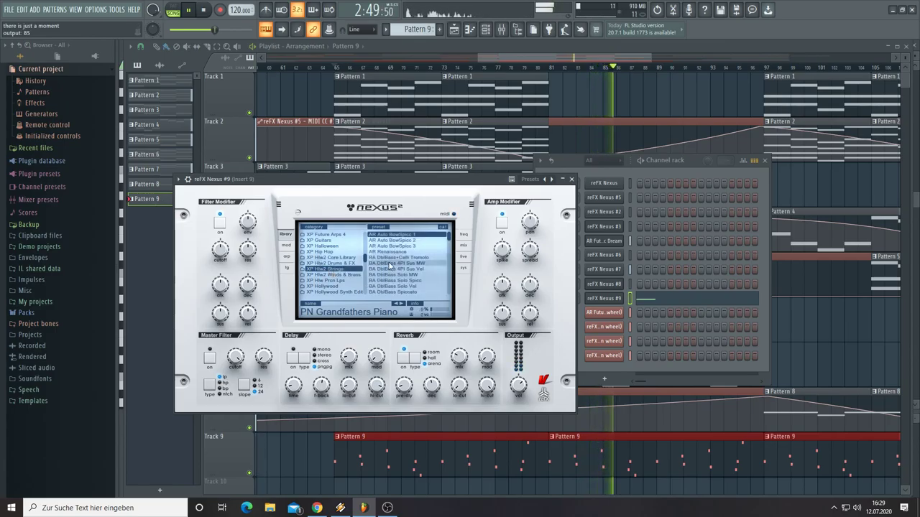
scroll(397, 268, "down", 4)
left_click(384, 263)
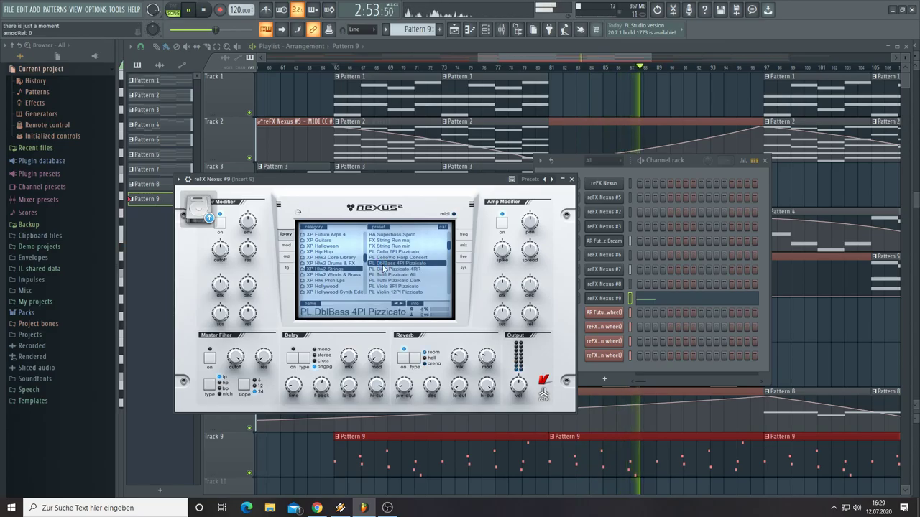
Step: Set the double bass pizzicato output to 86 and turn on its delay with a mix of 30
mouse_move(517, 370)
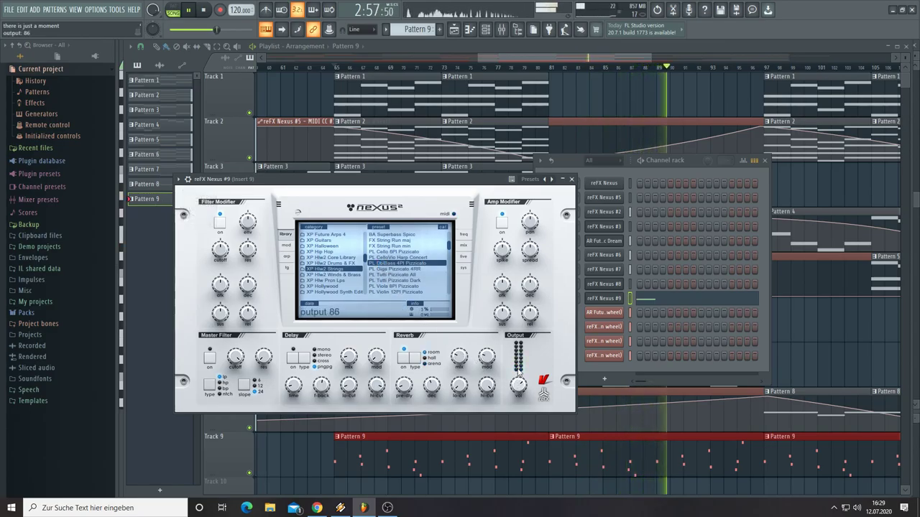
left_click(294, 357)
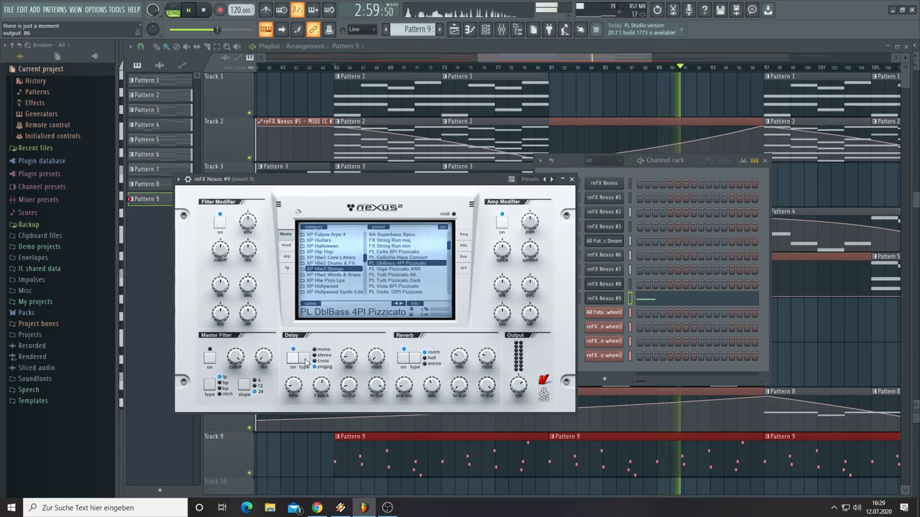
mouse_move(325, 388)
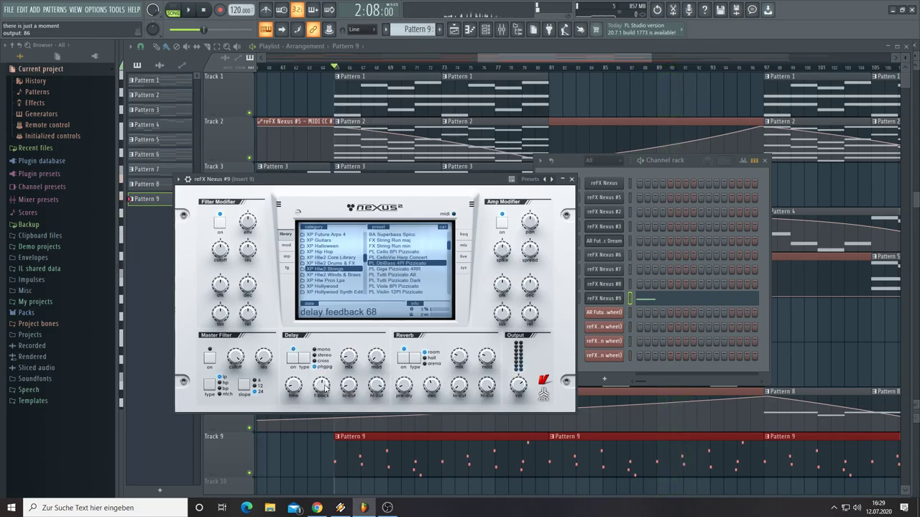
mouse_move(347, 363)
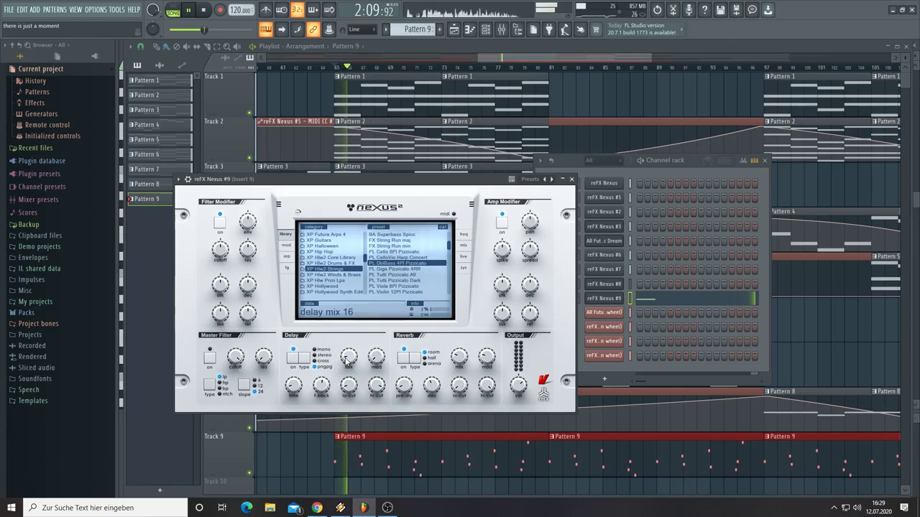
left_click_drag(345, 355, 347, 344)
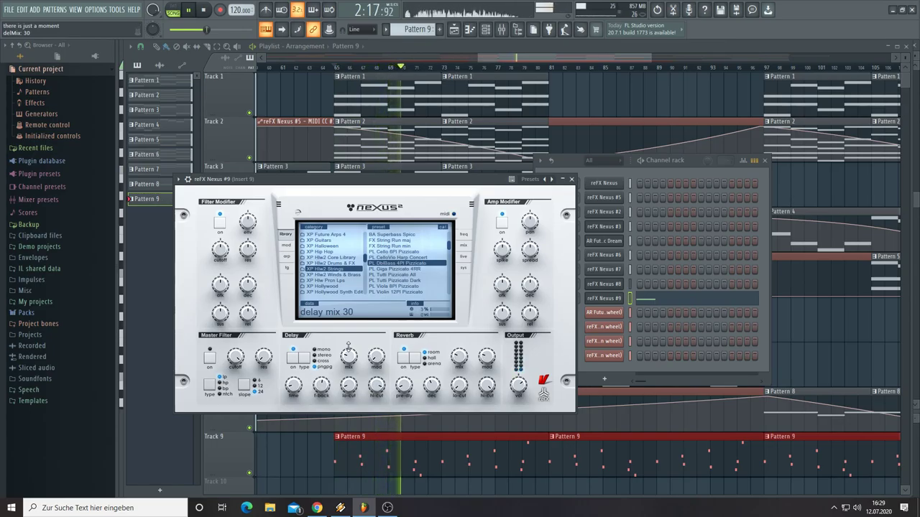
left_click_drag(348, 346, 347, 352)
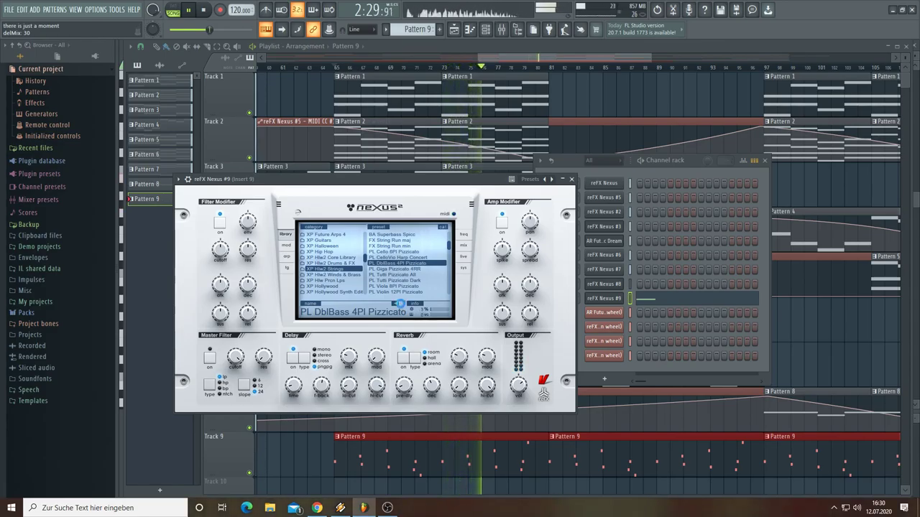
Step: Load the PL Giga Pizzicato 4RR preset and set its output volume to 98
left_click(399, 304)
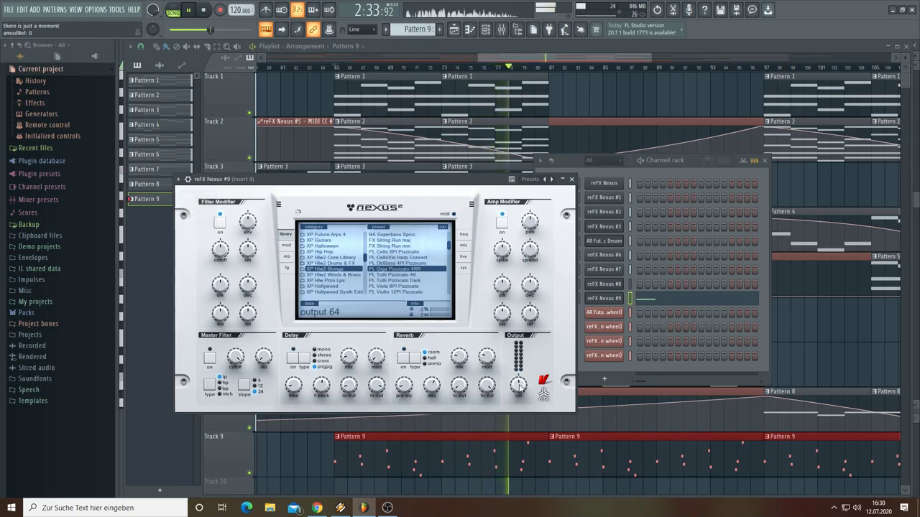
left_click_drag(517, 363, 515, 353)
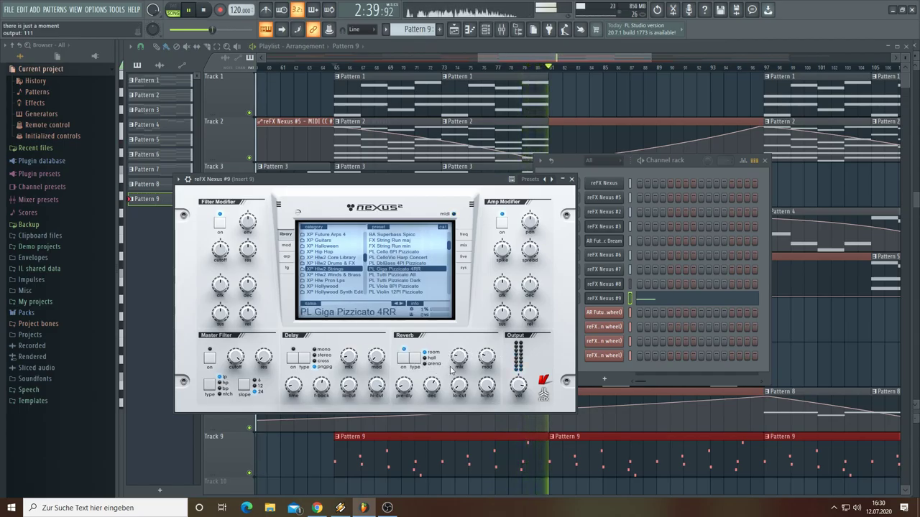
mouse_move(518, 388)
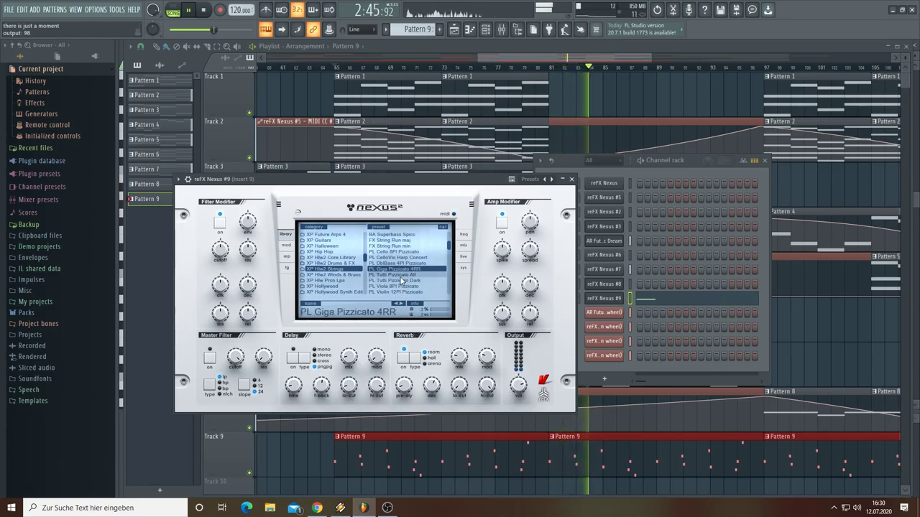
Step: Load the PL Tutti Pizzicato Dark preset, turn on arena reverb, and adjust the output volume while auditioning Pattern 9 alone
left_click(398, 274)
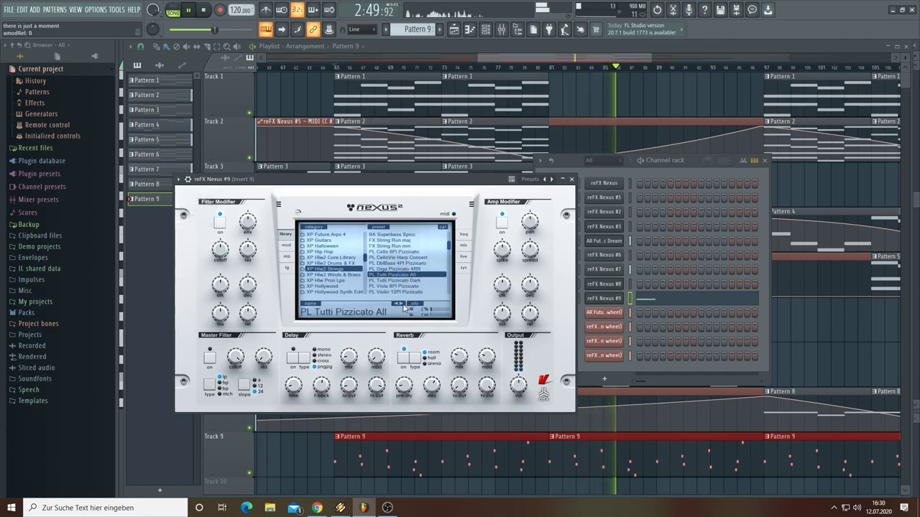
left_click(400, 303)
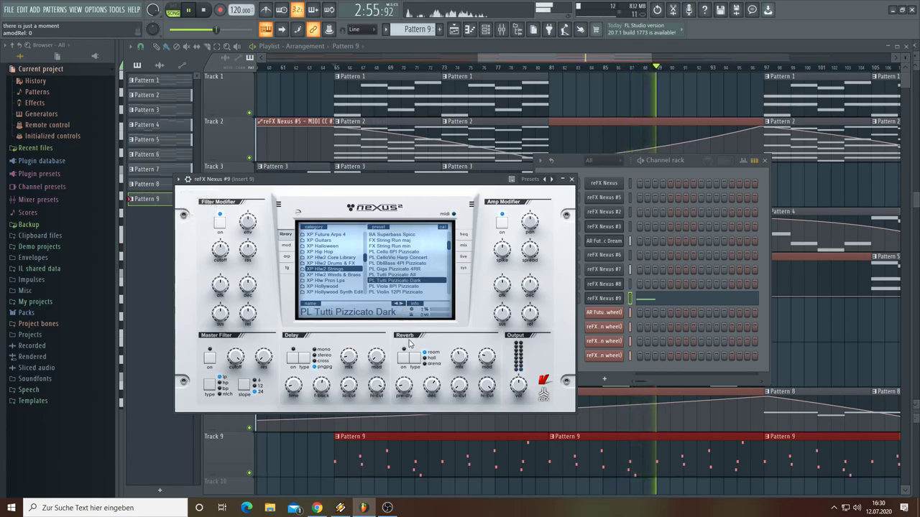
mouse_move(516, 375)
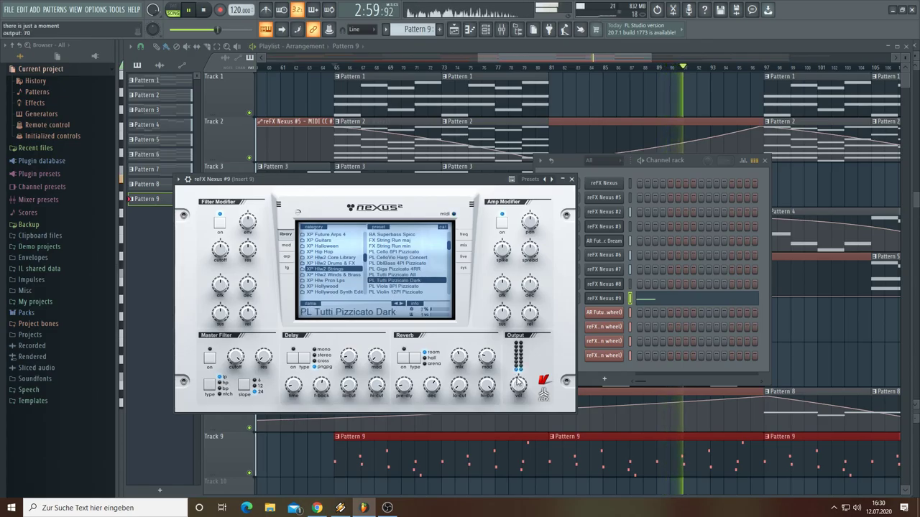
scroll(517, 375, "up", 3)
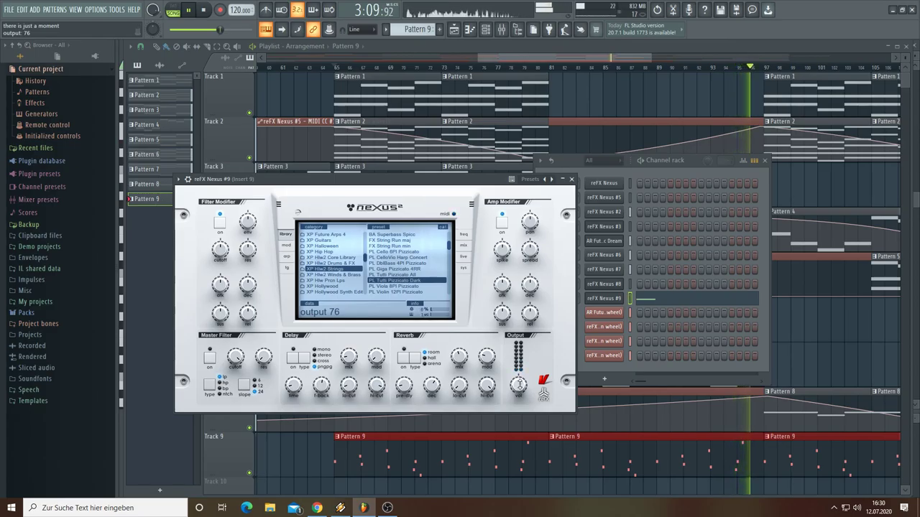
scroll(520, 385, "down", 3)
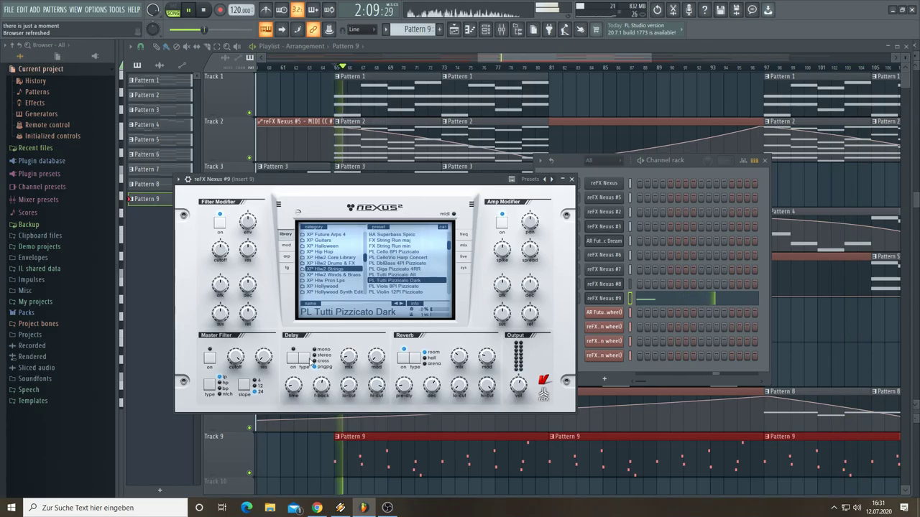
left_click(174, 9)
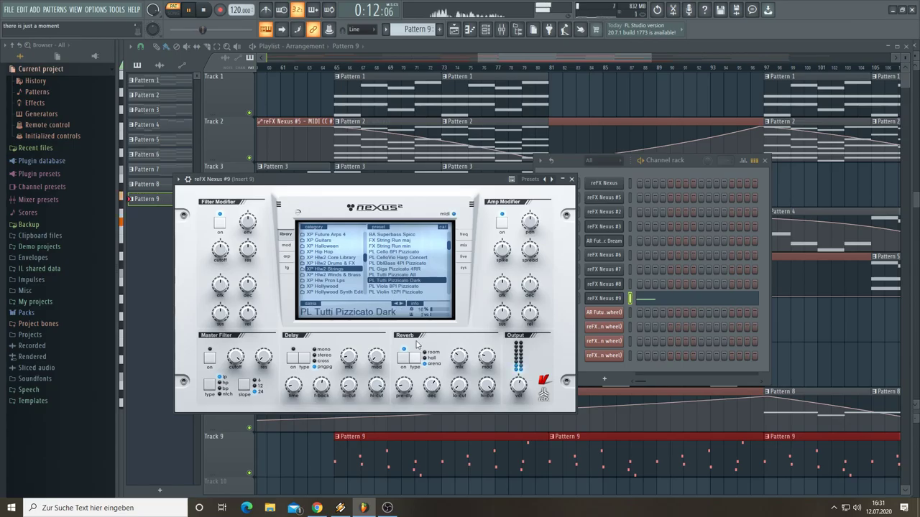
Step: Play the full arrangement from bar 65 and reopen the reFX Nexus #9 instrument
left_click(335, 70)
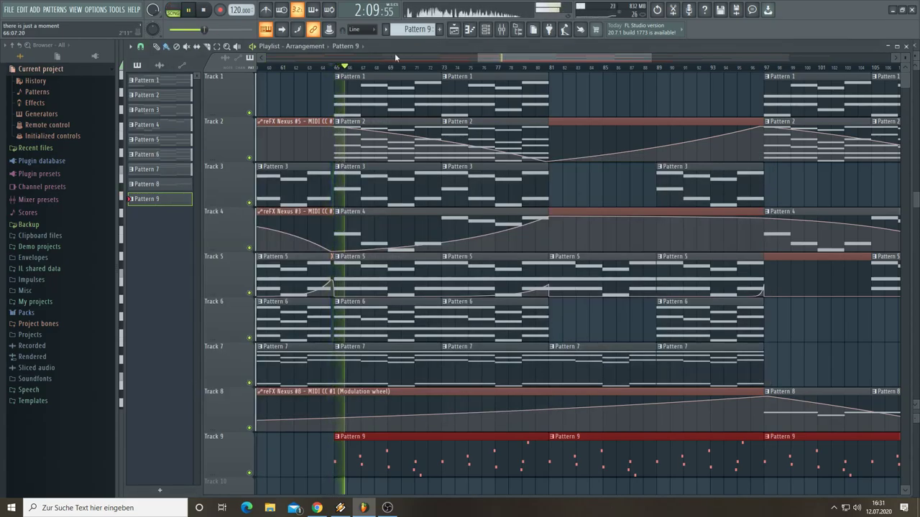
key("F6")
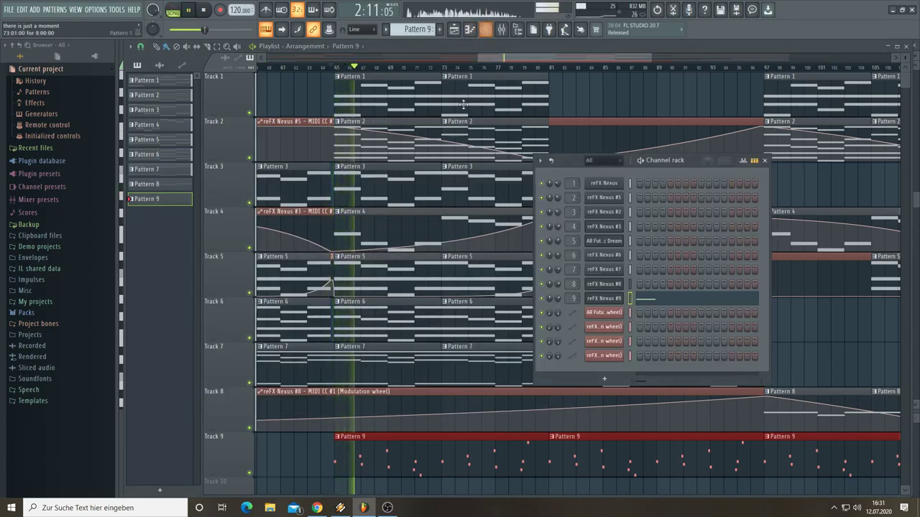
left_click(605, 298)
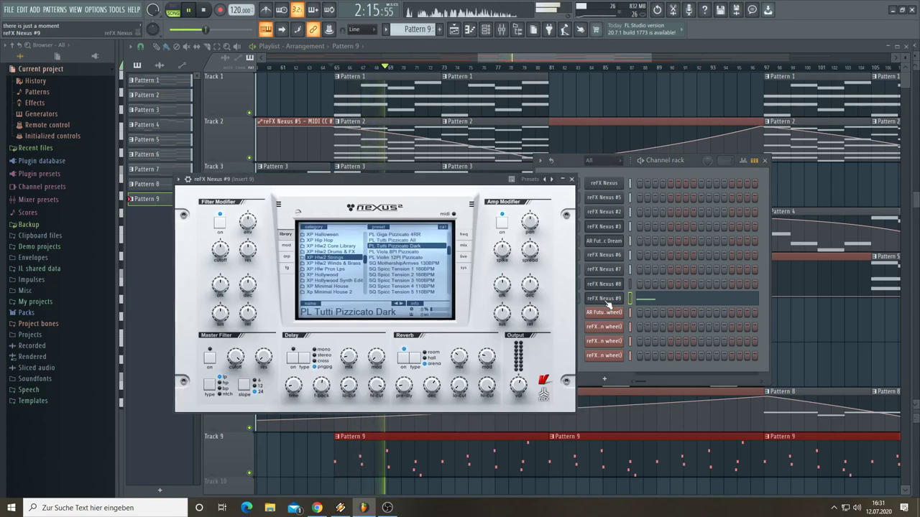
Step: Open the Pattern 9 notes in the piano roll and duplicate all of them one octave higher
left_click(647, 301)
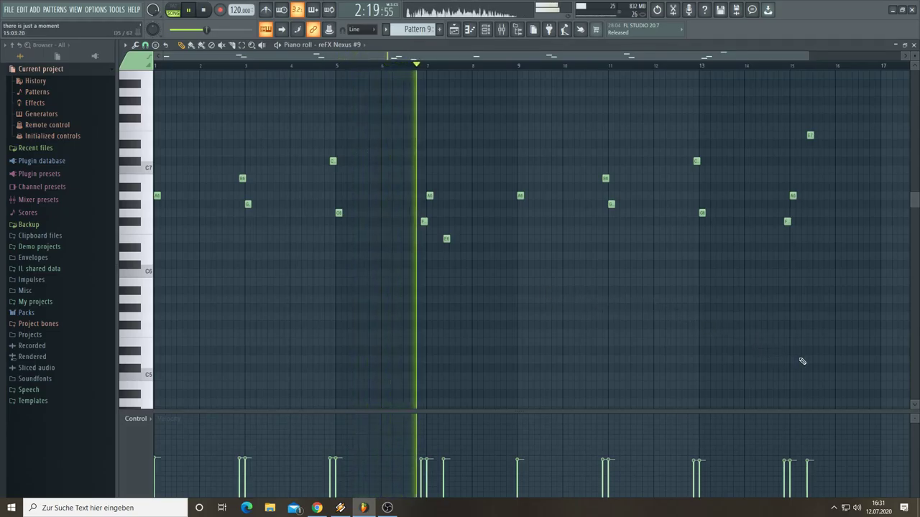
left_click_drag(802, 363, 170, 103)
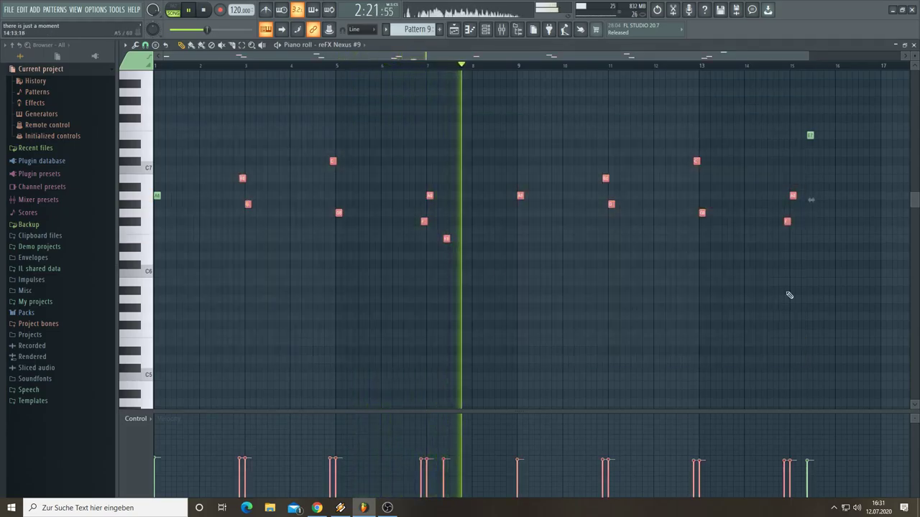
key("ctrl+a")
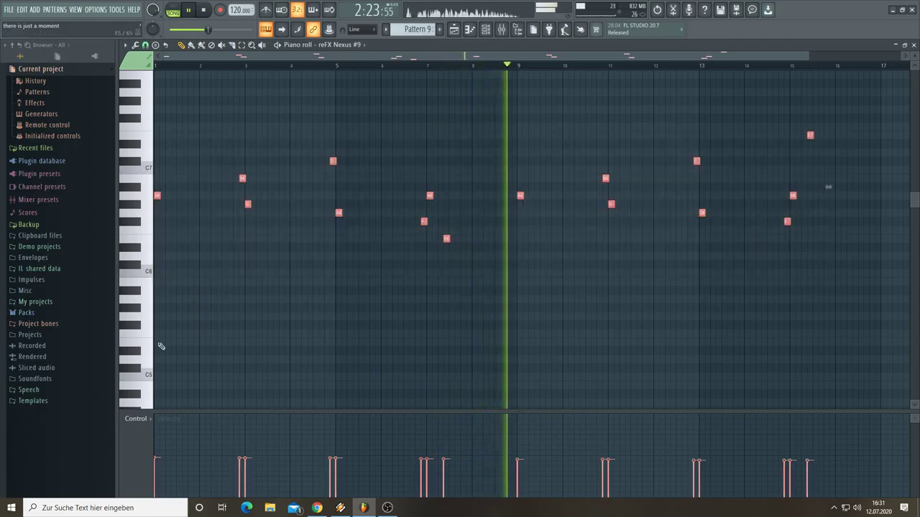
scroll(275, 383, "up", 1)
scroll(275, 383, "up", 3)
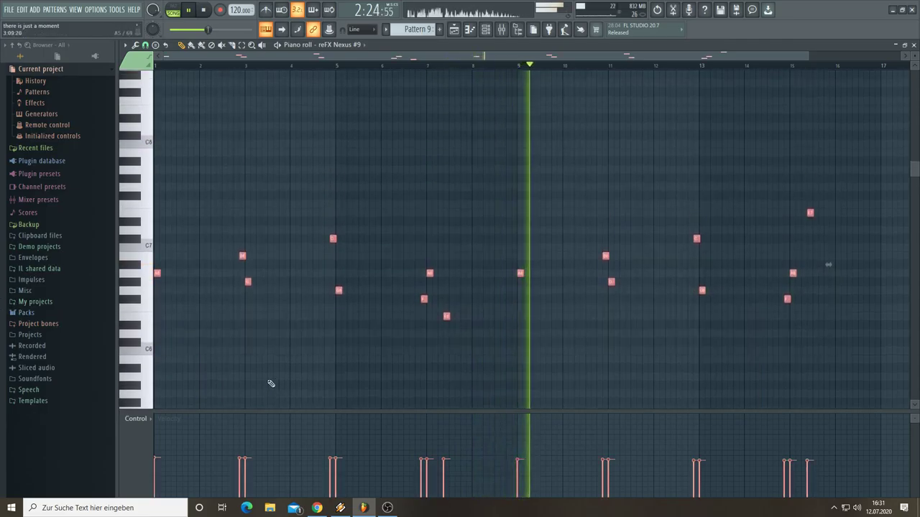
left_click(152, 176)
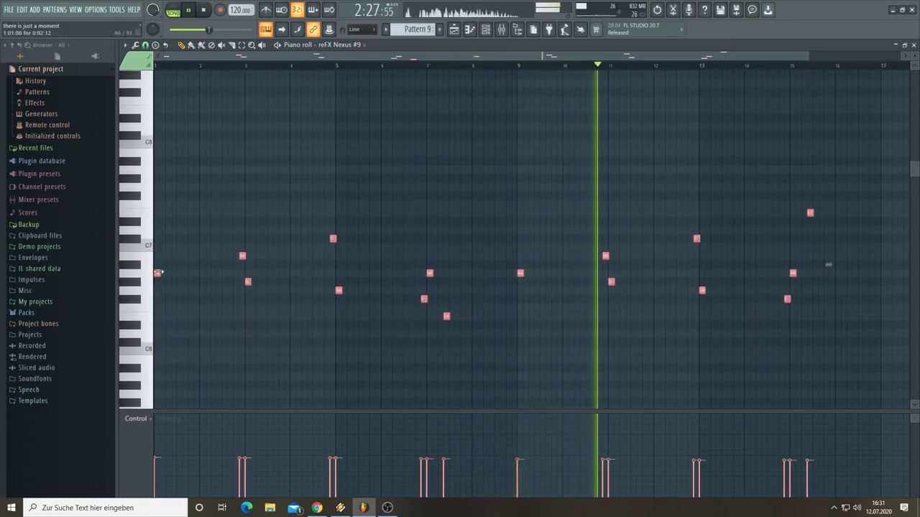
left_click_drag(156, 273, 137, 170)
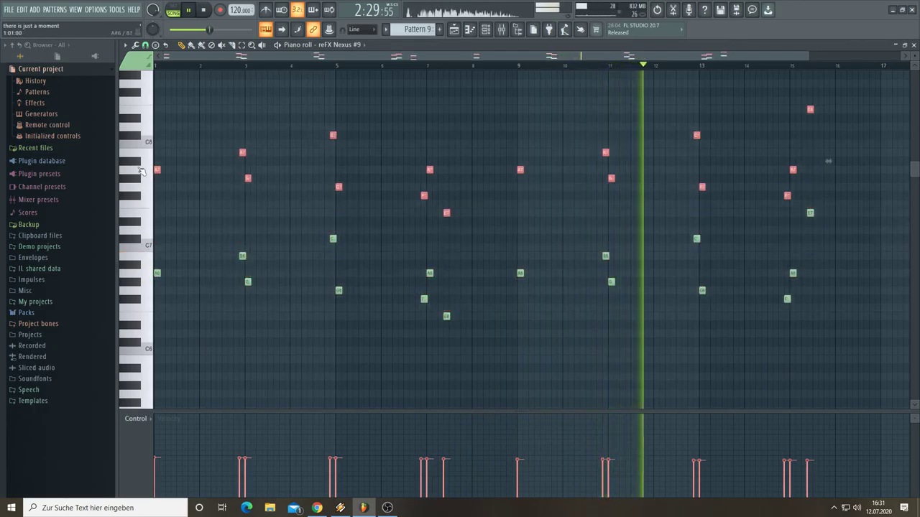
Step: Lower the velocities of the upper-octave copies to about 23% and slightly randomize the velocities of all Pattern 9 notes
left_click_drag(808, 472, 131, 479)
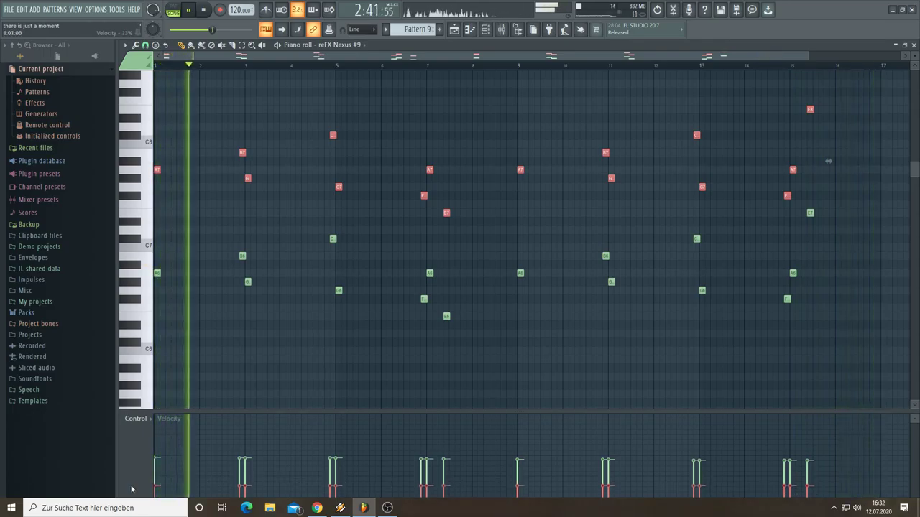
left_click(259, 368)
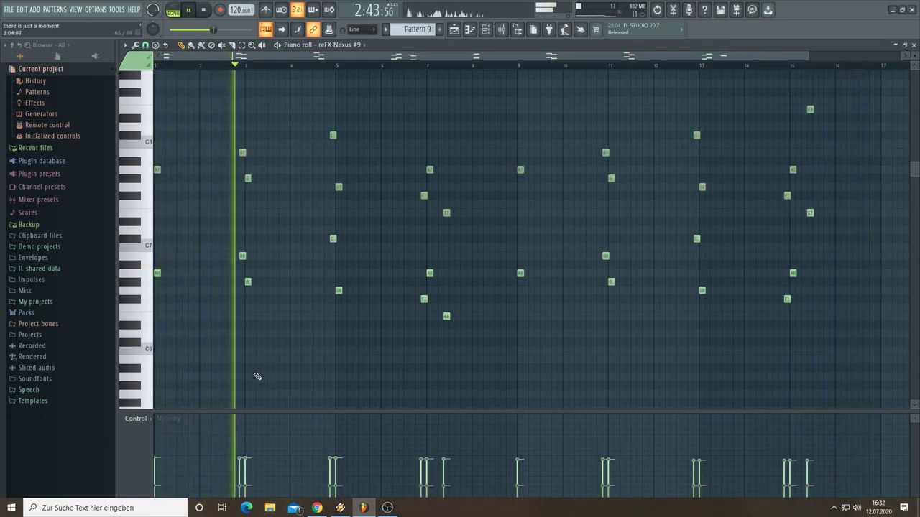
left_click(135, 45)
left_click(167, 214)
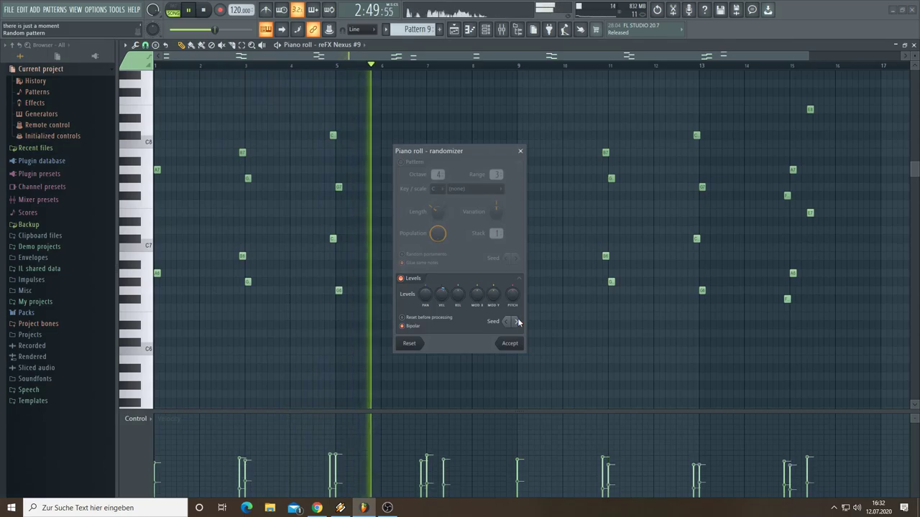
left_click(514, 345)
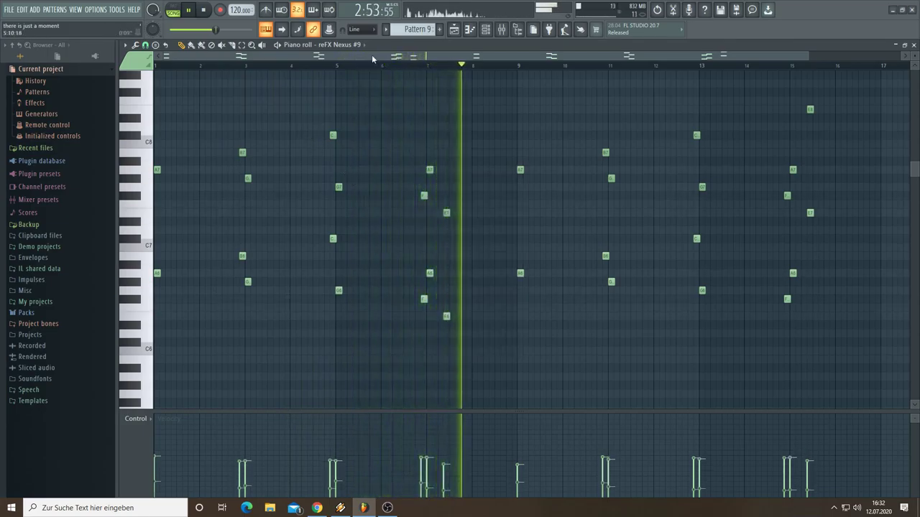
Step: Bring up the full arrangement in the playlist and deselect the Pattern 9 clips on Track 9
key("F6")
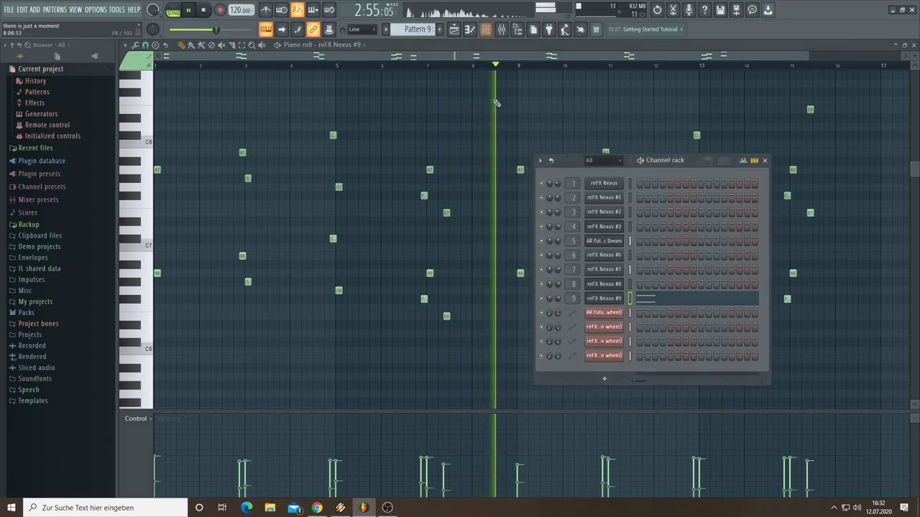
left_click(454, 29)
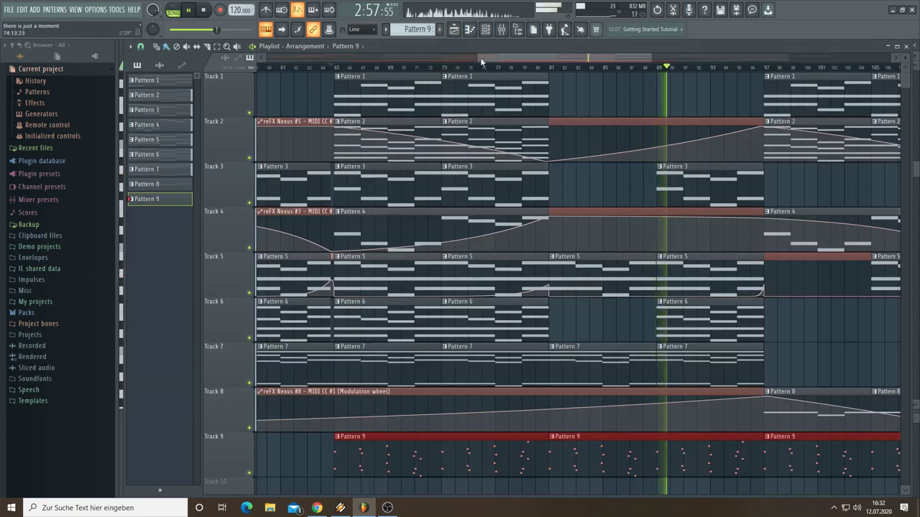
left_click_drag(478, 57, 180, 65)
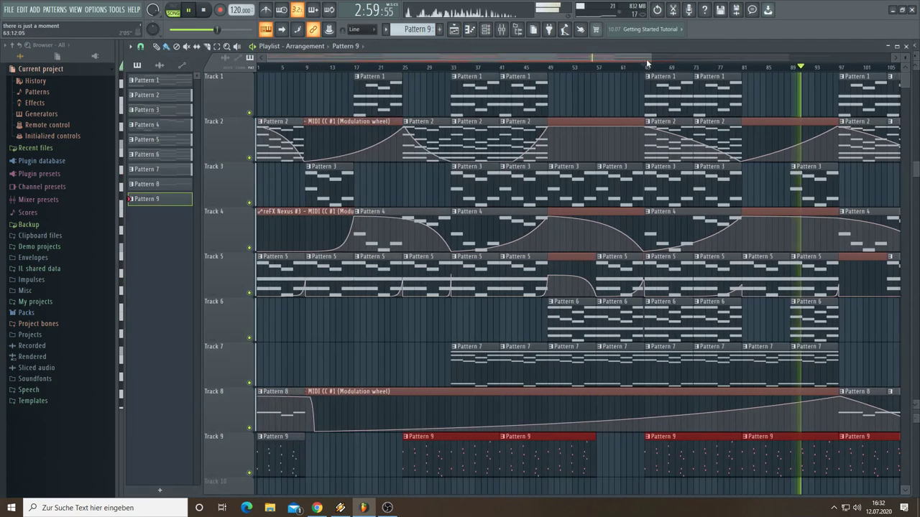
left_click_drag(646, 59, 898, 61)
scroll(840, 228, "down", 2)
scroll(845, 230, "down", 1)
left_click(312, 317)
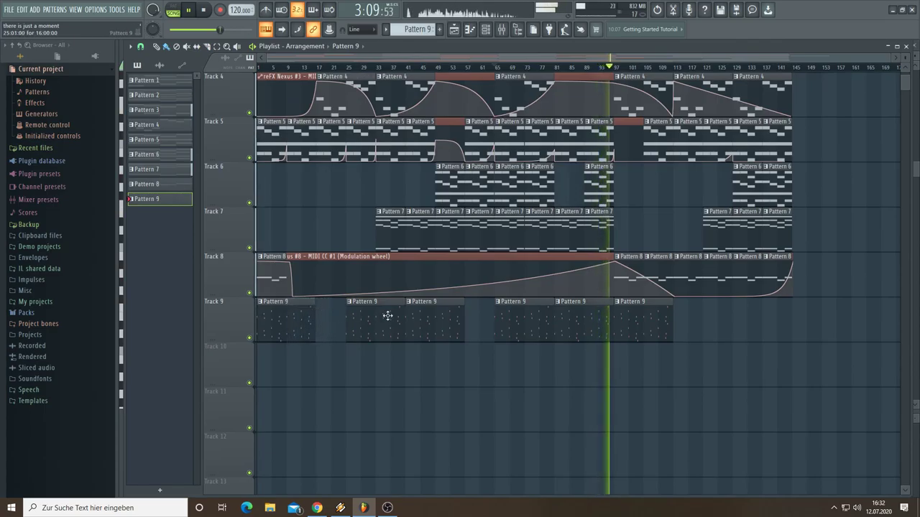
Step: Stop playback and save the project under its existing name
key("space")
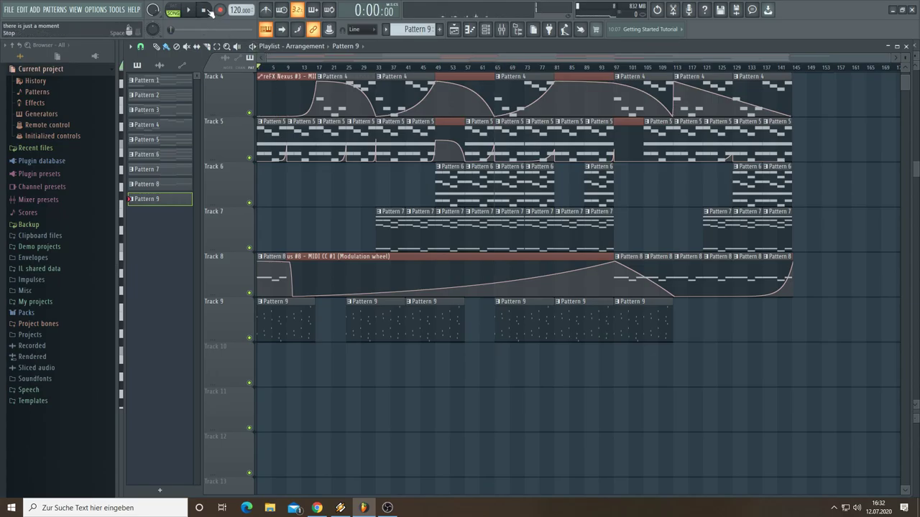
left_click(8, 10)
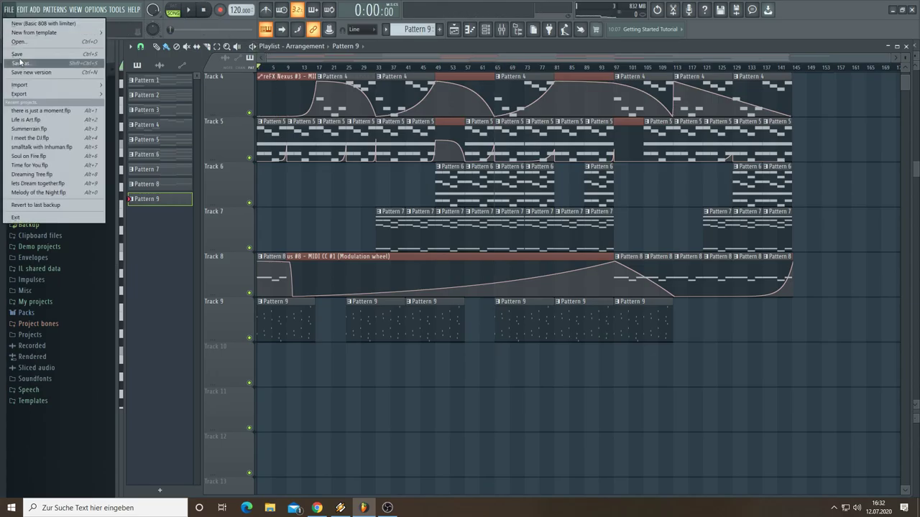
left_click(20, 55)
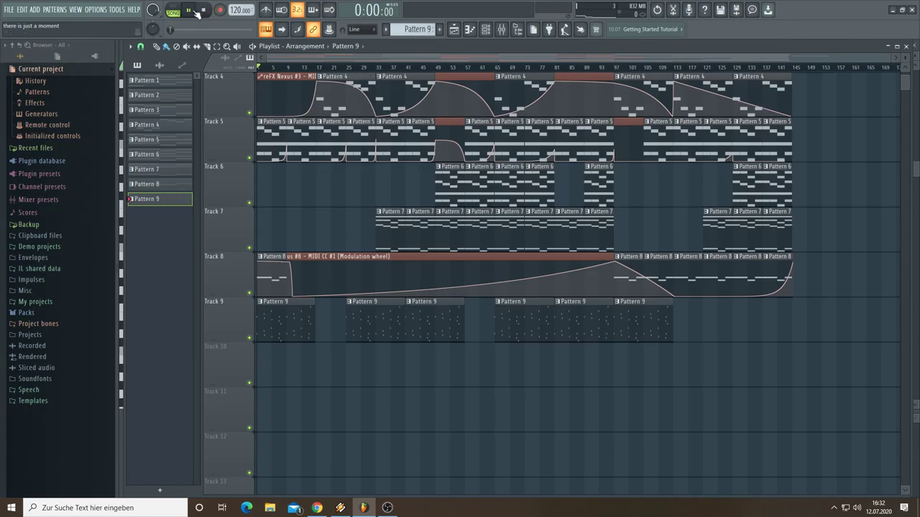
Step: Select all clips on Tracks 1 to 8 and shift them eight bars later so they start at bar 9, leaving Track 9 in place
scroll(261, 73, "up", 5)
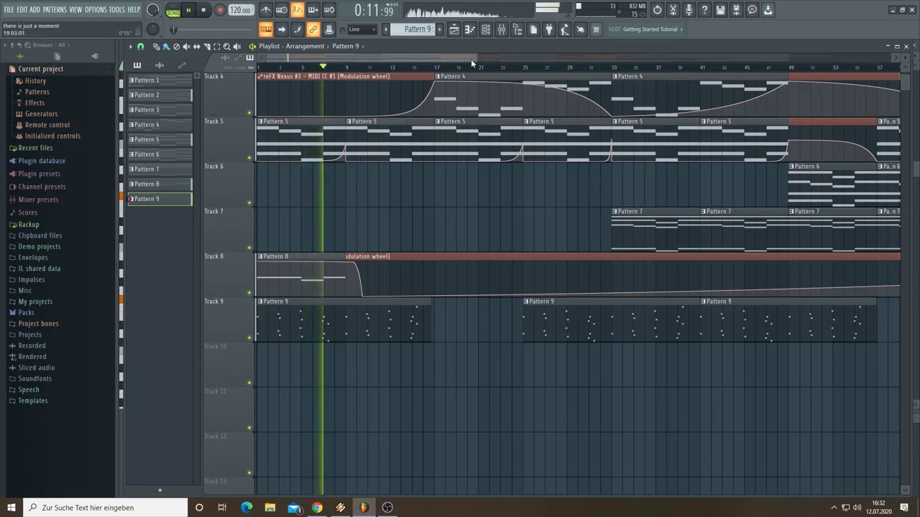
left_click_drag(472, 58, 831, 211)
left_click_drag(843, 261, 320, 143)
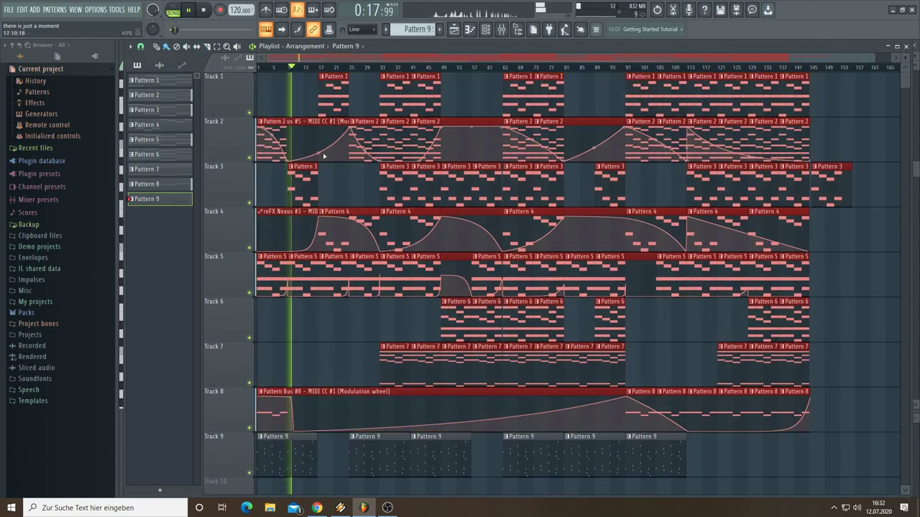
scroll(313, 165, "down", 4)
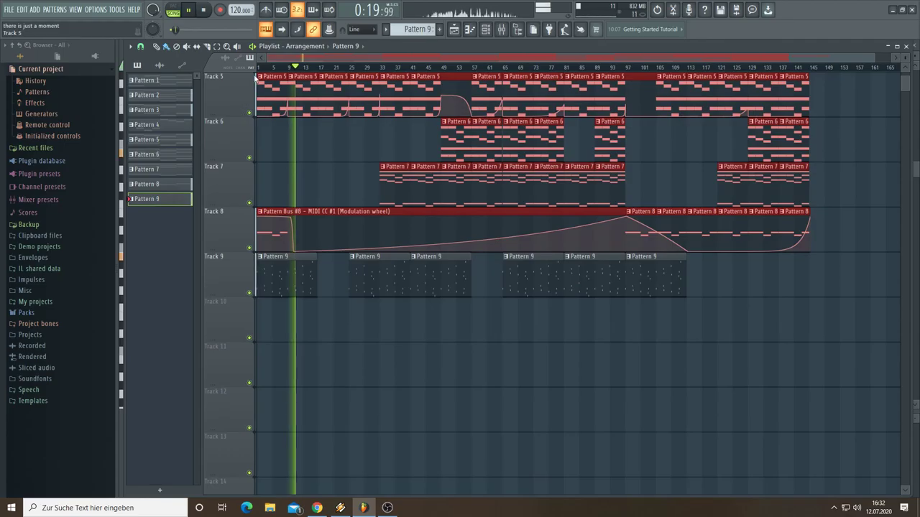
scroll(264, 71, "up", 8)
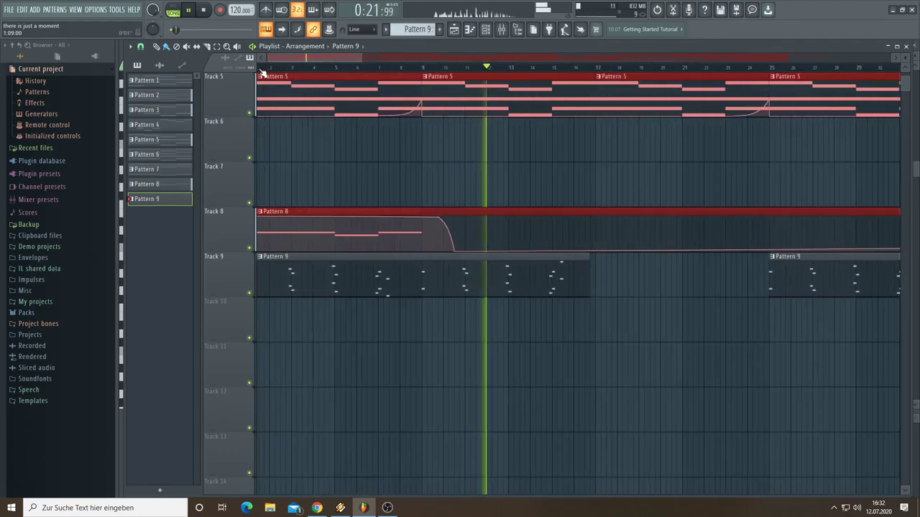
key("space")
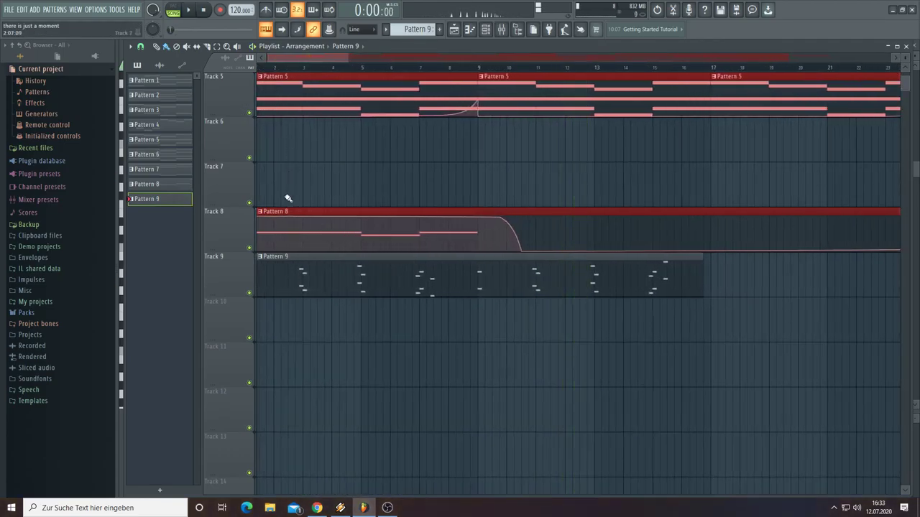
left_click_drag(273, 212, 486, 255)
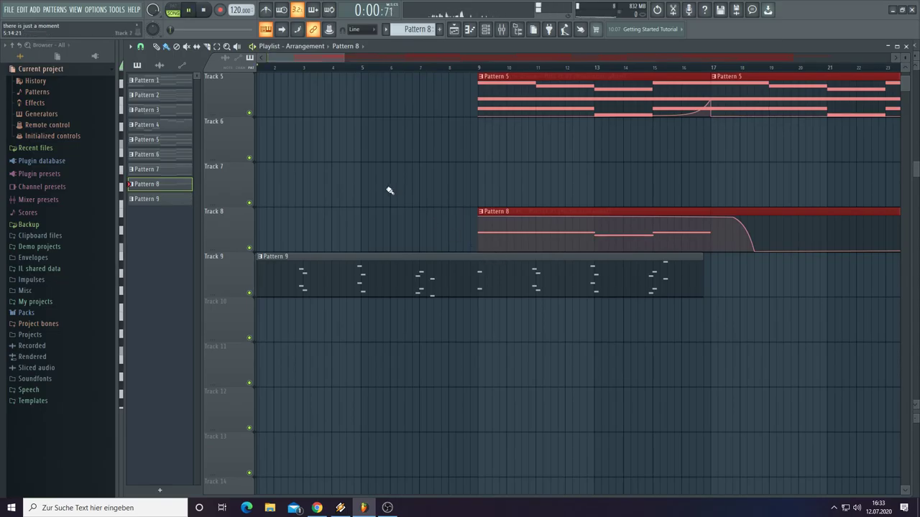
Step: Extend the first Pattern 9 clip to end exactly at bar 17 and deselect the shifted clips during playback
left_click_drag(347, 69, 437, 71)
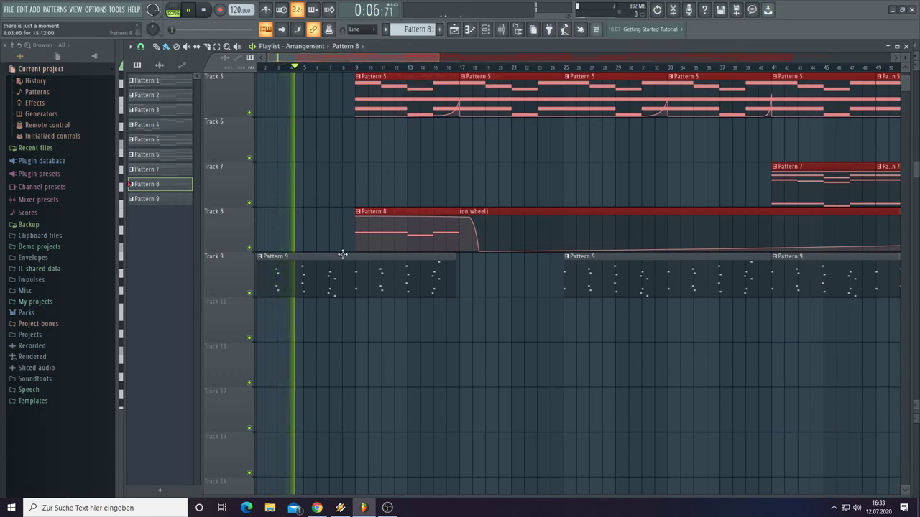
left_click_drag(455, 259, 458, 258)
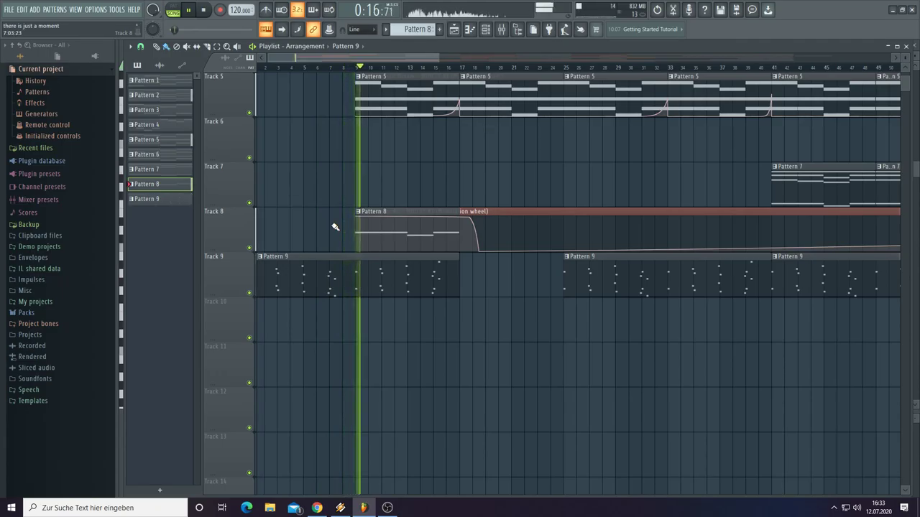
scroll(334, 227, "up", 3)
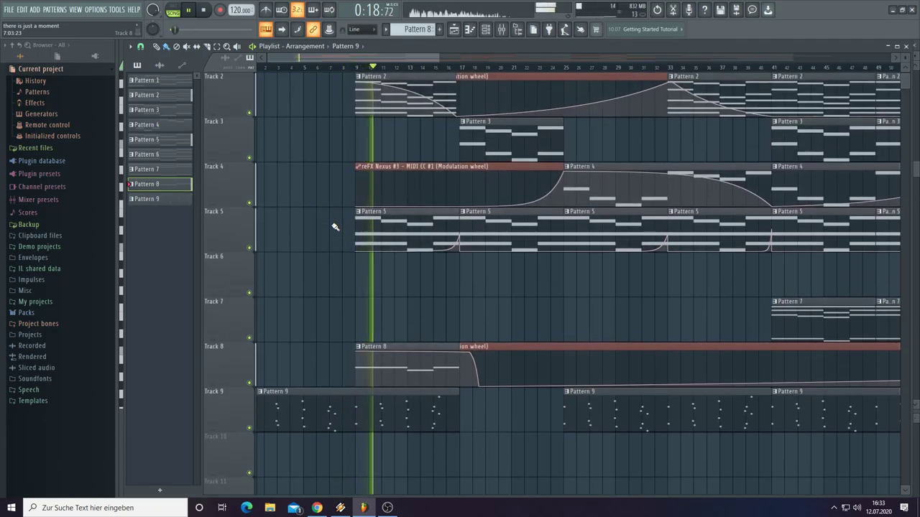
scroll(335, 227, "up", 1)
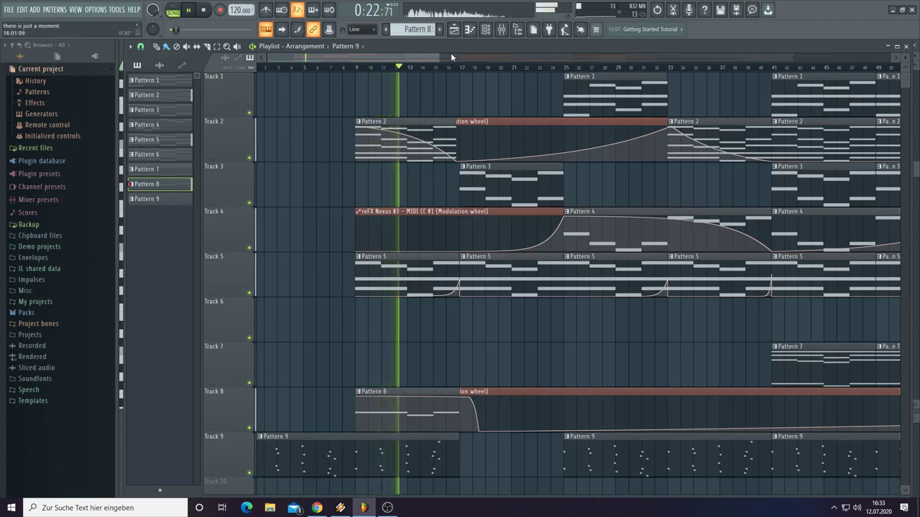
Step: Check the whole shifted arrangement across all tracks and save the project again
left_click_drag(439, 57, 853, 137)
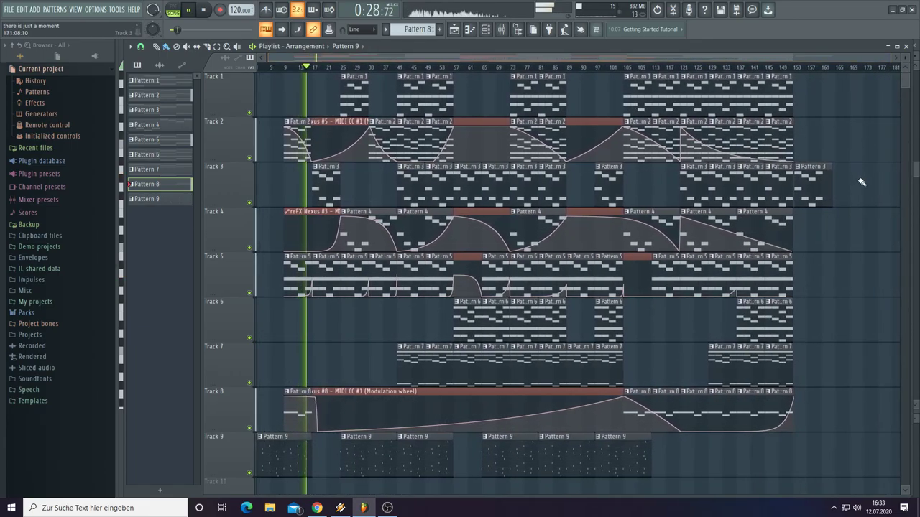
scroll(861, 181, "down", 2)
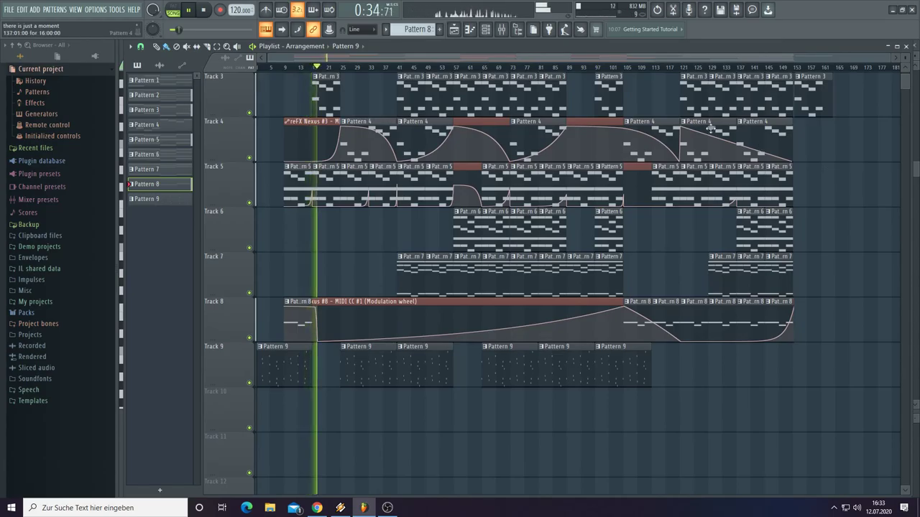
left_click(11, 14)
left_click(15, 55)
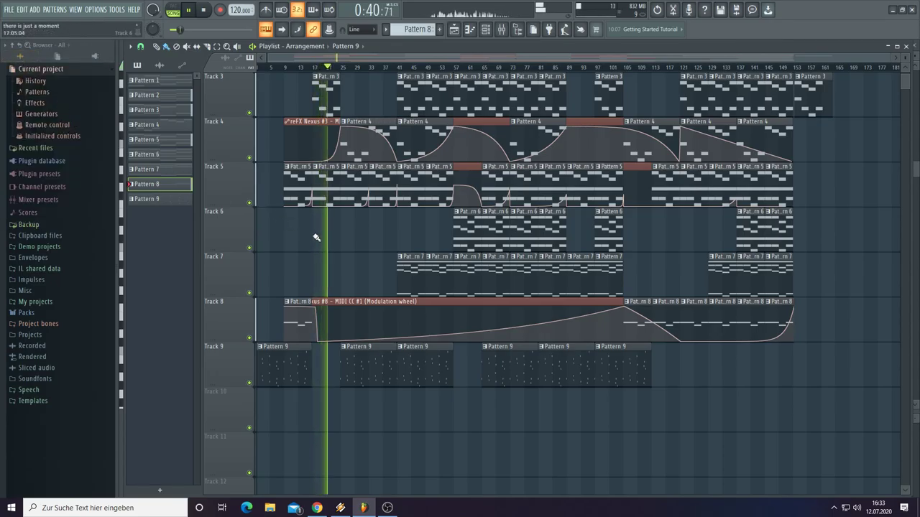
Step: Play through the arrangement and adjust the curve of the reFX Nexus #8 modulation wheel automation on Track 8
left_click(485, 31)
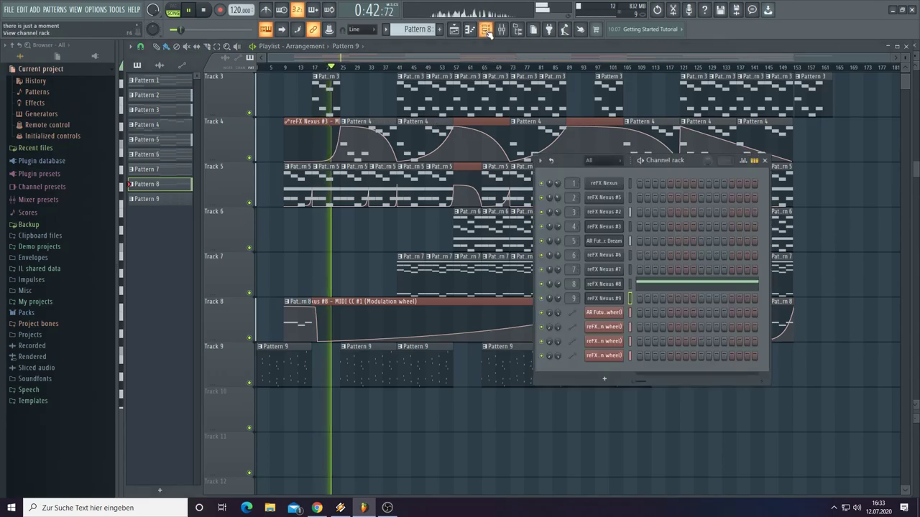
left_click_drag(666, 161, 770, 216)
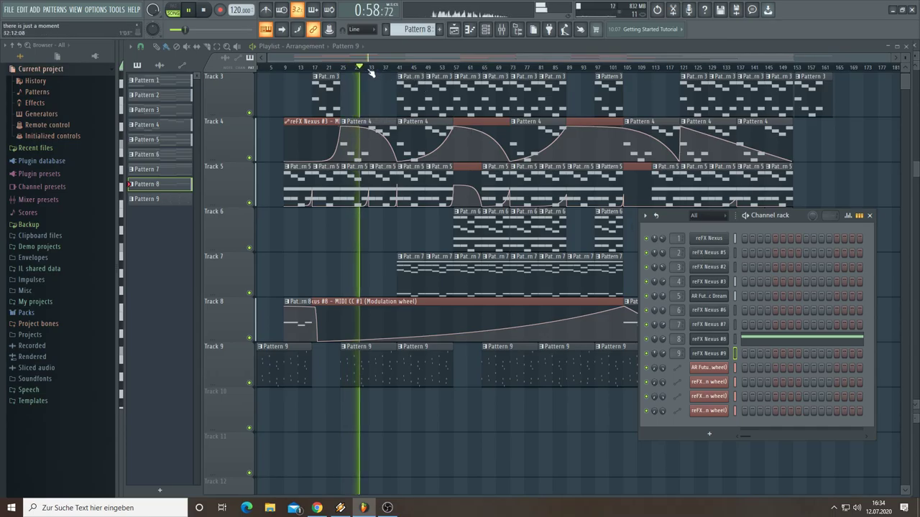
scroll(370, 69, "up", 5)
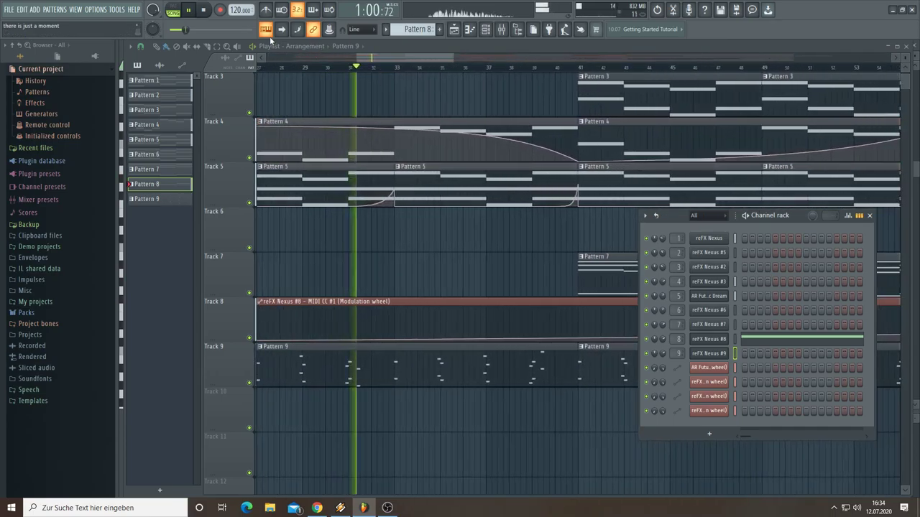
left_click(869, 216)
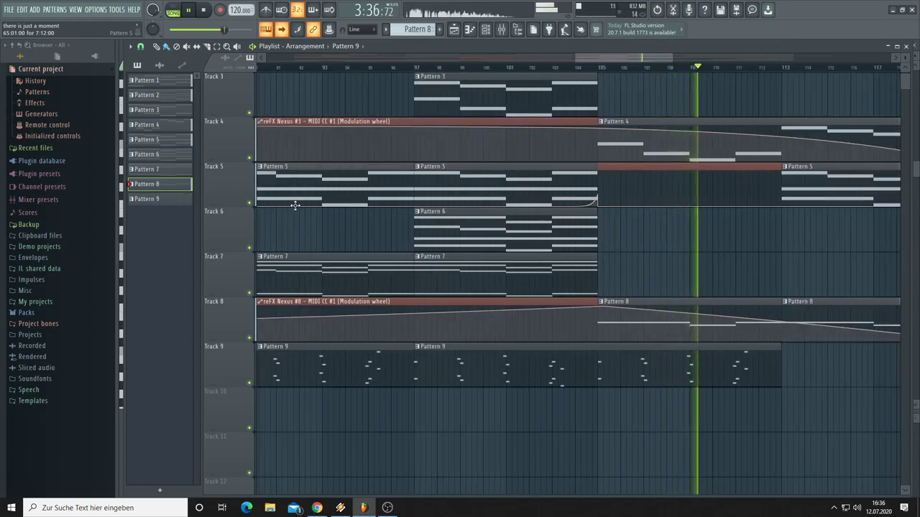
left_click(408, 301)
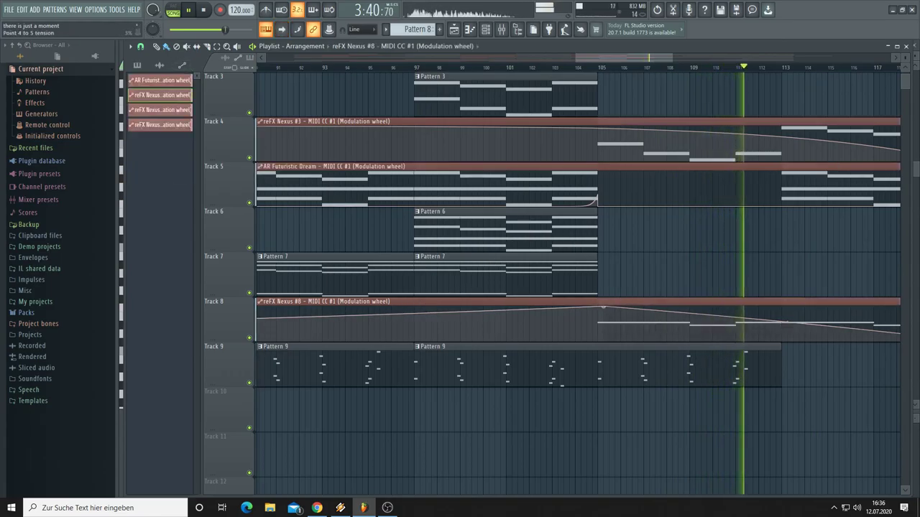
left_click_drag(734, 330, 733, 322)
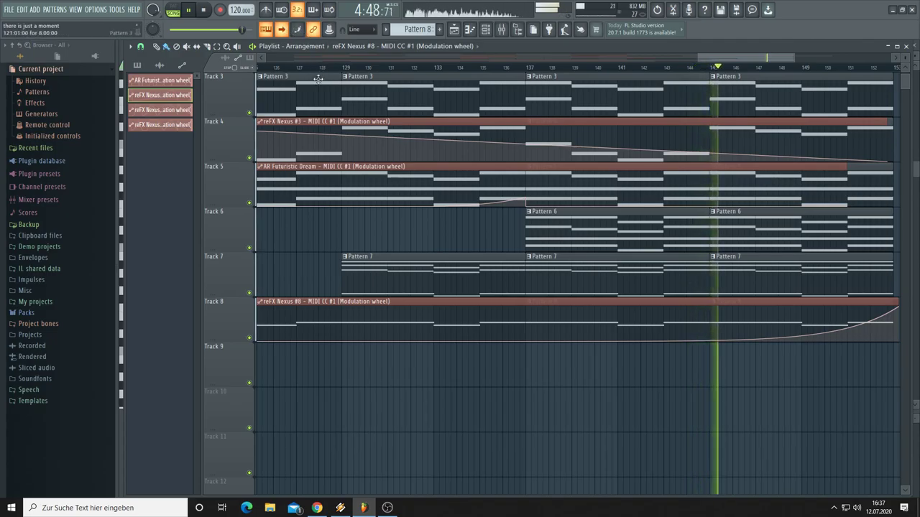
Step: Make Pattern 6 the active pattern and add another reFX Nexus instrument to the channel rack
scroll(421, 30, "up", 2)
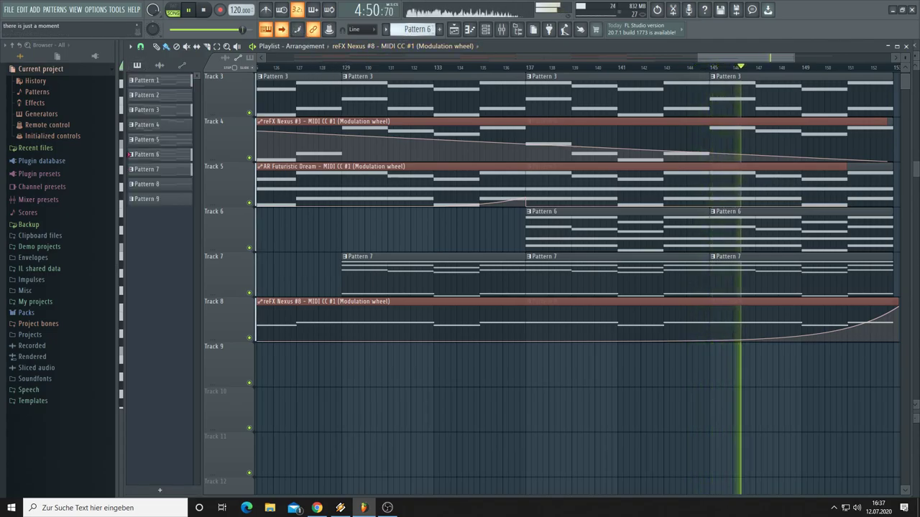
left_click(486, 28)
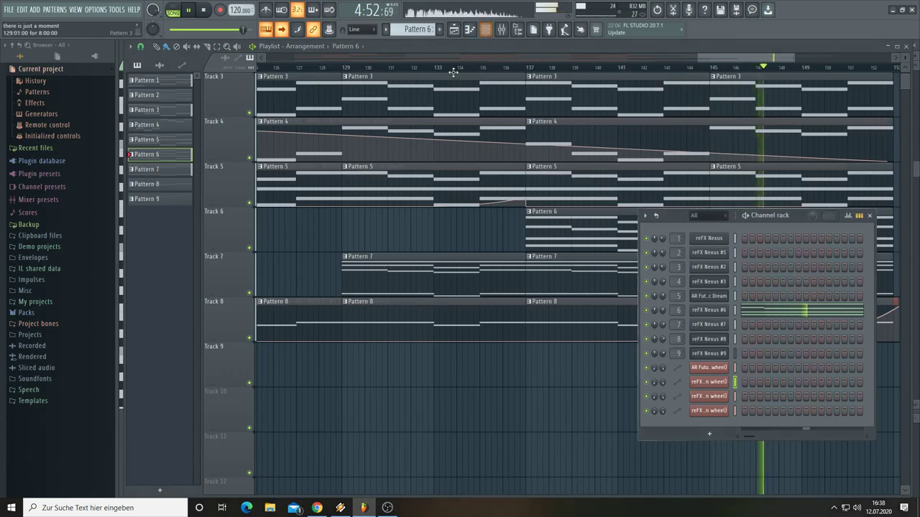
left_click(712, 435)
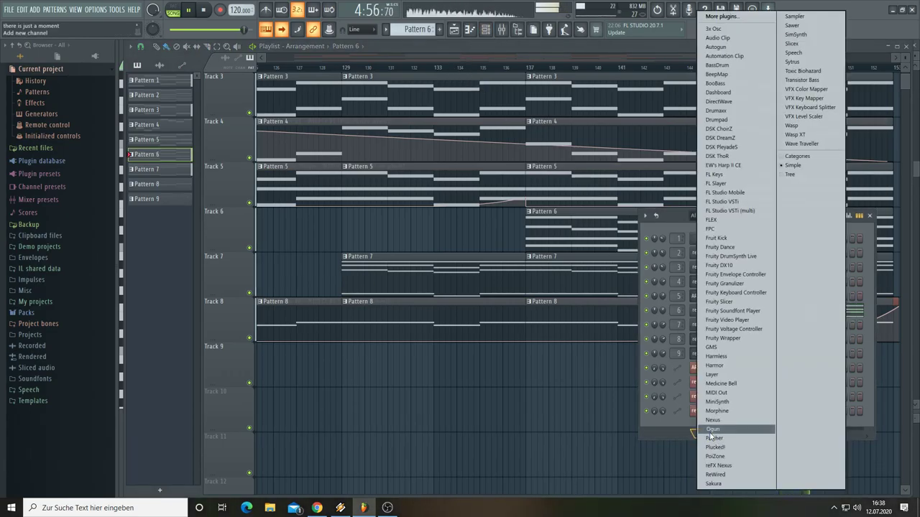
left_click(718, 465)
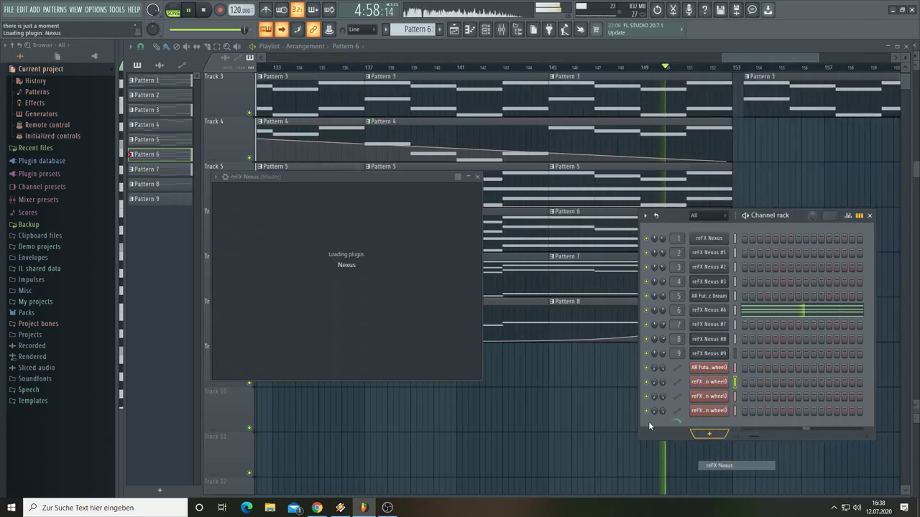
Step: Go through the new Nexus instrument's system settings and open its preset library
left_click(501, 266)
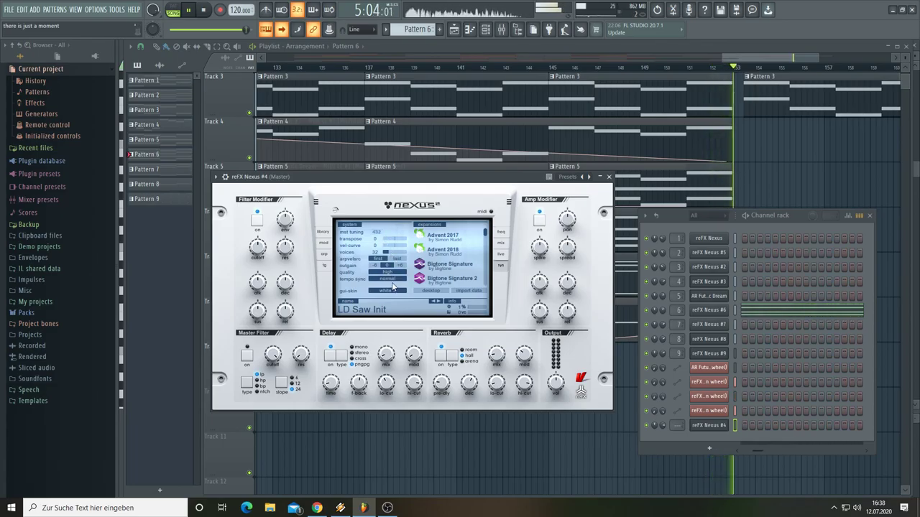
left_click(390, 276)
left_click(390, 303)
left_click(325, 232)
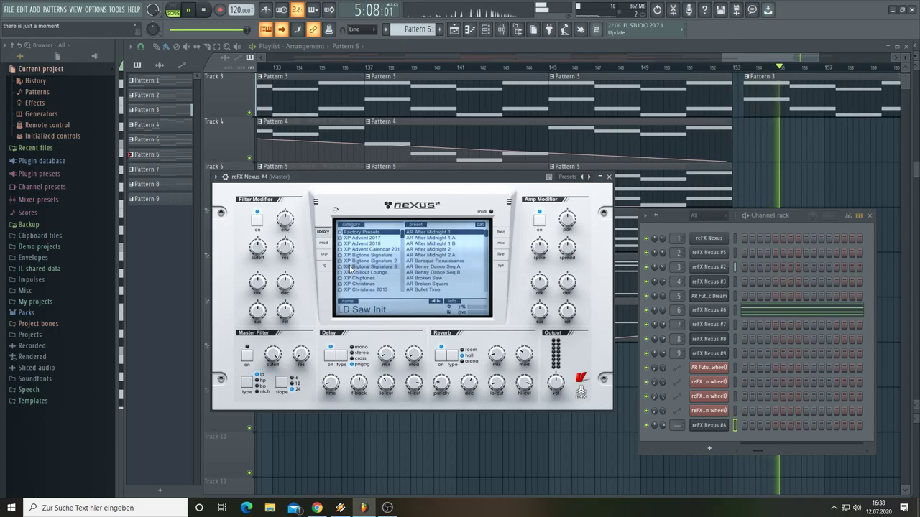
Step: Route the new Nexus to mixer track 10 and load the BR Tutti Ensemble 2 MW preset from XP Hlw2 Winds & Brass
scroll(677, 425, "up", 6)
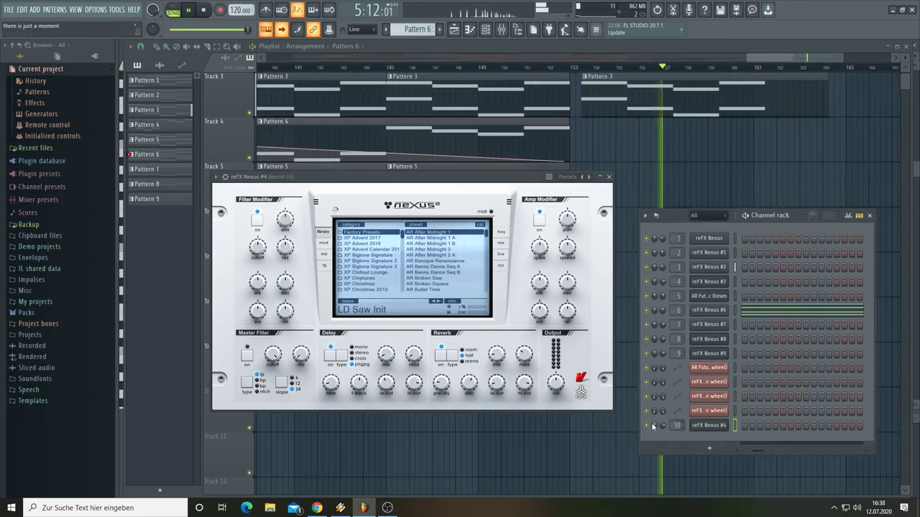
scroll(373, 261, "down", 5)
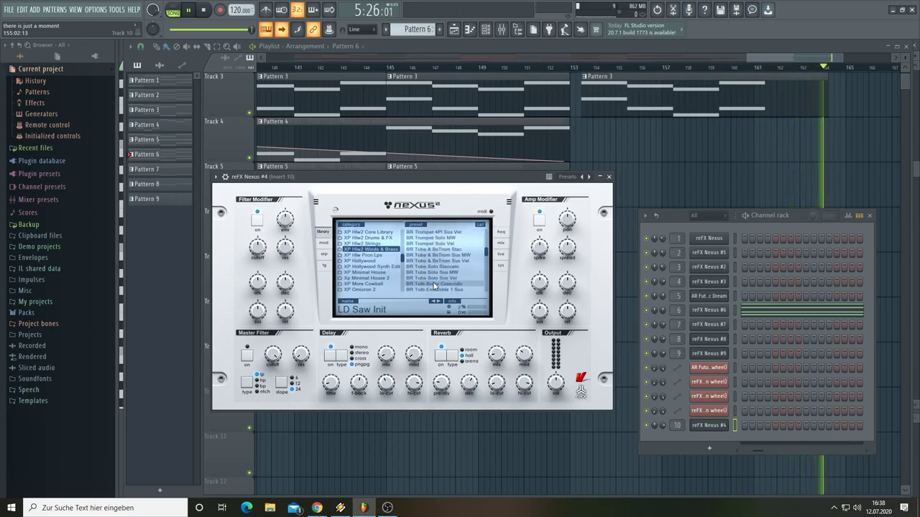
scroll(433, 285, "down", 3)
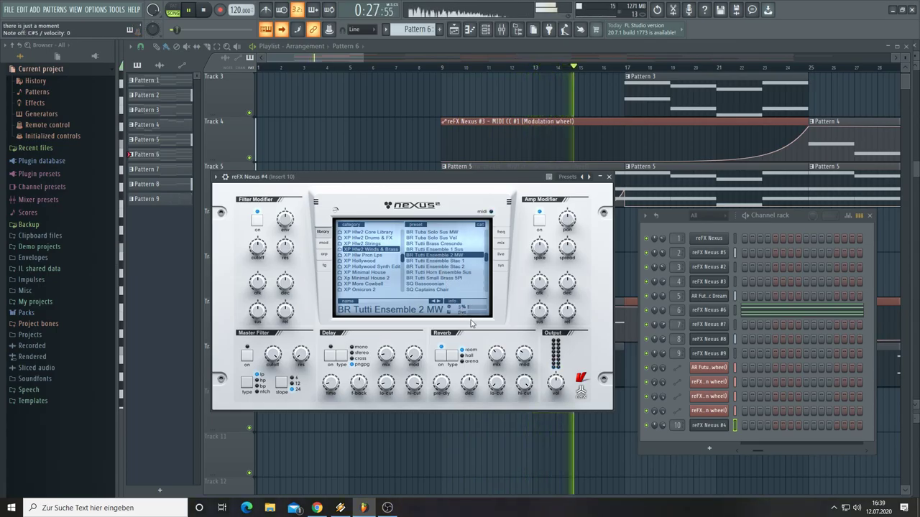
Step: Open the piano roll of reFX Nexus #4 in Pattern 6 and begin the melody with short C#6 and E6 notes in bar 1
right_click(722, 429)
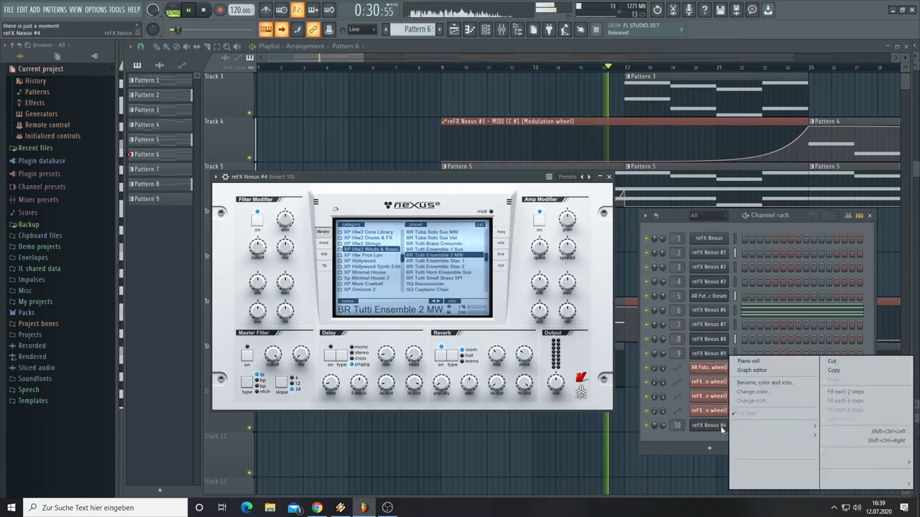
left_click(756, 365)
scroll(359, 324, "up", 2)
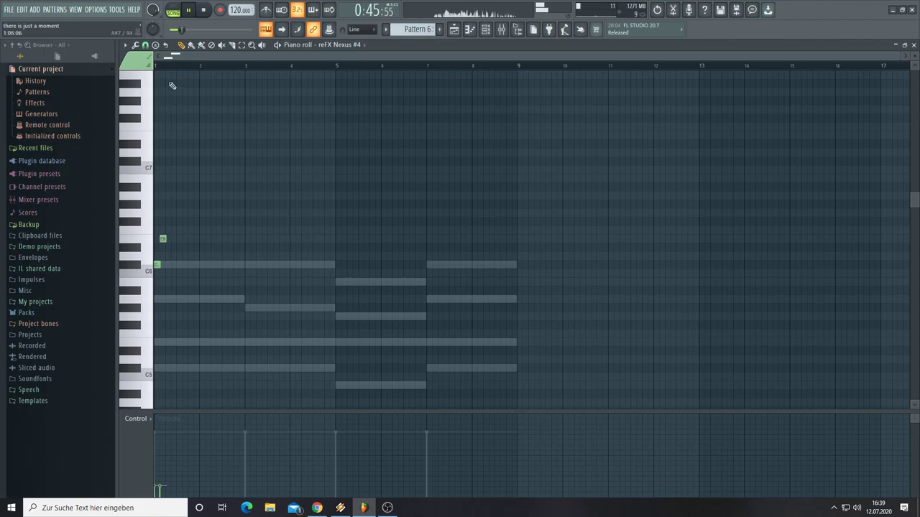
scroll(166, 69, "up", 3)
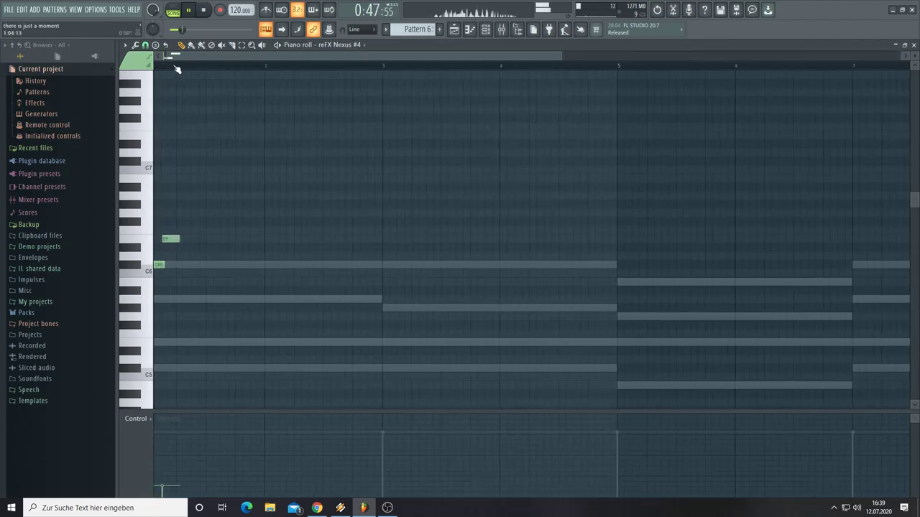
left_click_drag(180, 60, 161, 61)
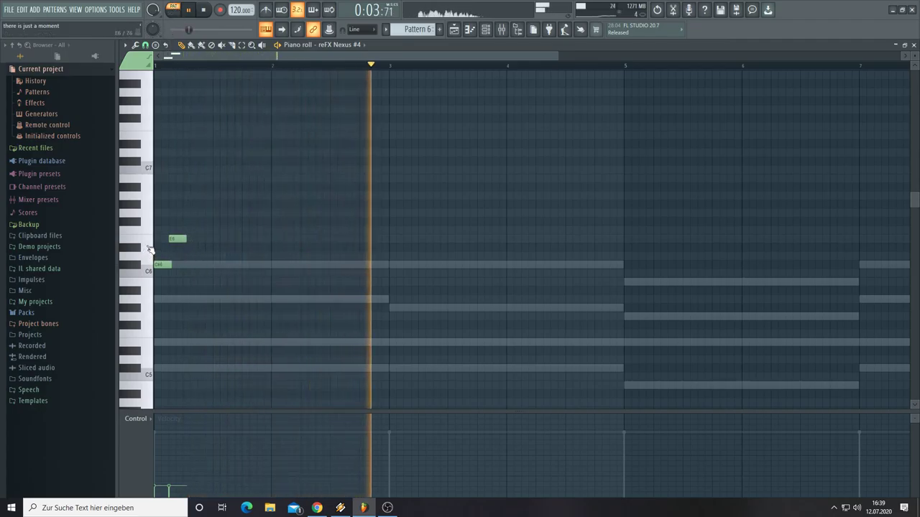
Step: Repeat the two-note figure at bar 3 with C#6 and F6, and play the pattern
left_click_drag(219, 293, 396, 279)
key("space")
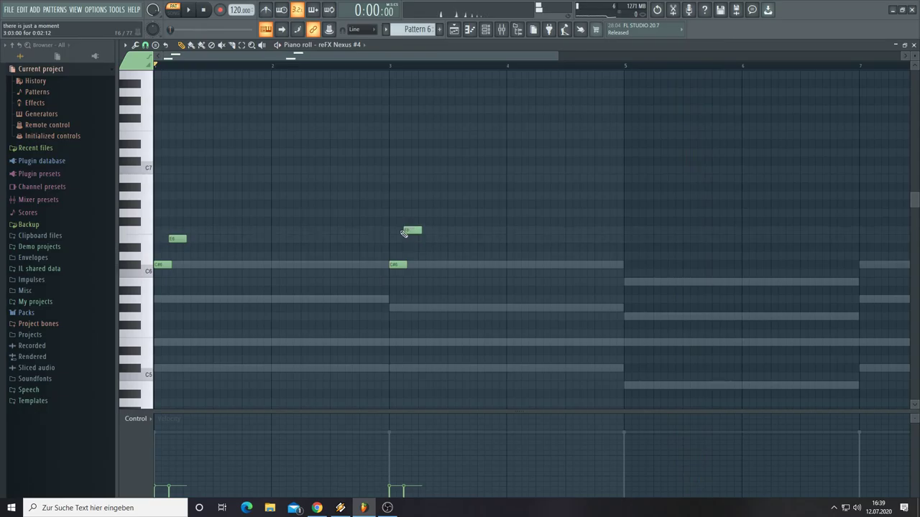
key("space")
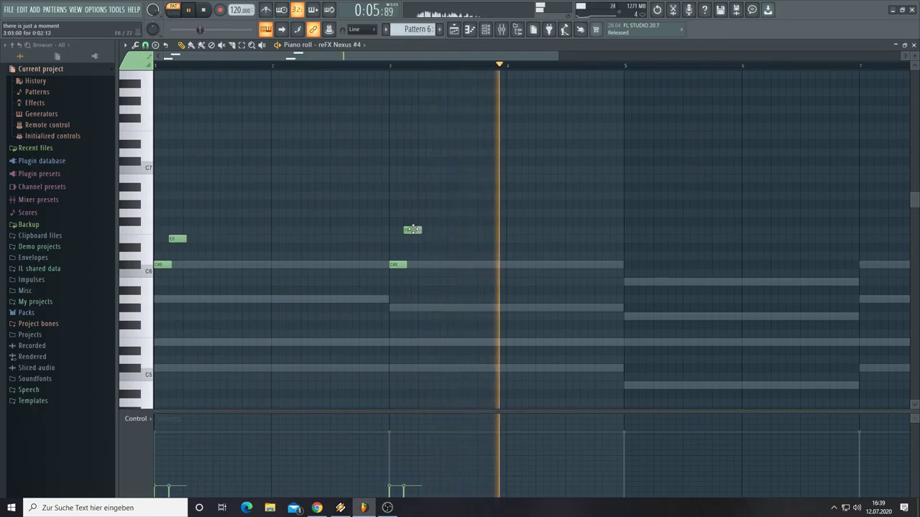
Step: Try the second note of bar 3 at F#6, G6 and G#6 during playback, and settle on E6
left_click_drag(413, 230, 411, 221)
key("space")
key("space")
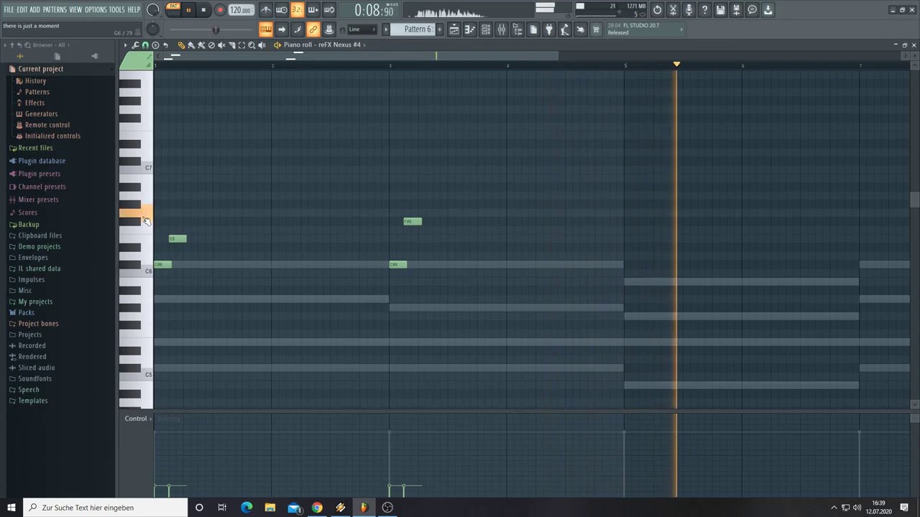
left_click_drag(409, 223, 409, 214)
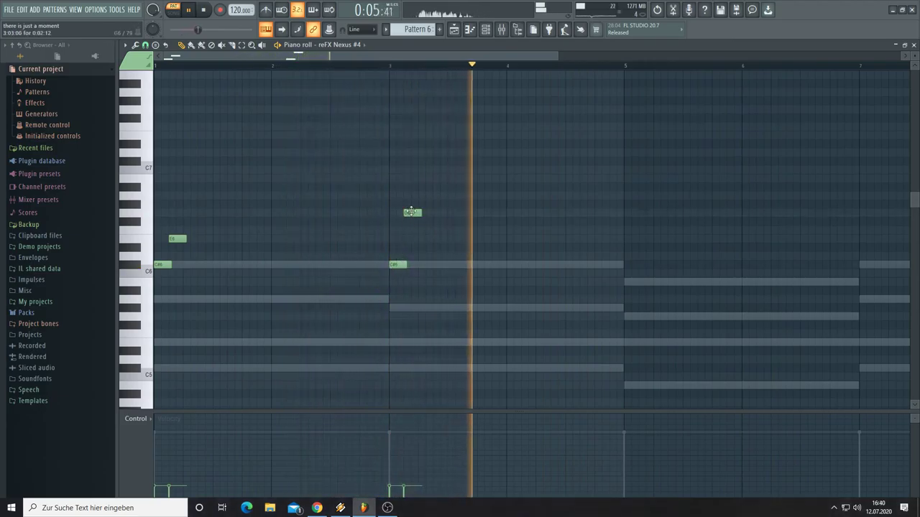
left_click_drag(410, 214, 410, 204)
key("space")
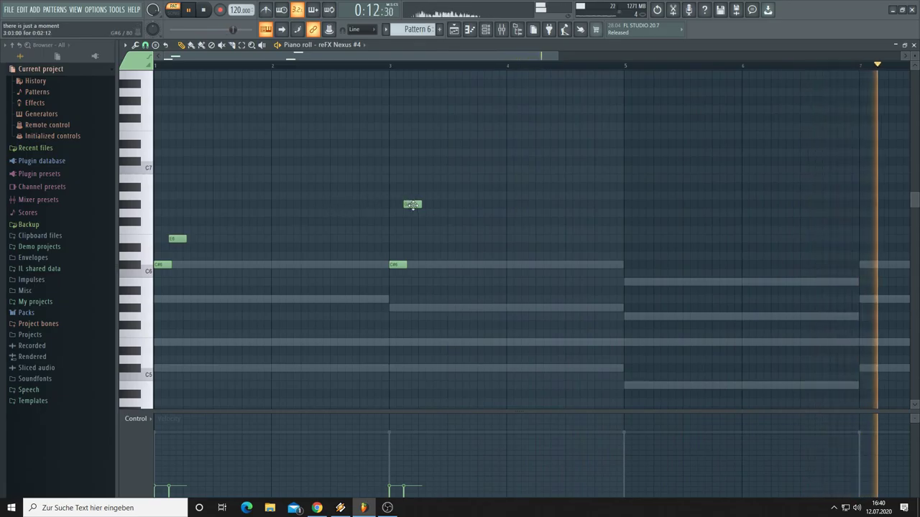
left_click_drag(411, 205, 410, 241)
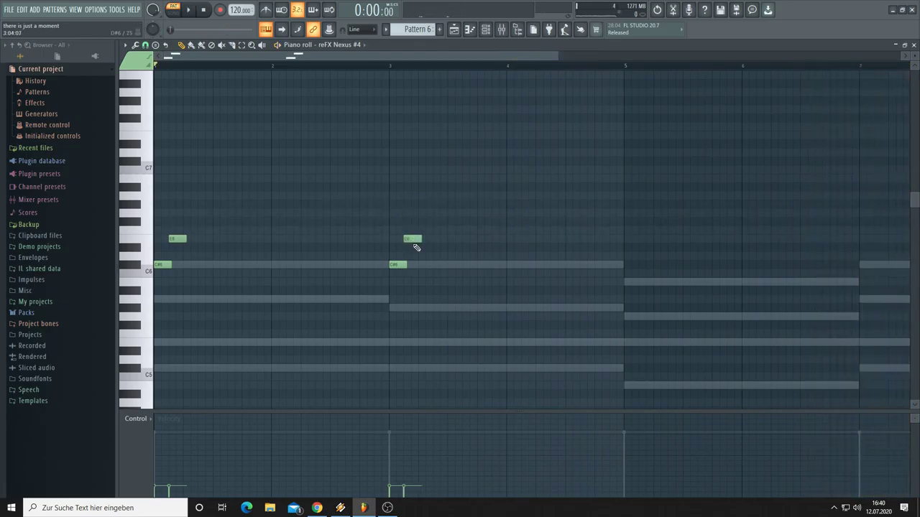
key("space")
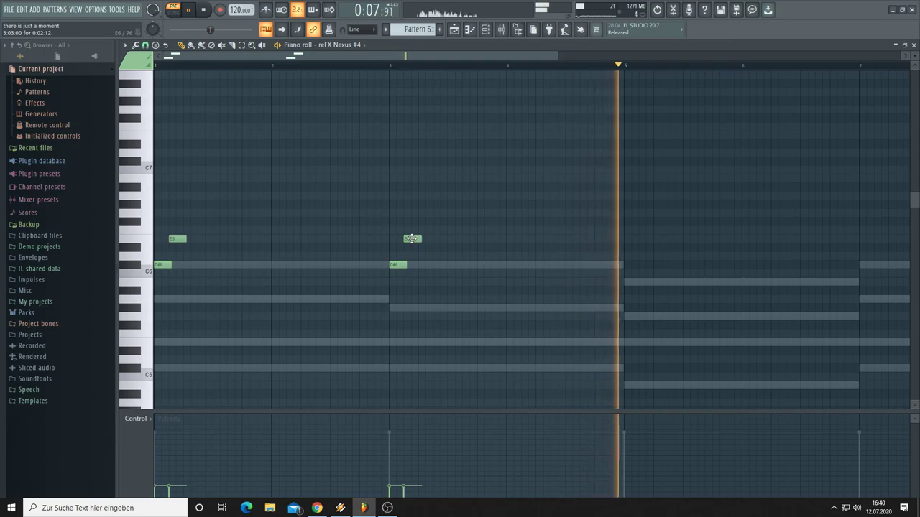
Step: Audition pitches on the keyboard and add short G6 and E6 notes at the start of bar 5
left_click(139, 218)
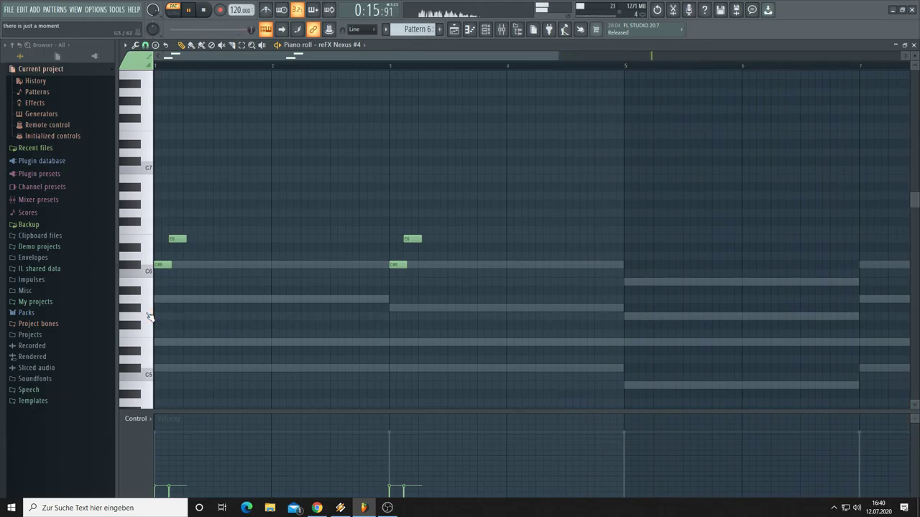
left_click(627, 213)
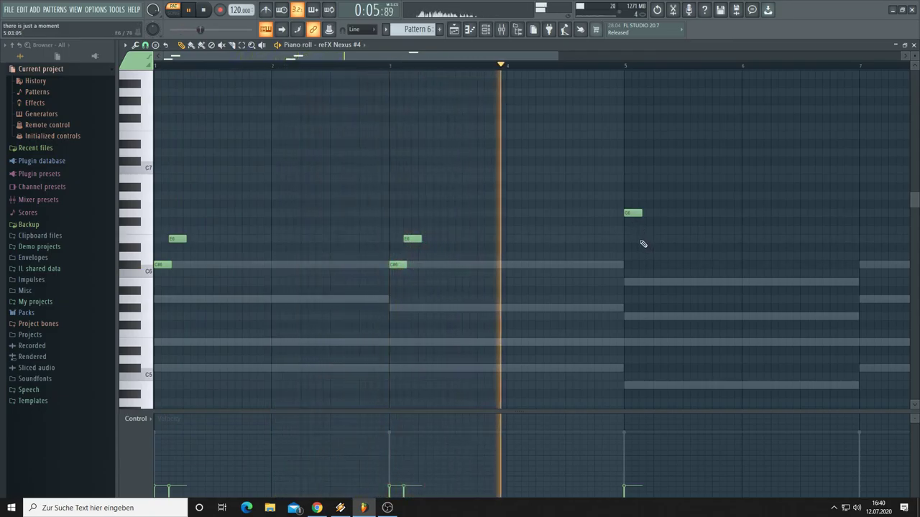
left_click(641, 239)
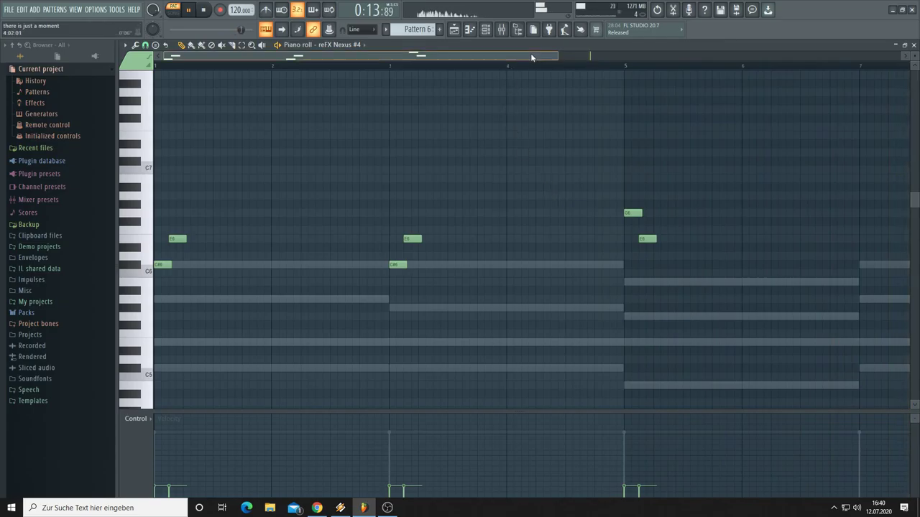
Step: Add three spaced short notes in bar 7, E6, G6 and E6, adjusting the middle pitch by ear
left_click_drag(527, 53, 578, 61)
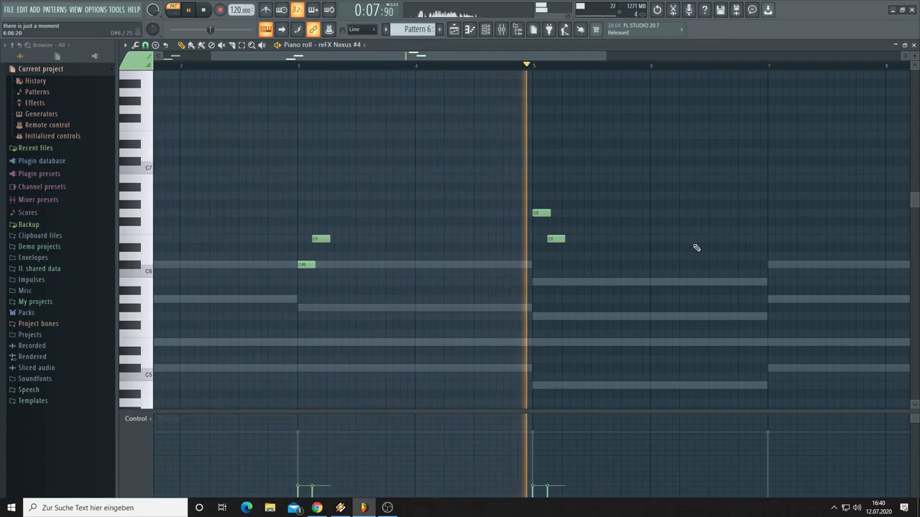
left_click(770, 239)
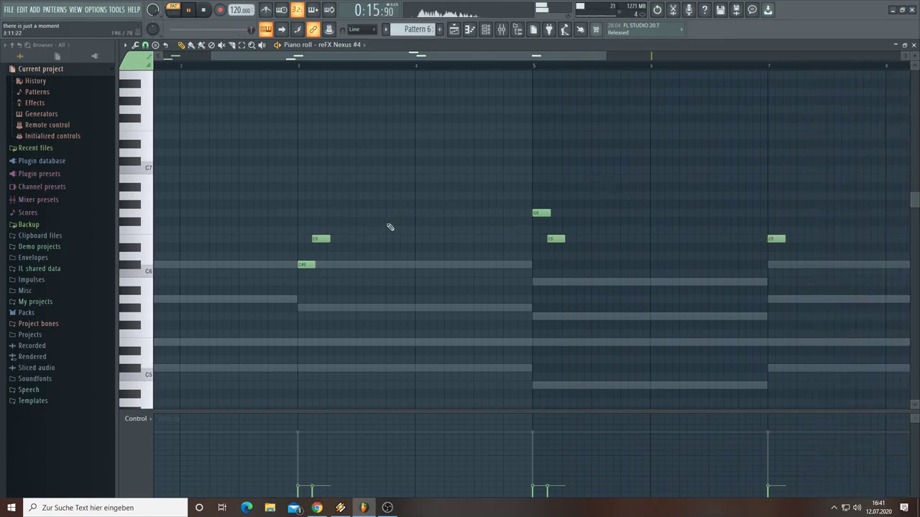
left_click(814, 230)
left_click(858, 239)
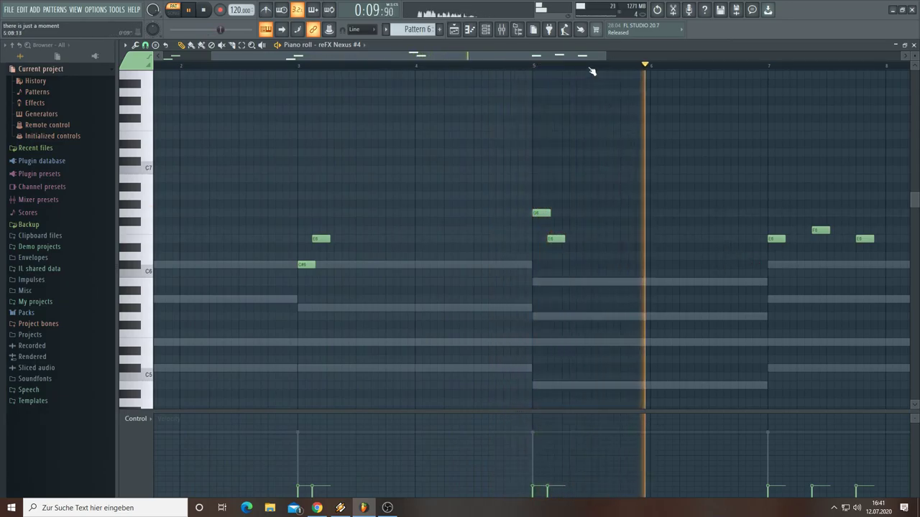
left_click_drag(589, 56, 607, 55)
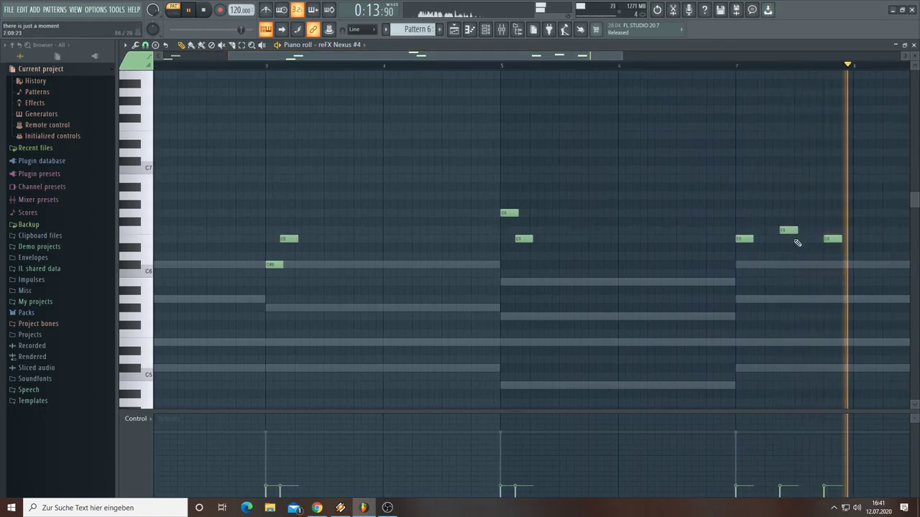
left_click_drag(788, 230, 788, 220)
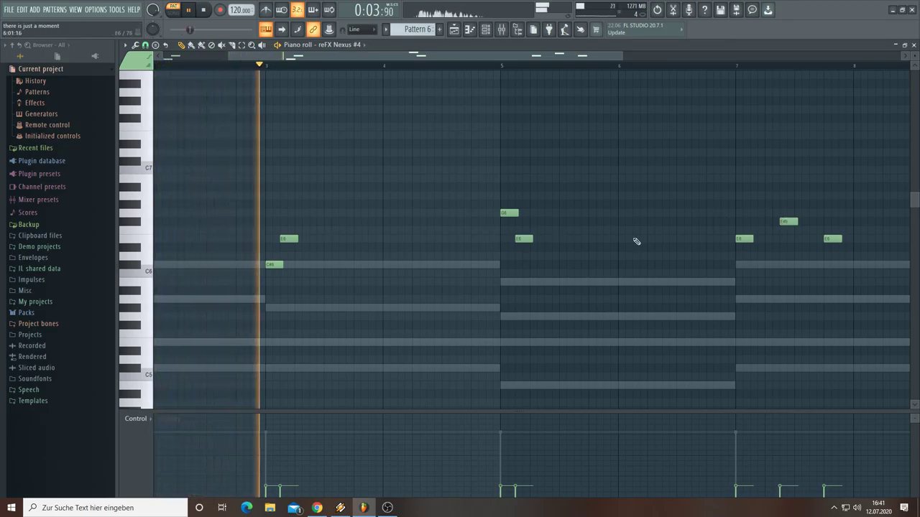
left_click_drag(788, 221, 787, 213)
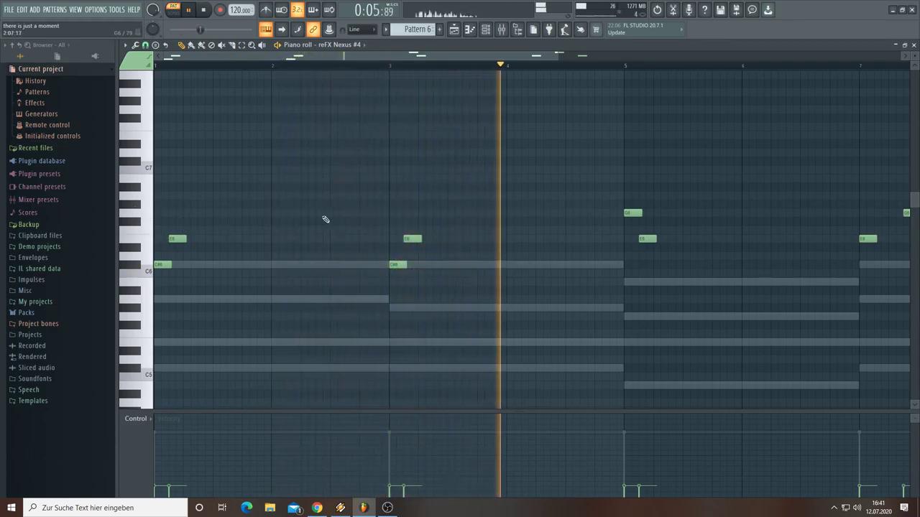
Step: Add short pickup notes G#6, B6 and A6 near the ends of bars 2, 4 and 6 during playback
left_click(359, 205)
key("space")
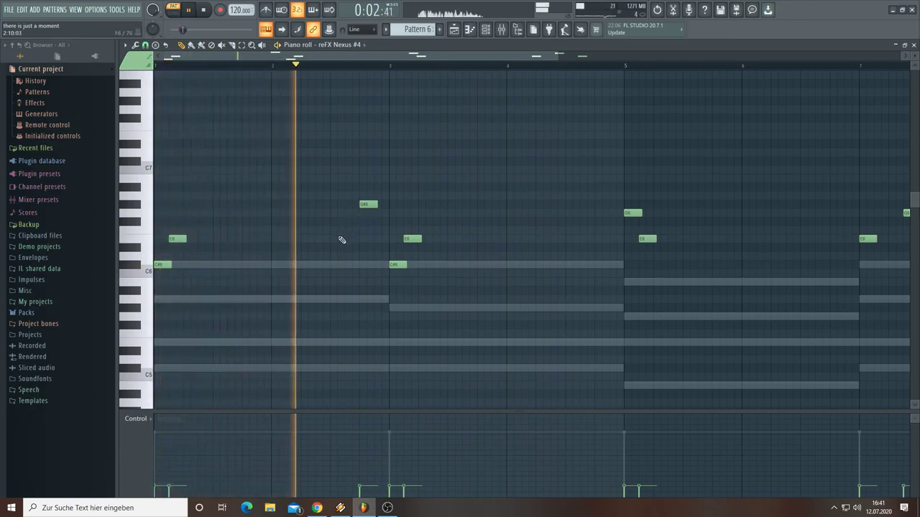
left_click(596, 179)
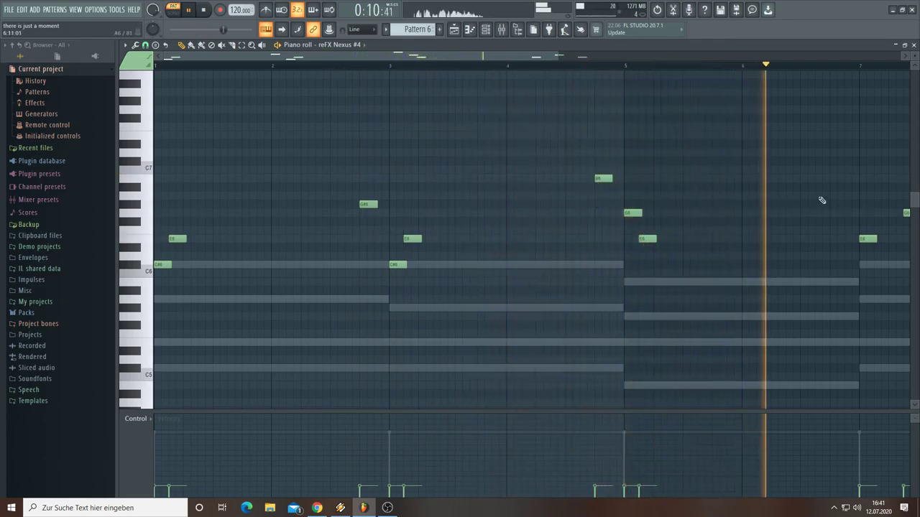
left_click(831, 187)
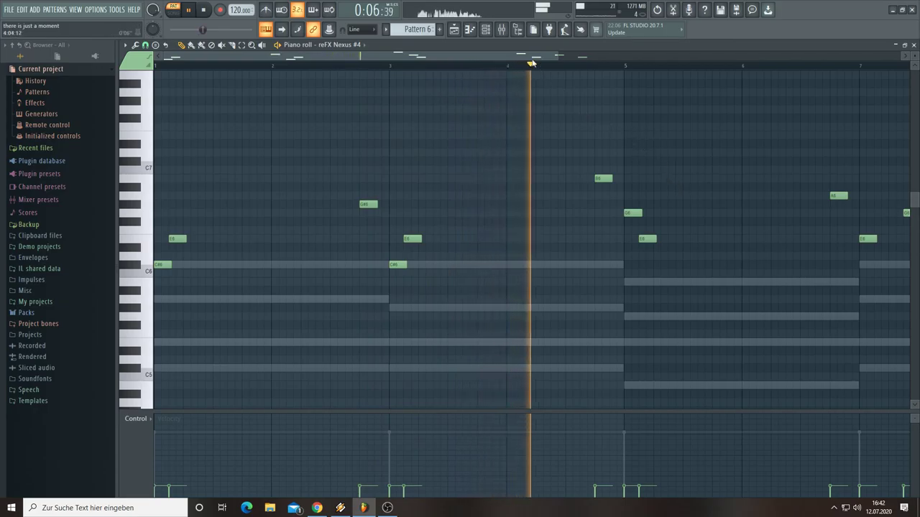
Step: Finish the melody with a short C#6 at the start of bar 8 and a C#5 near its end
left_click_drag(532, 59, 660, 63)
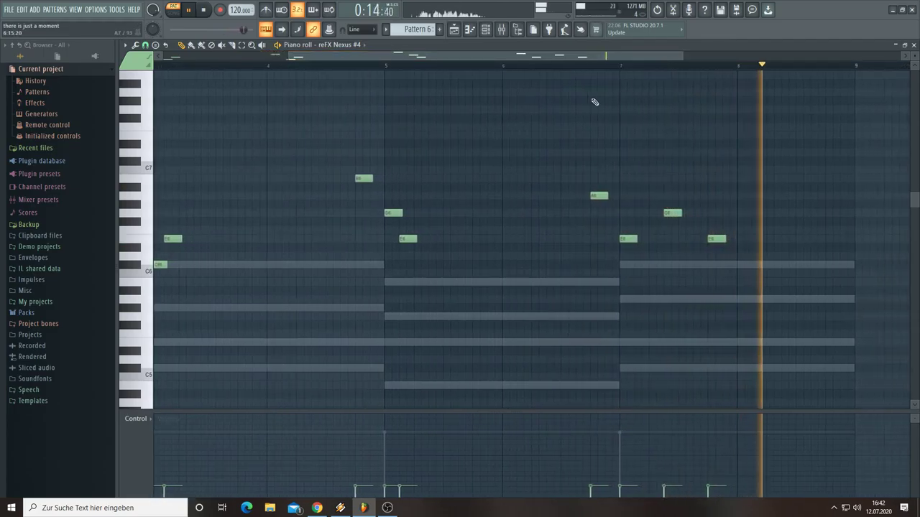
left_click(144, 270)
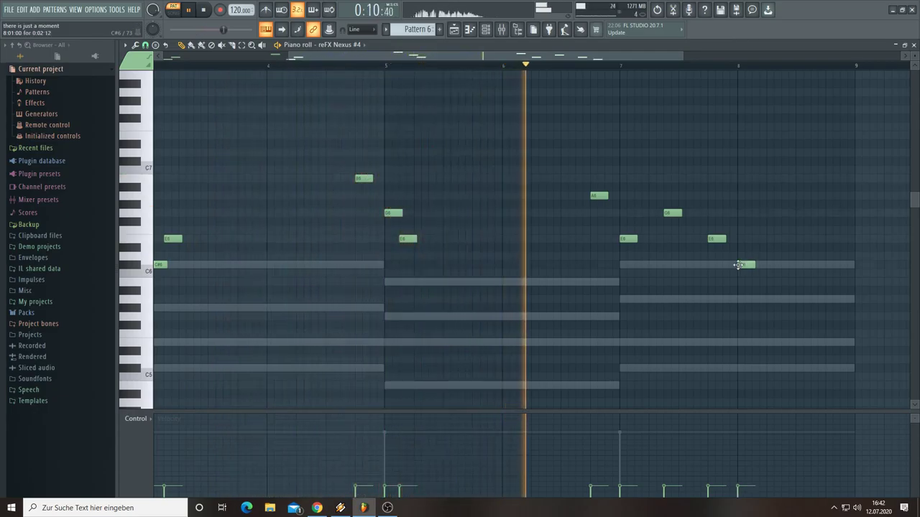
left_click(737, 265)
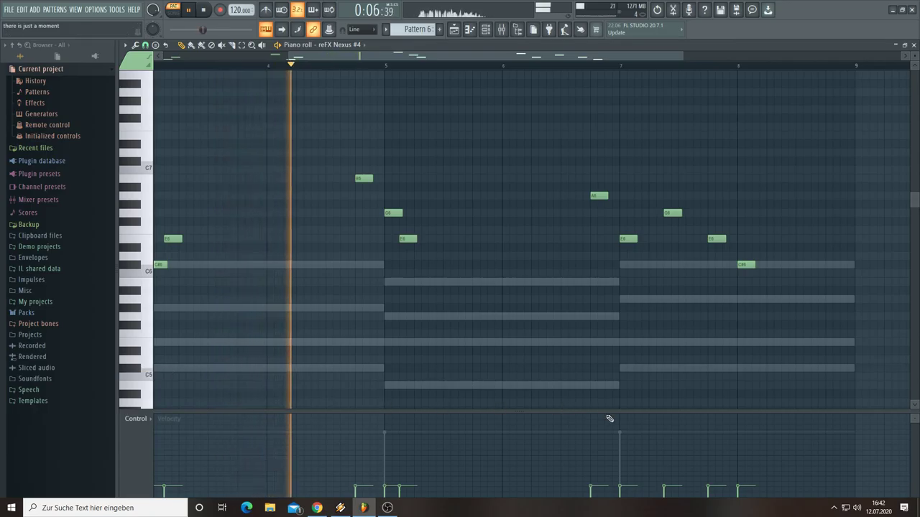
left_click(828, 370)
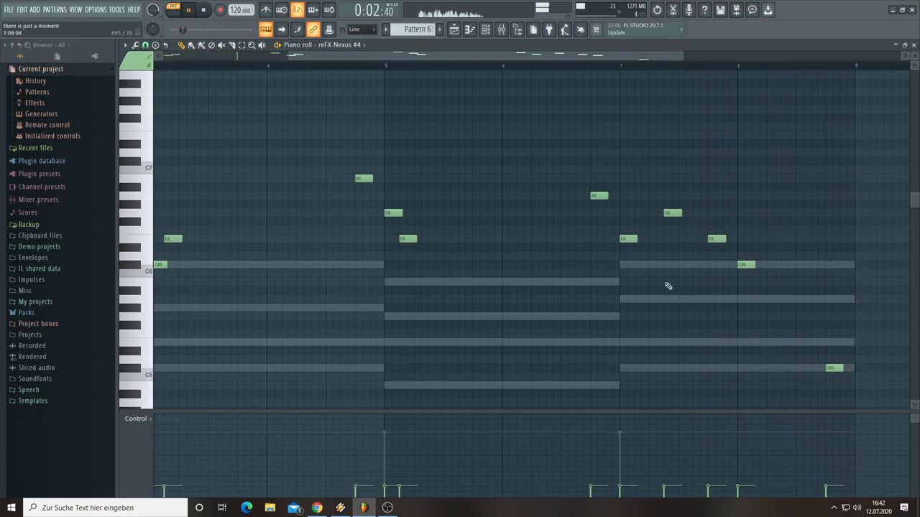
Step: Raise the velocities of the reFX Nexus #4 notes and load its BR Tutti Ensemble Stac 1 preset
left_click_drag(407, 59, 268, 55)
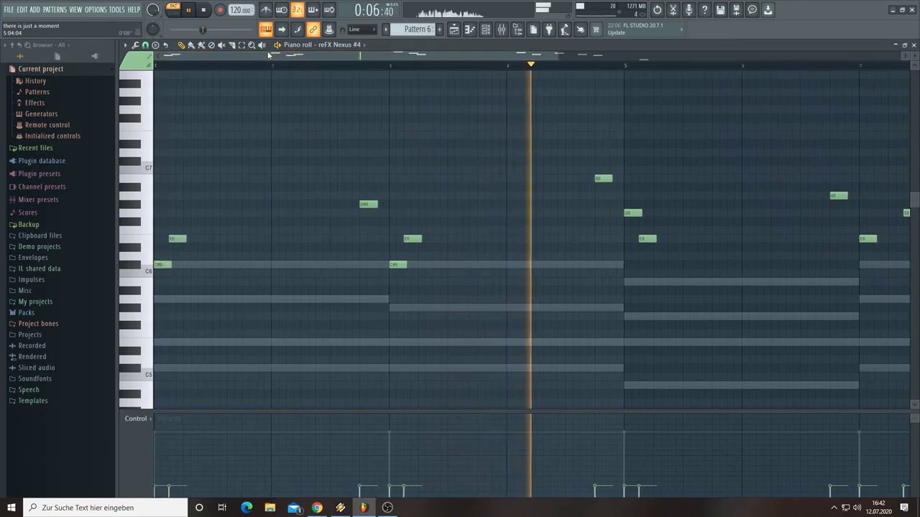
left_click_drag(557, 54, 790, 168)
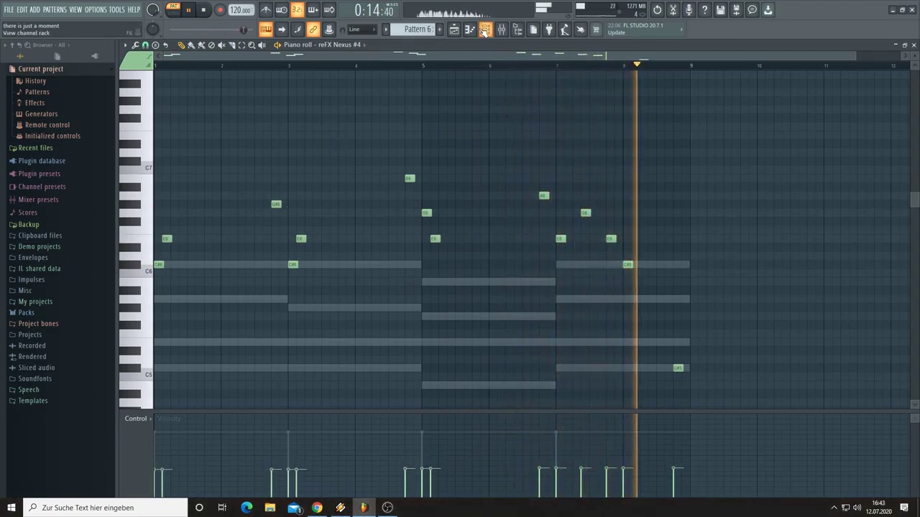
key("F6")
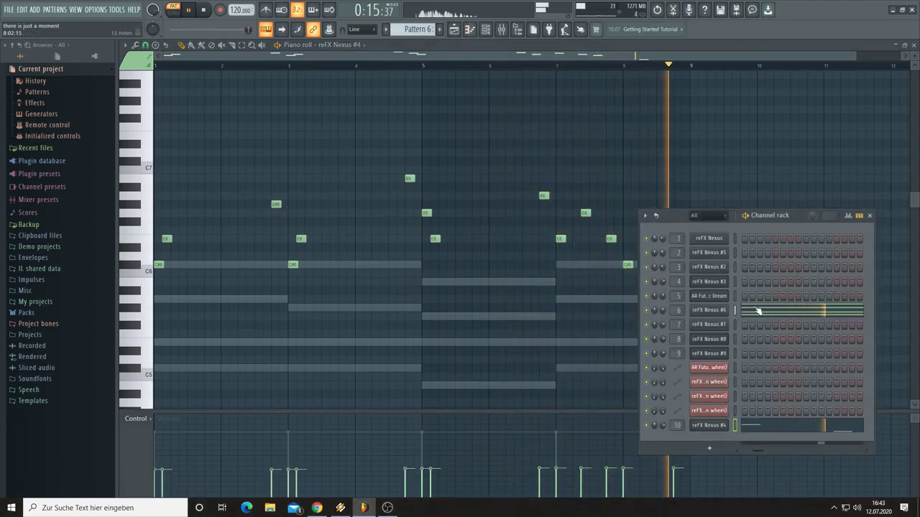
left_click(708, 425)
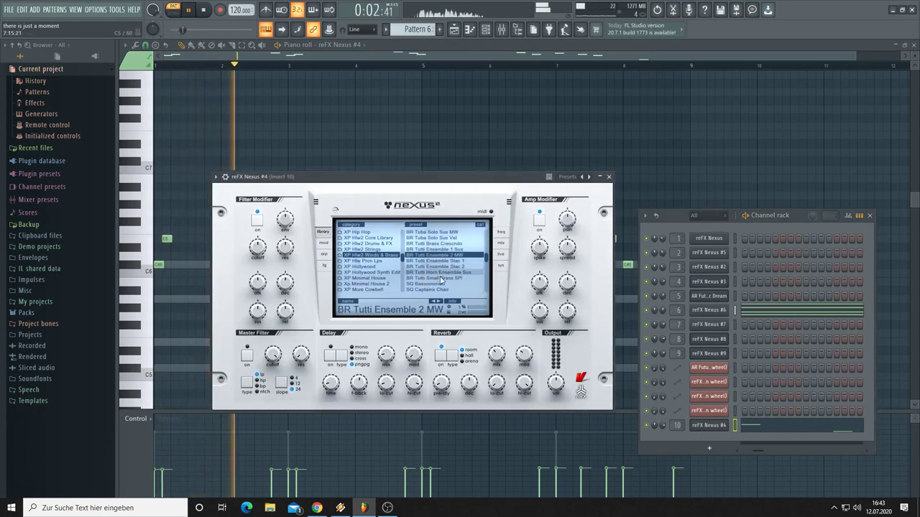
left_click(438, 301)
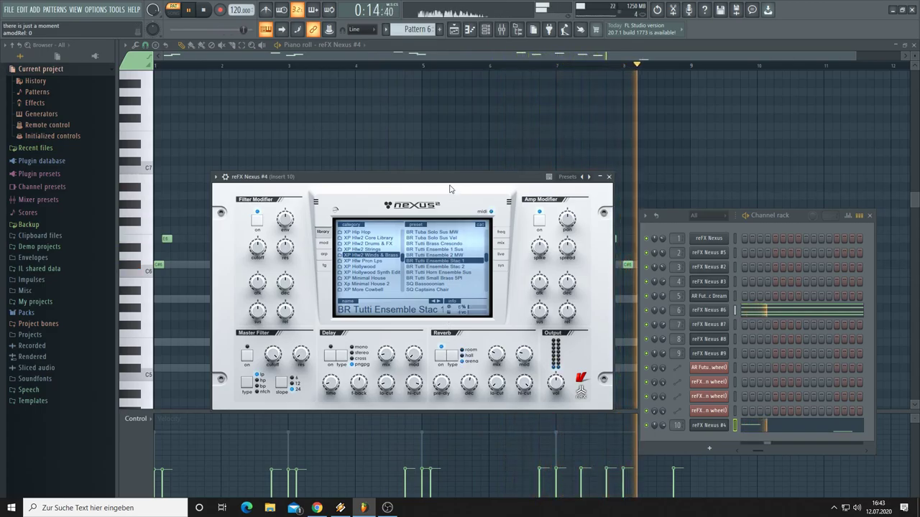
Step: Cut all the staccato brass melody notes from the reFX Nexus #4 piano roll in Pattern 6
left_click(457, 118)
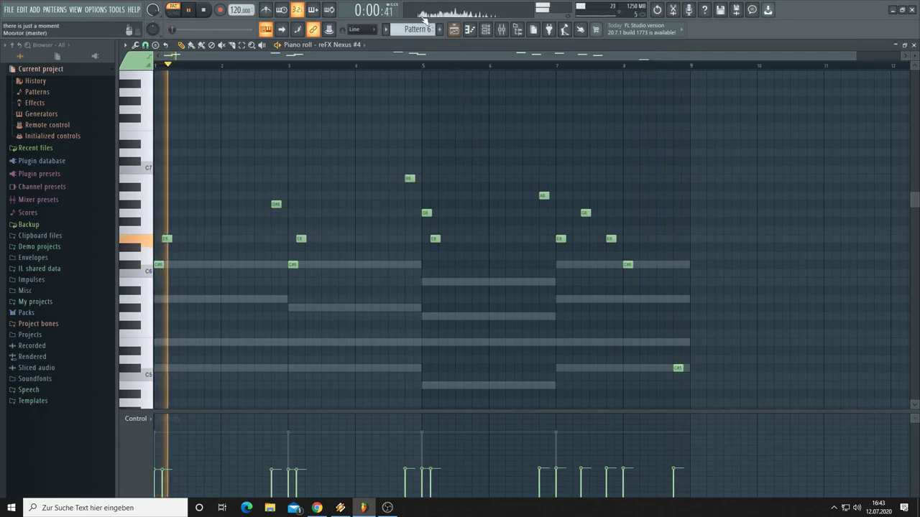
left_click(456, 31)
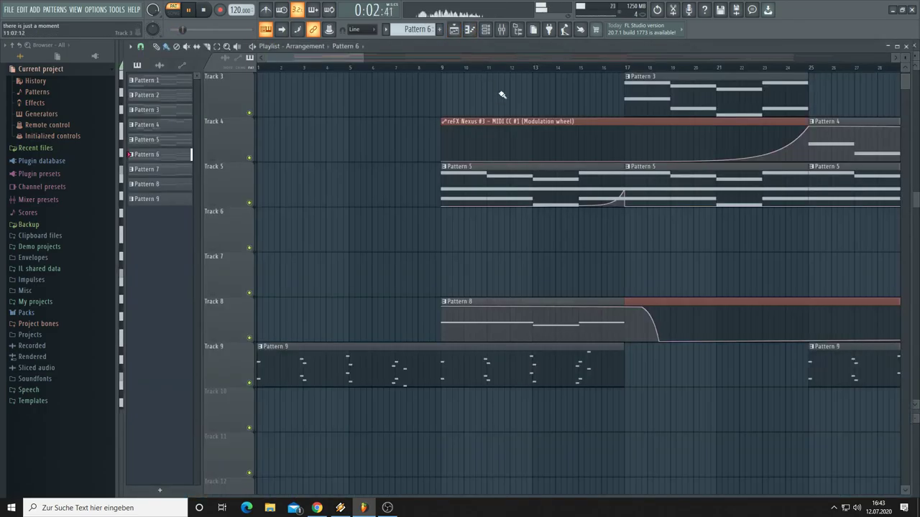
left_click_drag(365, 58, 637, 71)
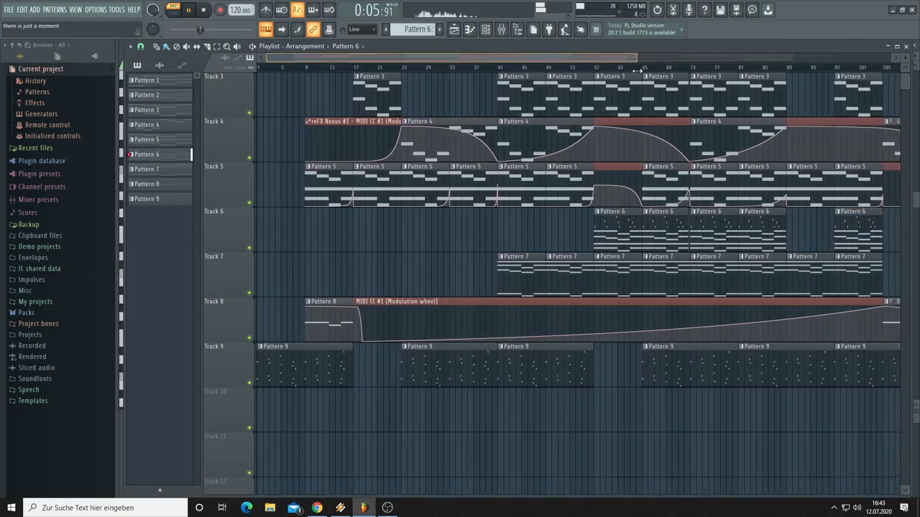
left_click(491, 31)
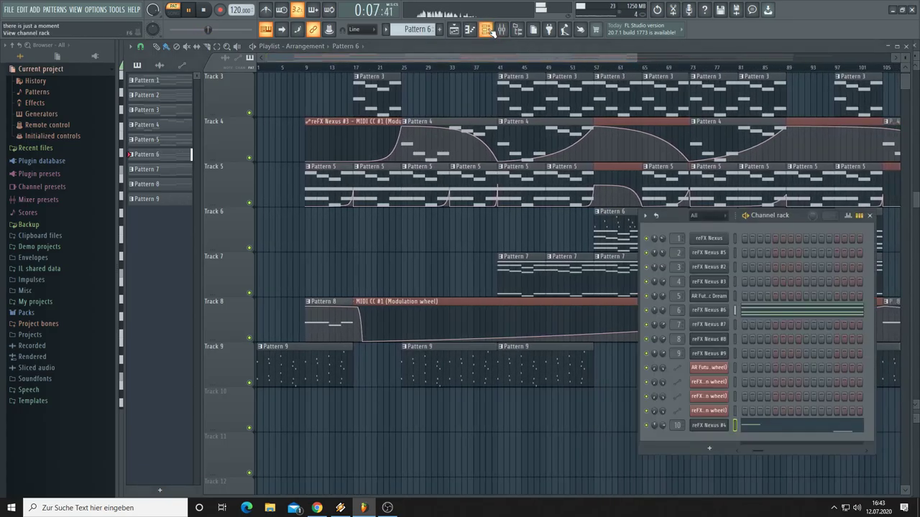
left_click(760, 429)
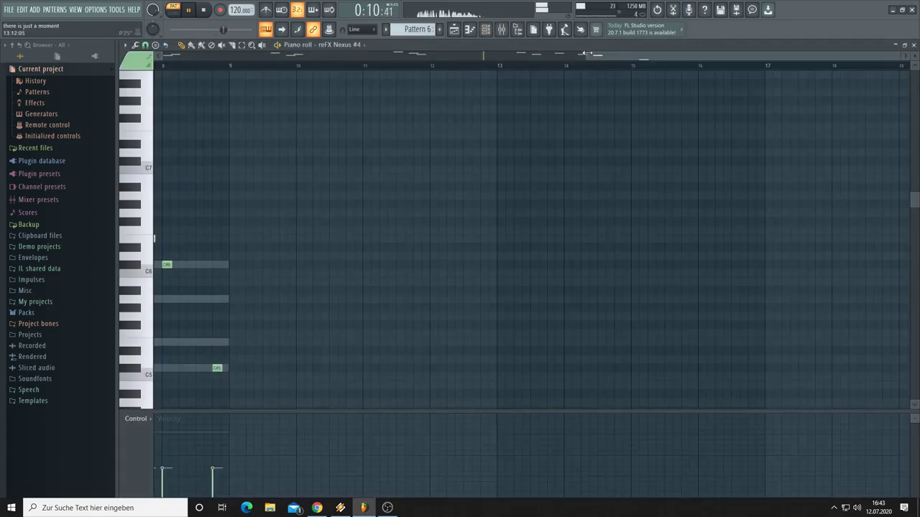
left_click_drag(587, 53, 431, 55)
left_click_drag(514, 138, 131, 359)
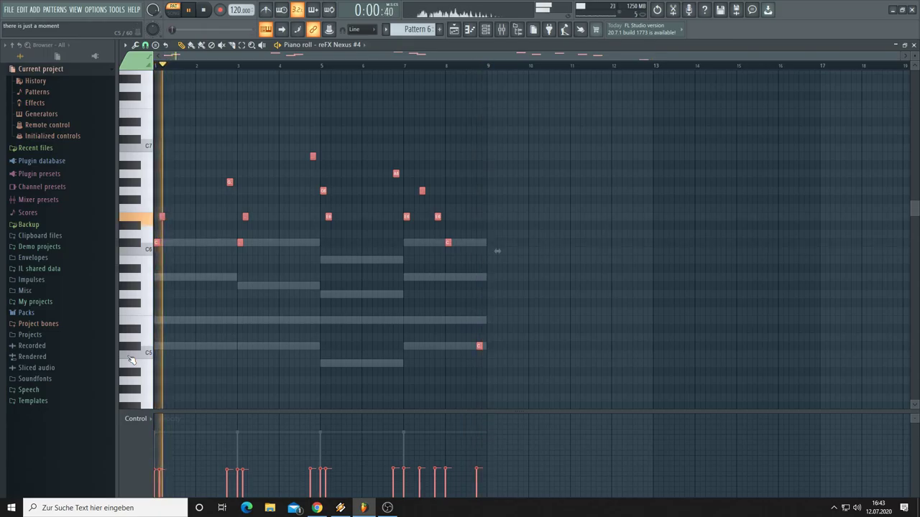
key("Delete")
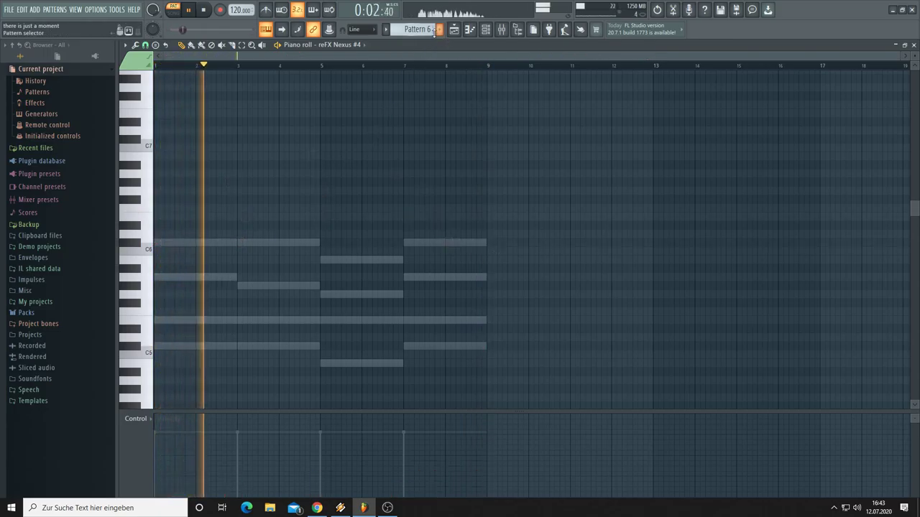
Step: Paste the cut brass melody into the reFX Nexus #4 piano roll of the empty Pattern 10
left_click(455, 30)
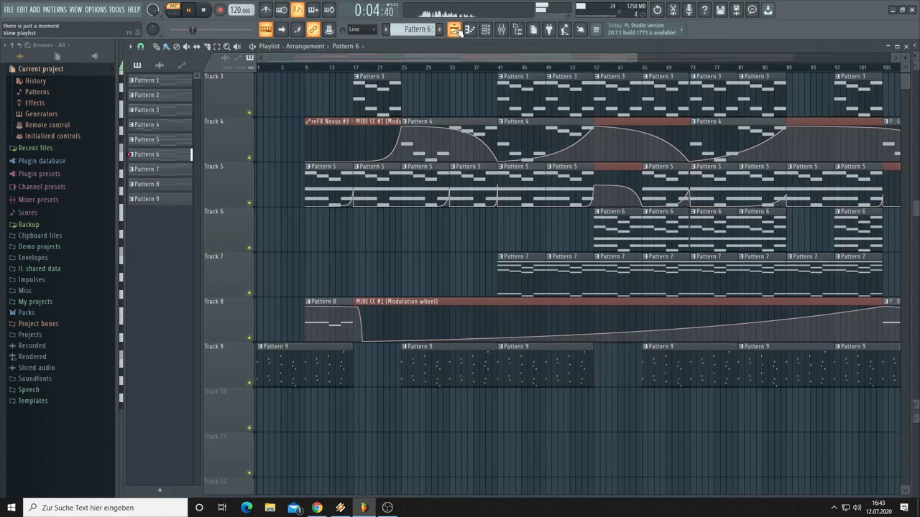
left_click(480, 31)
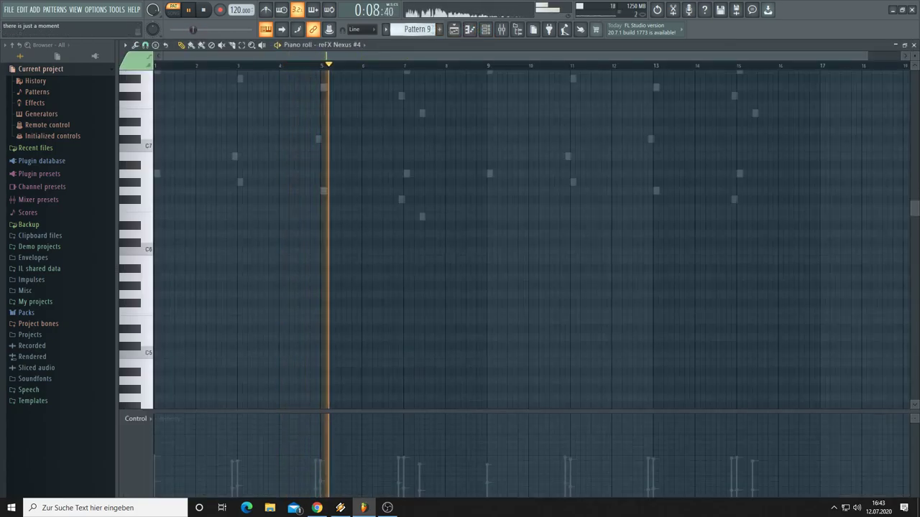
scroll(422, 27, "up", 1)
key("space")
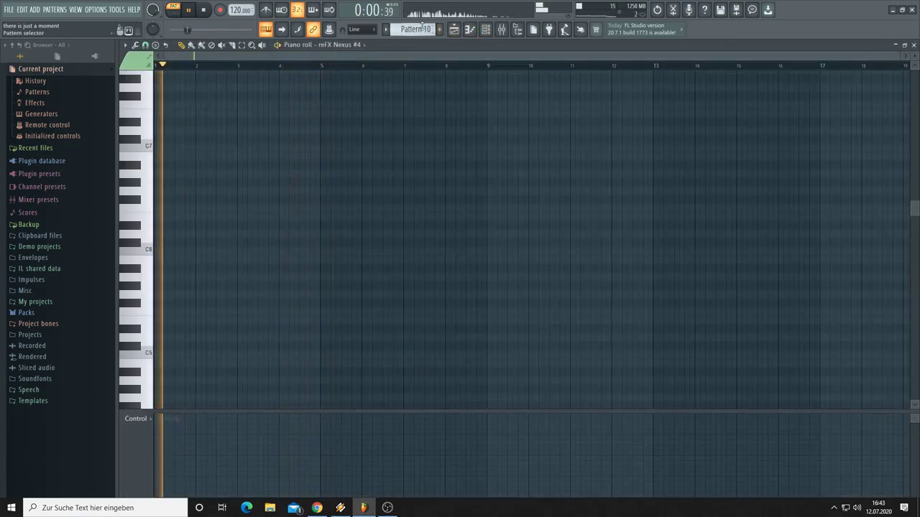
key("ctrl+v")
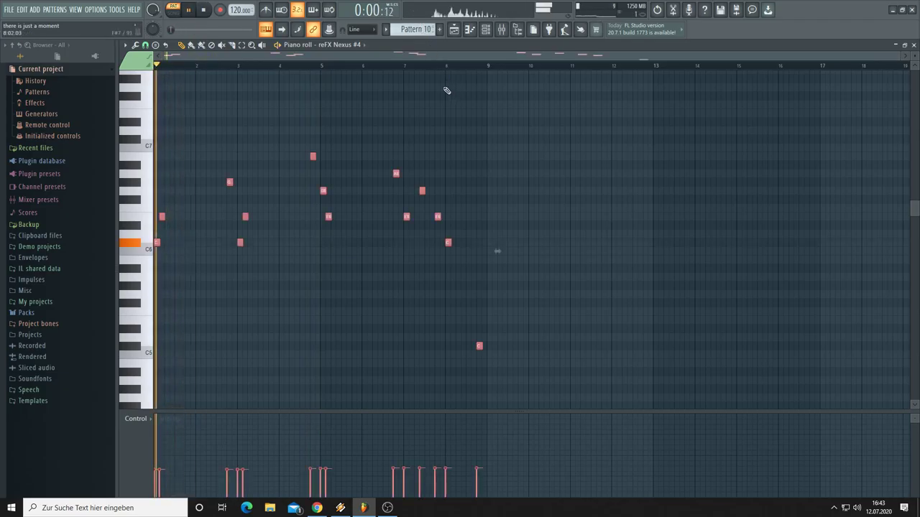
Step: Place Pattern 10 on Track 10 at bars 2 and 17, trimming the first clip to end at bar 9
left_click(460, 31)
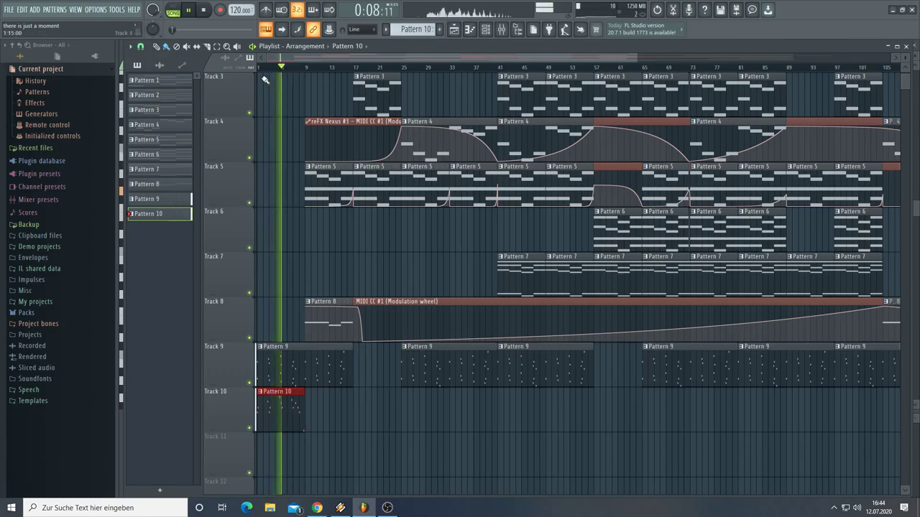
scroll(263, 70, "up", 5)
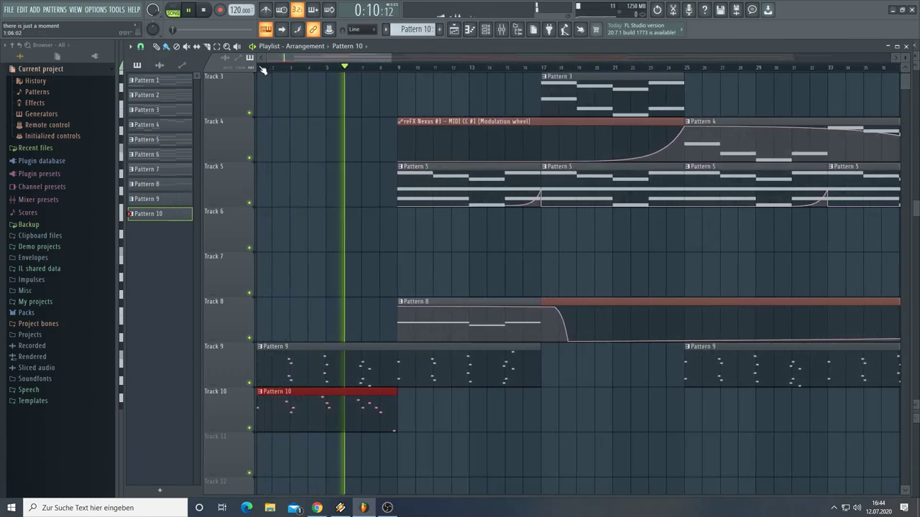
left_click_drag(276, 56, 259, 59)
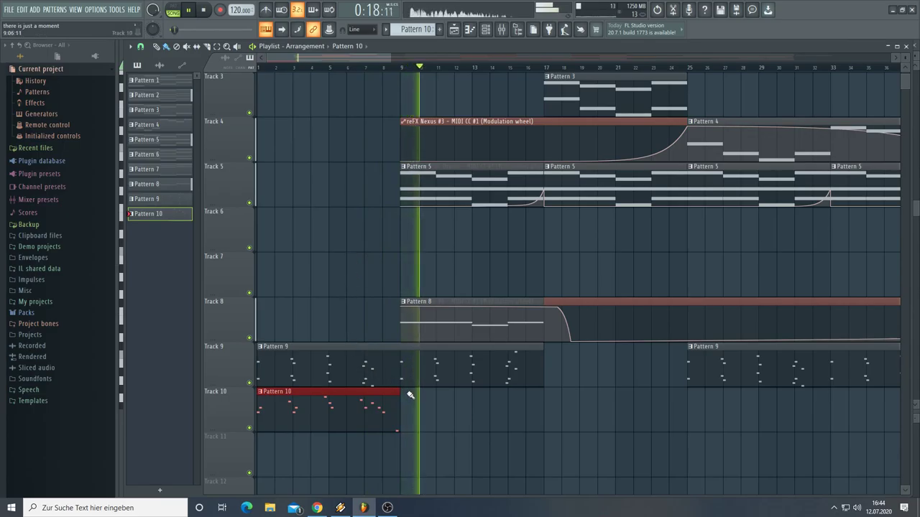
left_click(546, 422)
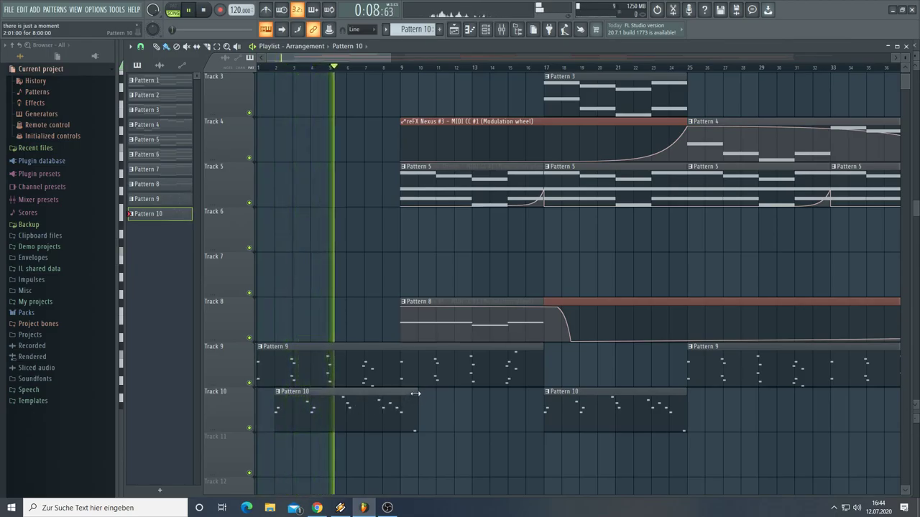
left_click_drag(416, 399, 397, 392)
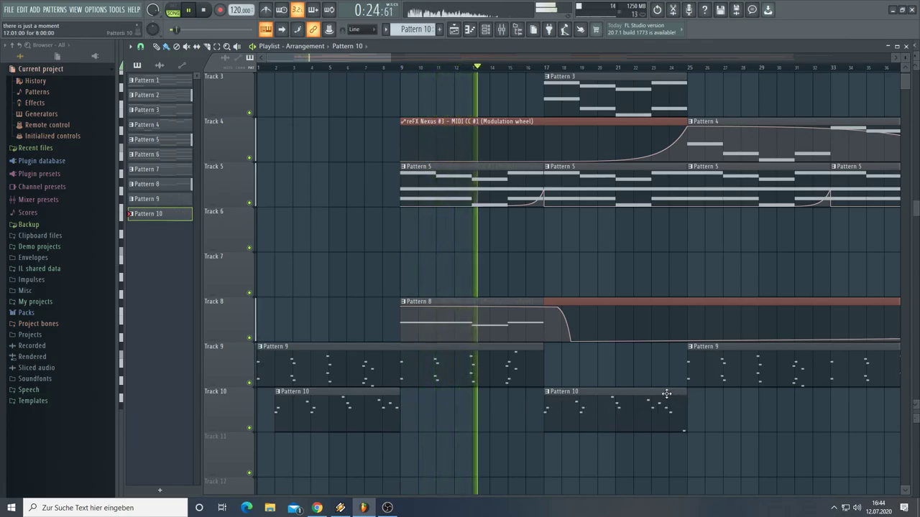
Step: Place Pattern 10 on Track 10 at bar 57, plus five consecutive clips from bar 113 to bar 153
left_click_drag(359, 58, 477, 58)
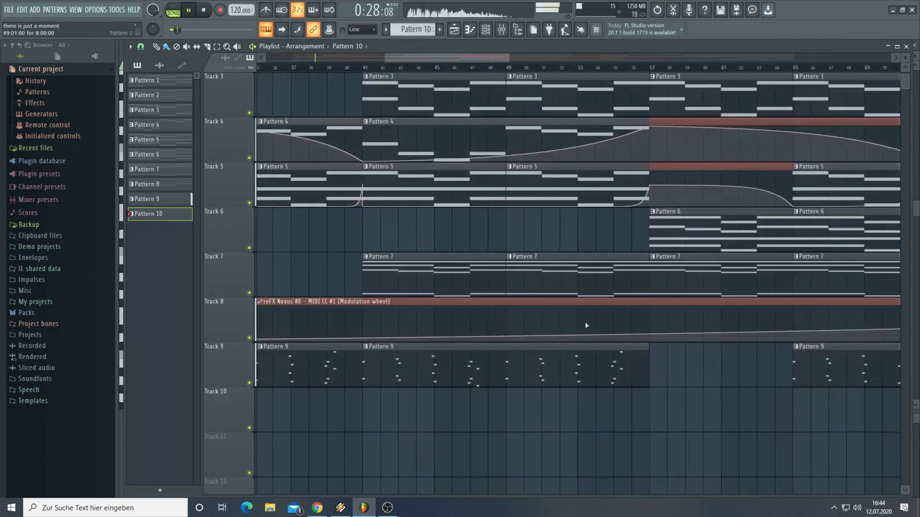
left_click(652, 406)
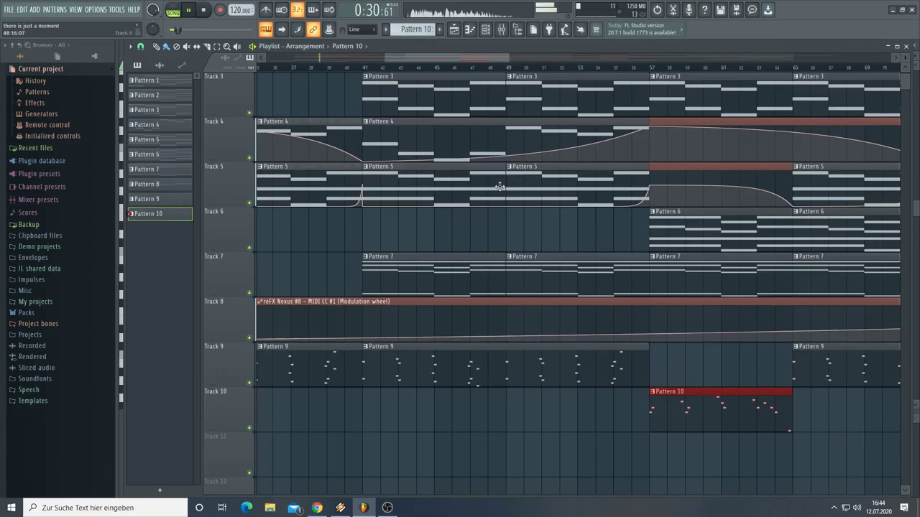
left_click_drag(508, 55, 848, 111)
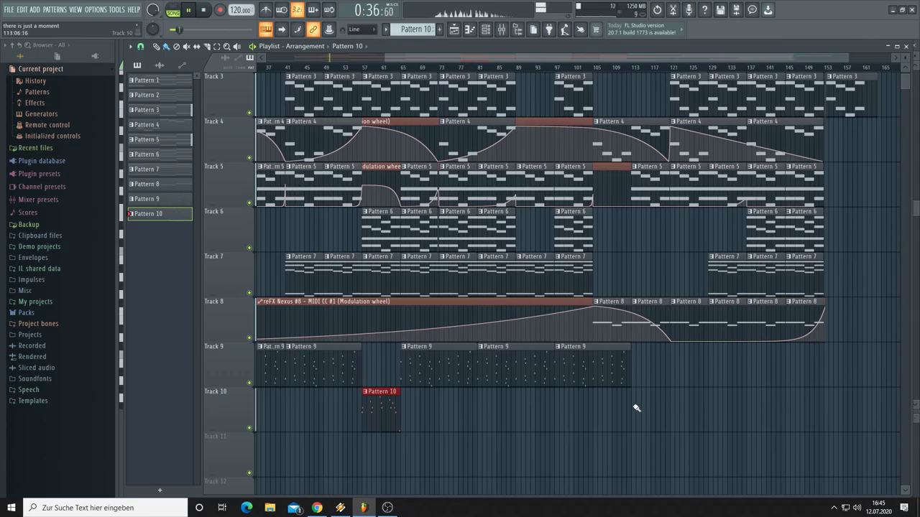
left_click_drag(693, 422, 821, 426)
left_click_drag(721, 370, 719, 374)
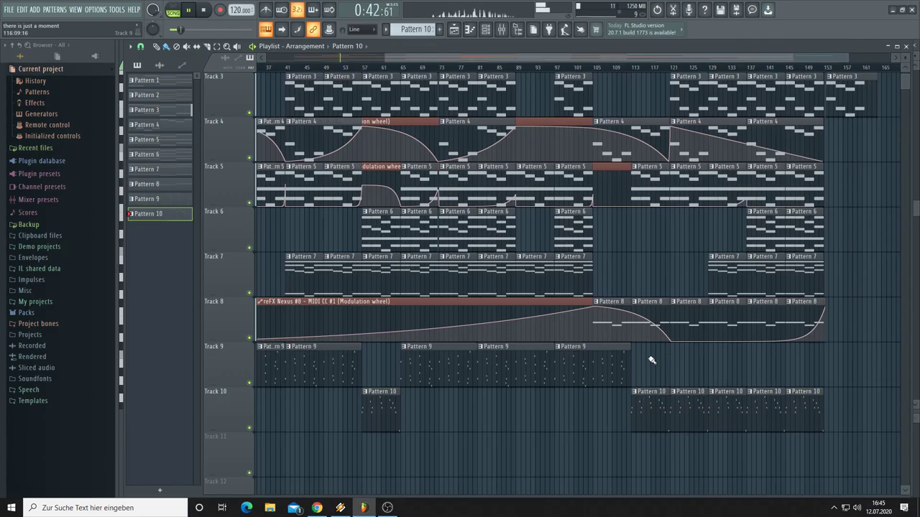
Step: Add another 16-bar Pattern 9 clip on Track 9, aligned to start at bar 130
left_click(611, 348)
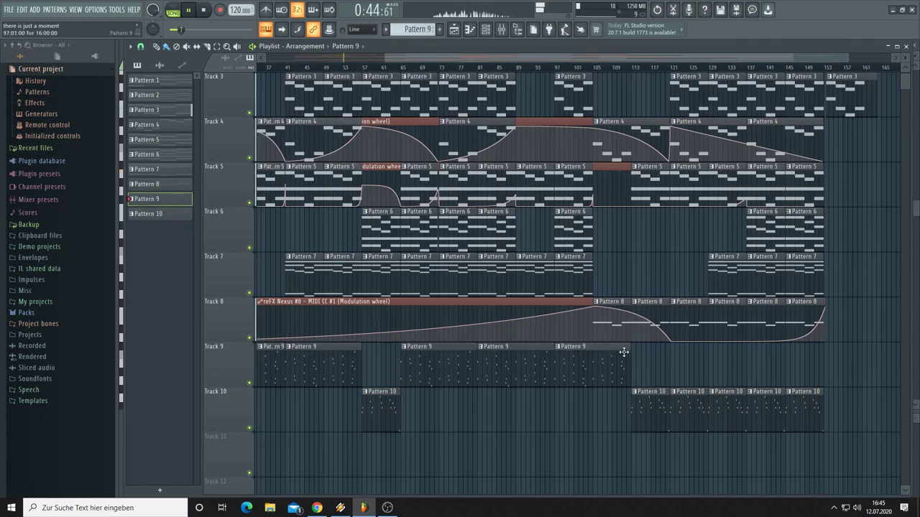
left_click(709, 365)
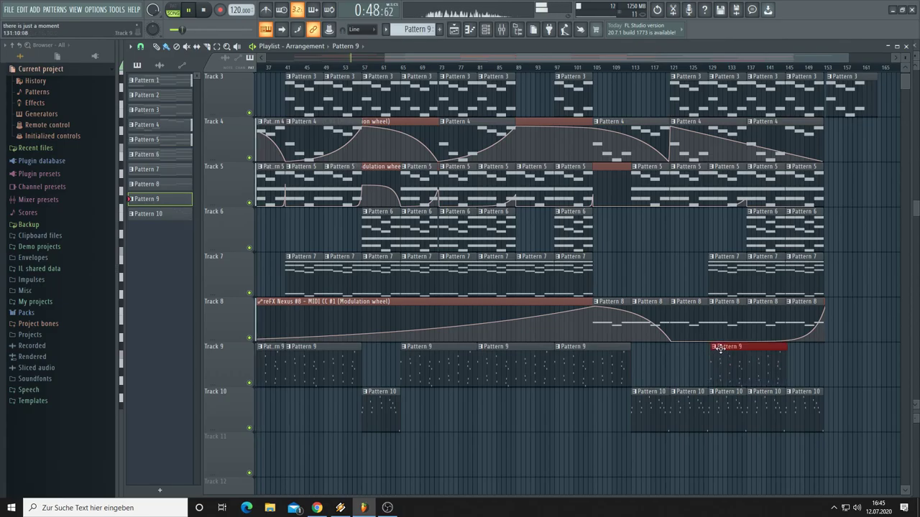
left_click_drag(715, 355, 721, 348)
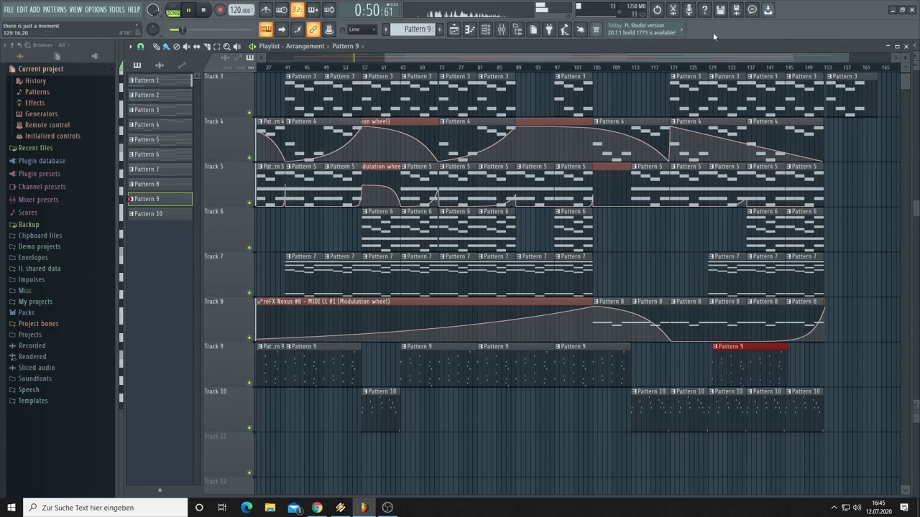
scroll(713, 67, "up", 8)
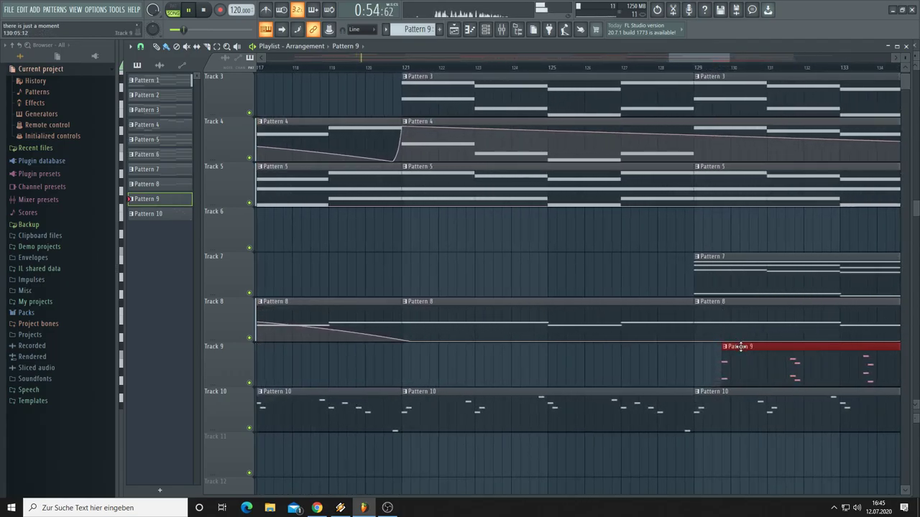
left_click_drag(738, 348, 748, 349)
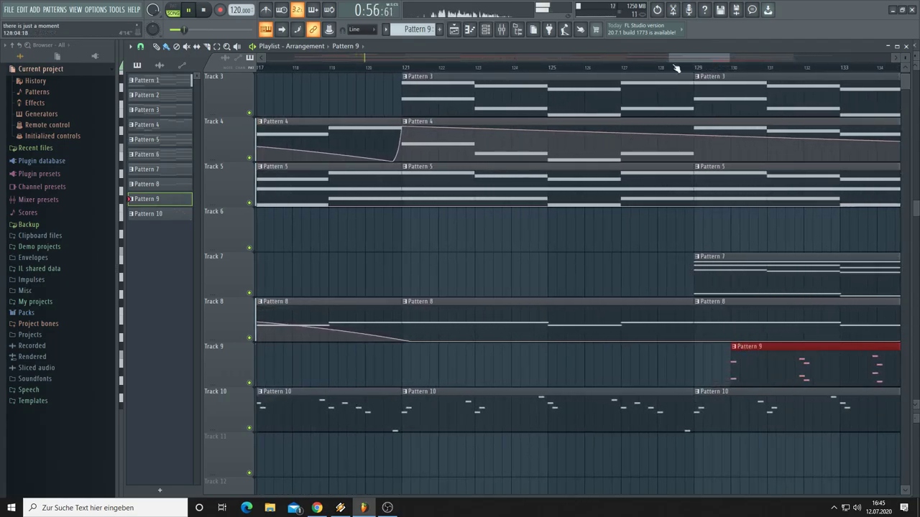
left_click_drag(732, 57, 789, 57)
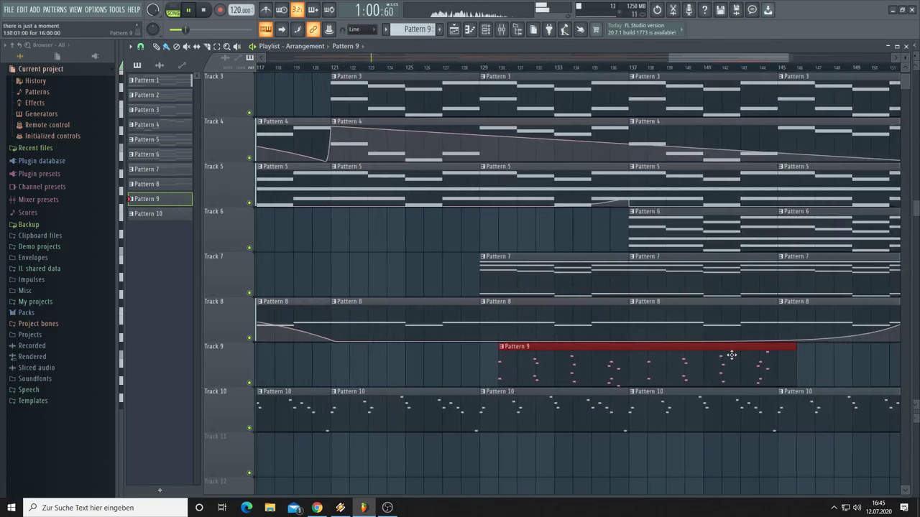
Step: Shorten the Pattern 10 clip starting at bar 137 on Track 10 so that it ends at bar 144
left_click(763, 394)
left_click_drag(763, 394, 755, 396)
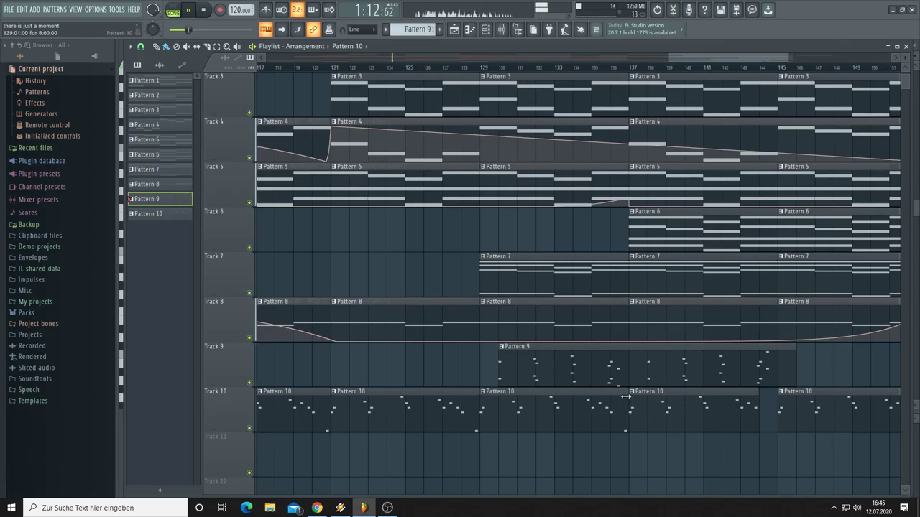
mouse_move(625, 396)
left_mouse_down()
mouse_move(614, 397)
mouse_move(625, 401)
left_mouse_up()
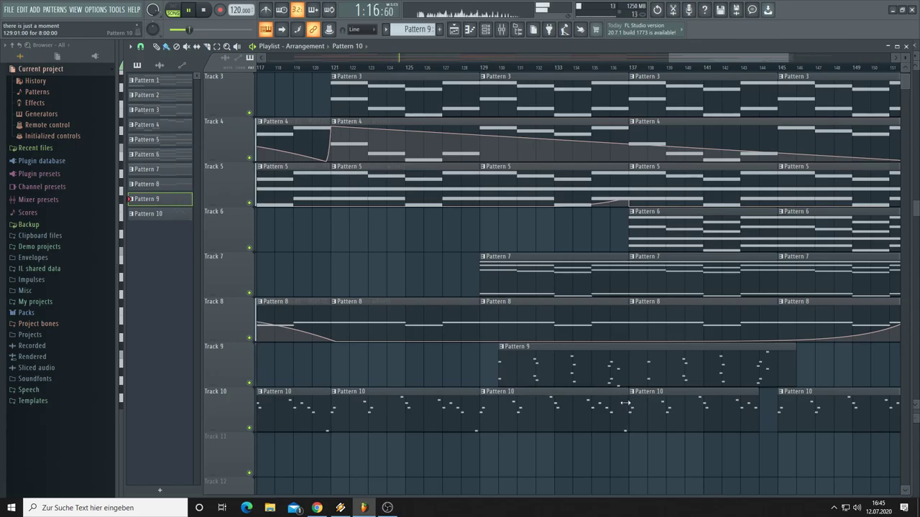
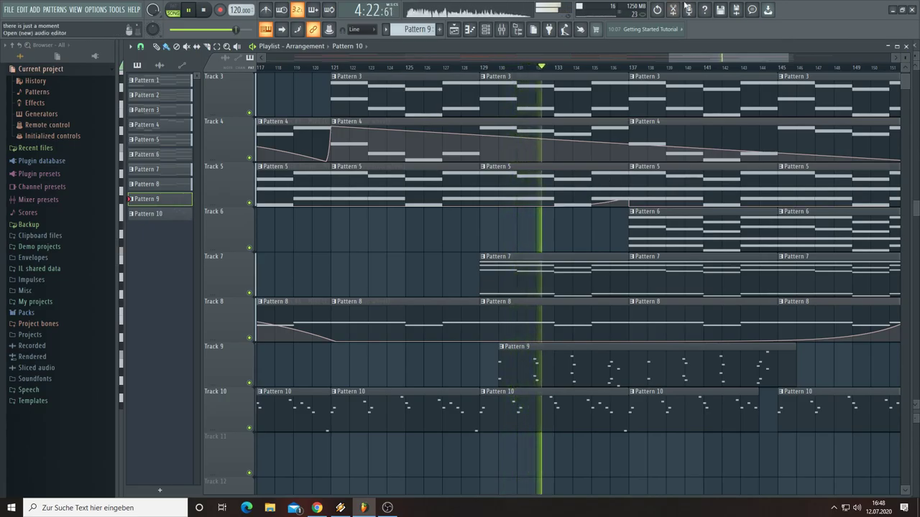
Step: Set the reFX Nexus #4 output volume to 72 and adjust its reverb decay during playback
key("F6")
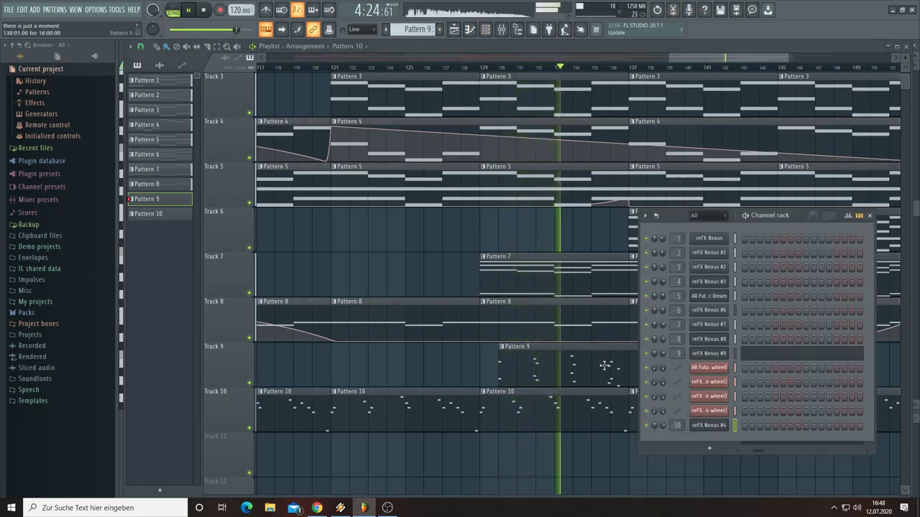
left_click(710, 426)
mouse_move(556, 383)
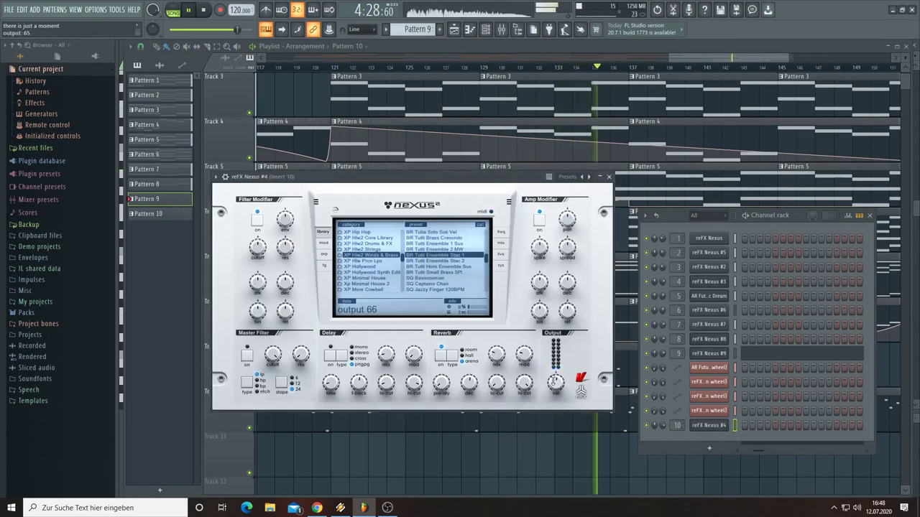
left_click_drag(554, 368, 555, 385)
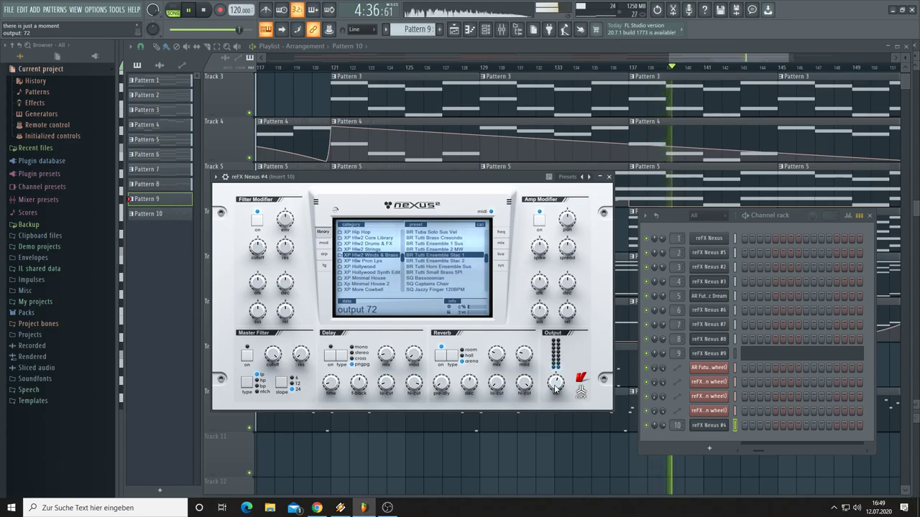
mouse_move(472, 391)
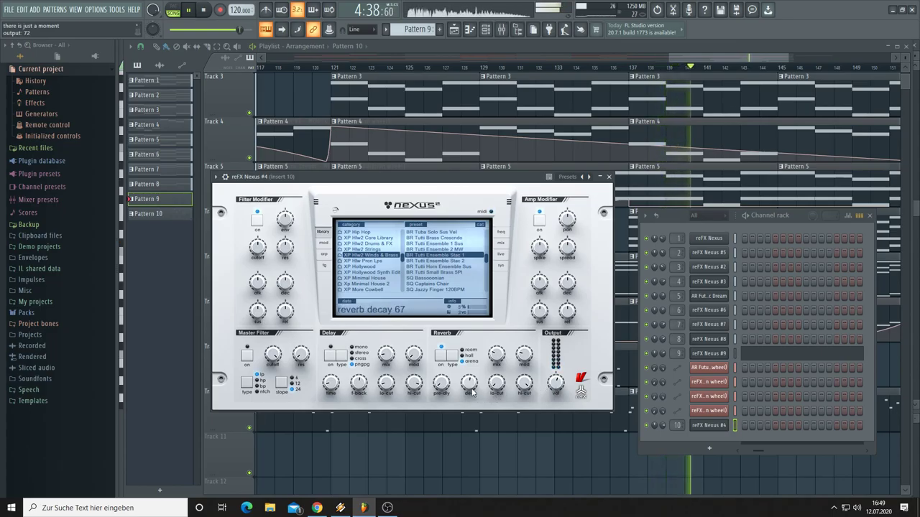
left_click_drag(471, 373, 472, 377)
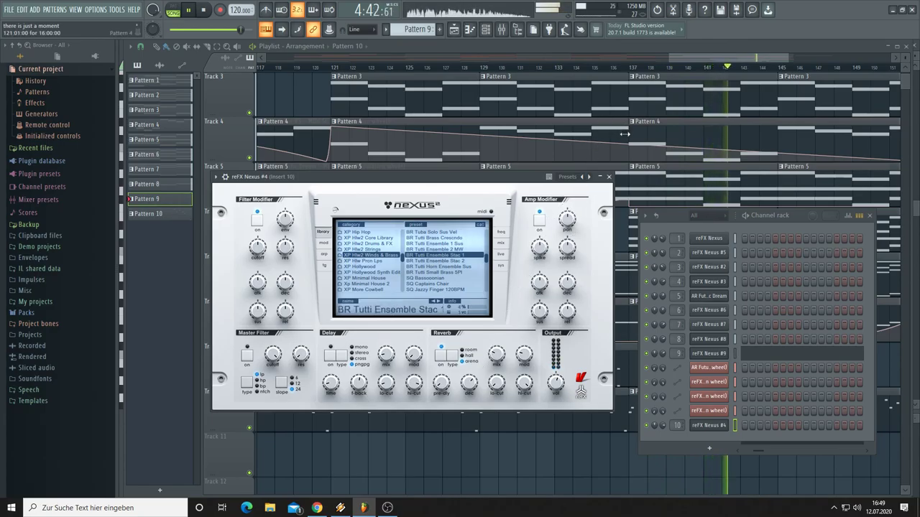
left_click(688, 58)
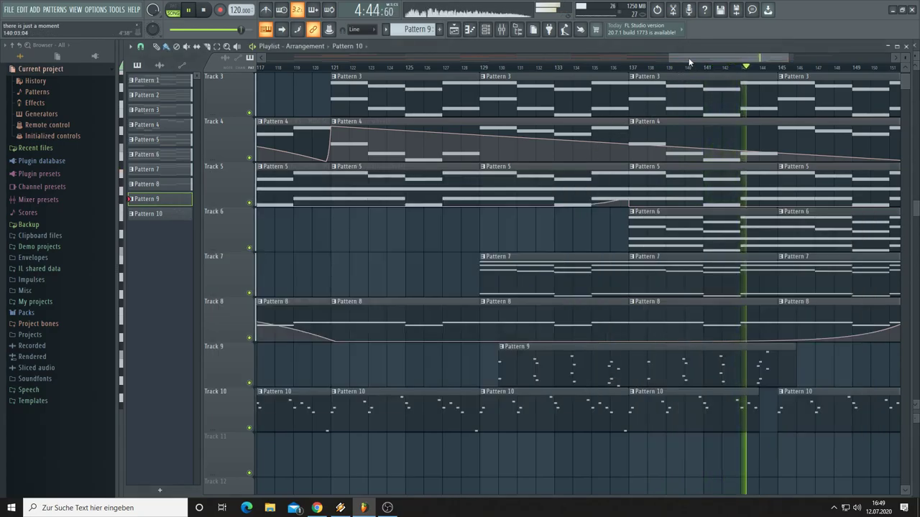
Step: Add an 8-bar Pattern 10 clip on Track 10, aligned to start with the last Pattern 3 clip just after bar 153
left_click_drag(689, 57, 727, 62)
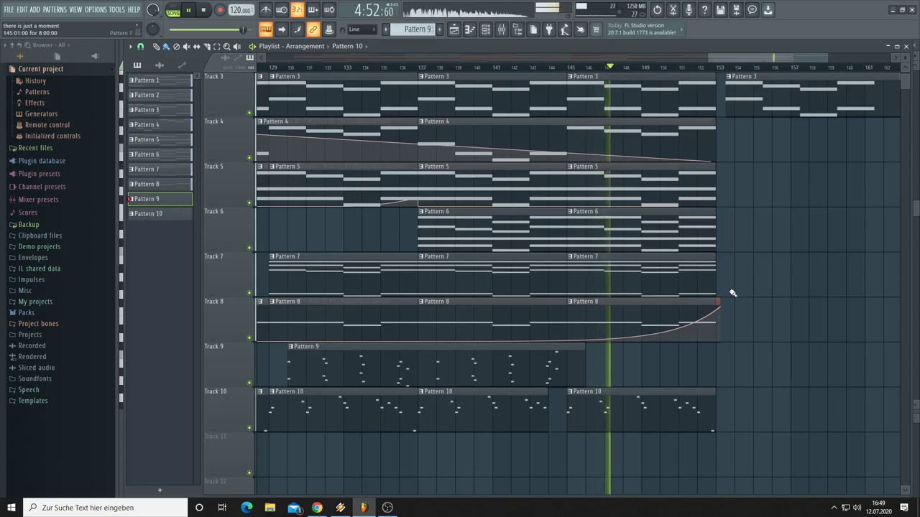
left_click(638, 393)
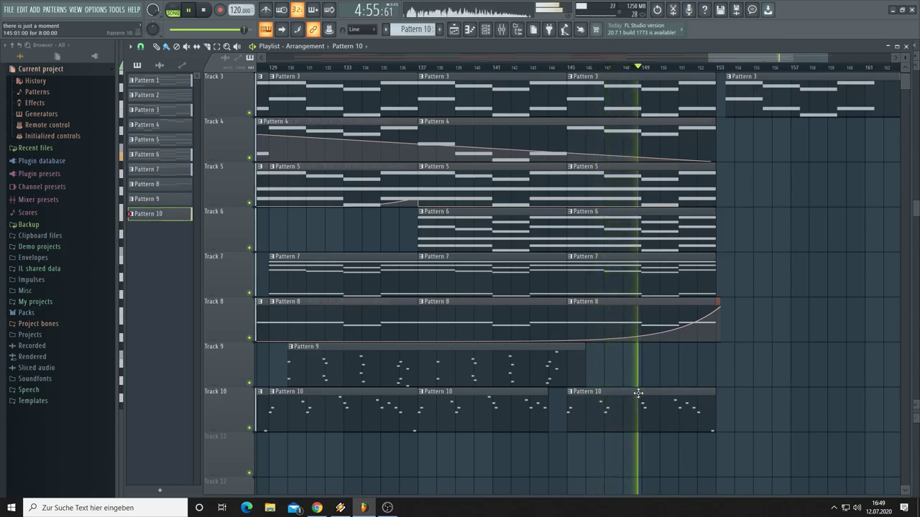
left_click(733, 403)
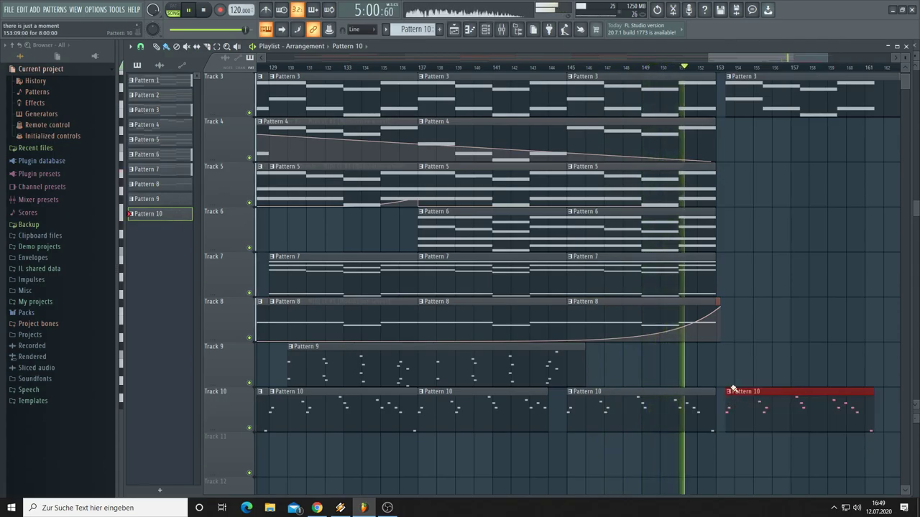
scroll(729, 289, "up", 4)
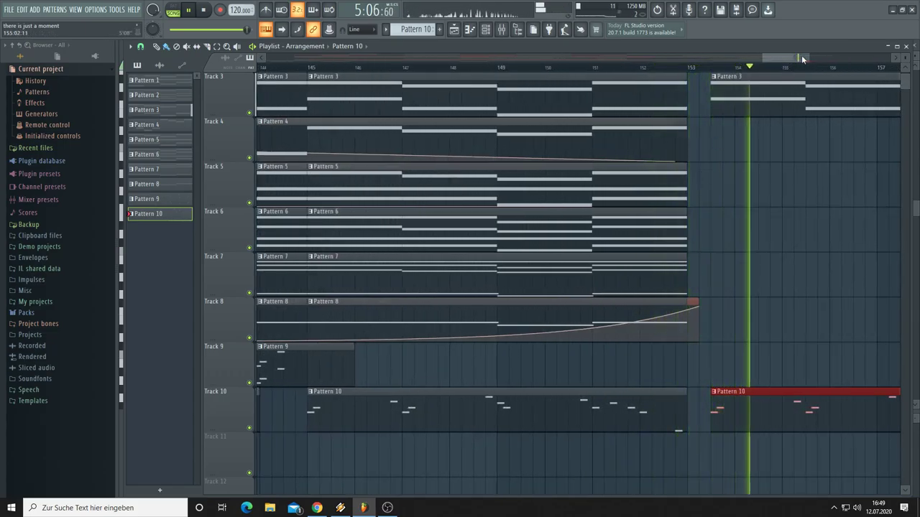
left_click_drag(806, 58, 844, 57)
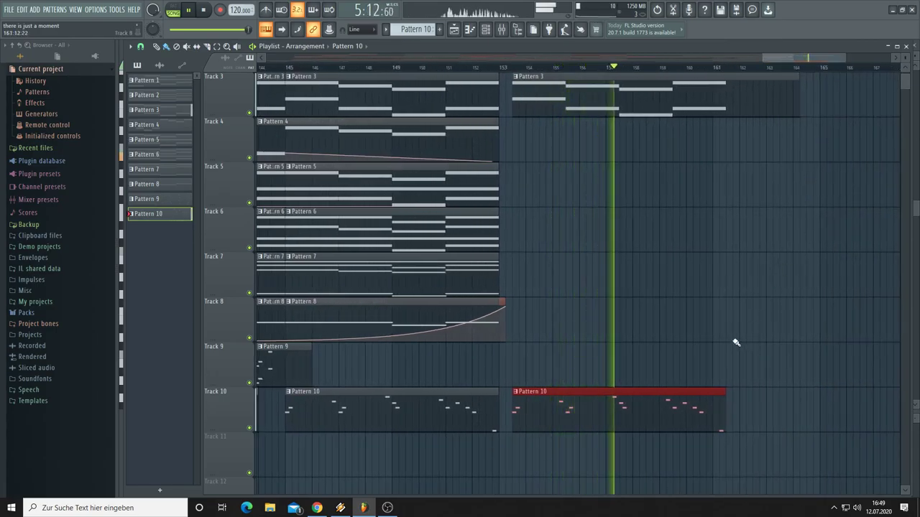
key("ctrl+d")
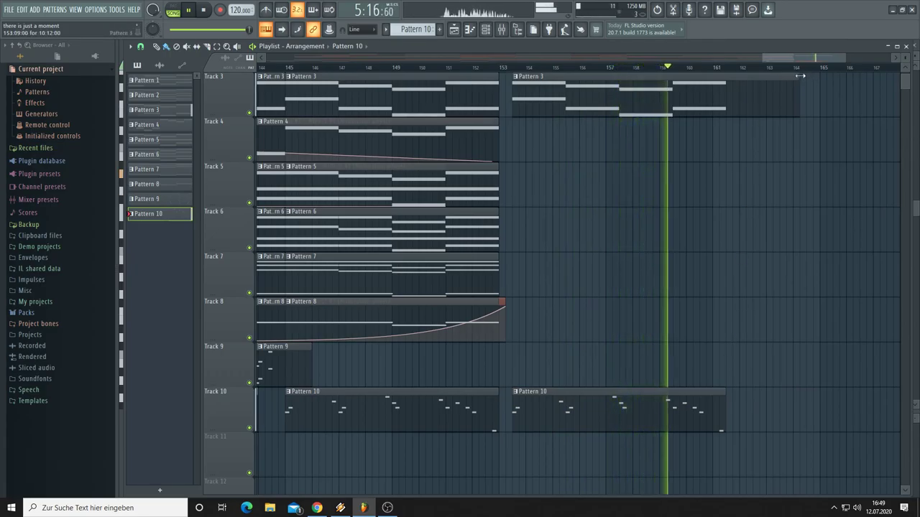
Step: Shorten the last Pattern 3 clip to end just after bar 160 and extend the last Pattern 10 clip to about bar 164
left_click_drag(797, 77, 704, 82)
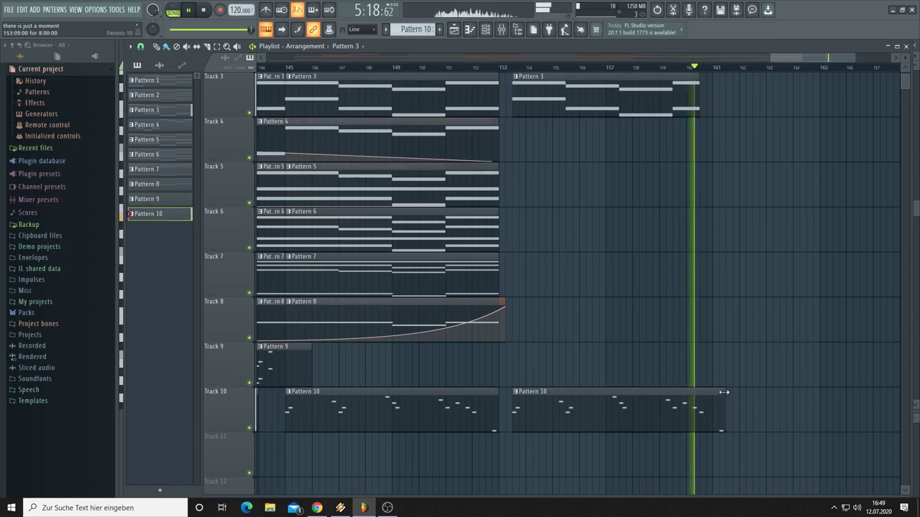
left_click_drag(724, 395, 786, 396)
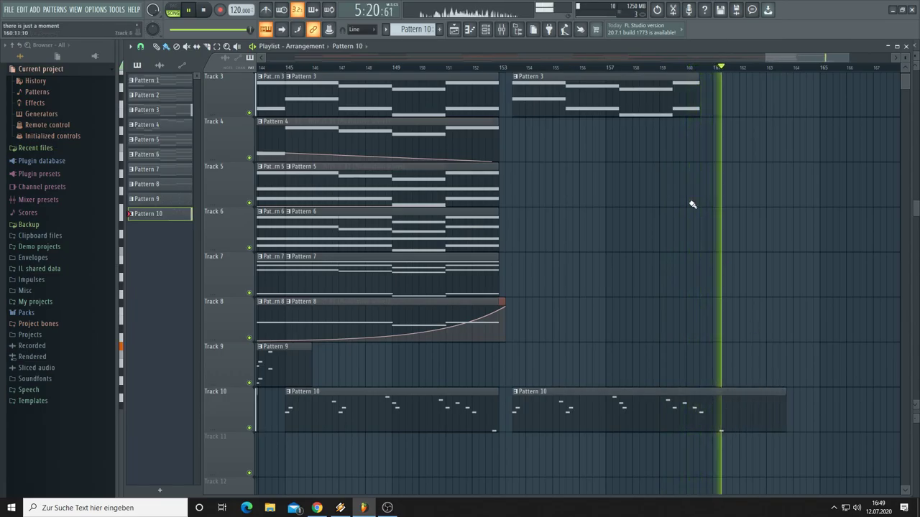
left_click(500, 67)
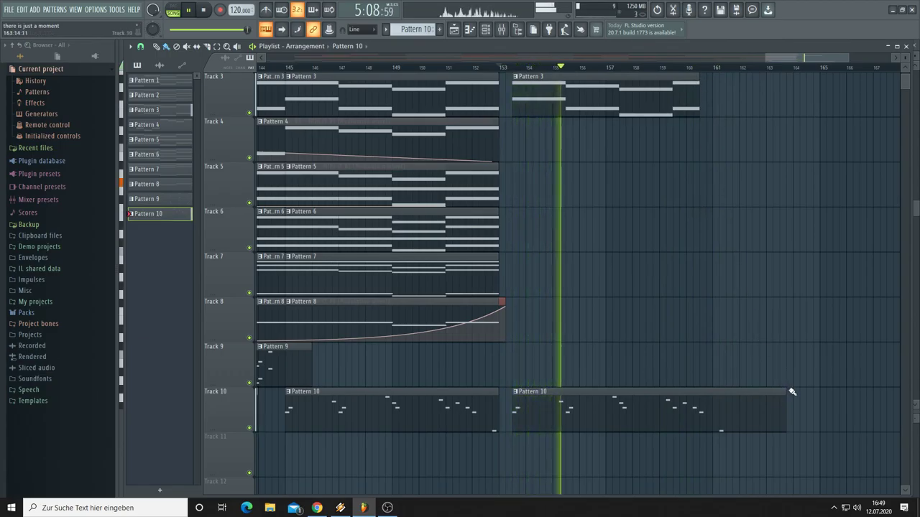
left_click_drag(797, 57, 822, 86)
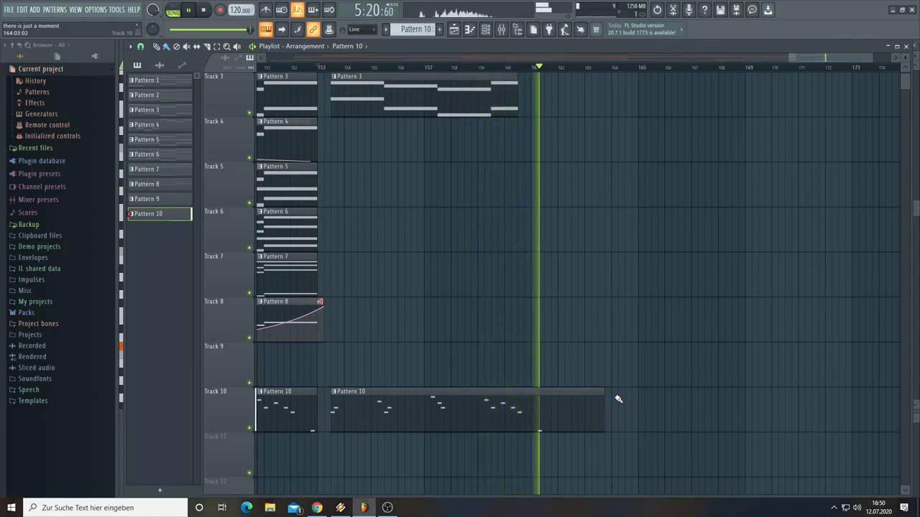
left_click_drag(605, 394, 612, 395)
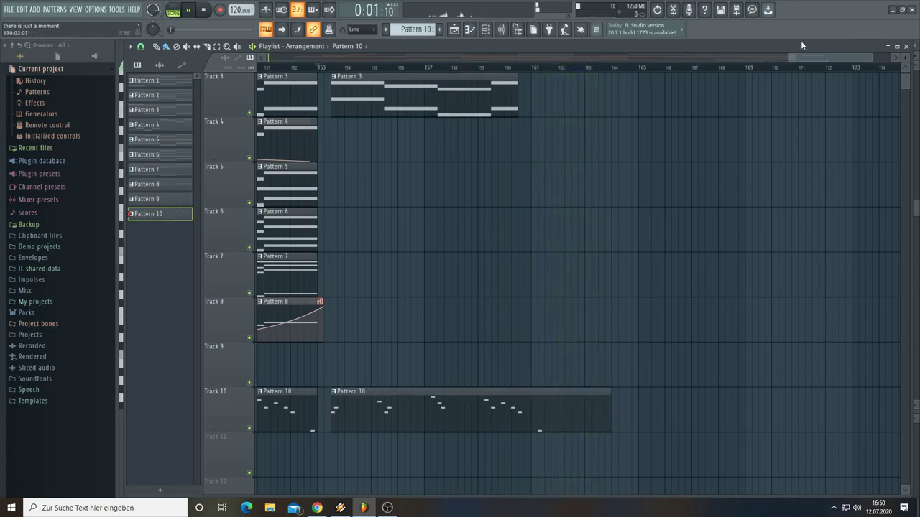
Step: Show the whole arrangement in the playlist and save the project
left_click_drag(788, 57, 265, 59)
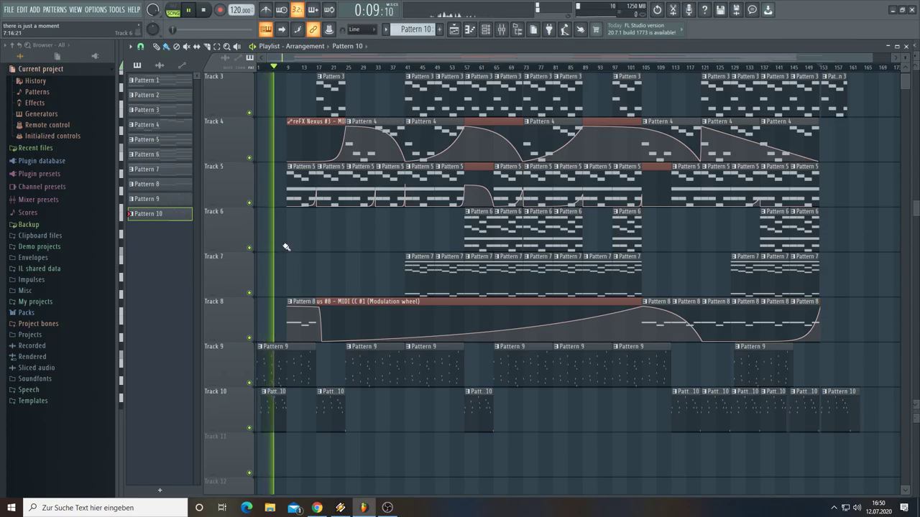
left_click(10, 9)
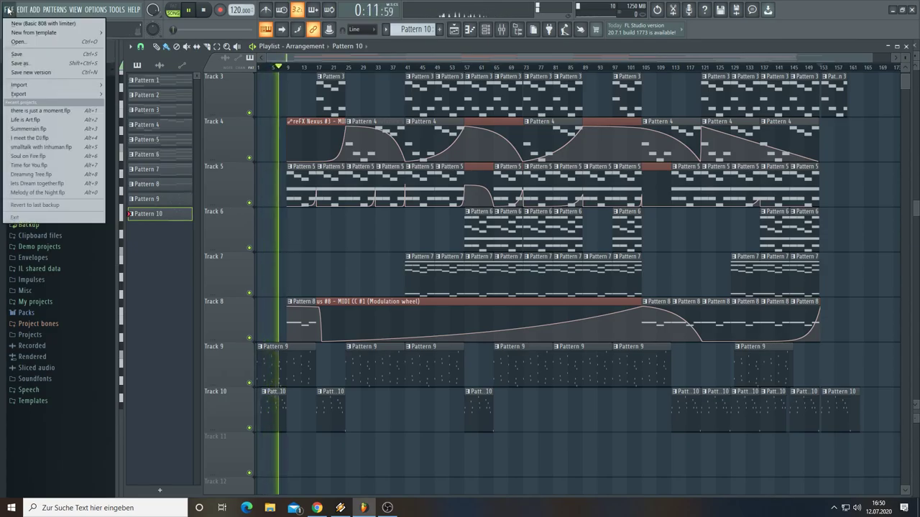
left_click(19, 55)
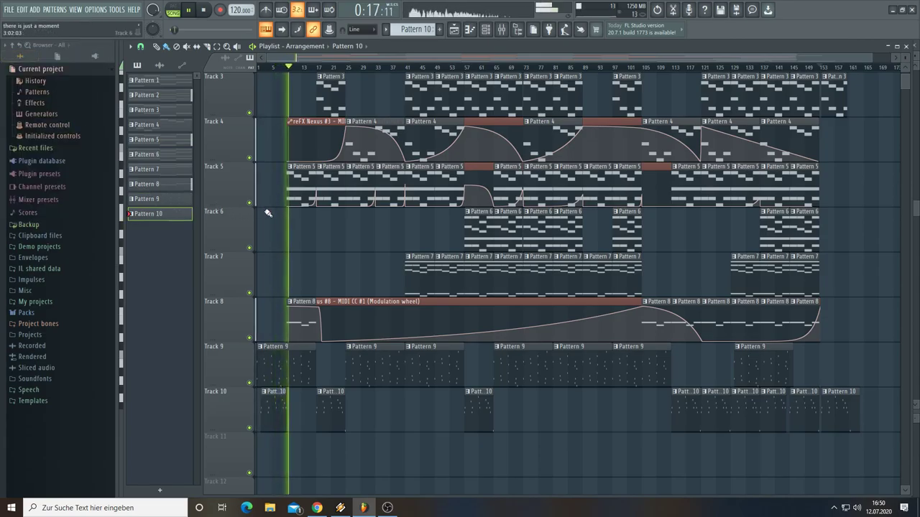
Step: Audition Pattern 2 and the following patterns up to Pattern 5 on their own, with the channel rack shown
scroll(278, 224, "up", 2)
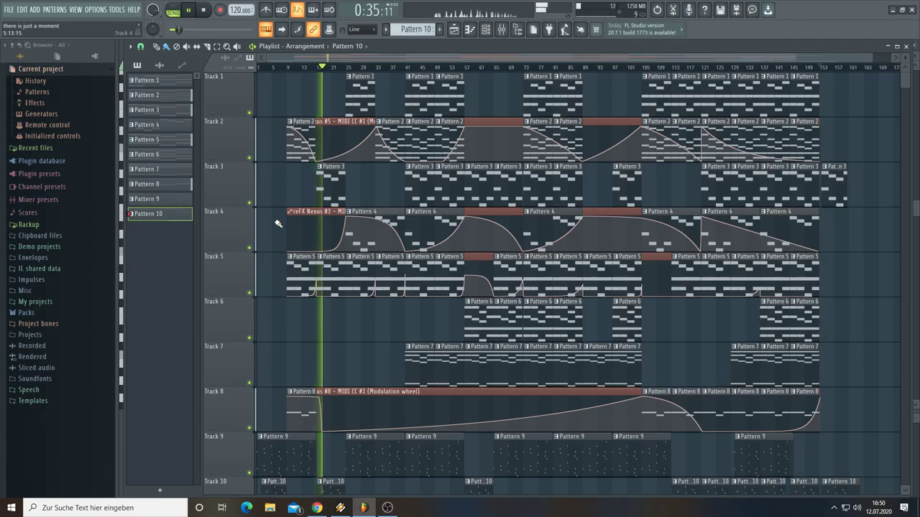
left_click(298, 120)
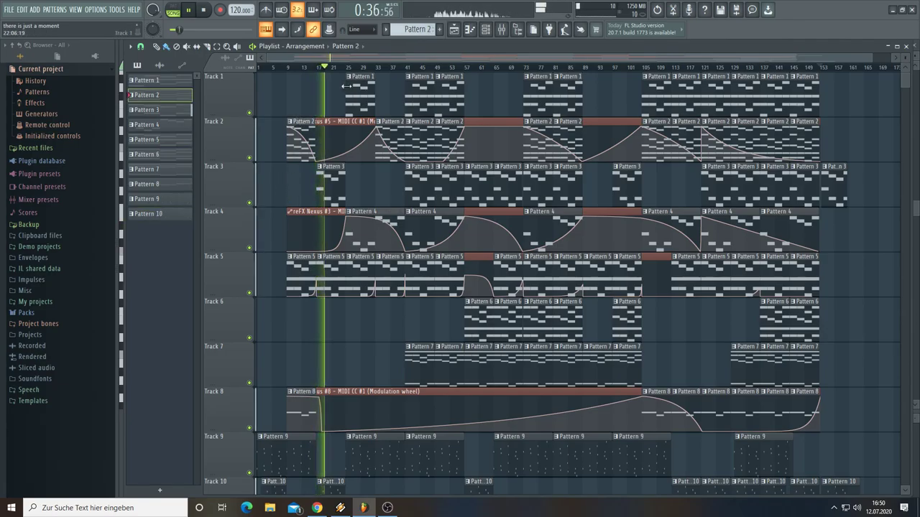
left_click(488, 30)
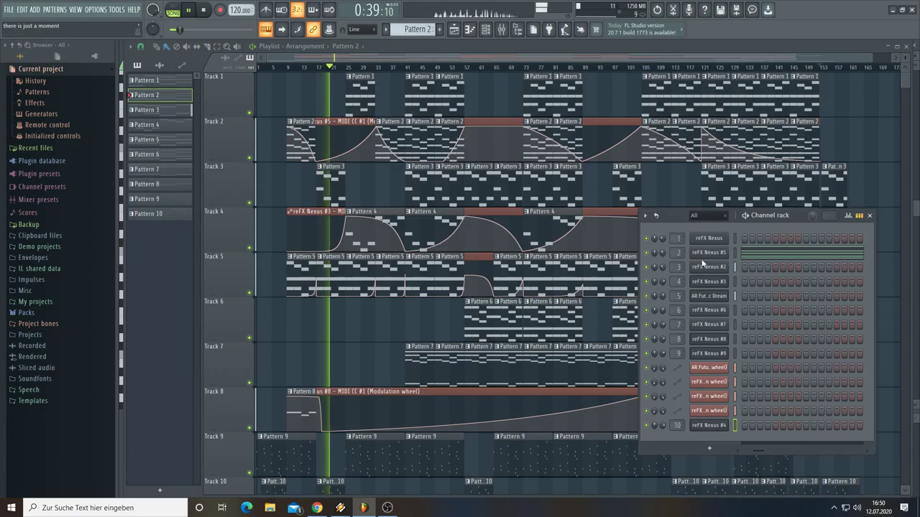
left_click(173, 9)
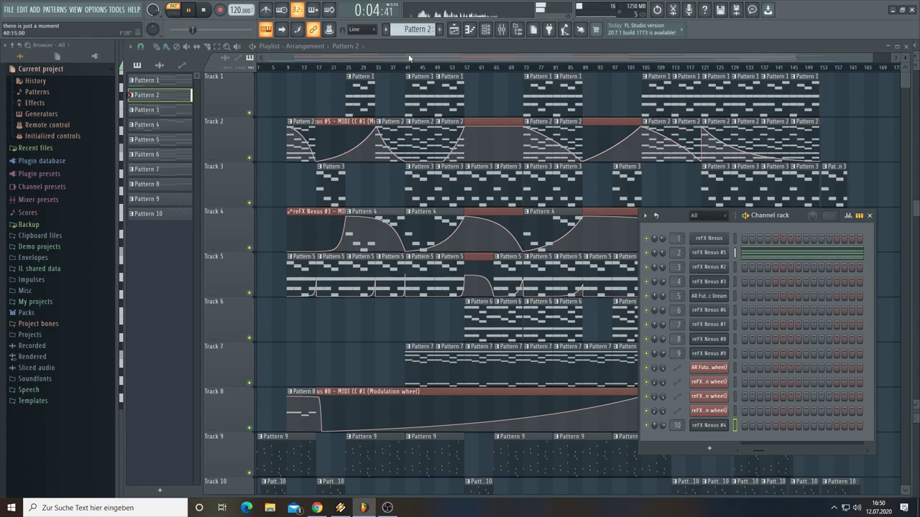
scroll(415, 29, "down", 1)
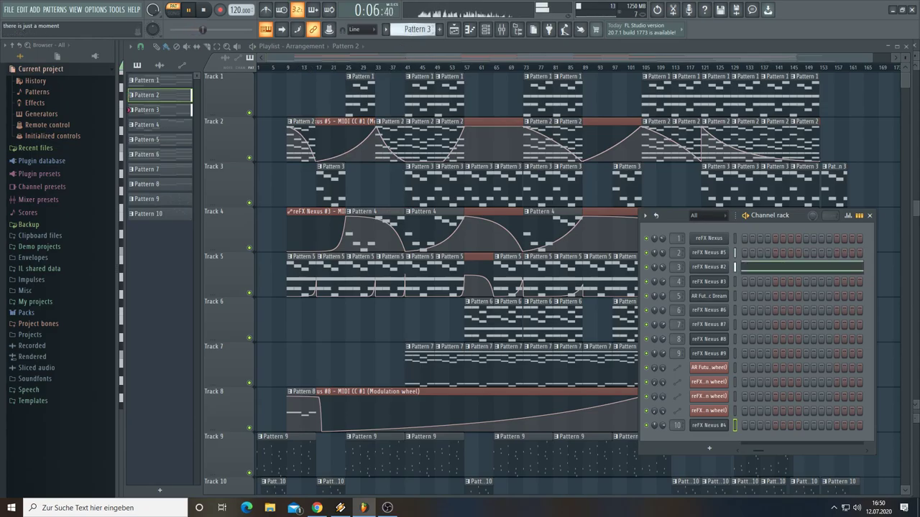
scroll(415, 30, "down", 2)
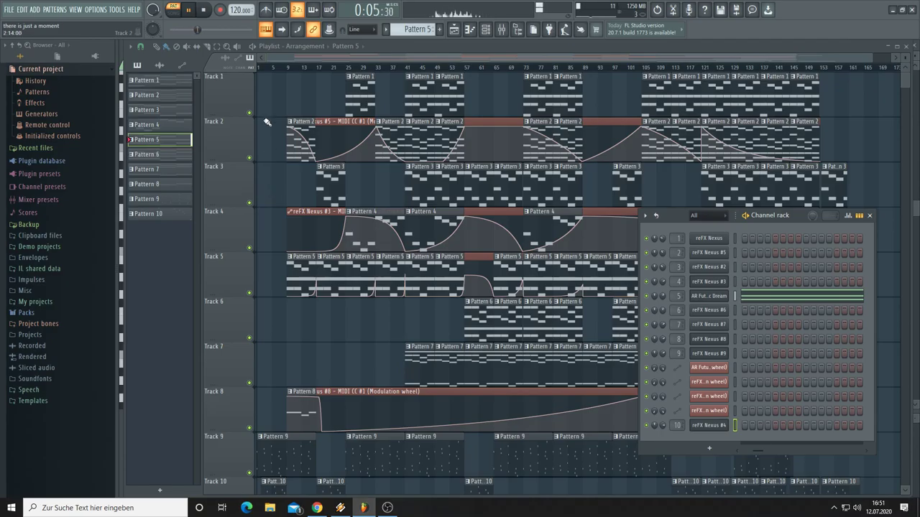
Step: Play the song from bar 9 and inspect Pattern 8's instrument channel in the channel rack
left_click(286, 67)
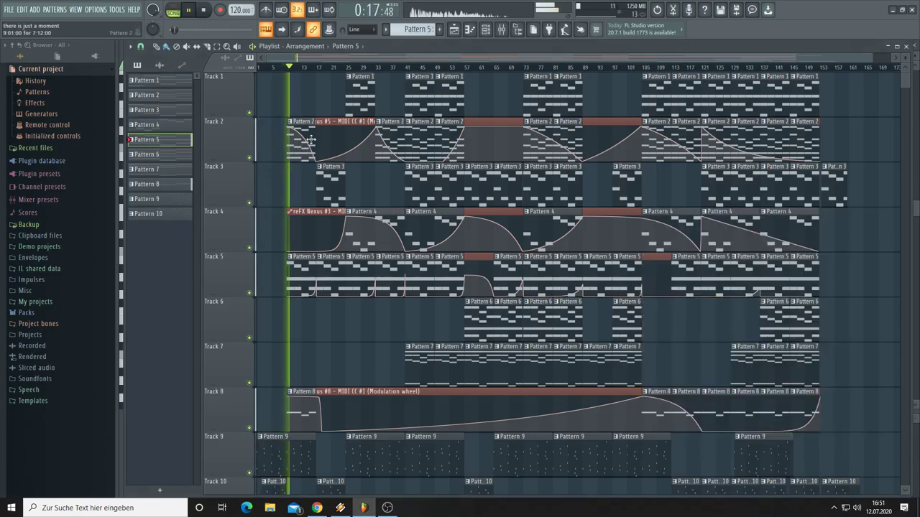
left_click(485, 29)
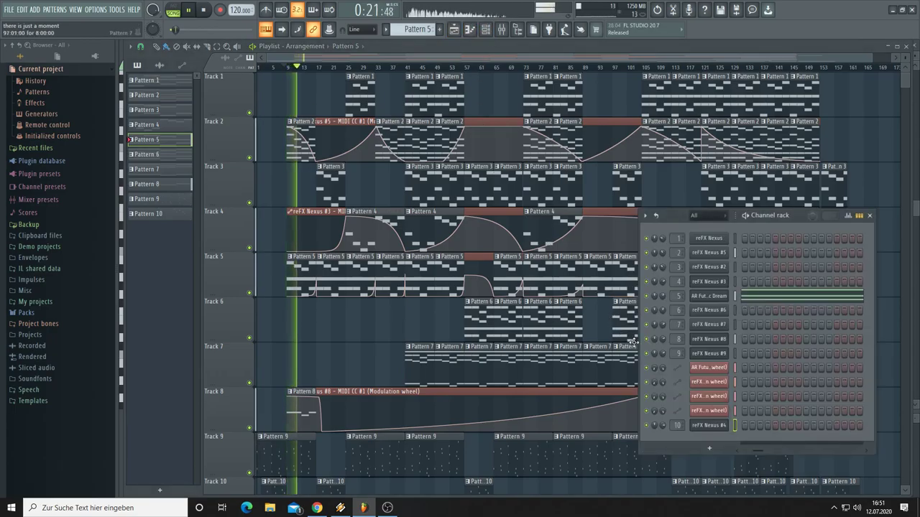
key("F6")
left_click(299, 402)
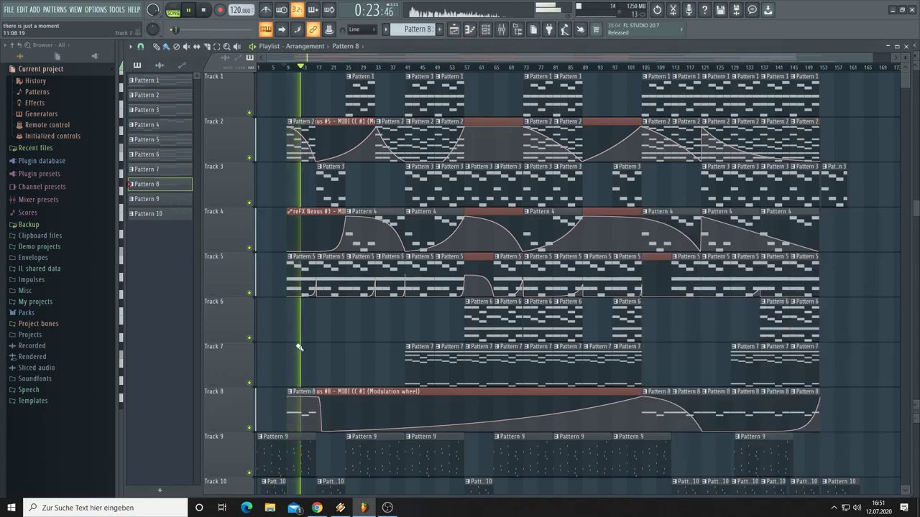
left_click(486, 29)
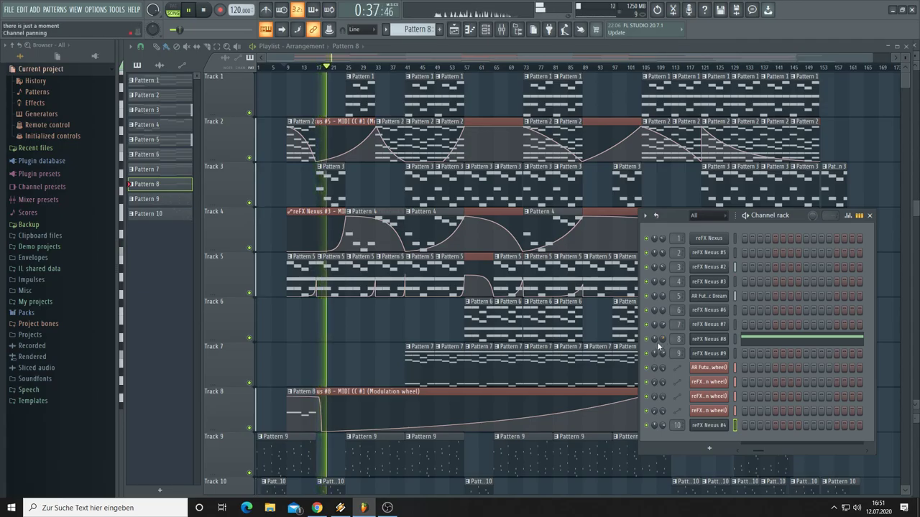
Step: Play the song from bar 57 while monitoring the mixer levels and the Fruity Limiter on the Master track
left_click(501, 30)
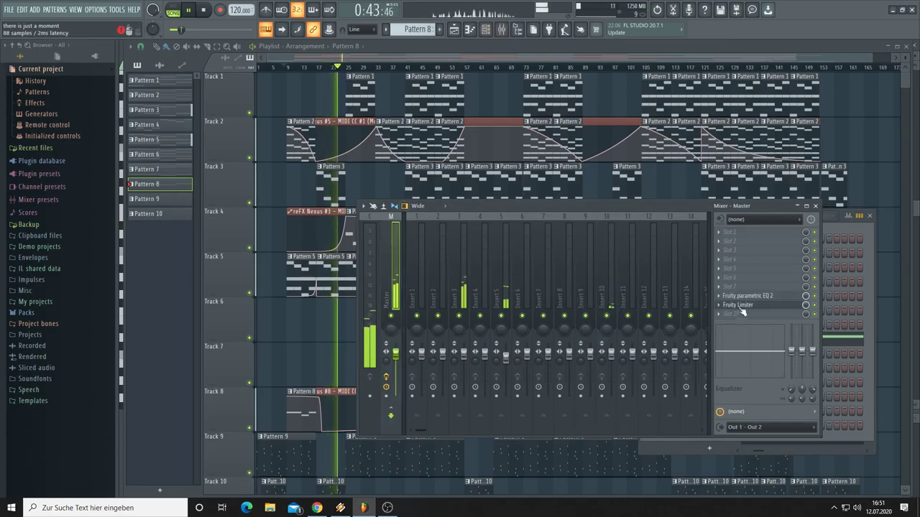
left_click(648, 54)
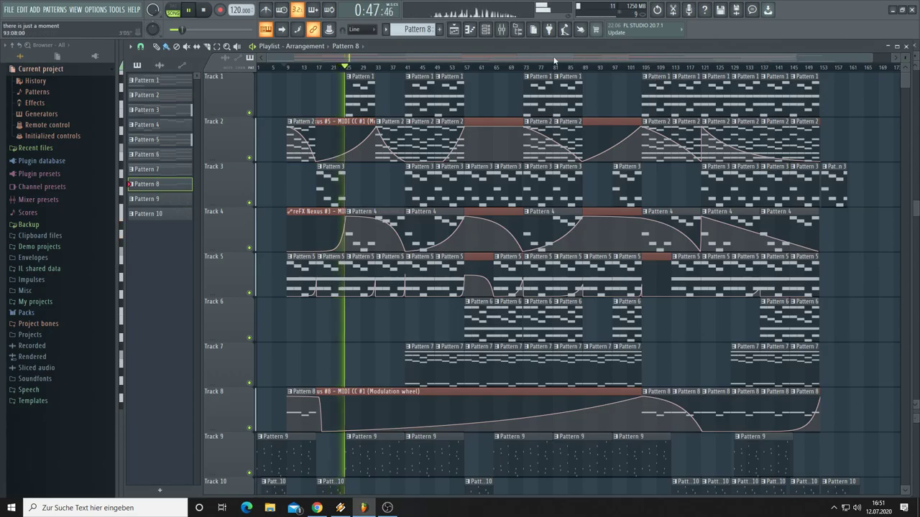
left_click(464, 66)
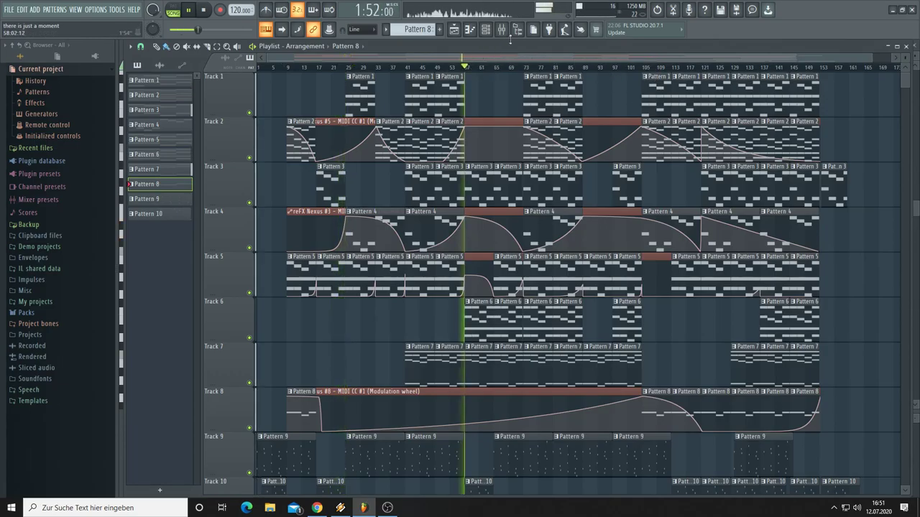
left_click(501, 29)
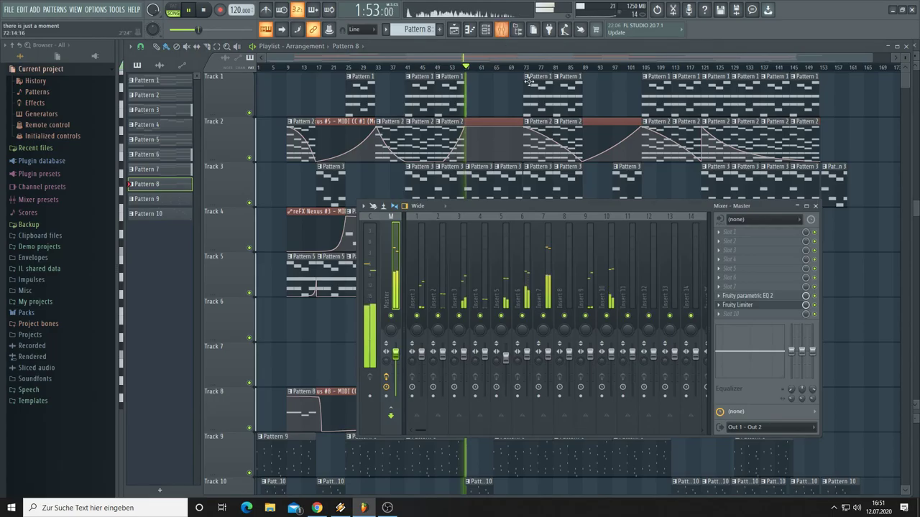
left_click(747, 305)
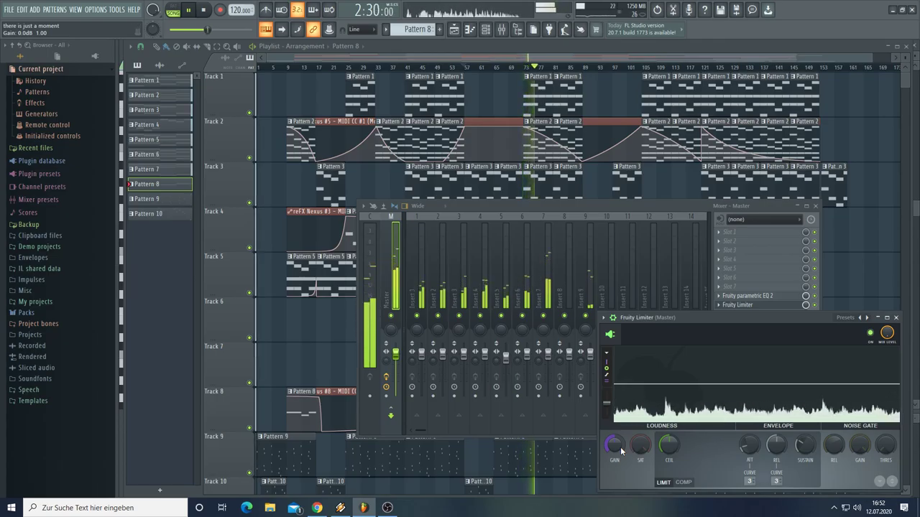
Step: Open the Master's Fruity parametric EQ 2, widen it, close the mixer, and arrange the EQ below the Fruity Limiter
left_click(747, 296)
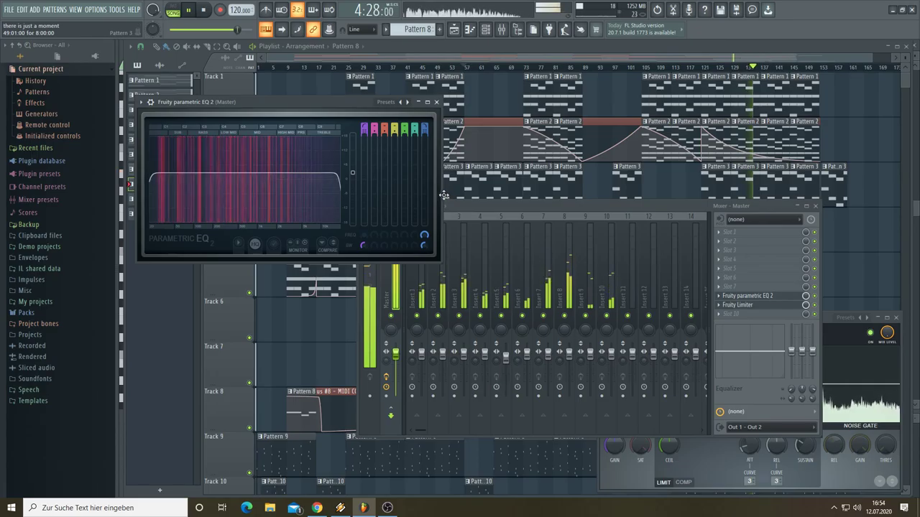
left_click_drag(446, 195, 883, 189)
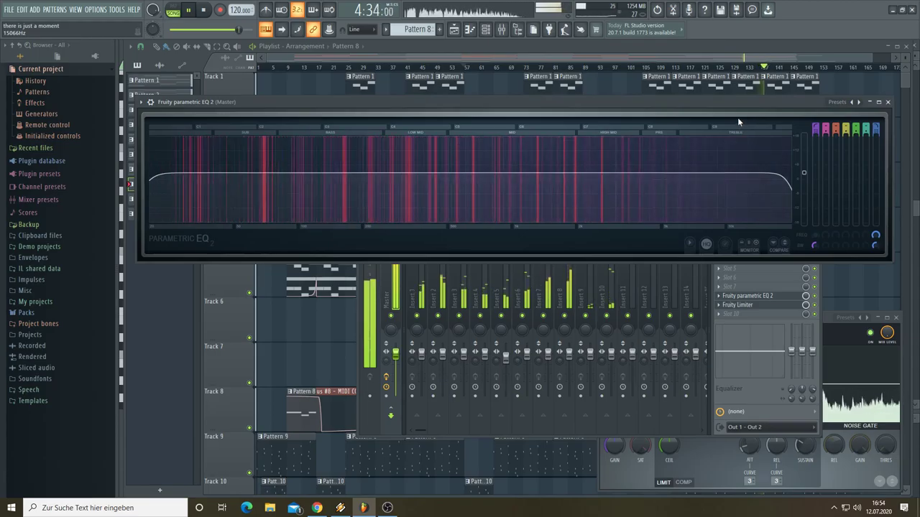
left_click(761, 316)
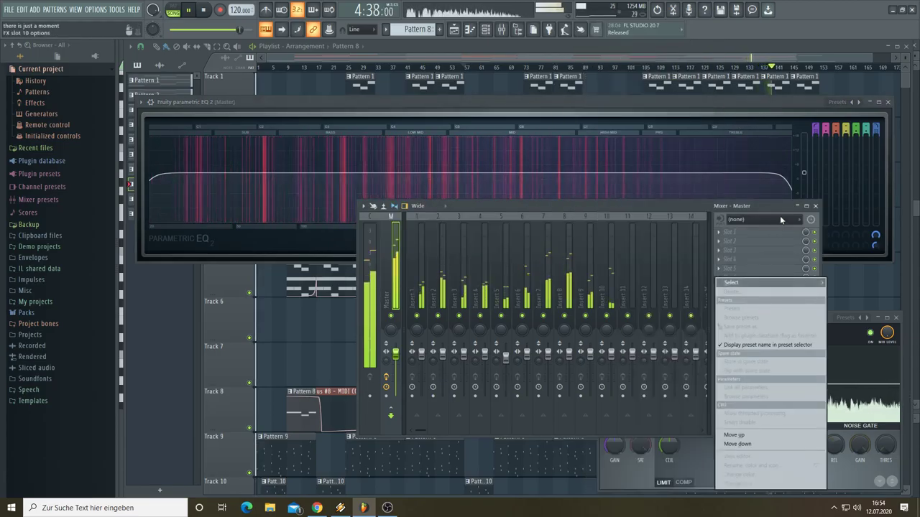
left_click(779, 207)
left_click(815, 206)
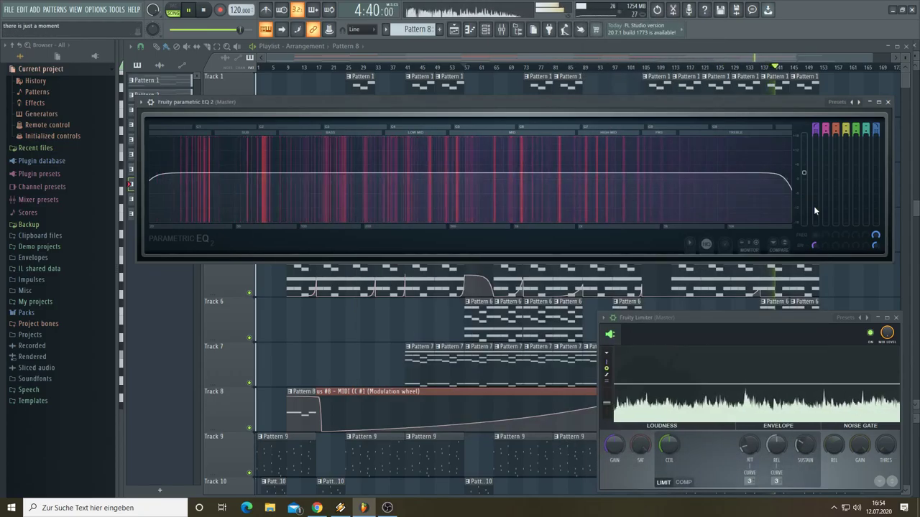
left_click_drag(606, 102, 589, 332)
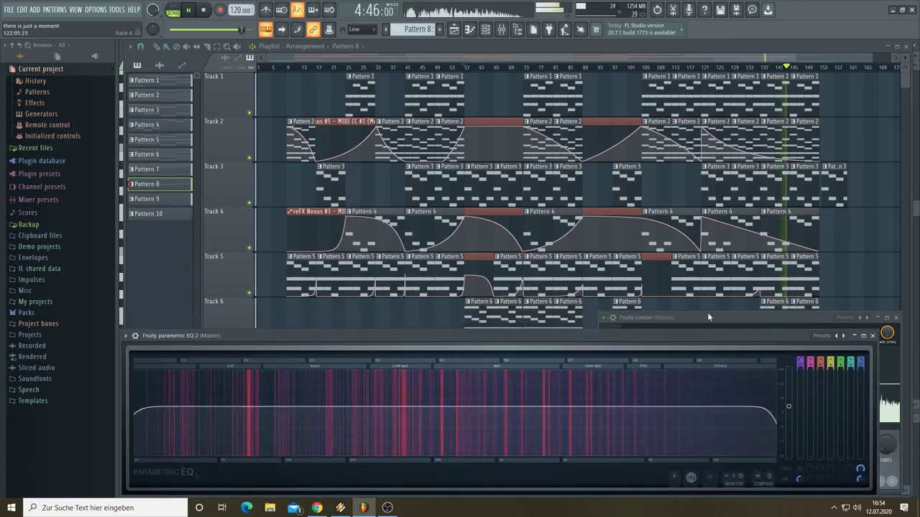
left_click_drag(709, 317, 317, 72)
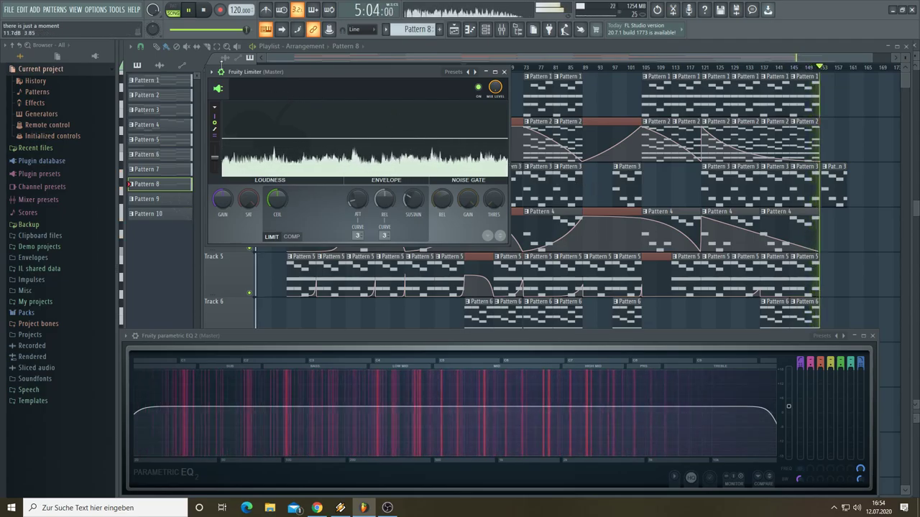
Step: Save the project with the current arrangement
left_click(10, 10)
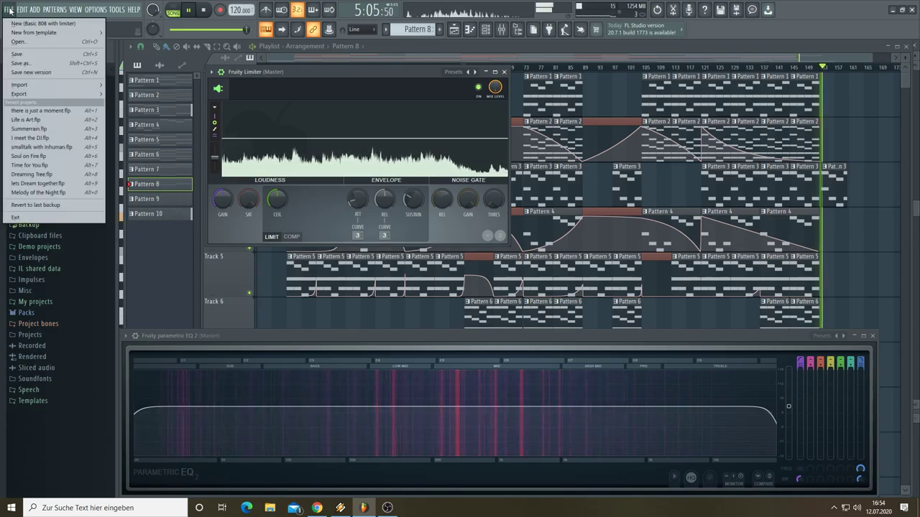
left_click(18, 55)
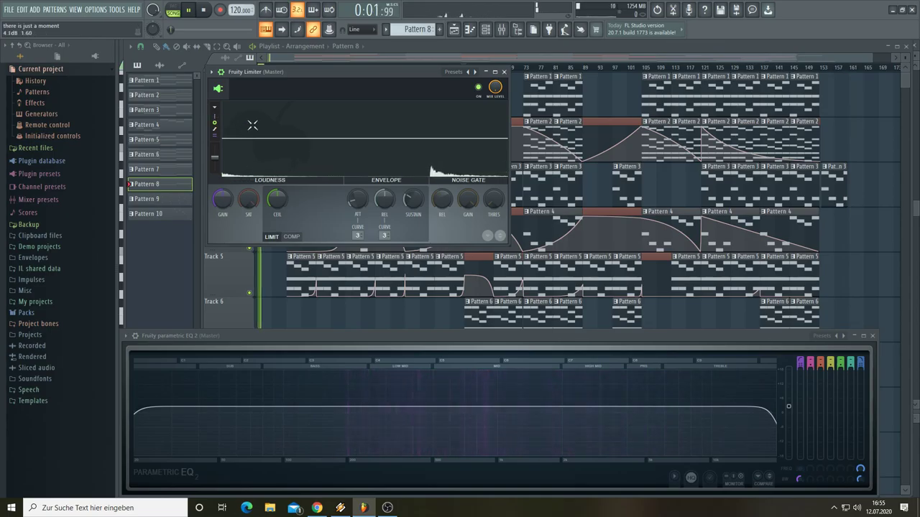
Step: Place the Fruity Limiter directly above the EQ, widen it to match, and lower its display's scrolling speed to the minimum
left_click_drag(298, 68, 683, 163)
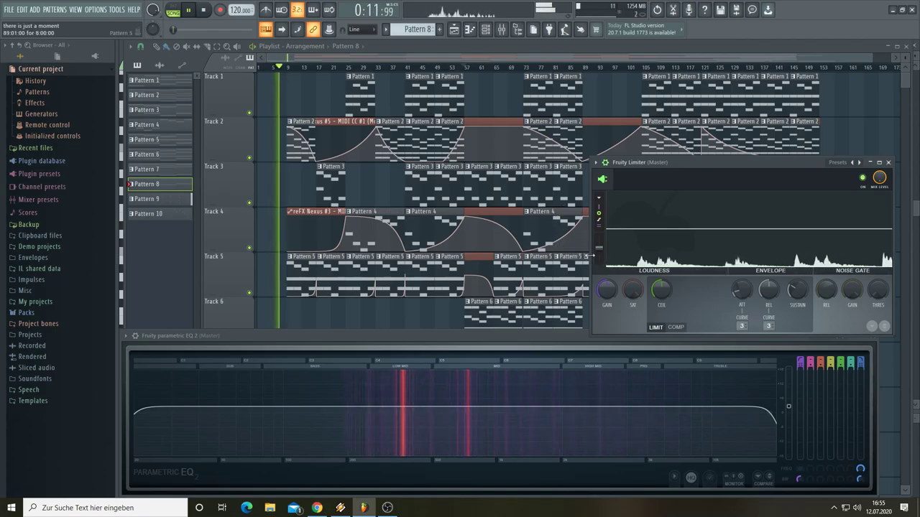
left_click_drag(593, 259, 126, 260)
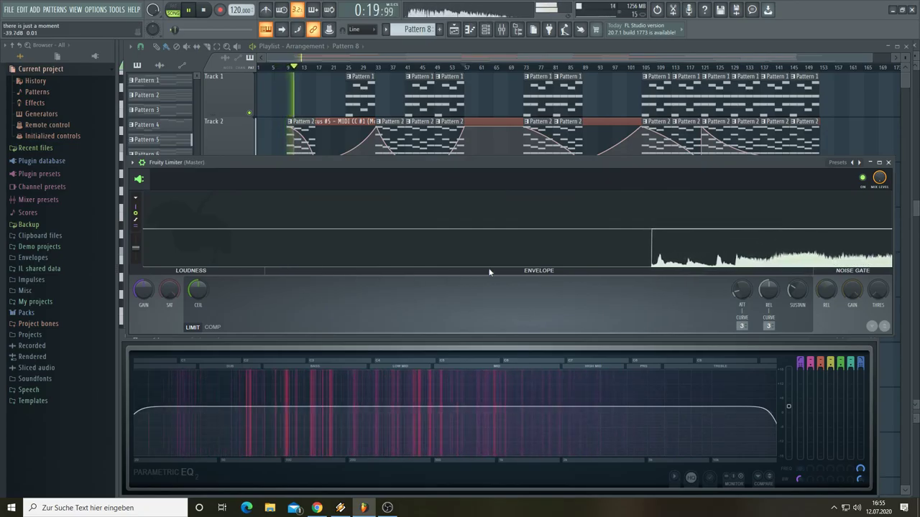
left_click_drag(142, 257, 141, 268)
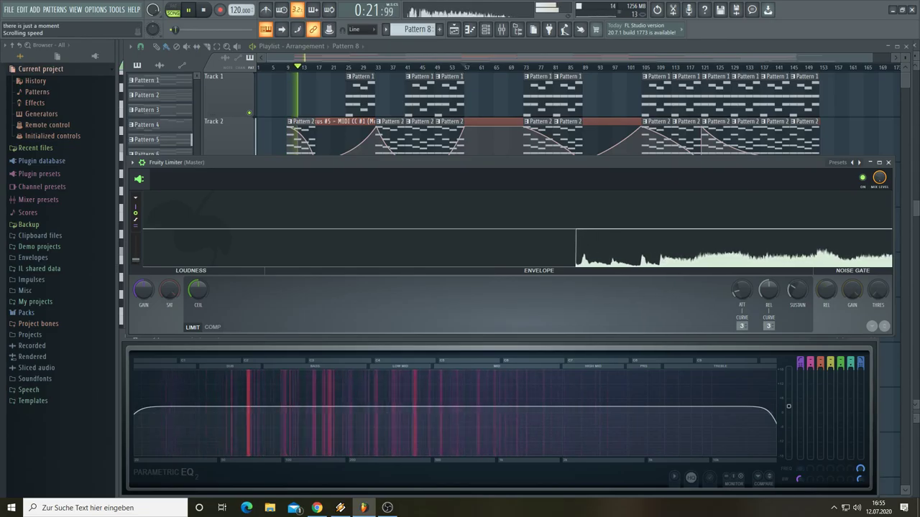